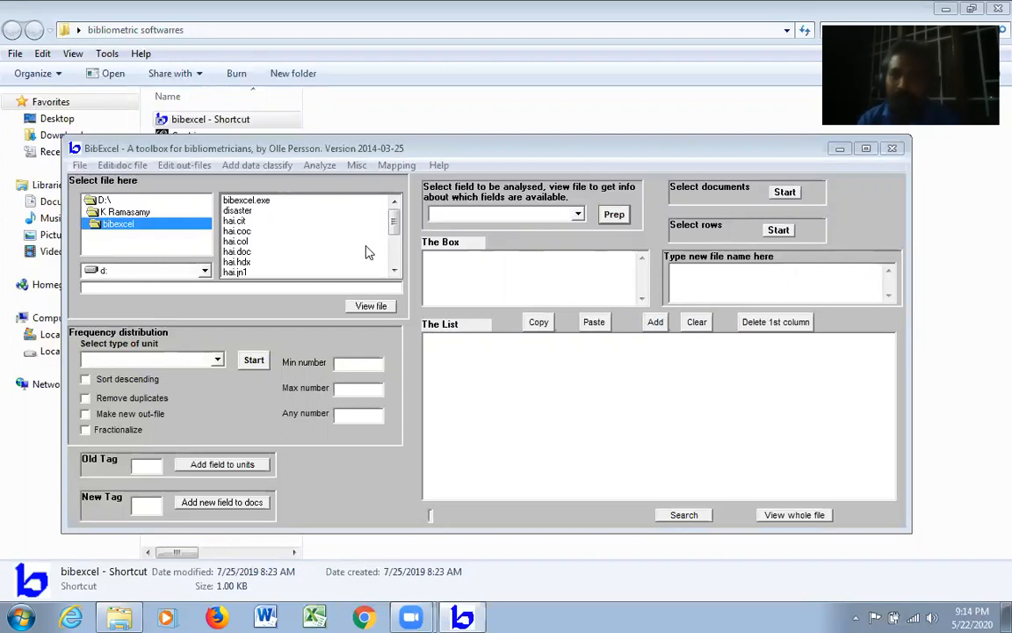
- Switch the file browser to drive C and open the Users\User folder
{"action": "left_click", "coordinate": [203, 272]}
{"action": "left_click", "coordinate": [171, 260]}
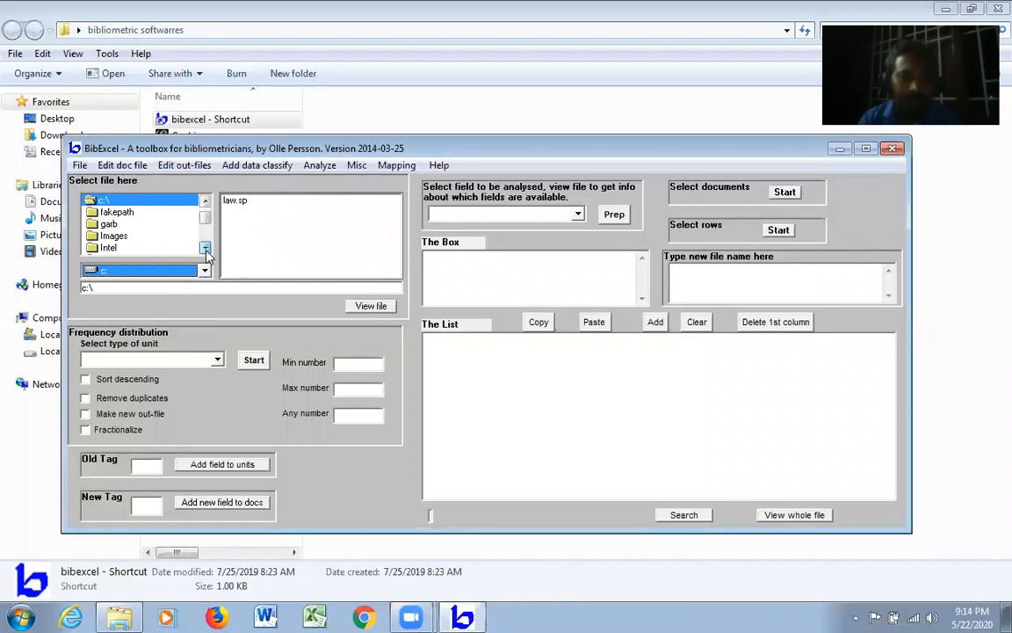
{"action": "left_click", "coordinate": [207, 251]}
{"action": "left_click", "coordinate": [206, 251]}
{"action": "left_click", "coordinate": [207, 252]}
{"action": "left_click", "coordinate": [207, 251]}
{"action": "left_click", "coordinate": [206, 251]}
{"action": "left_click", "coordinate": [207, 251]}
{"action": "left_click", "coordinate": [206, 251]}
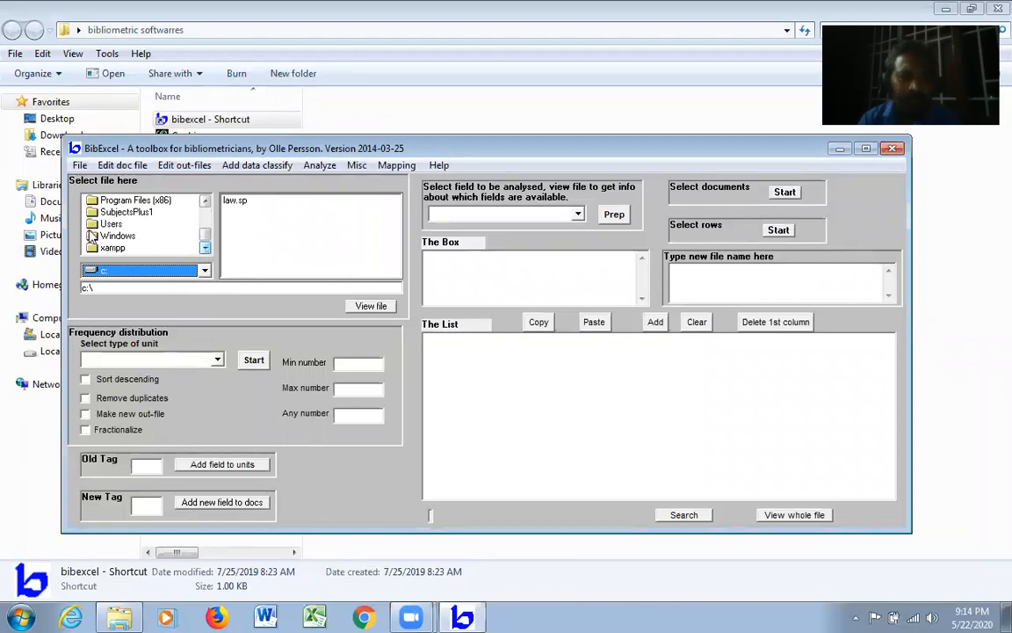
{"action": "double_click", "coordinate": [99, 224]}
{"action": "double_click", "coordinate": [117, 235]}
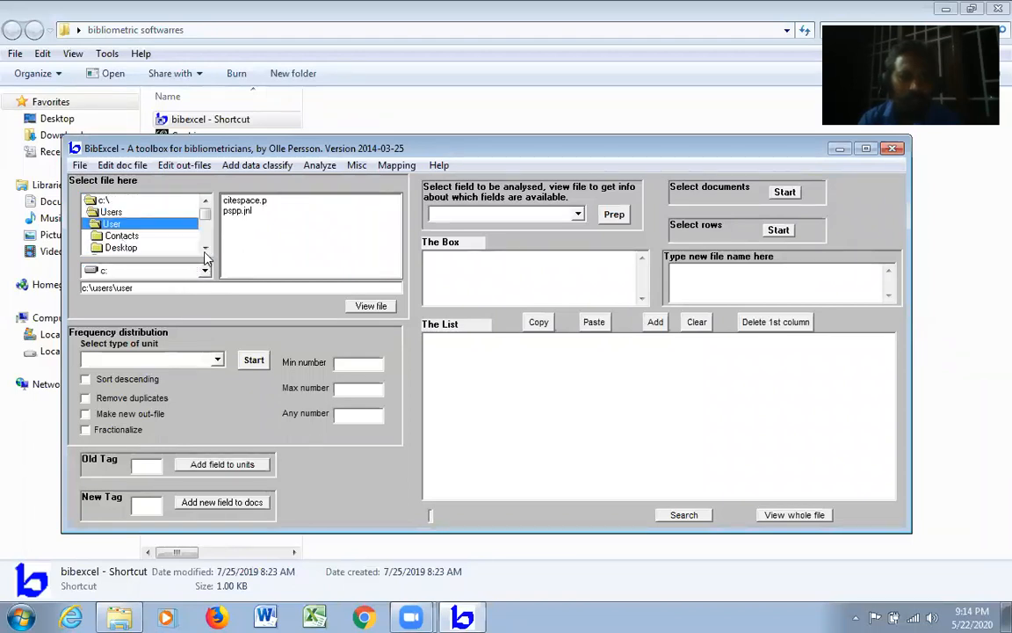
- Open the Data for Bibexcel Analysis folder located on the Desktop
{"action": "double_click", "coordinate": [155, 250]}
{"action": "left_click", "coordinate": [204, 251]}
{"action": "left_click", "coordinate": [203, 251]}
{"action": "left_click", "coordinate": [204, 251]}
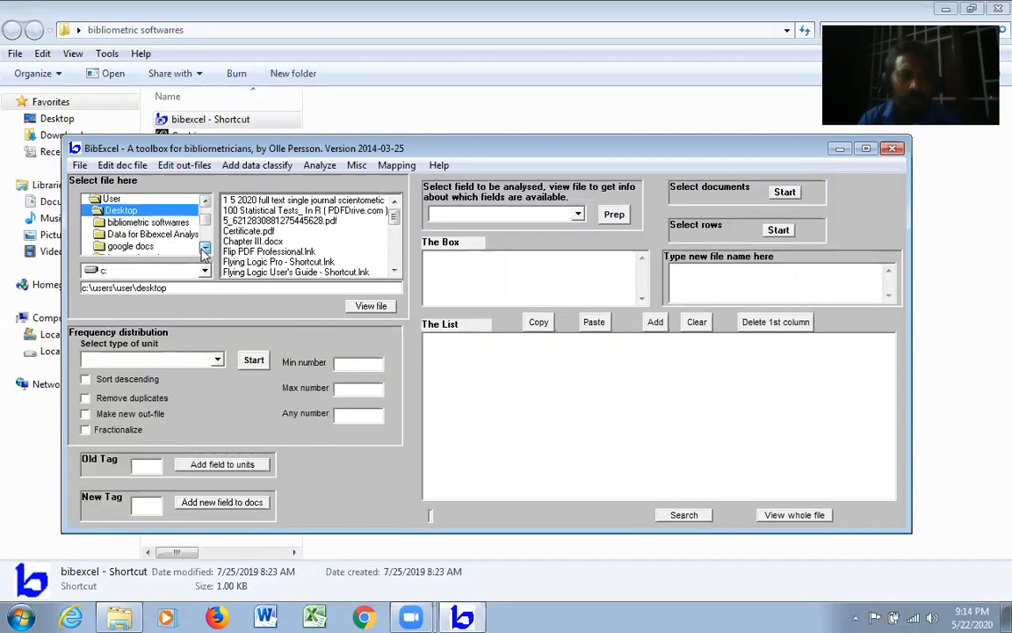
{"action": "left_click", "coordinate": [204, 250]}
{"action": "double_click", "coordinate": [142, 223]}
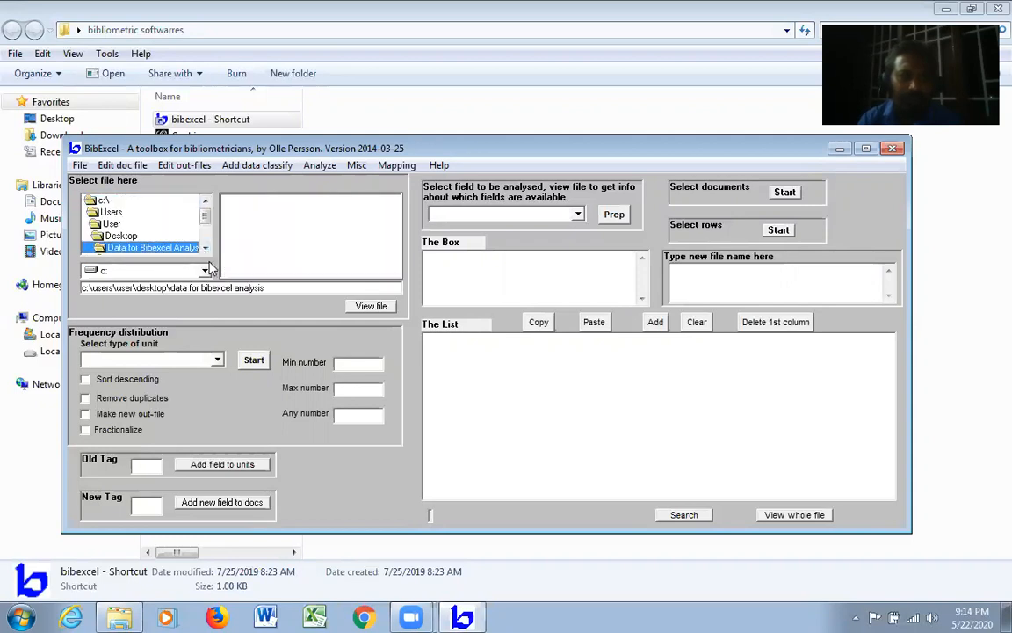
- Open the wos txt data subfolder and display the contents of training.doc
{"action": "left_click", "coordinate": [205, 249]}
{"action": "left_click", "coordinate": [206, 250]}
{"action": "left_click", "coordinate": [205, 250]}
{"action": "left_click", "coordinate": [205, 249]}
{"action": "left_click", "coordinate": [206, 250]}
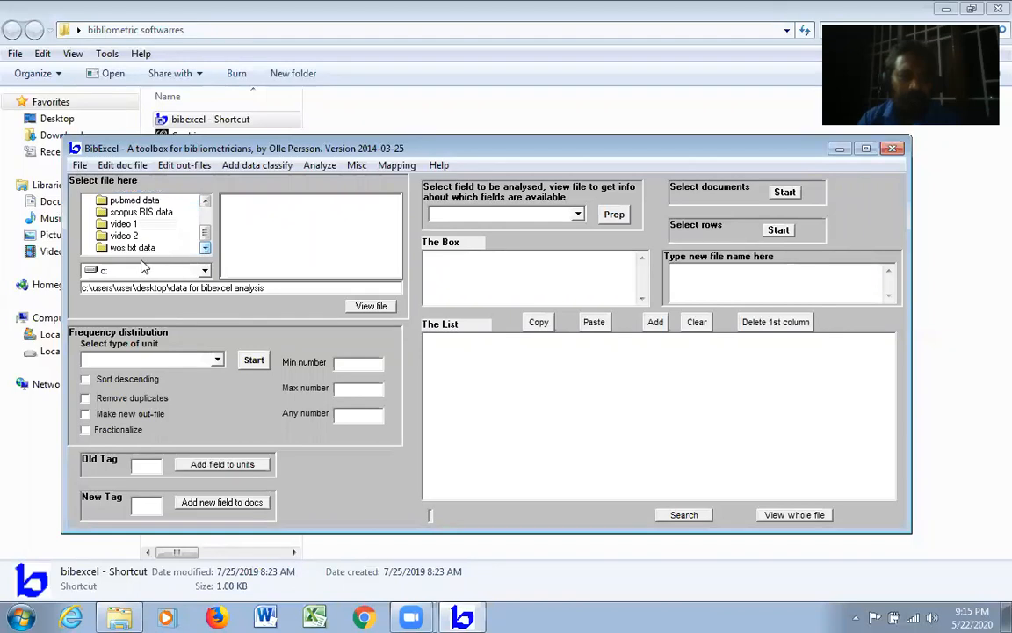
{"action": "double_click", "coordinate": [133, 247]}
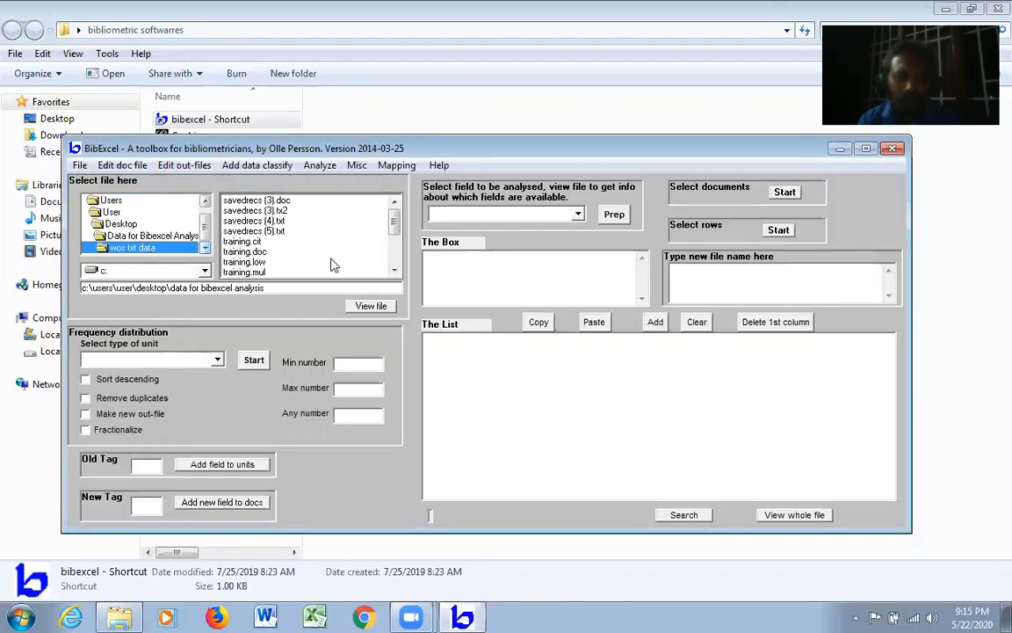
{"action": "left_click", "coordinate": [245, 251]}
{"action": "left_click", "coordinate": [367, 307]}
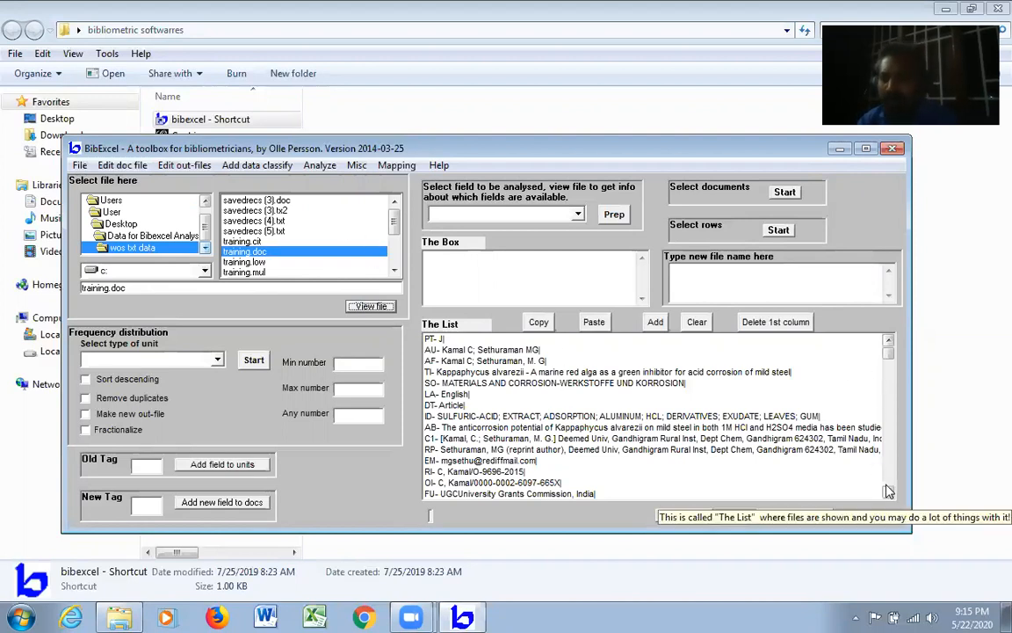
- Look through the first record of training.doc for the tag of the cited references field
{"action": "scroll", "coordinate": [887, 490], "scroll_direction": "down", "scroll_amount": 10}
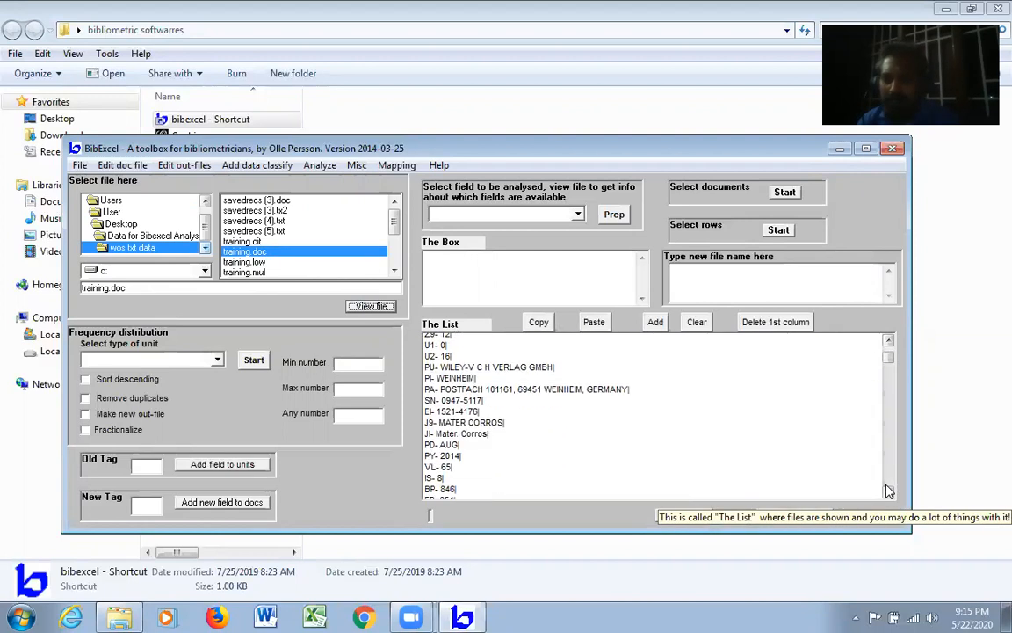
{"action": "left_click", "coordinate": [889, 341]}
{"action": "left_click", "coordinate": [890, 341]}
{"action": "left_click", "coordinate": [890, 341]}
{"action": "left_click", "coordinate": [889, 341]}
{"action": "left_click", "coordinate": [890, 341]}
{"action": "left_click", "coordinate": [890, 341]}
{"action": "left_click", "coordinate": [889, 341]}
{"action": "left_click", "coordinate": [889, 341]}
{"action": "left_click", "coordinate": [889, 341]}
{"action": "left_click", "coordinate": [890, 341]}
{"action": "left_click", "coordinate": [889, 341]}
{"action": "left_click", "coordinate": [889, 341]}
{"action": "left_click", "coordinate": [890, 341]}
{"action": "left_click", "coordinate": [889, 341]}
- Prepare the out-file for old tag cd as an "Any ; separated field", overwriting the existing file and not keeping the unit order
{"action": "left_click", "coordinate": [140, 464]}
{"action": "type", "text": "cd"}
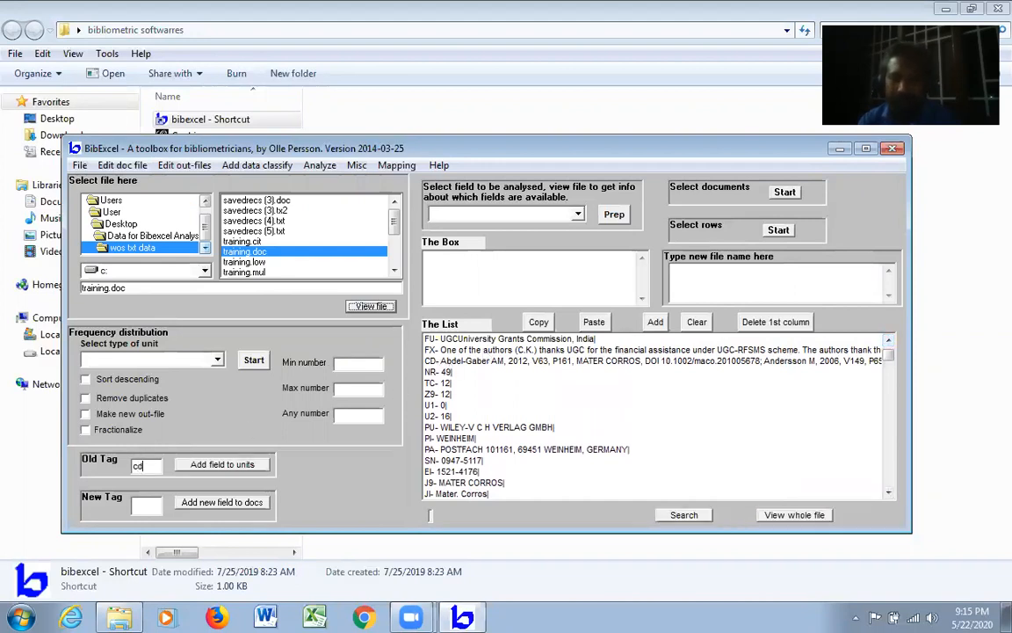
{"action": "left_click", "coordinate": [578, 214]}
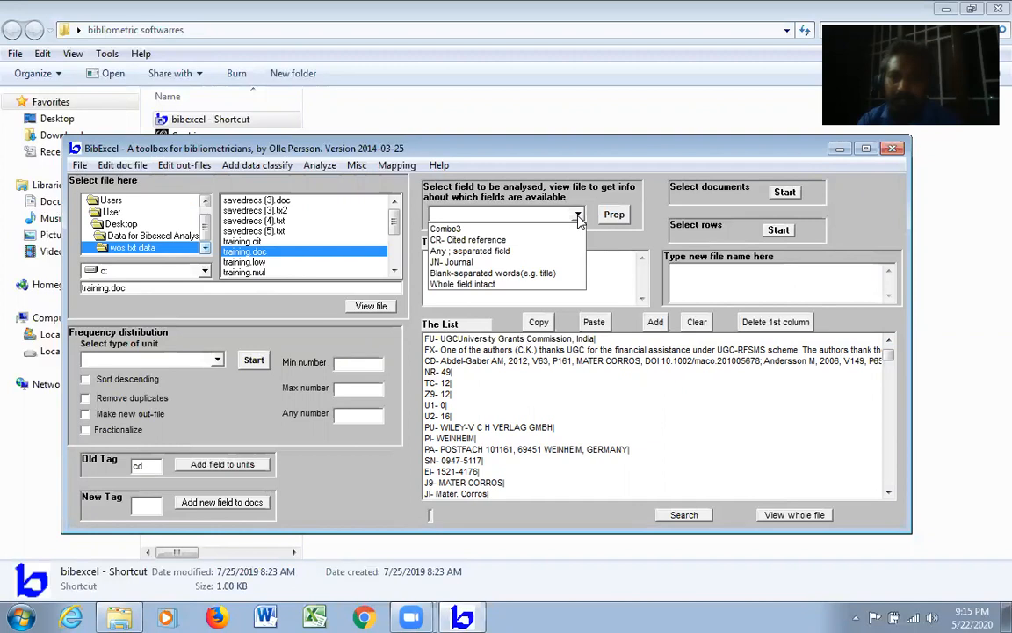
{"action": "left_click", "coordinate": [489, 251]}
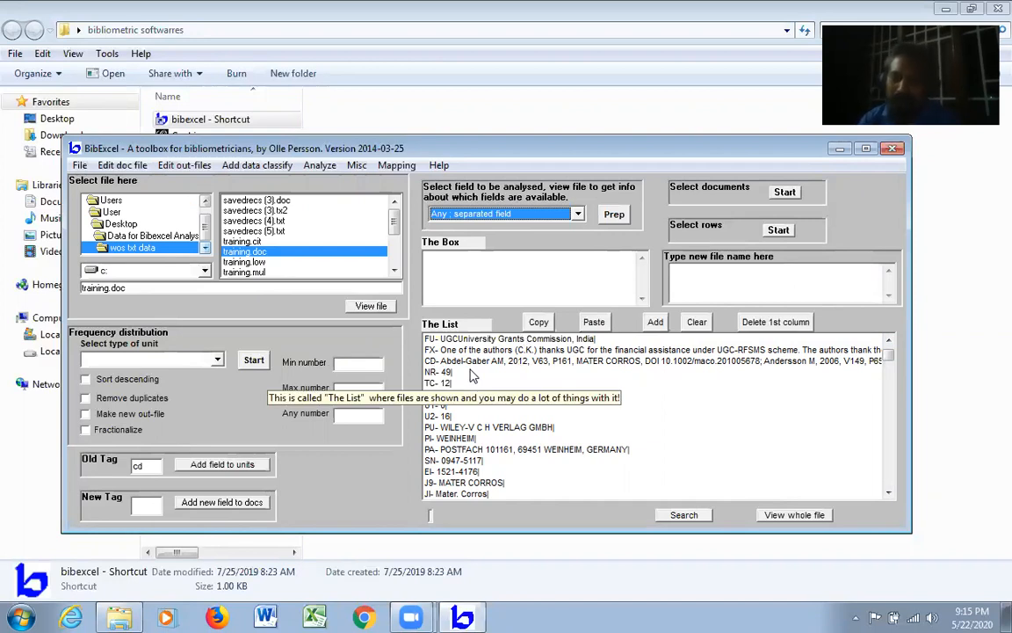
{"action": "left_click", "coordinate": [612, 215]}
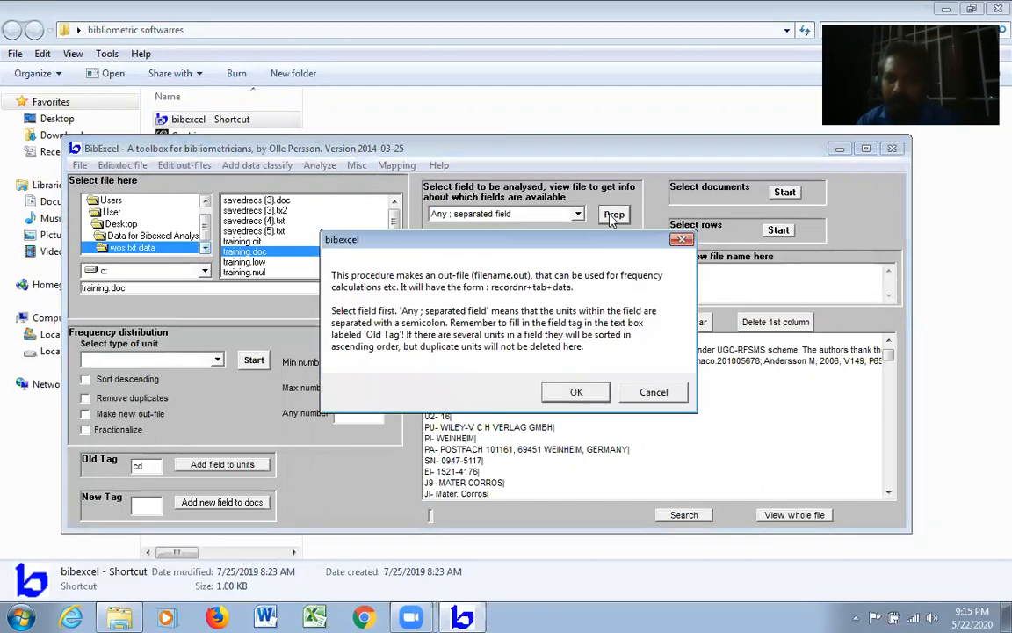
{"action": "left_click", "coordinate": [576, 392]}
{"action": "left_click", "coordinate": [582, 361]}
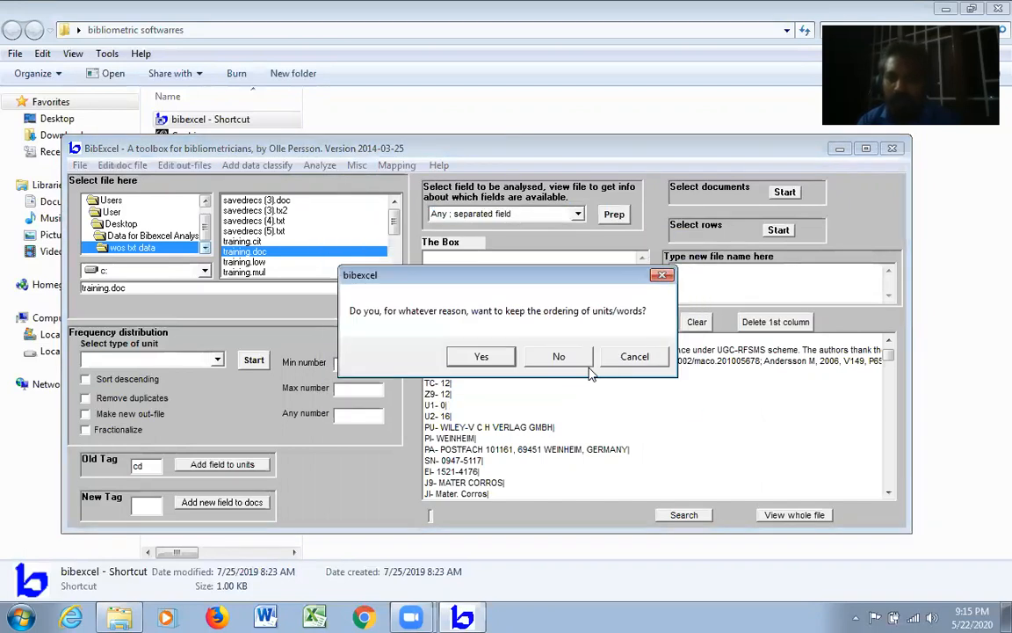
{"action": "left_click", "coordinate": [560, 359]}
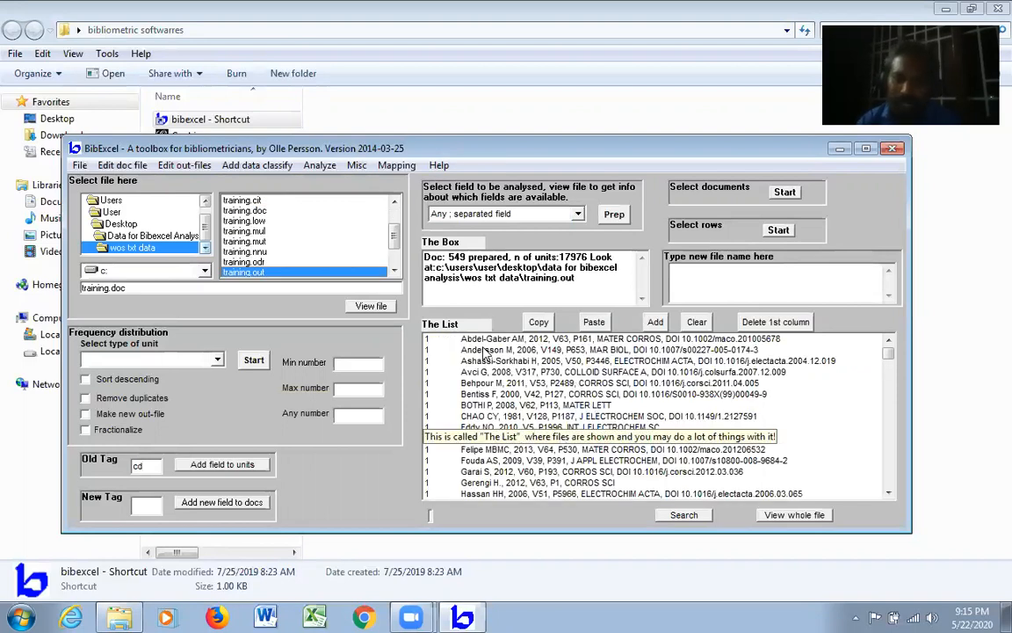
- Look through the cited references listed in the prepared out-file and return to the beginning
{"action": "left_click", "coordinate": [888, 492]}
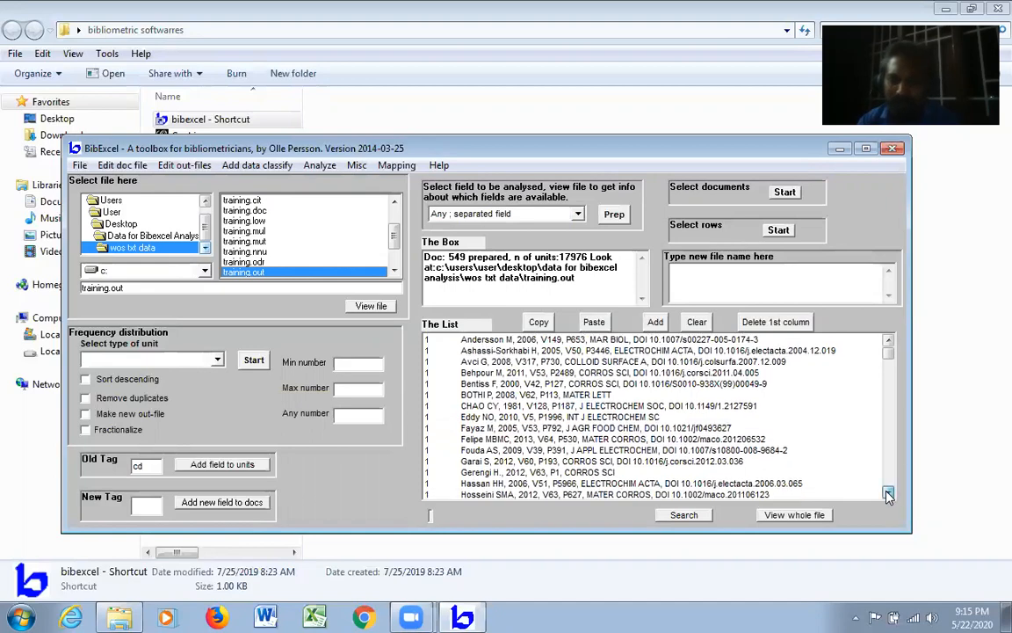
{"action": "left_click", "coordinate": [888, 493]}
{"action": "left_click", "coordinate": [889, 493]}
{"action": "left_click", "coordinate": [888, 493]}
{"action": "left_click", "coordinate": [888, 493]}
{"action": "left_click", "coordinate": [888, 493]}
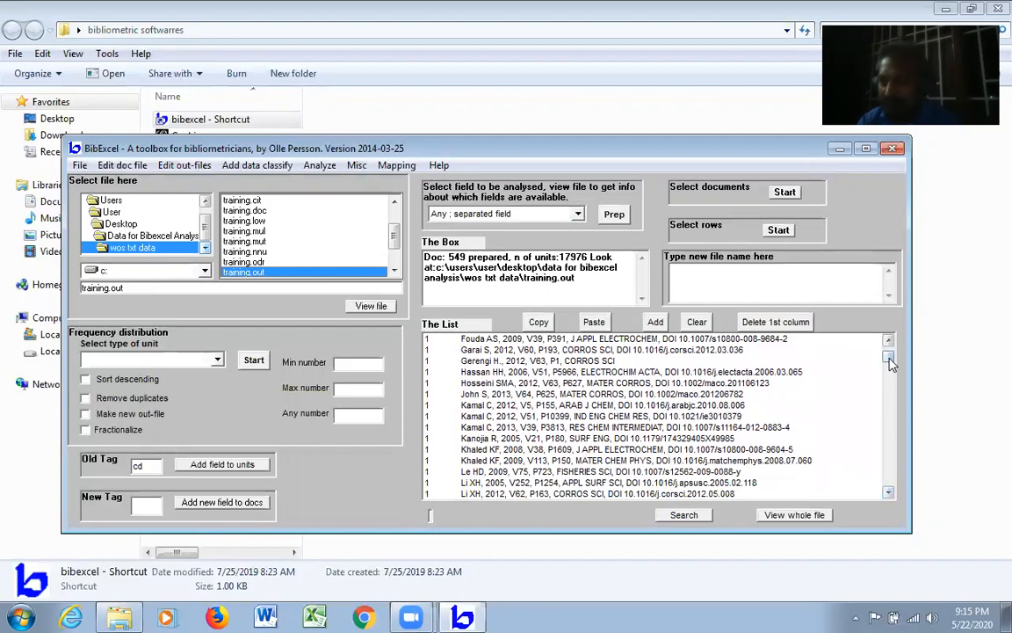
{"action": "left_click_drag", "start_coordinate": [888, 356], "coordinate": [889, 348]}
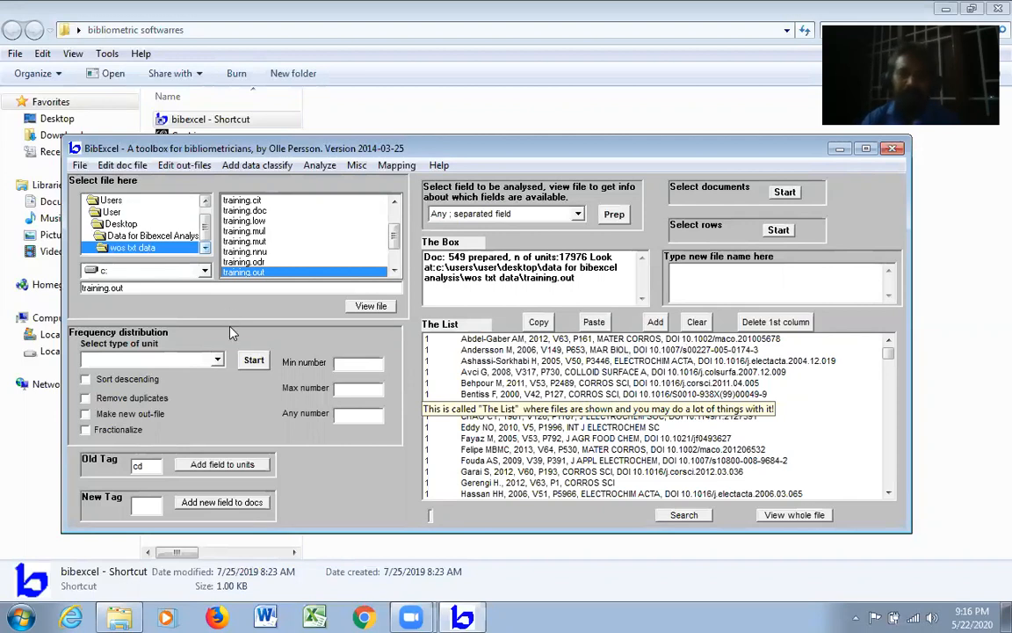
- Calculate the frequency distribution of the out-file by Cited author, sorted in descending order
{"action": "left_click", "coordinate": [195, 358]}
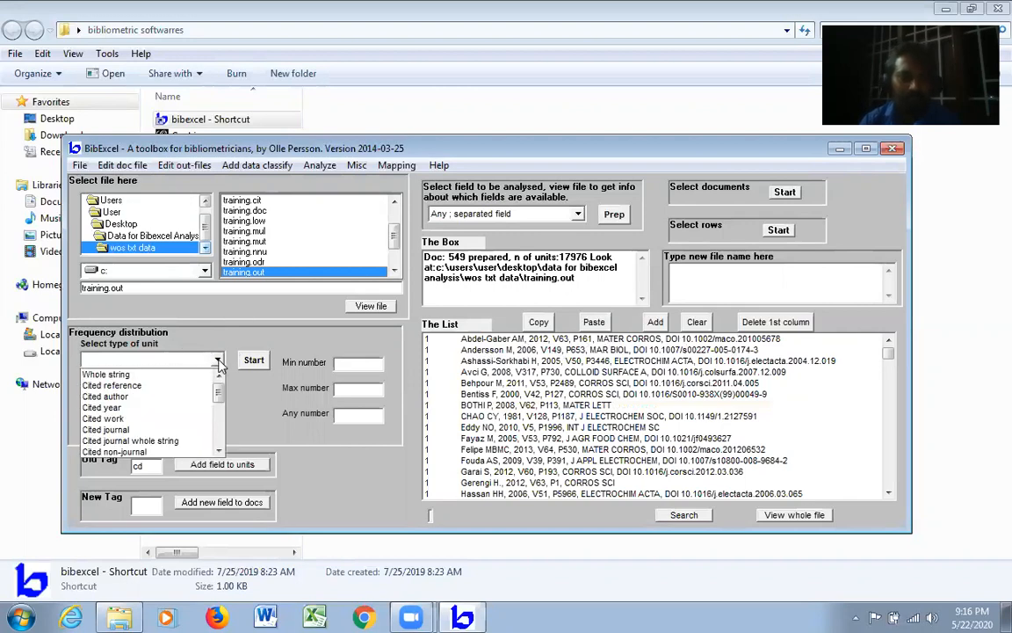
{"action": "left_click", "coordinate": [141, 396]}
{"action": "left_click", "coordinate": [85, 380]}
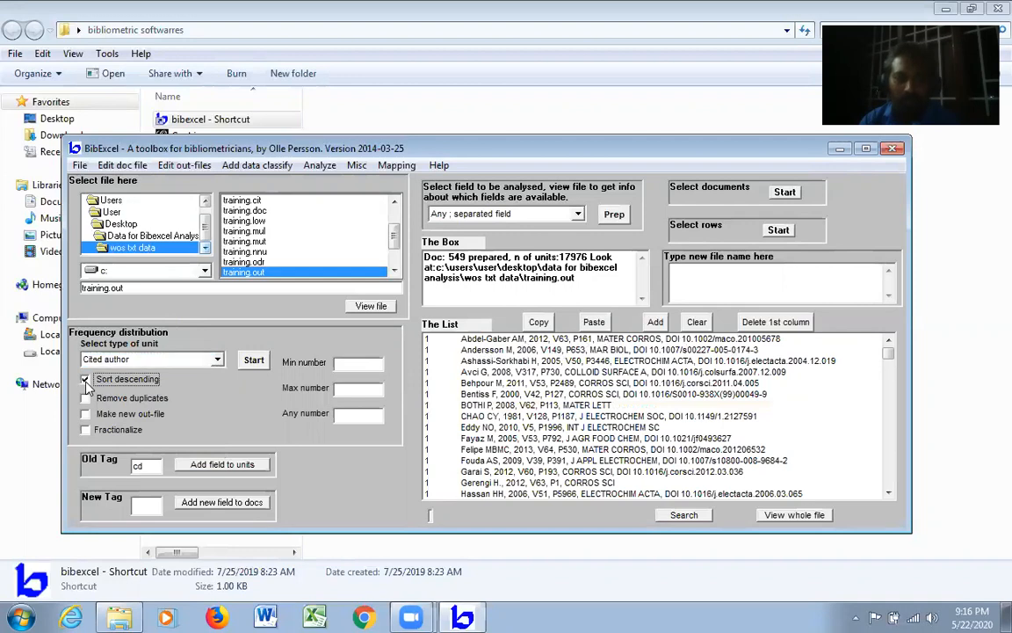
{"action": "left_click", "coordinate": [251, 361]}
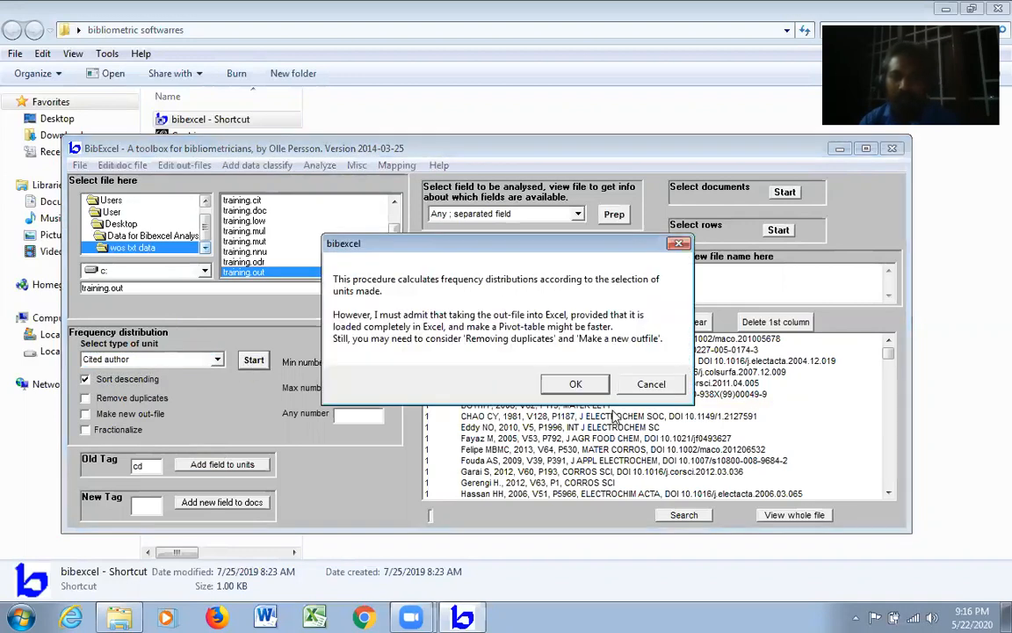
{"action": "left_click", "coordinate": [576, 385]}
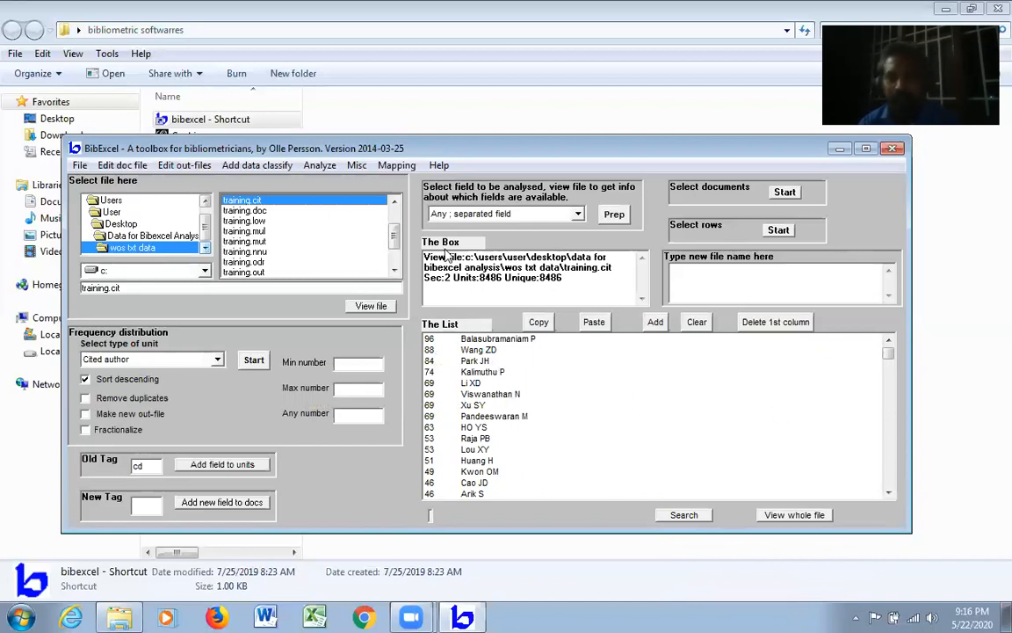
- Reload training.doc and prepare its cd field again, overwriting training.out without keeping the ordering of units
{"action": "left_click", "coordinate": [266, 211]}
{"action": "left_click", "coordinate": [367, 308]}
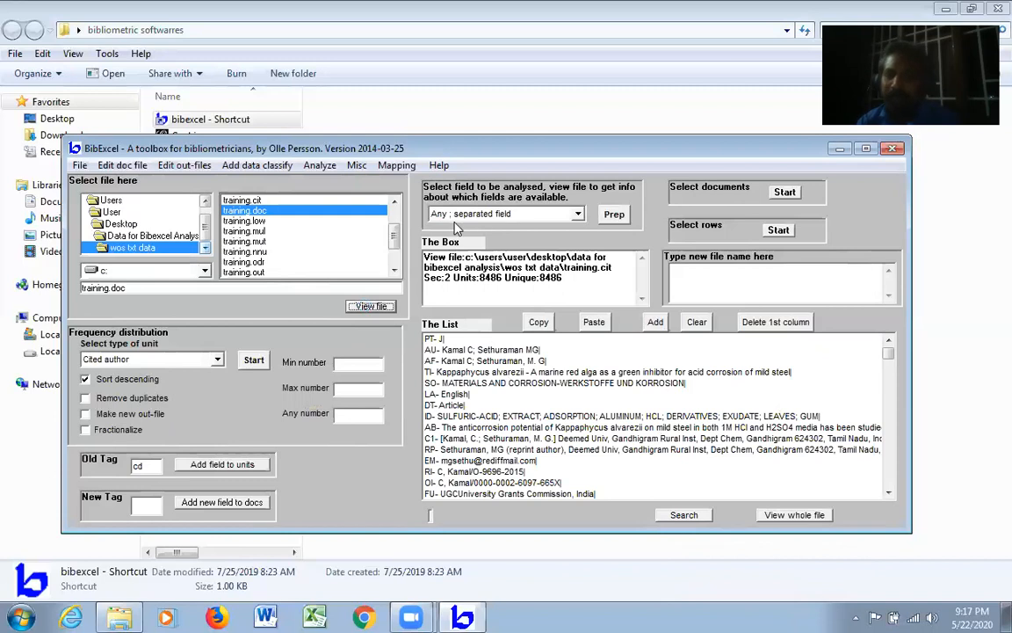
{"action": "left_click", "coordinate": [613, 215]}
{"action": "left_click", "coordinate": [576, 392]}
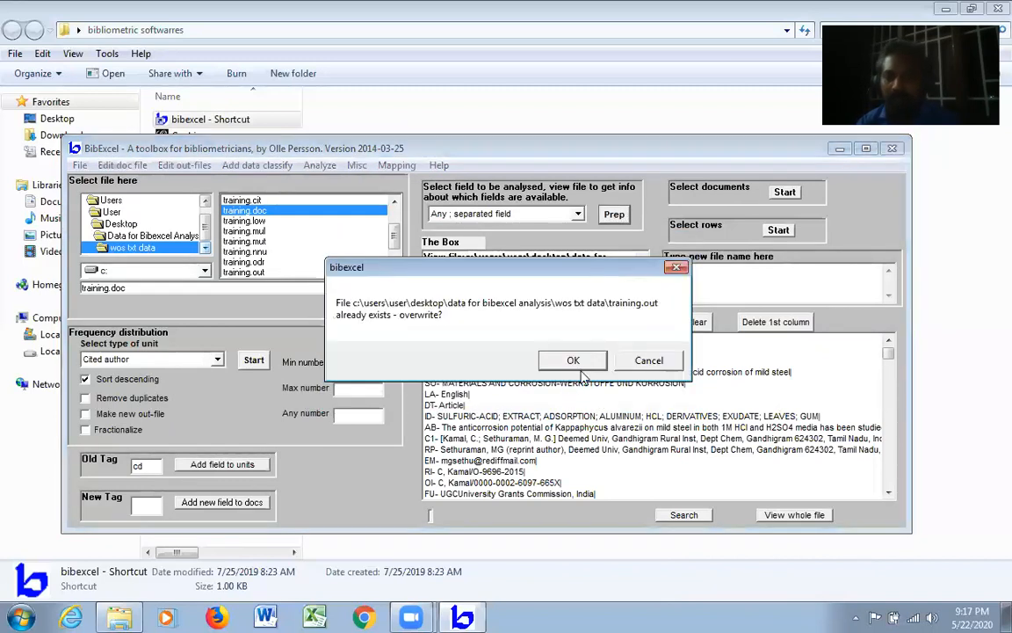
{"action": "left_click", "coordinate": [578, 360]}
{"action": "left_click", "coordinate": [559, 356]}
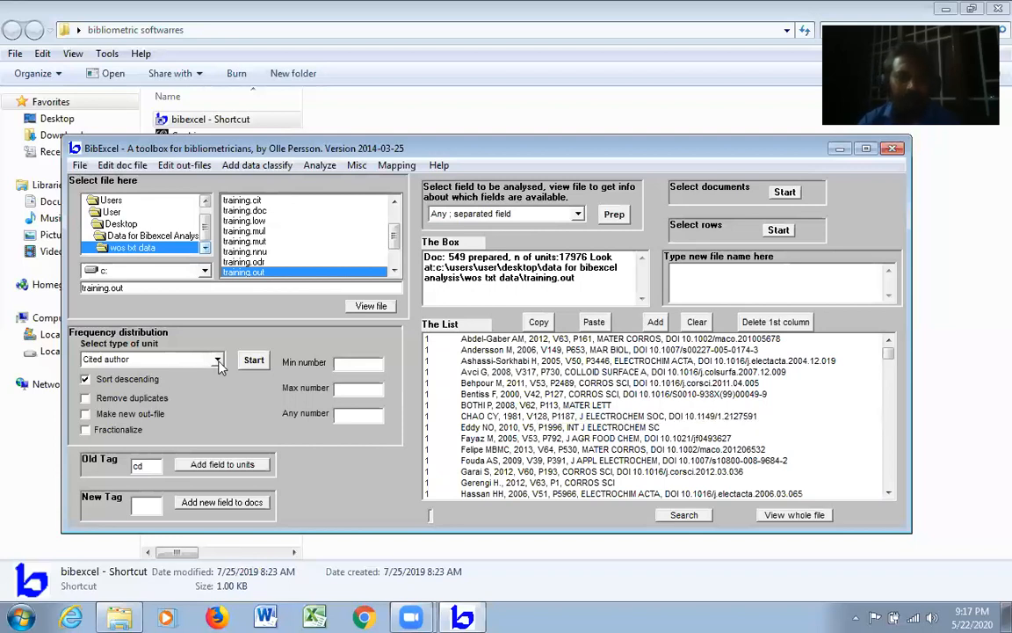
- Calculate the frequency distribution of the cited references by Cited year
{"action": "left_click", "coordinate": [217, 359]}
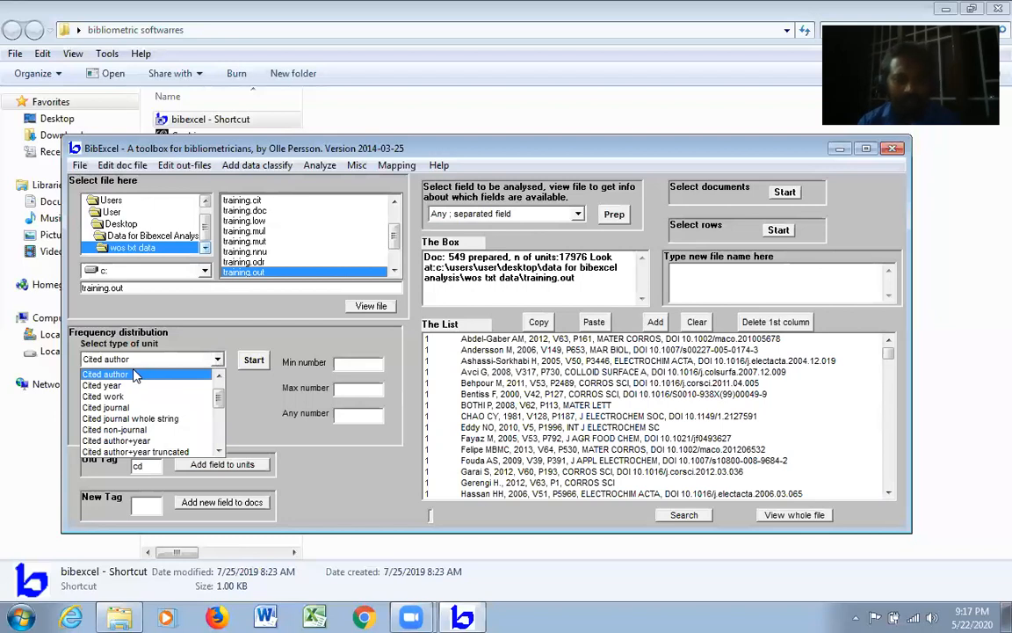
{"action": "left_click", "coordinate": [114, 387]}
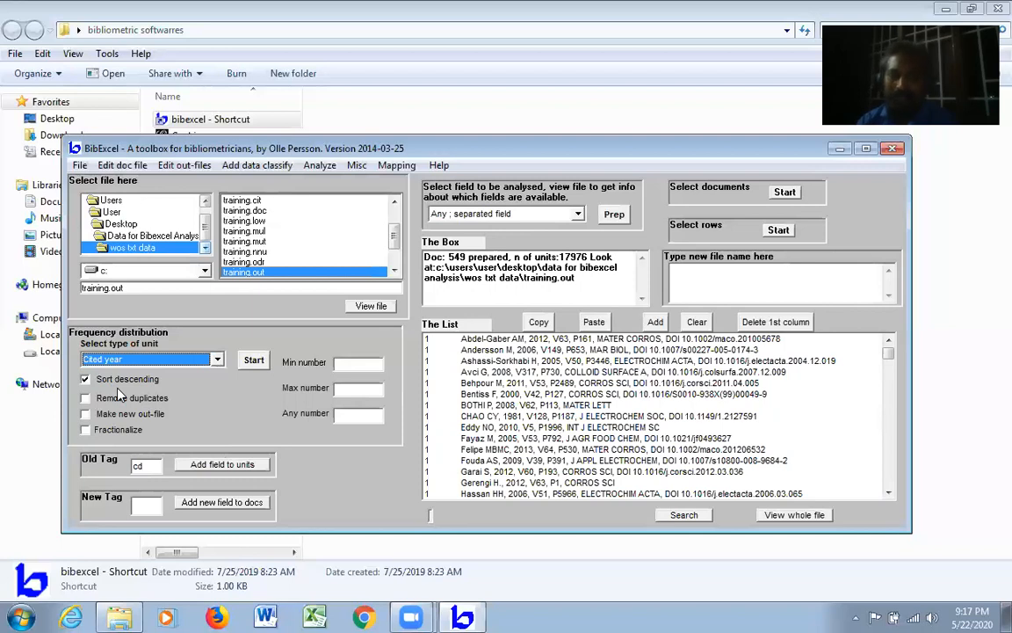
{"action": "left_click", "coordinate": [253, 359]}
{"action": "left_click", "coordinate": [575, 384]}
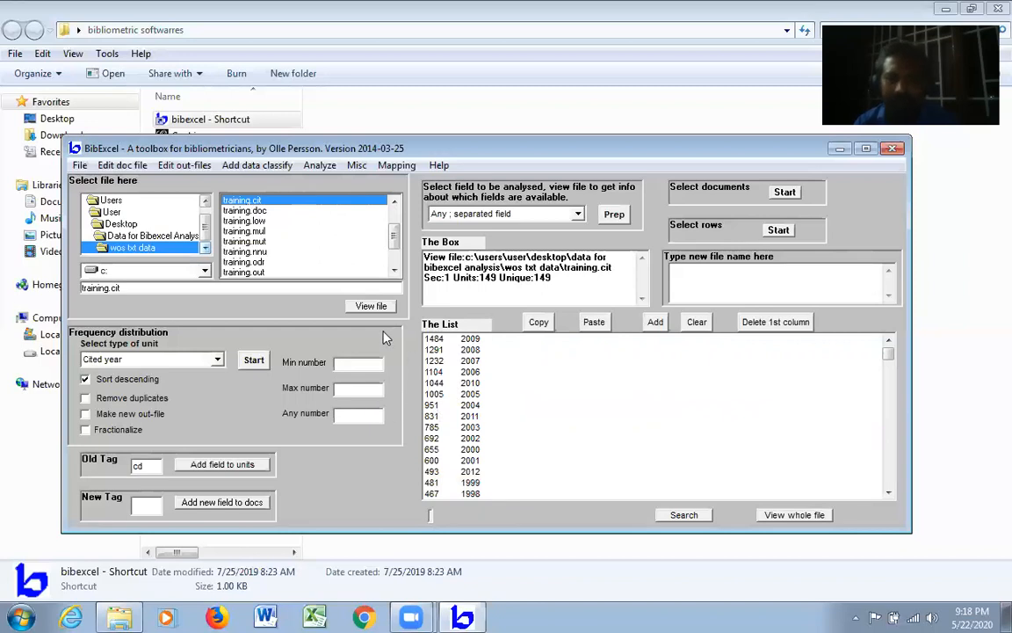
- Load training.out and calculate its frequency distribution by Cited journal
{"action": "left_click", "coordinate": [264, 272]}
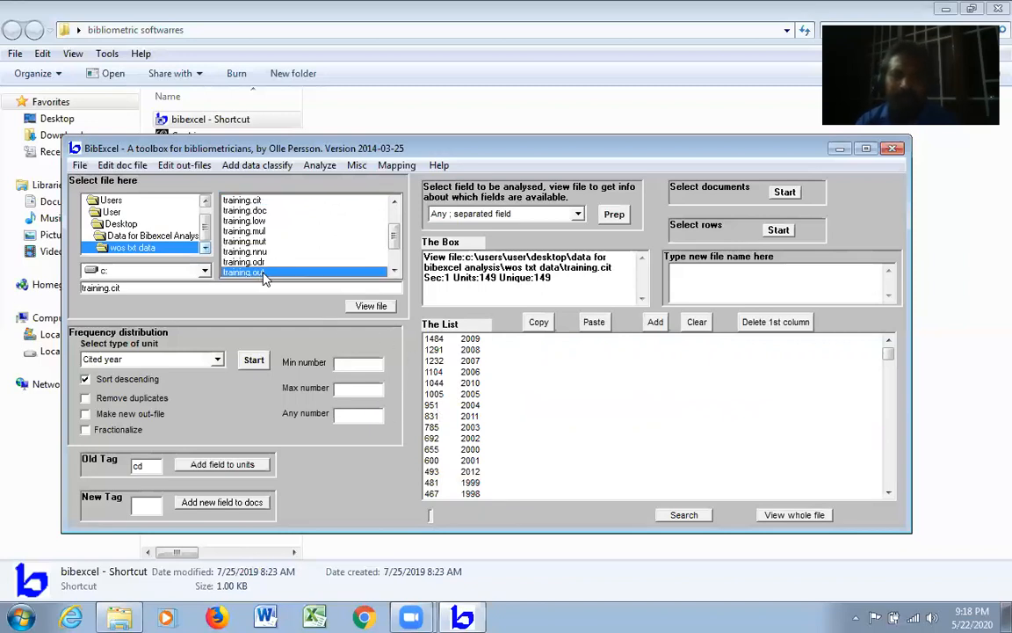
{"action": "left_click", "coordinate": [360, 307]}
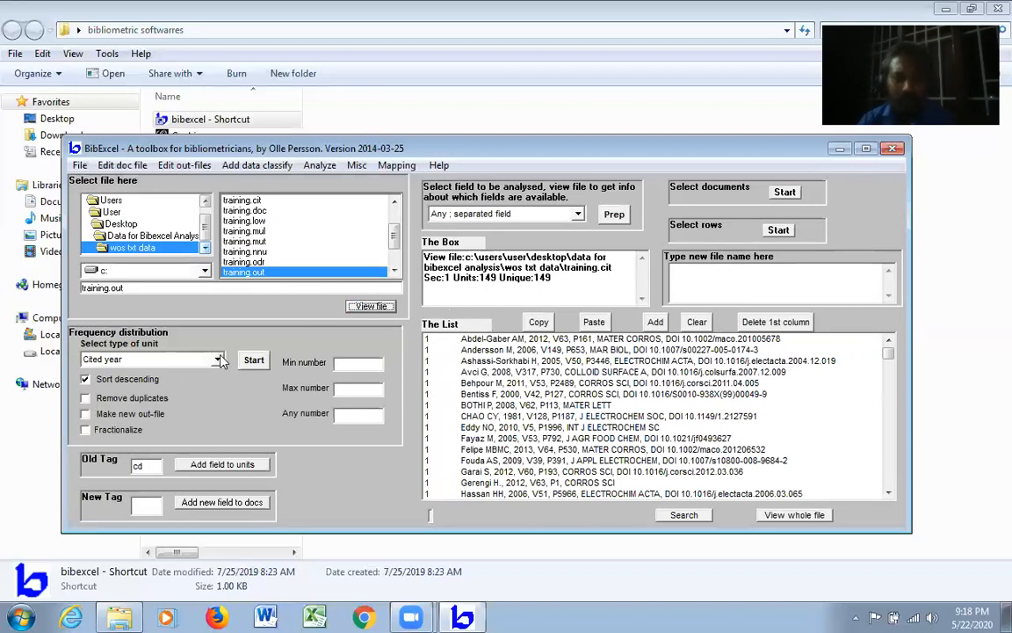
{"action": "left_click", "coordinate": [189, 360]}
{"action": "left_click", "coordinate": [125, 397]}
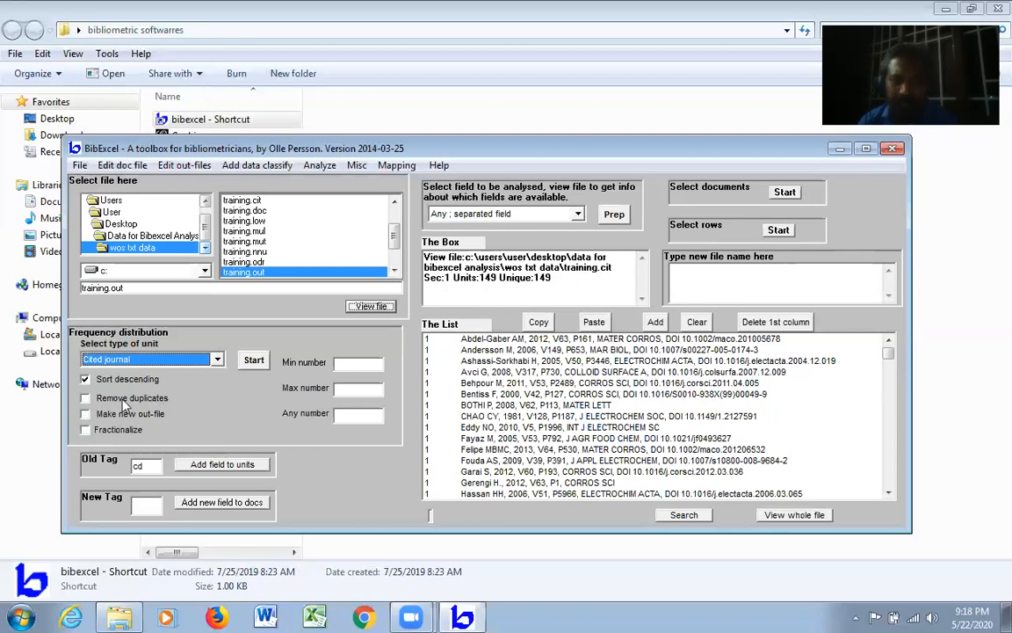
{"action": "left_click", "coordinate": [253, 360]}
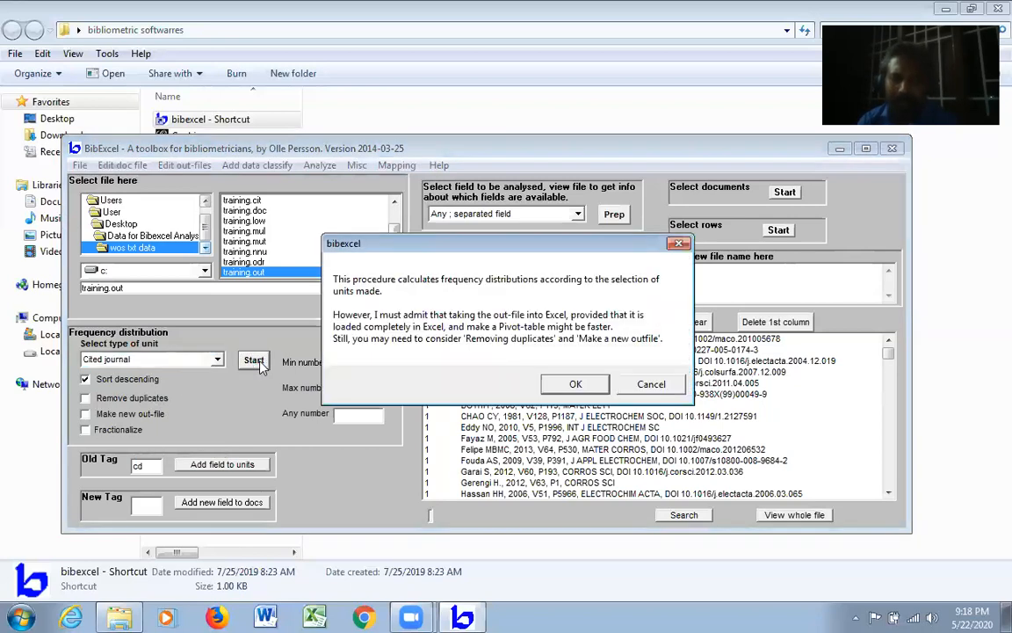
{"action": "left_click", "coordinate": [573, 386]}
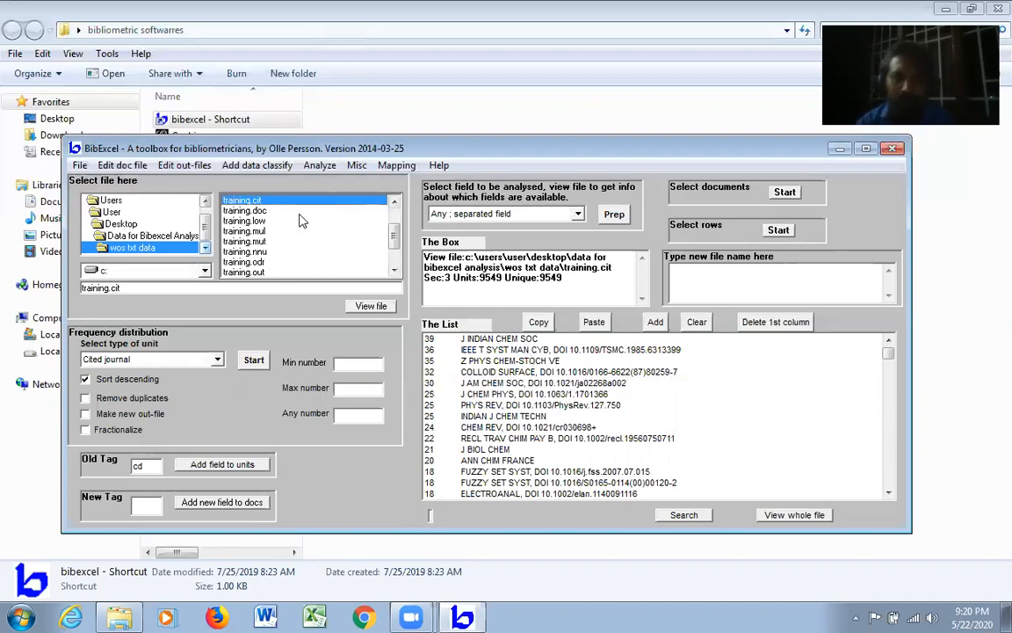
- Load training.doc and prepare its dt field into an out-file using Whole field intact
{"action": "left_click", "coordinate": [251, 212]}
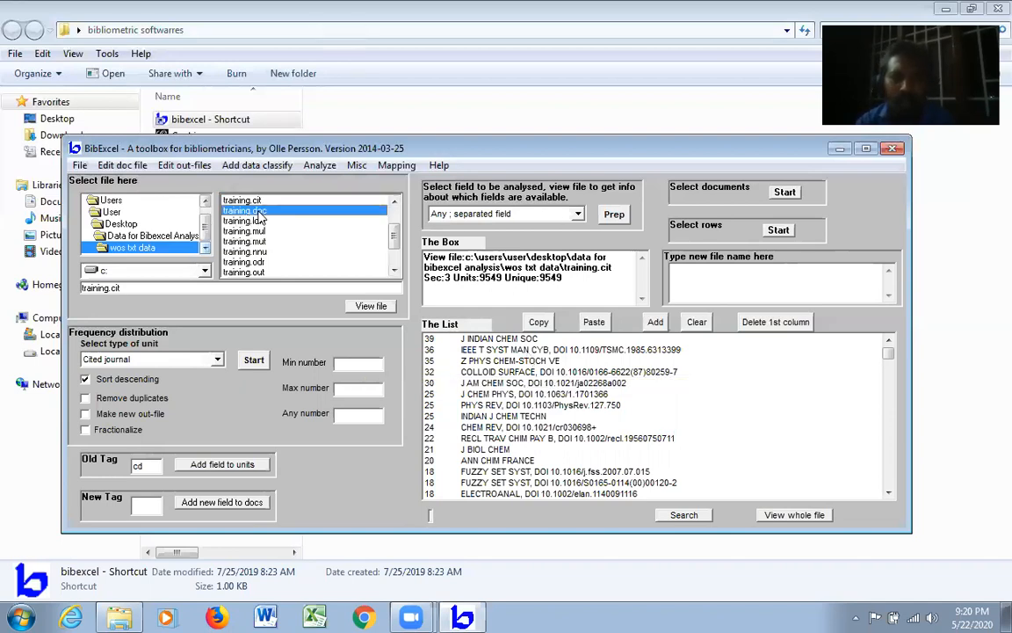
{"action": "left_click", "coordinate": [385, 306]}
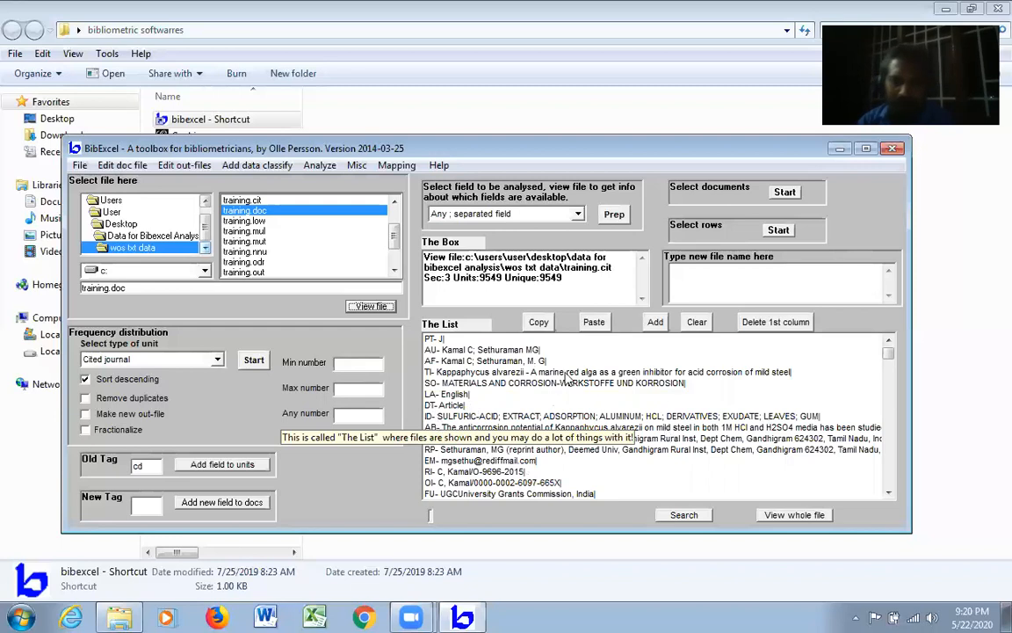
{"action": "left_click_drag", "start_coordinate": [145, 466], "coordinate": [124, 466]}
{"action": "type", "text": "d"}
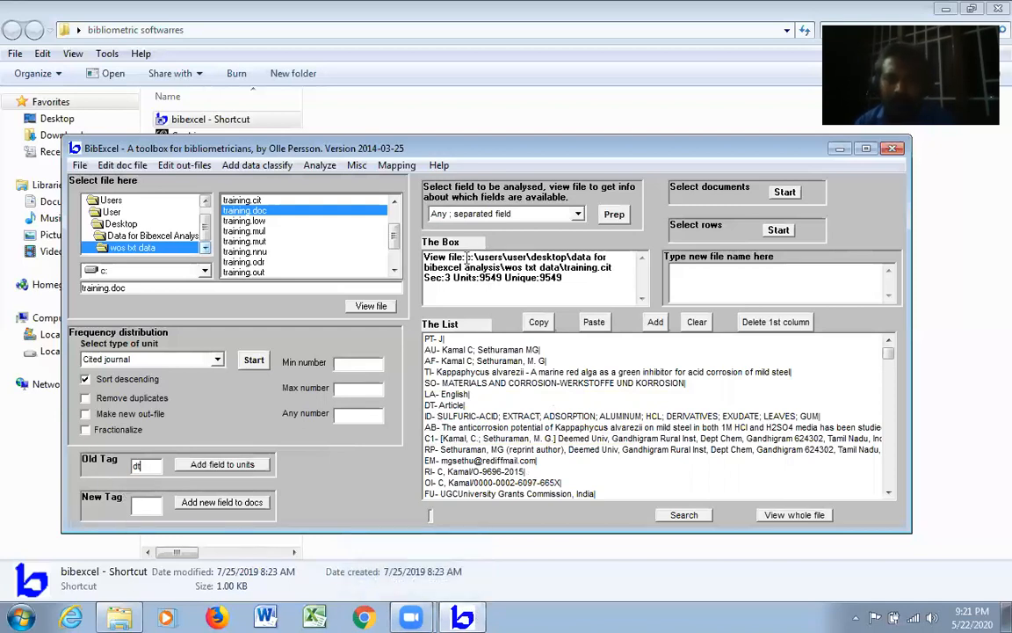
{"action": "left_click", "coordinate": [576, 215]}
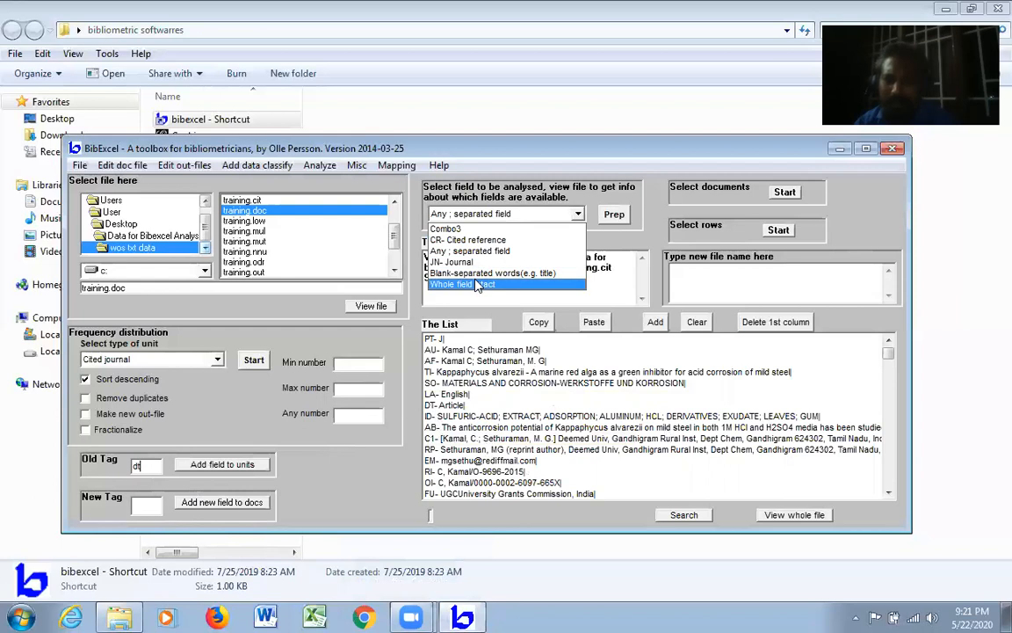
{"action": "left_click", "coordinate": [479, 284]}
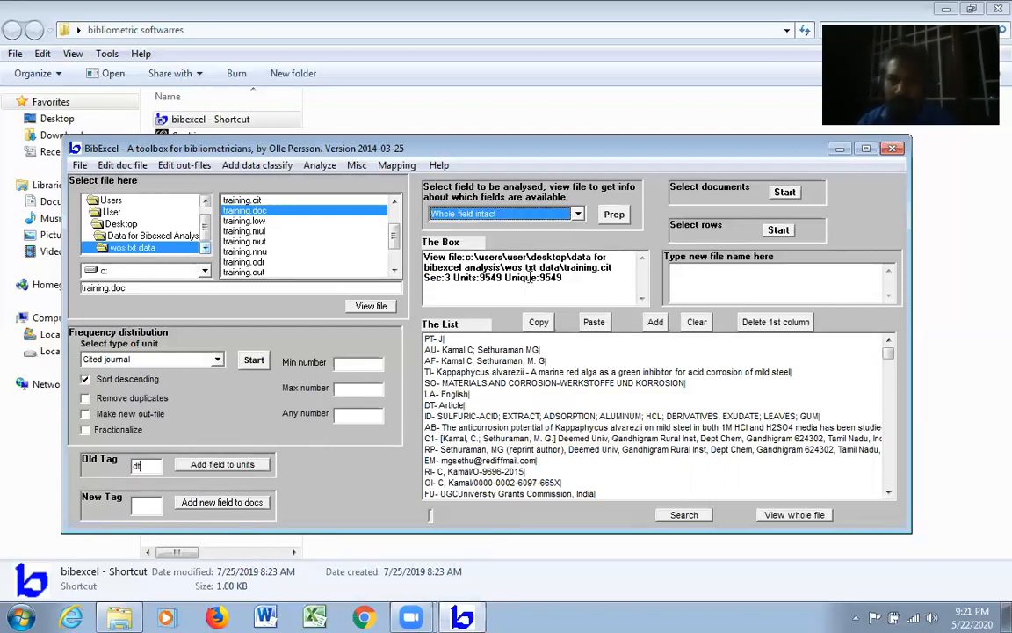
{"action": "left_click", "coordinate": [612, 215]}
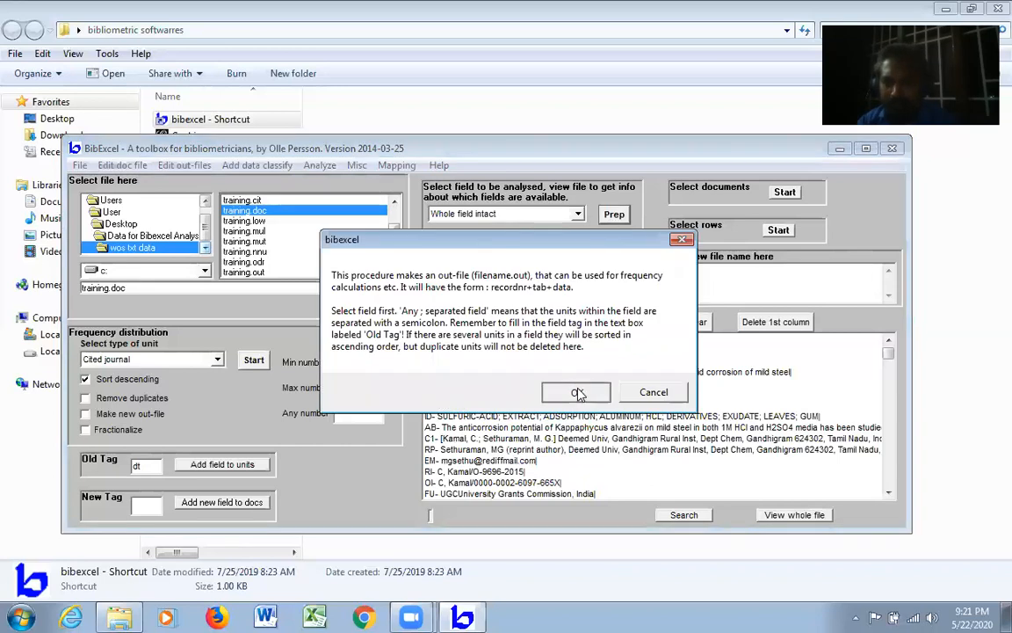
{"action": "left_click", "coordinate": [576, 392]}
{"action": "left_click", "coordinate": [576, 358]}
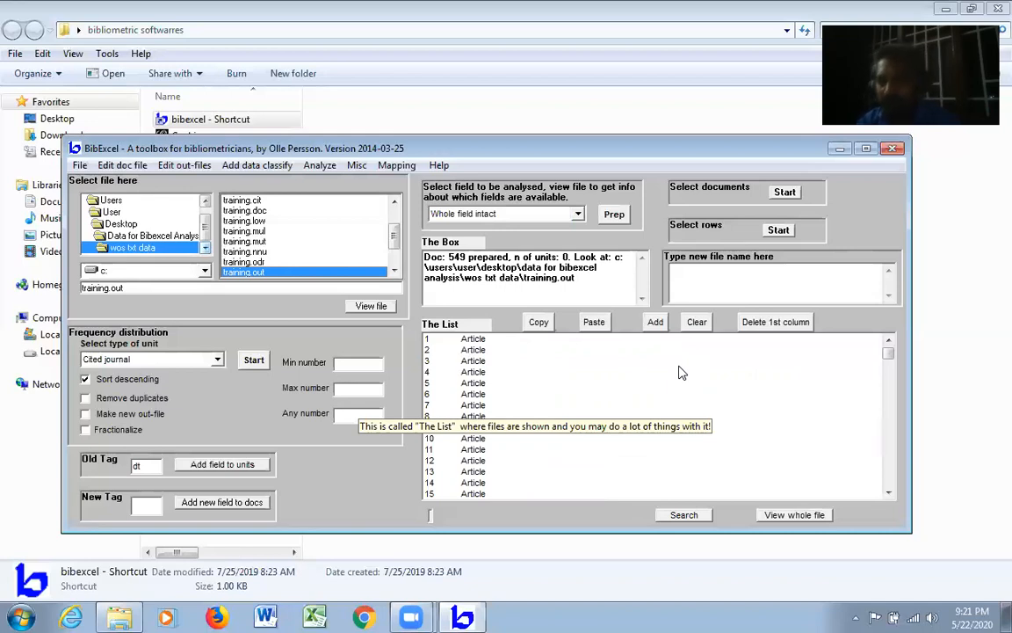
- Add the py field to the units of training.out, taking the publication year from the JN field
{"action": "double_click", "coordinate": [139, 466]}
{"action": "type", "text": "py"}
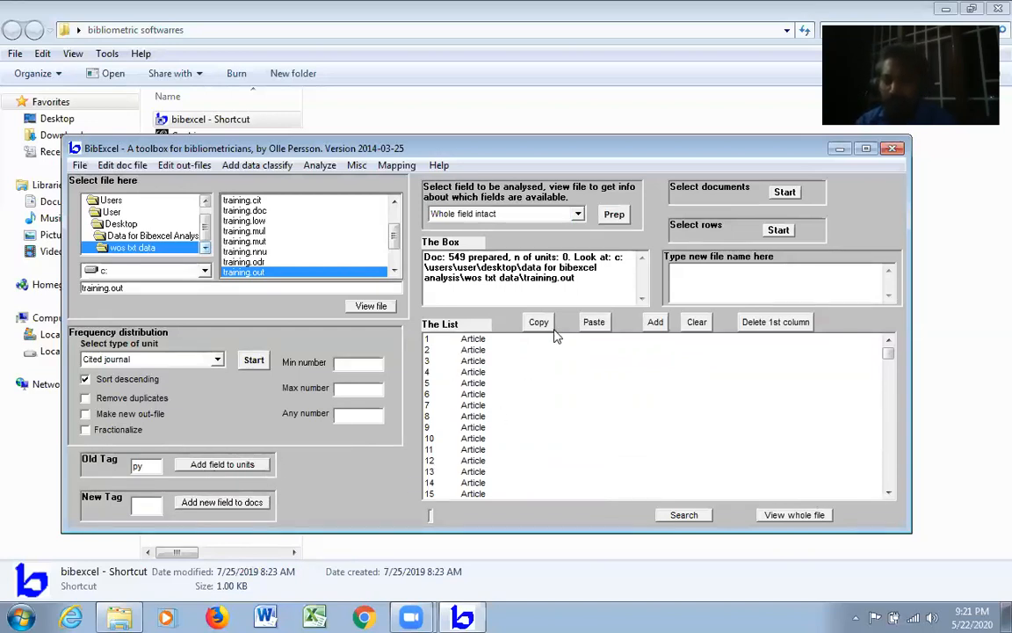
{"action": "left_click", "coordinate": [225, 473]}
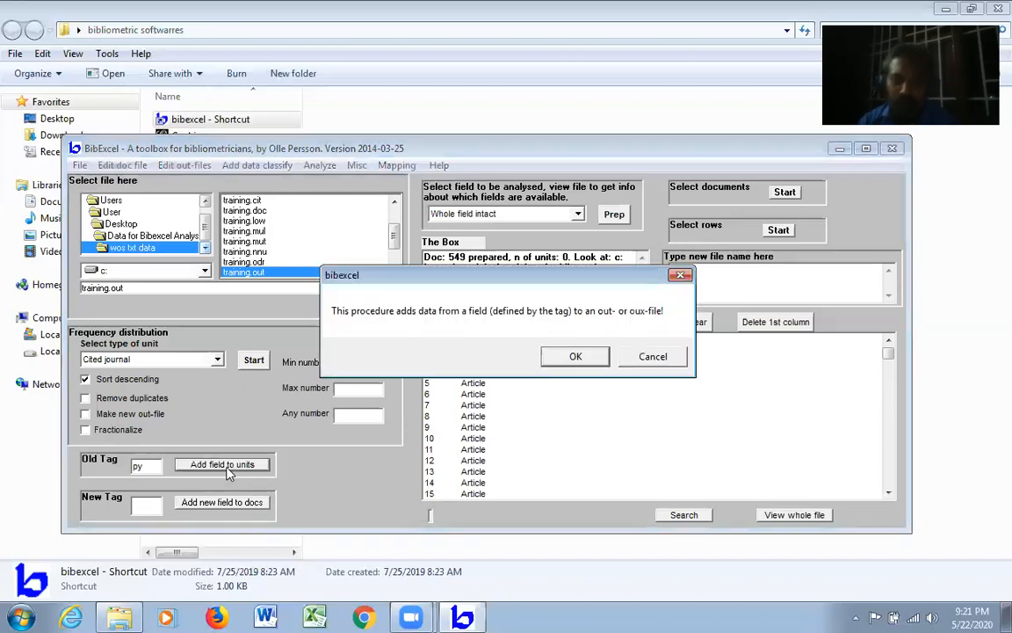
{"action": "left_click", "coordinate": [593, 358]}
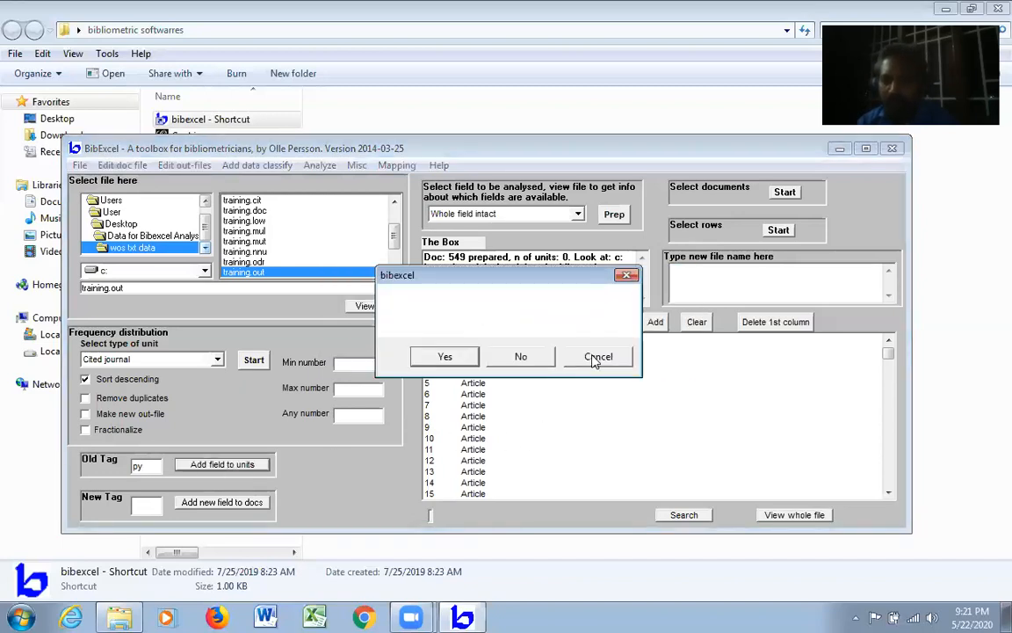
{"action": "left_click", "coordinate": [525, 358]}
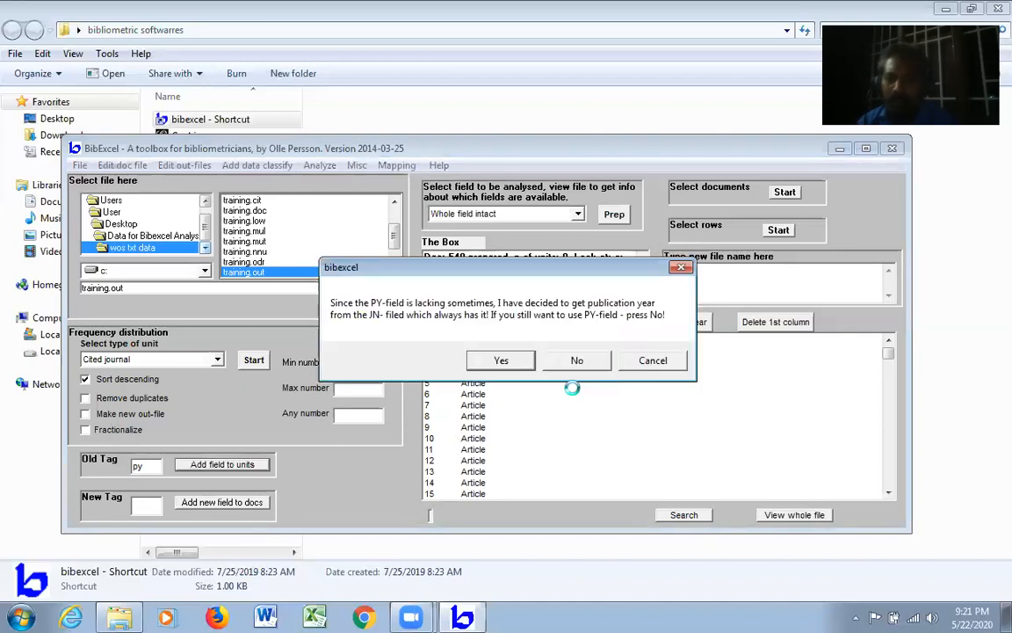
{"action": "left_click", "coordinate": [502, 361]}
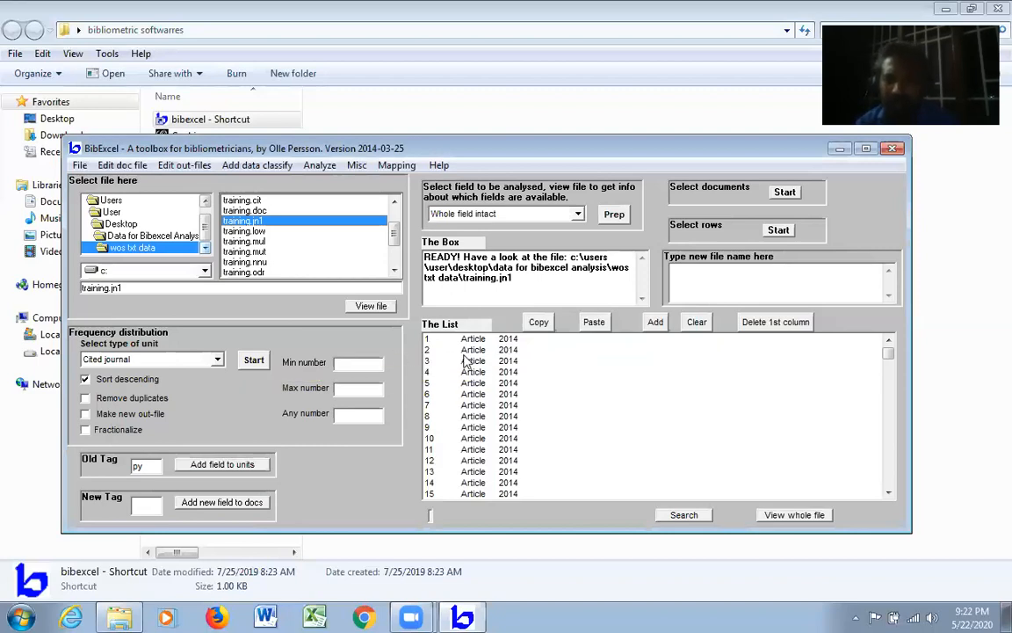
- Display the whole training.jn1 file and review its document types and years down to the last record
{"action": "left_click_drag", "start_coordinate": [889, 352], "coordinate": [820, 497]}
{"action": "left_click", "coordinate": [816, 515]}
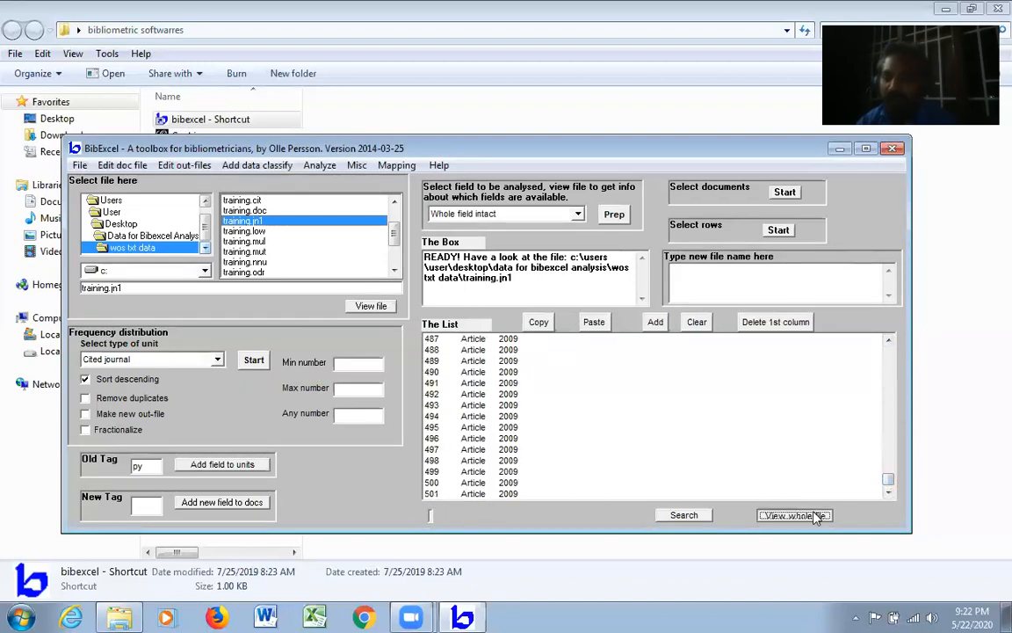
{"action": "left_click_drag", "start_coordinate": [888, 350], "coordinate": [905, 497]}
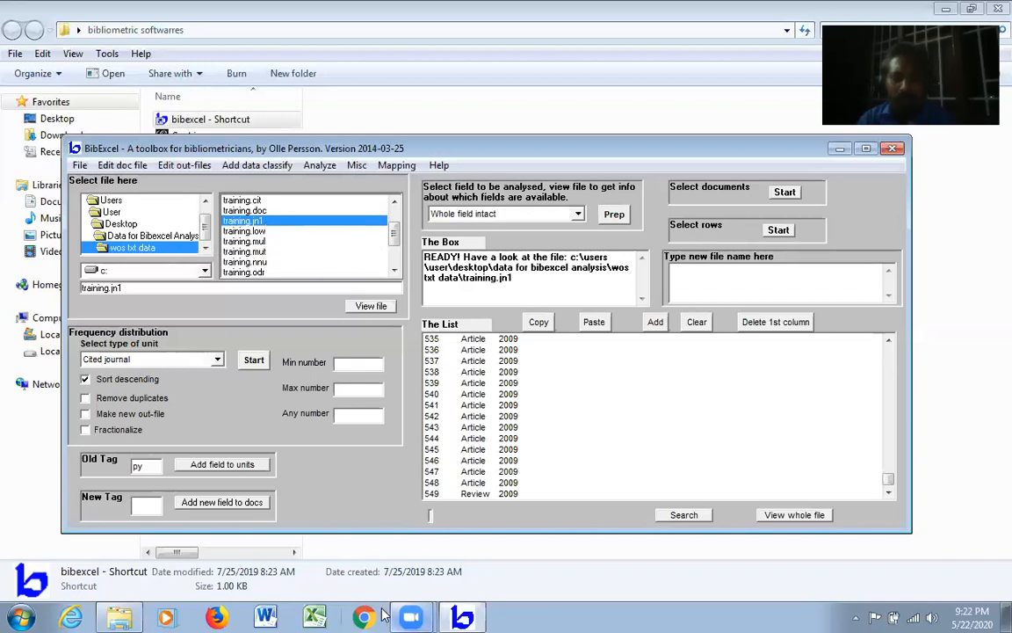
- Switch to Excel and browse for a file to open in Desktop > Data for Bibexcel Analysis > wos txt data, showing All Files
{"action": "left_click", "coordinate": [319, 617]}
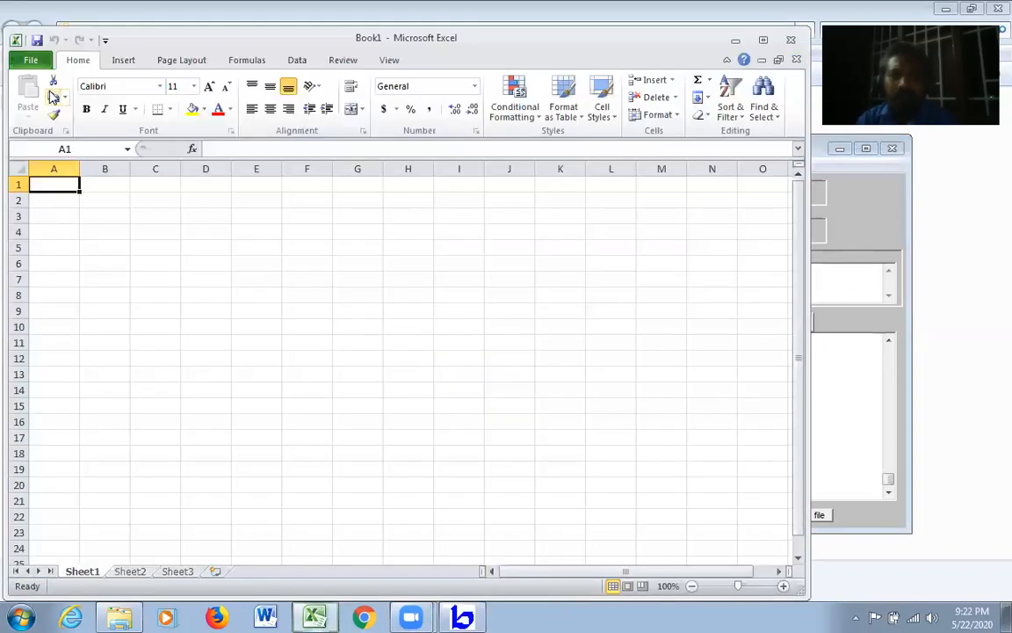
{"action": "left_click", "coordinate": [31, 62]}
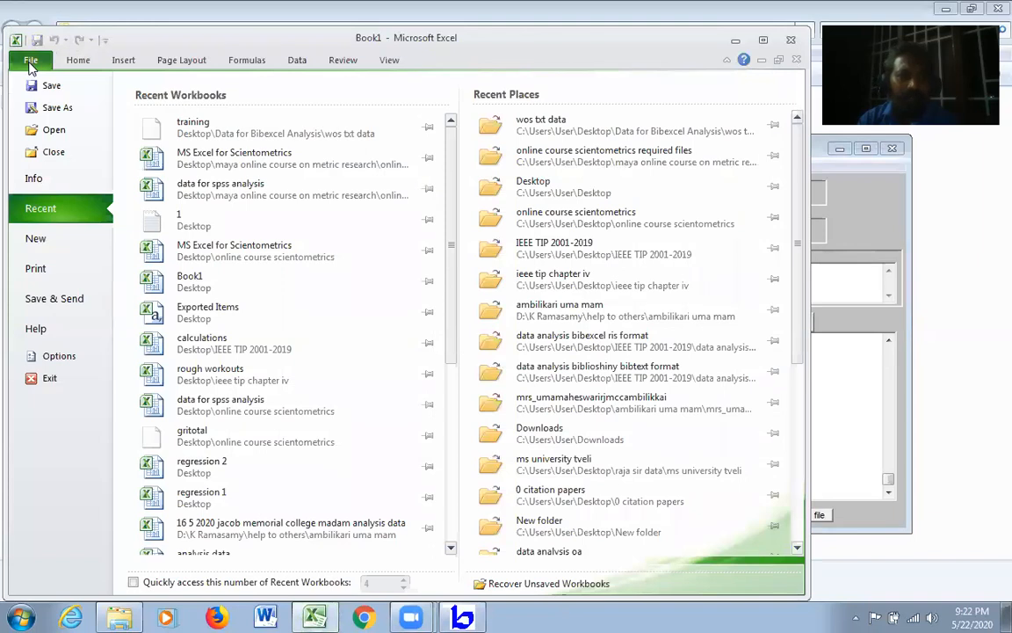
{"action": "left_click", "coordinate": [50, 130]}
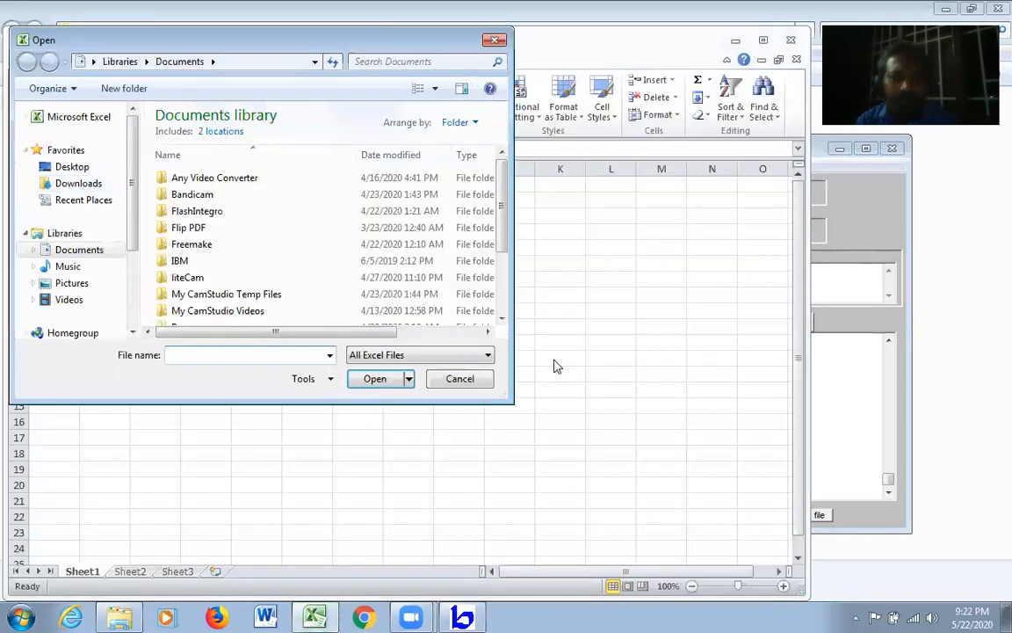
{"action": "left_click", "coordinate": [72, 166]}
{"action": "scroll", "coordinate": [207, 226], "scroll_direction": "down", "scroll_amount": 5}
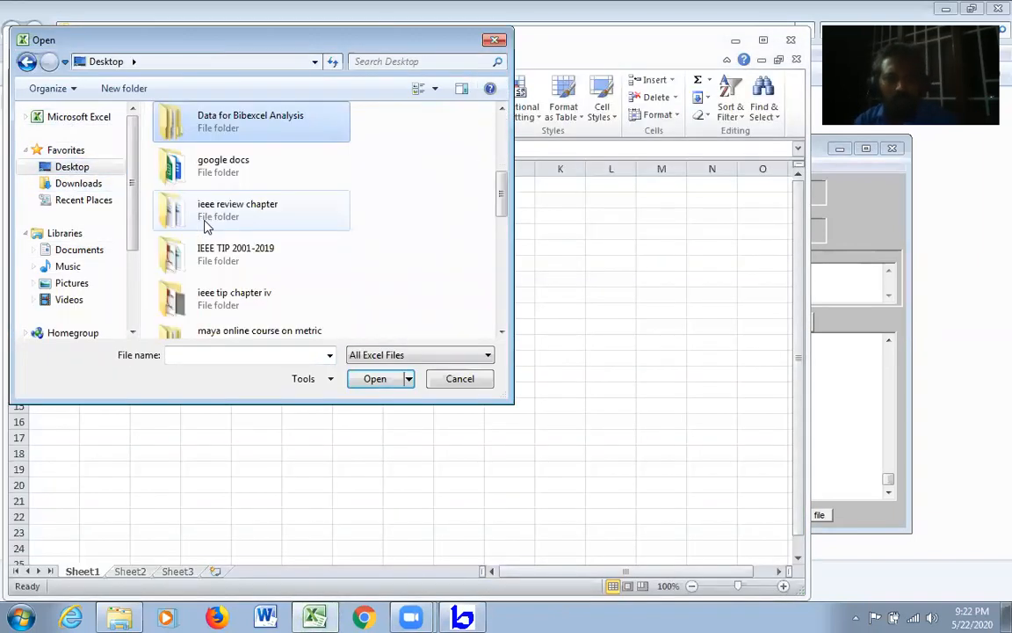
{"action": "double_click", "coordinate": [308, 129]}
{"action": "double_click", "coordinate": [197, 202]}
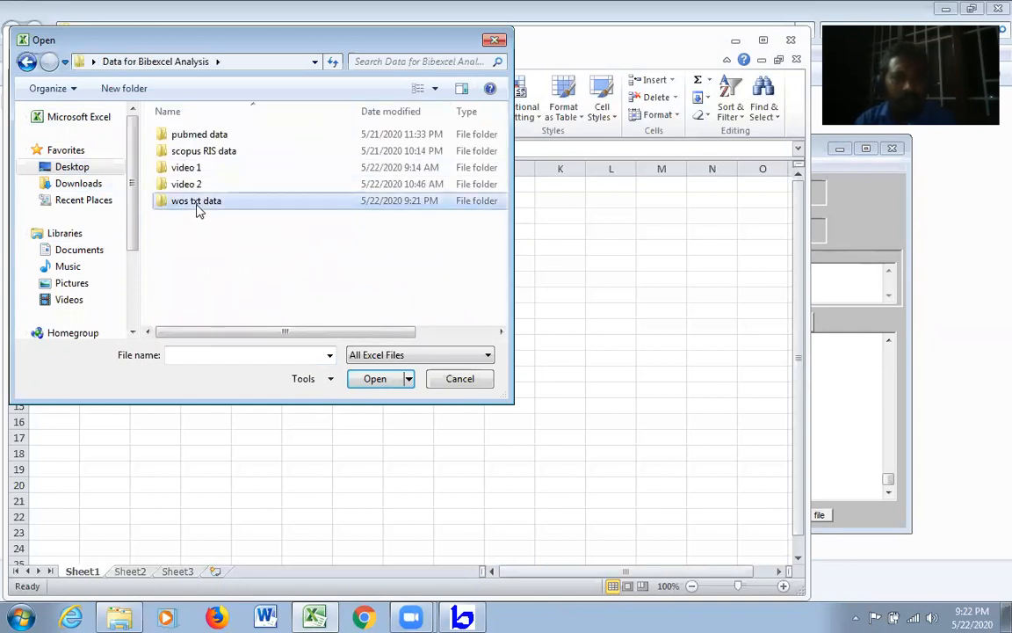
{"action": "left_click", "coordinate": [486, 355]}
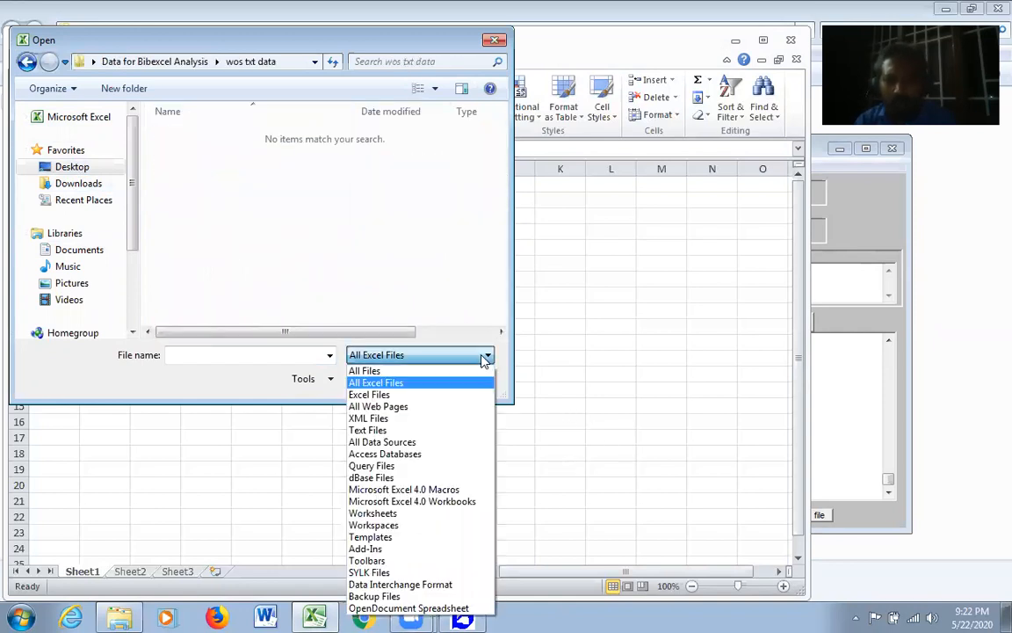
{"action": "left_click", "coordinate": [413, 368]}
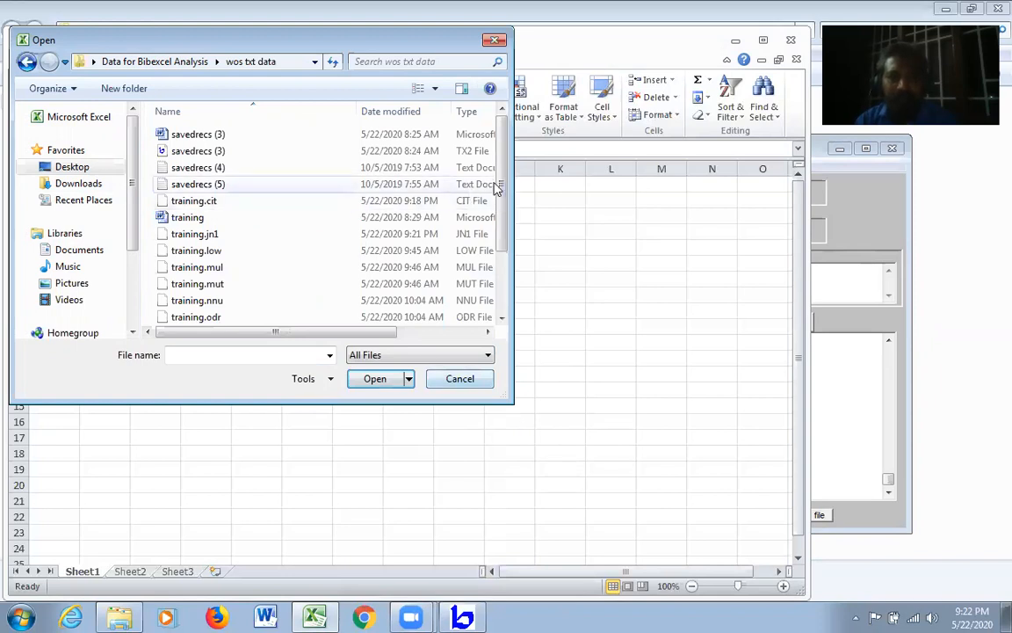
- Open training.jn1 and import it as delimited text with the General column data format
{"action": "left_click", "coordinate": [232, 235]}
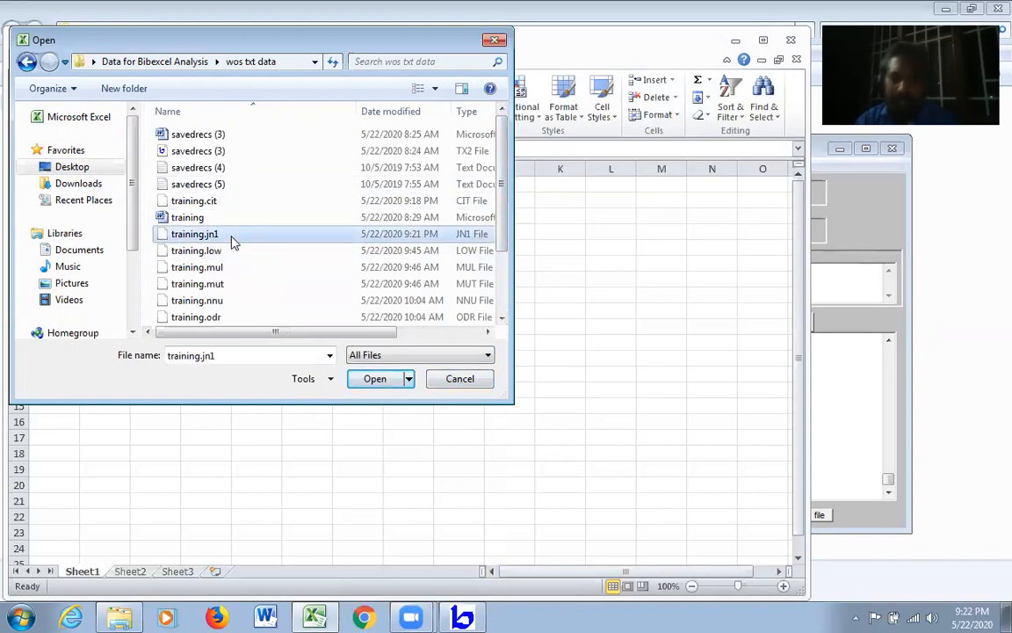
{"action": "left_click", "coordinate": [375, 378]}
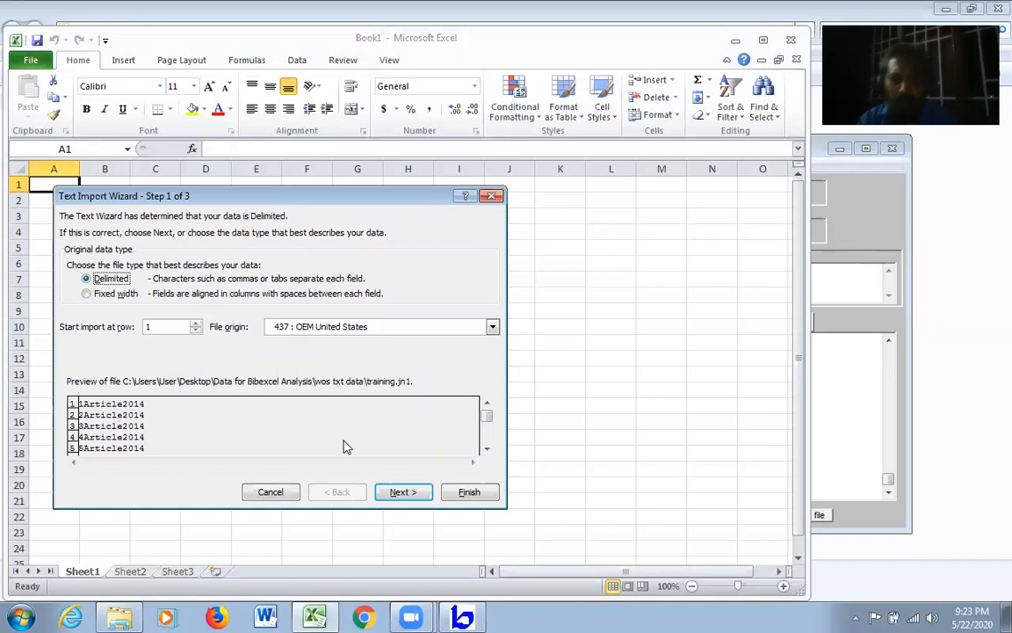
{"action": "left_click", "coordinate": [409, 492]}
{"action": "left_click", "coordinate": [421, 493]}
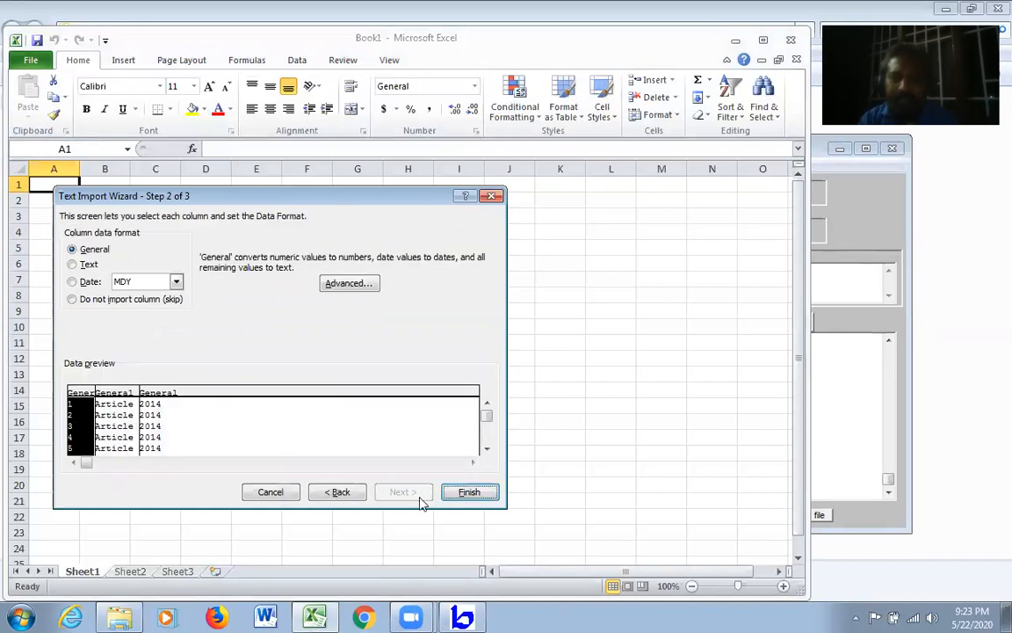
{"action": "left_click", "coordinate": [469, 493]}
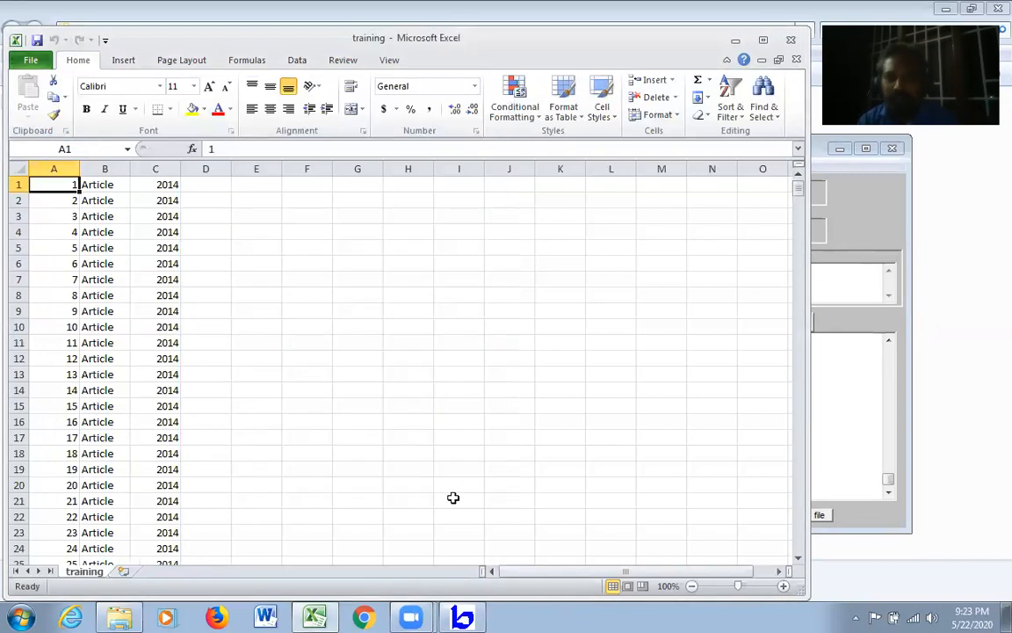
- Insert a row above the data and enter the column headers sno, DT and PY in A1:C1
{"action": "right_click", "coordinate": [18, 186]}
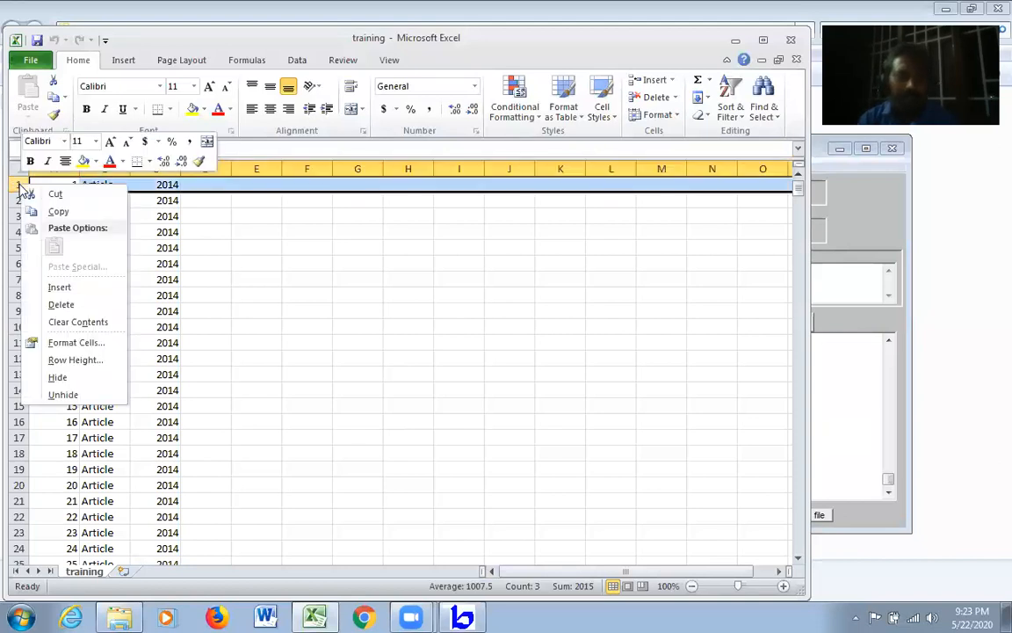
{"action": "left_click", "coordinate": [59, 286]}
{"action": "left_click", "coordinate": [61, 186]}
{"action": "type", "text": "sn"}
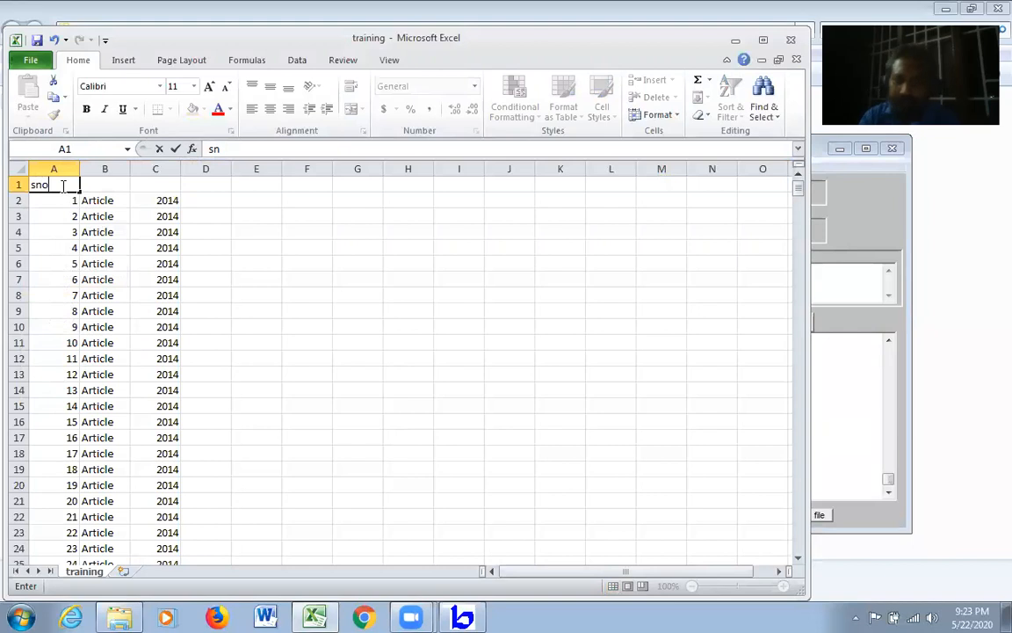
{"action": "type", "text": "o"}
{"action": "key", "text": "Tab"}
{"action": "type", "text": "DT"}
{"action": "key", "text": "Tab"}
{"action": "type", "text": "PY"}
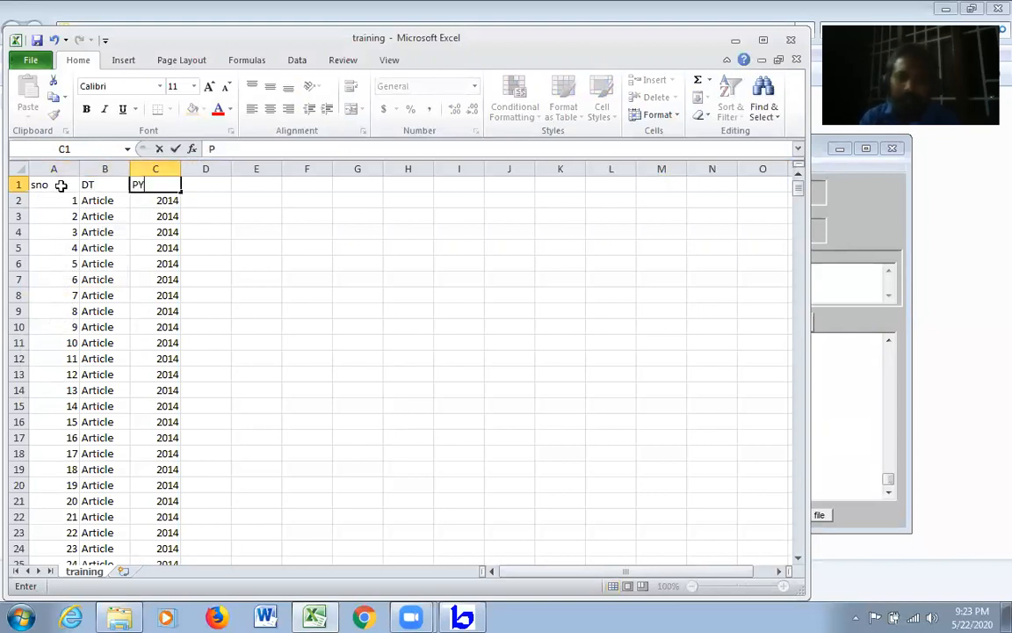
{"action": "left_click", "coordinate": [489, 294]}
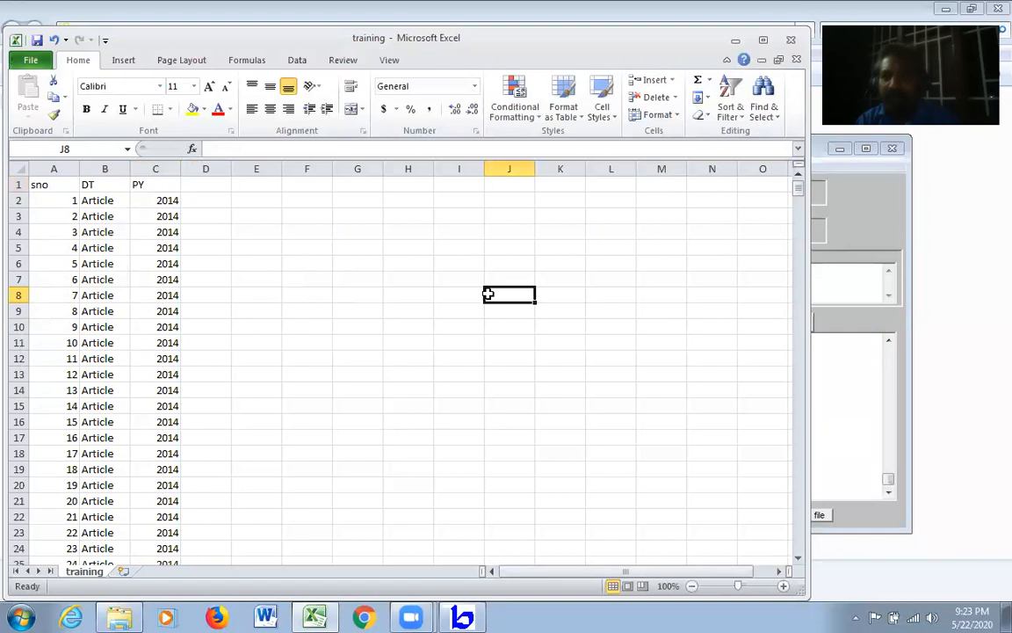
- Maximize the workbook window and select the whole data table with its headers, A1:C550
{"action": "left_click", "coordinate": [764, 40]}
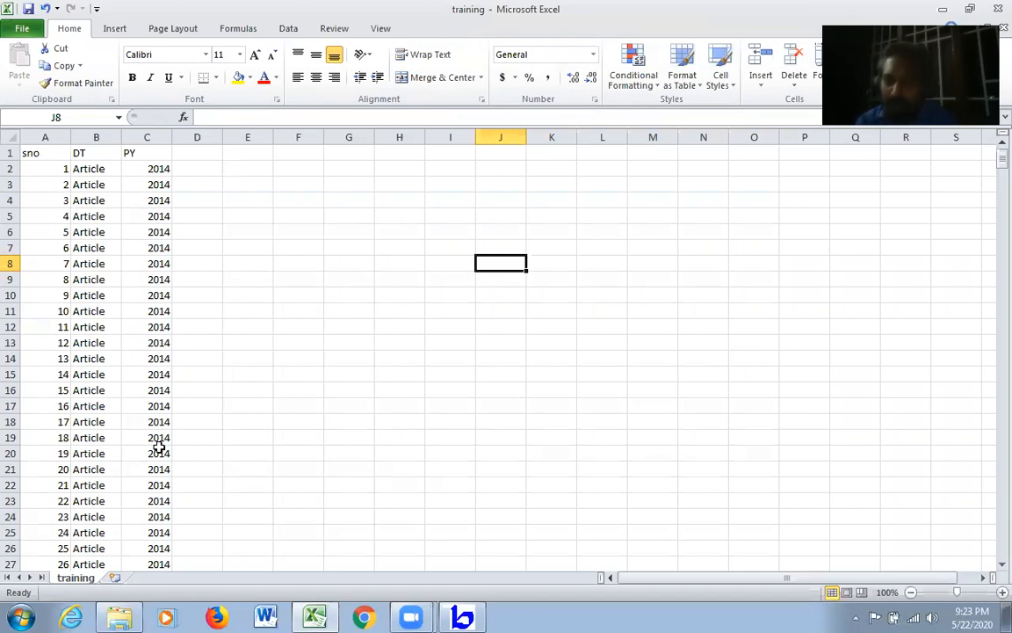
{"action": "left_click", "coordinate": [50, 157]}
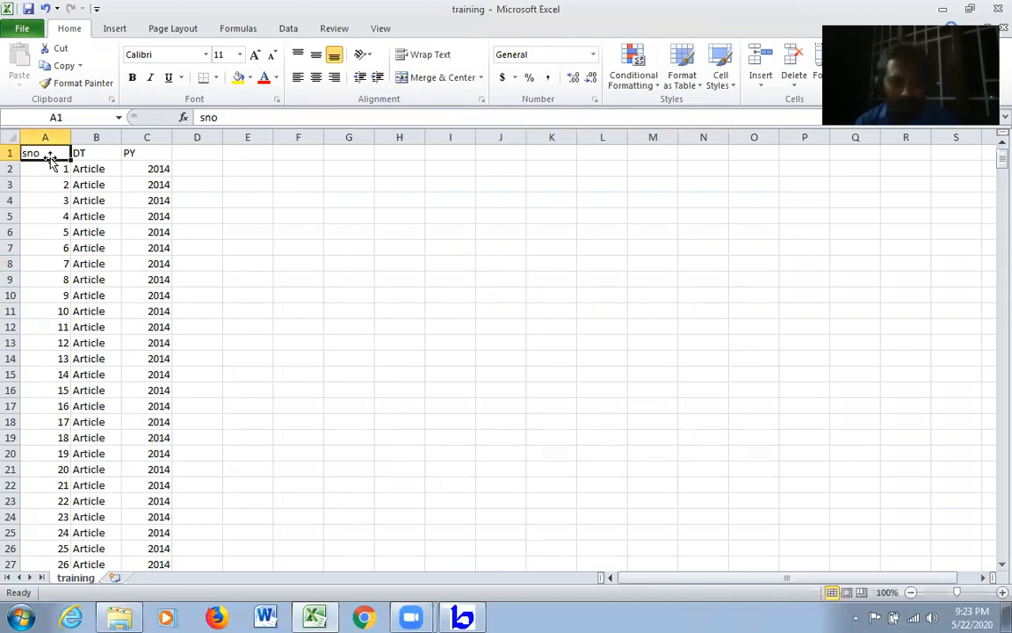
{"action": "key", "text": "shift+Right"}
{"action": "key", "text": "shift+Right"}
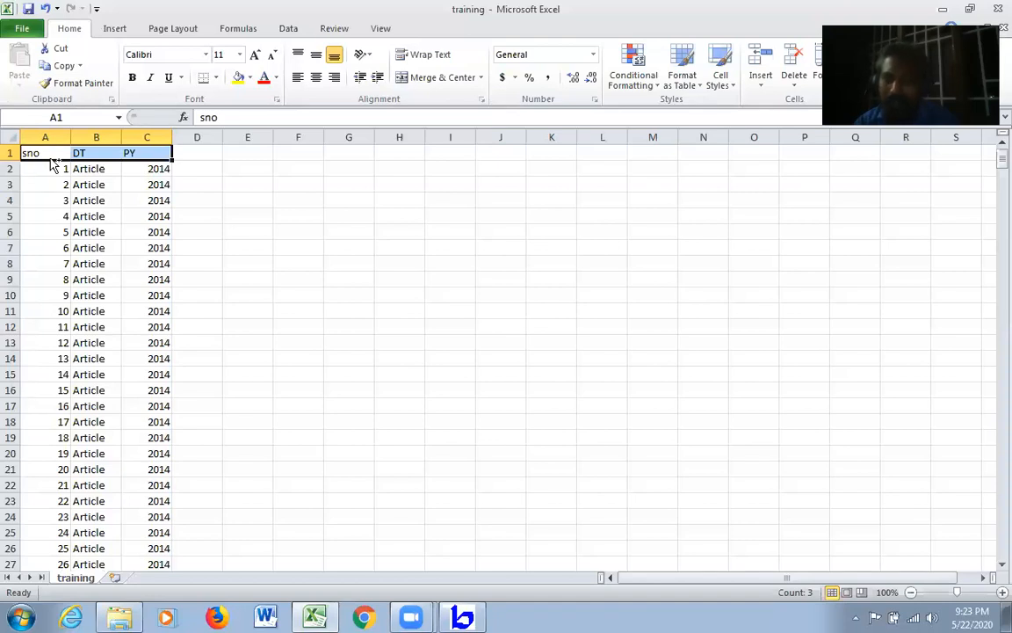
{"action": "key", "text": "ctrl+shift+Down"}
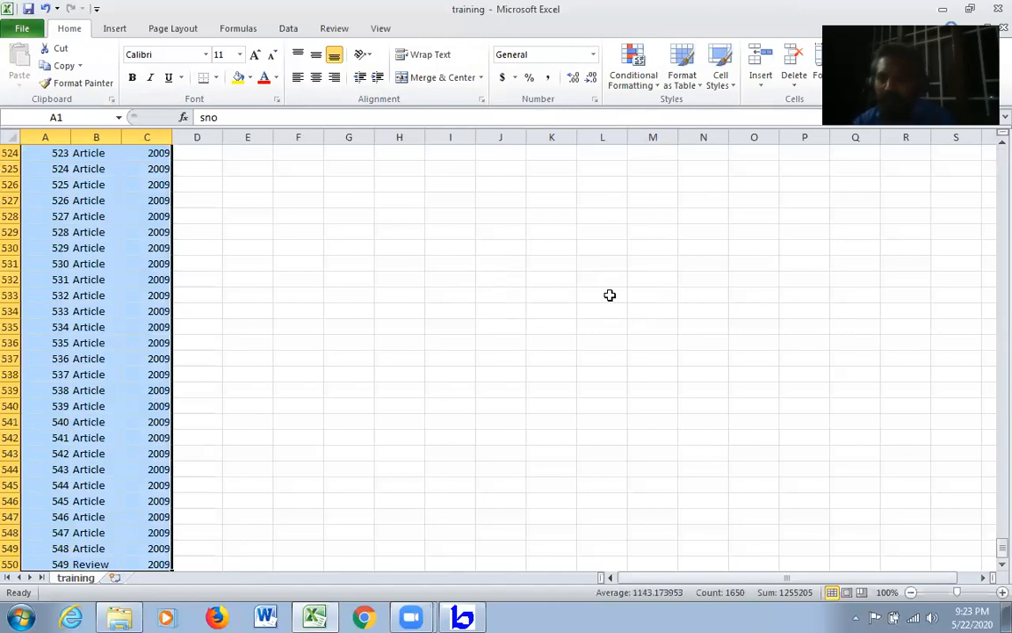
{"action": "scroll", "coordinate": [458, 276], "scroll_direction": "down", "scroll_amount": 3}
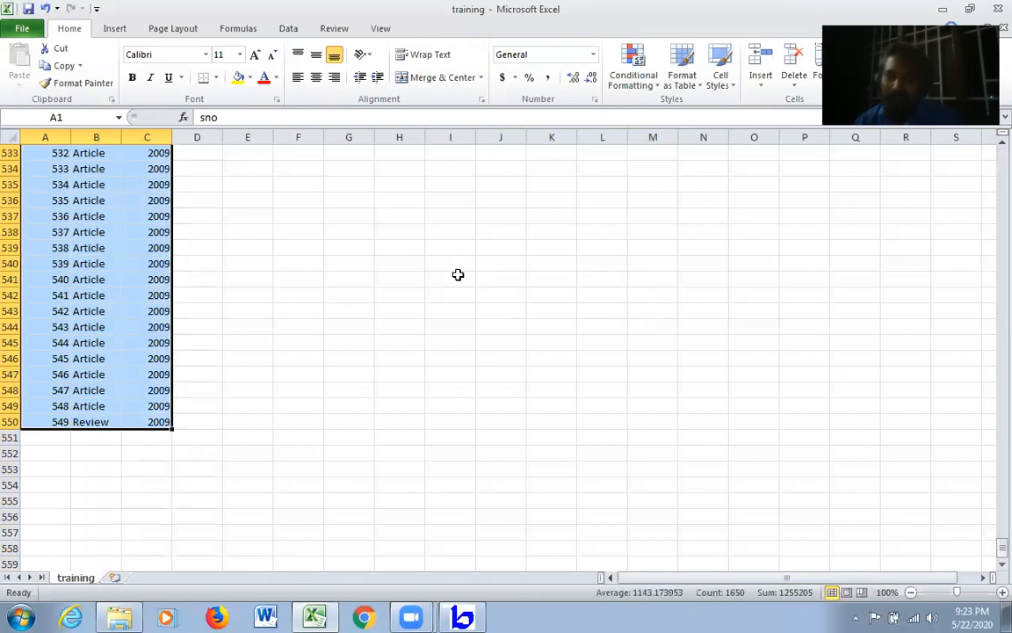
{"action": "scroll", "coordinate": [317, 271], "scroll_direction": "up", "scroll_amount": 20}
{"action": "scroll", "coordinate": [303, 278], "scroll_direction": "up", "scroll_amount": 20}
{"action": "scroll", "coordinate": [302, 278], "scroll_direction": "up", "scroll_amount": 5}
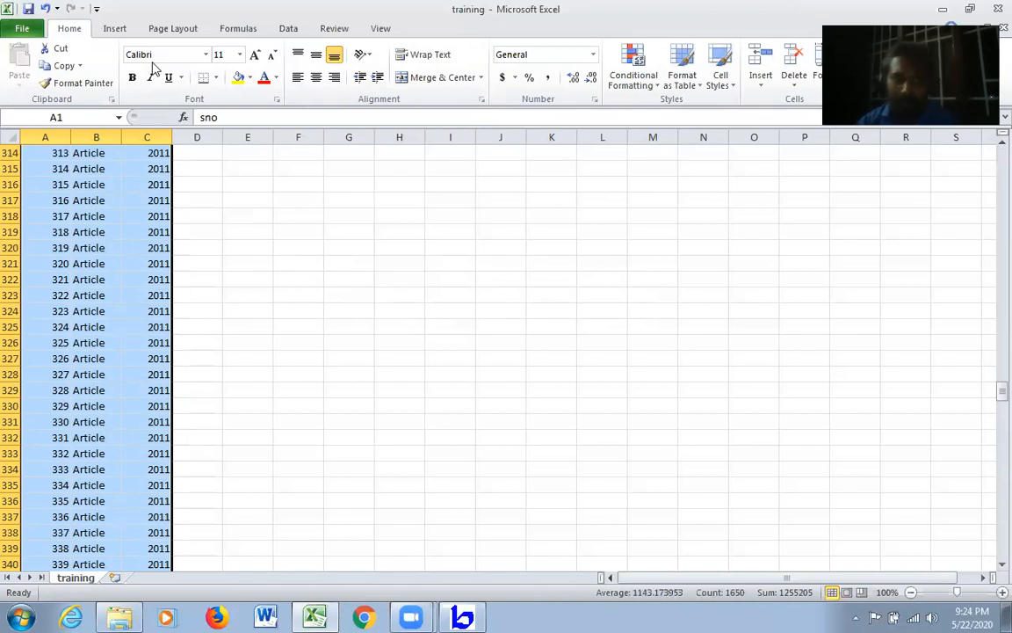
- Create a PivotTable from training!$A$1:$C$550 on a new worksheet and restore the window to a smaller size
{"action": "left_click", "coordinate": [113, 29]}
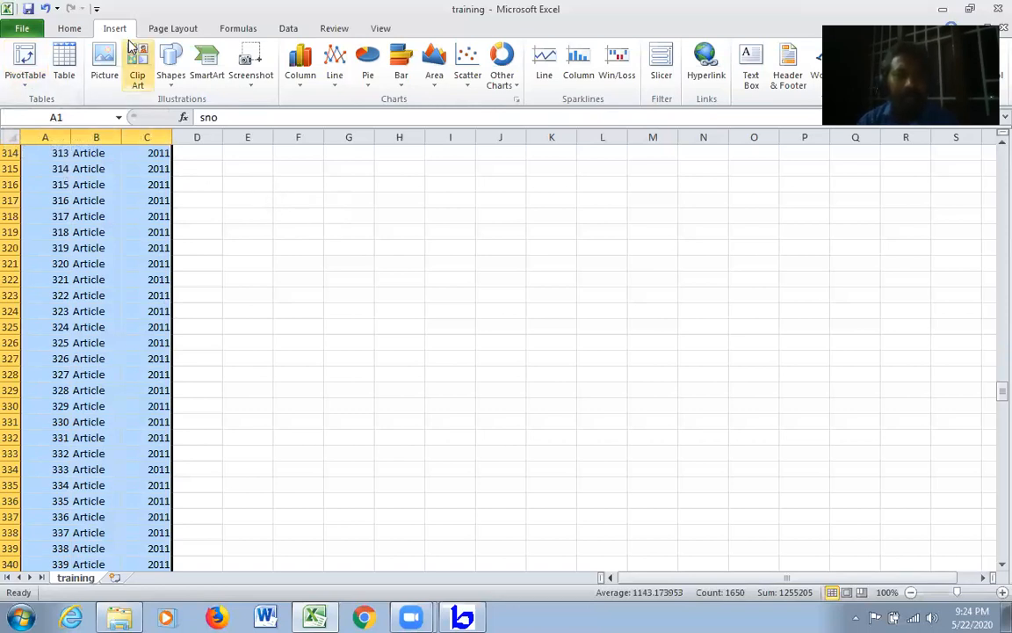
{"action": "left_click", "coordinate": [30, 87]}
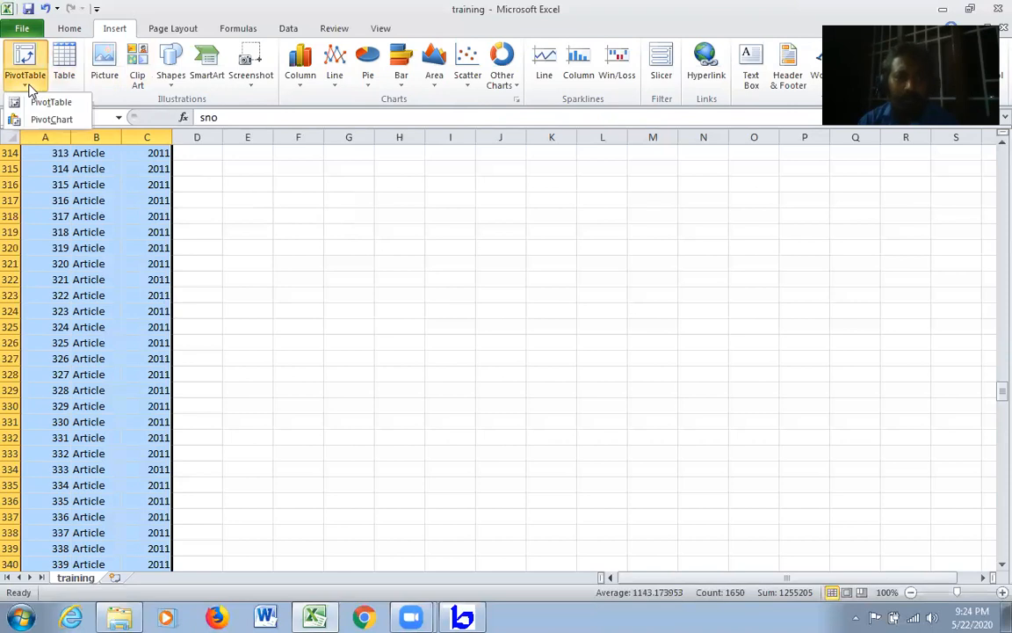
{"action": "left_click", "coordinate": [58, 103]}
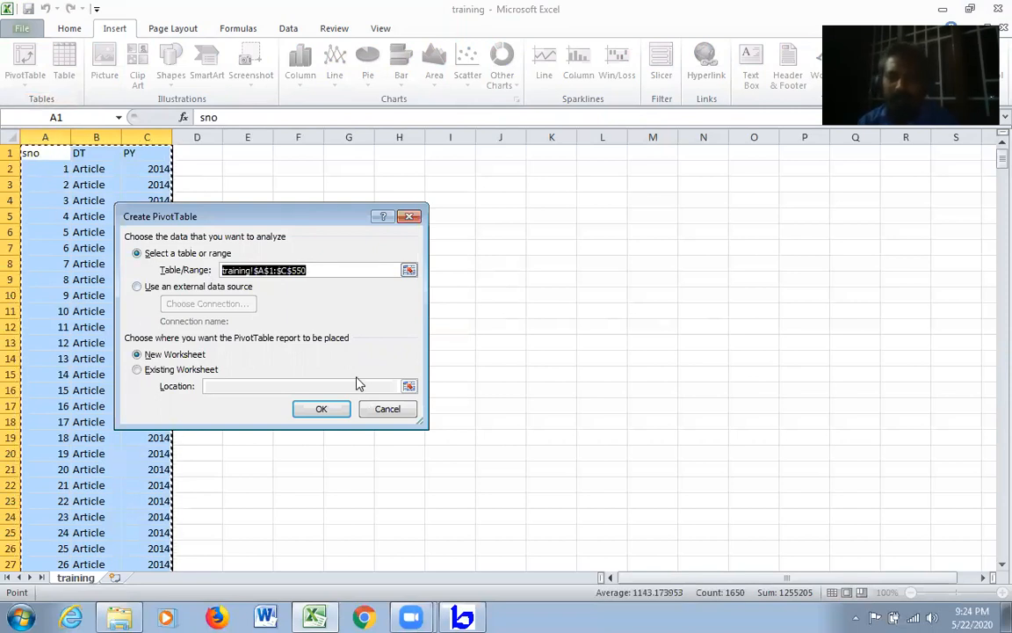
{"action": "left_click", "coordinate": [322, 410]}
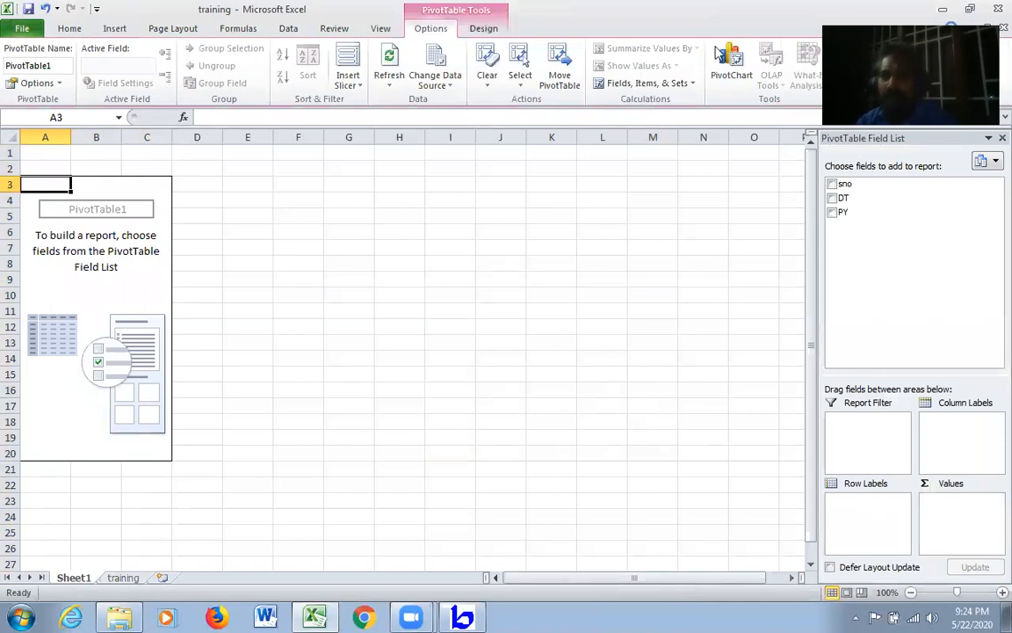
{"action": "double_click", "coordinate": [703, 10]}
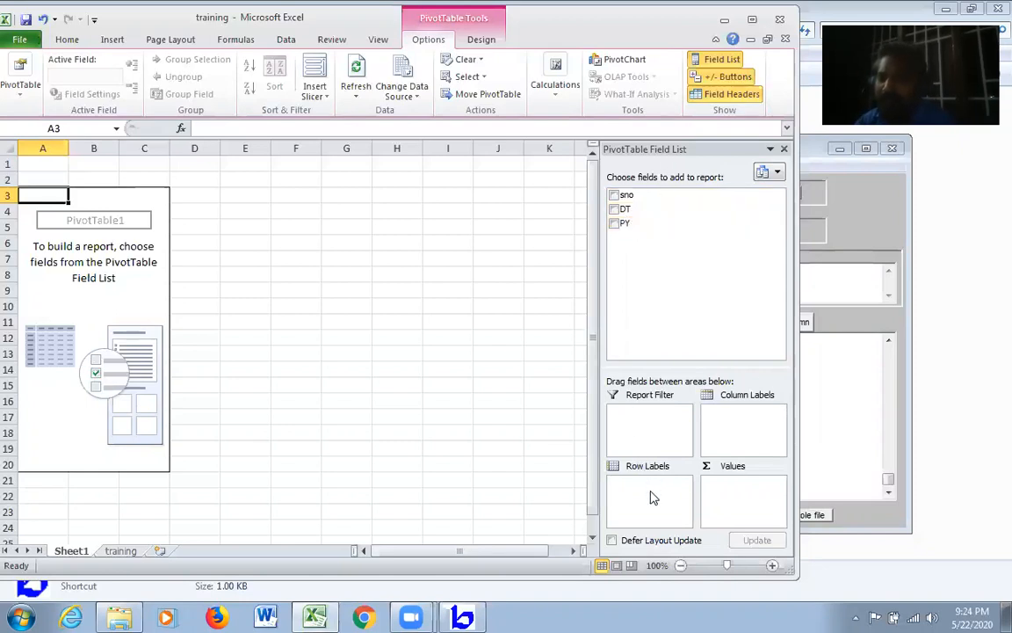
- Lay out the PivotTable with PY as row labels and DT as column labels
{"action": "left_click", "coordinate": [617, 224]}
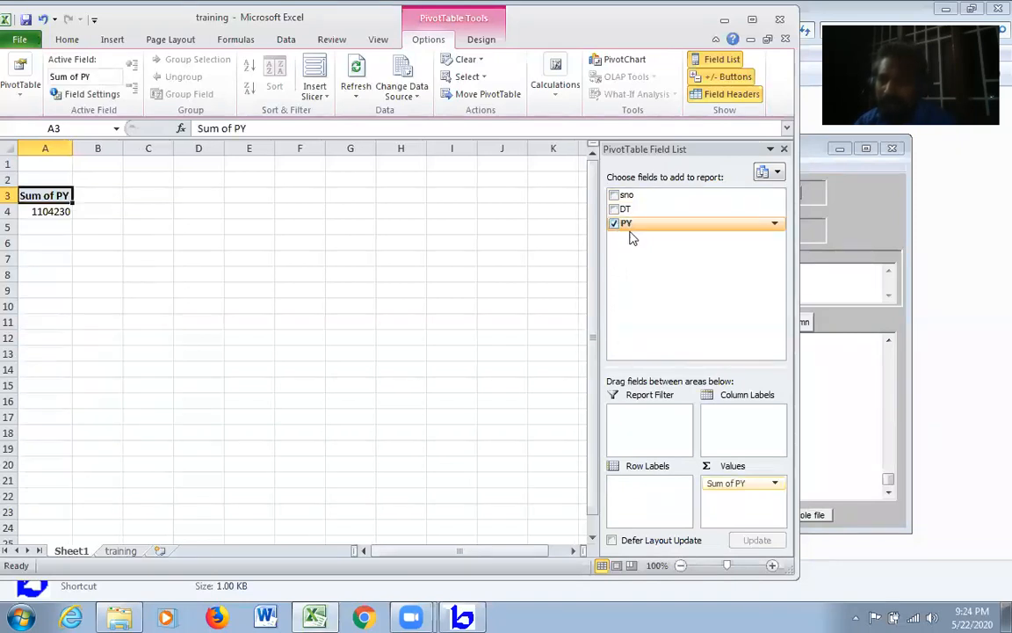
{"action": "left_click_drag", "start_coordinate": [630, 233], "coordinate": [639, 304]}
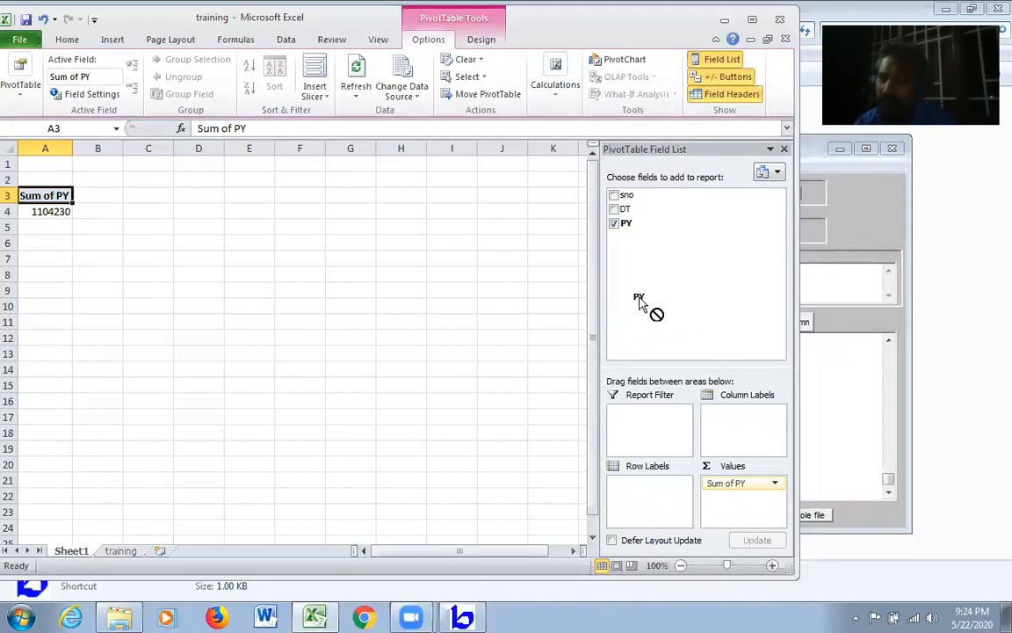
{"action": "left_click_drag", "start_coordinate": [639, 301], "coordinate": [656, 500]}
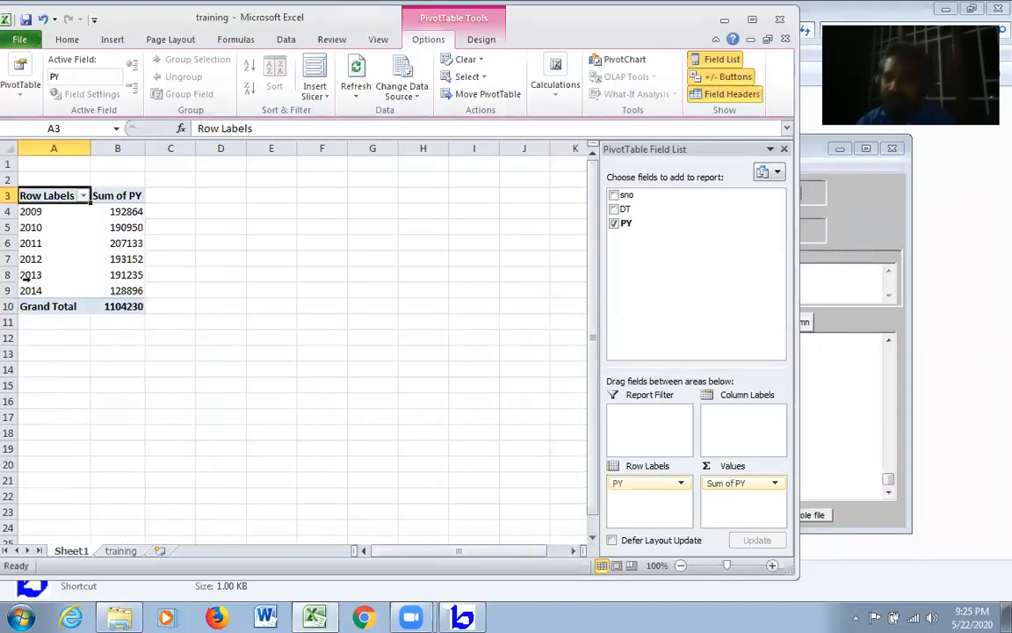
{"action": "left_click", "coordinate": [614, 209]}
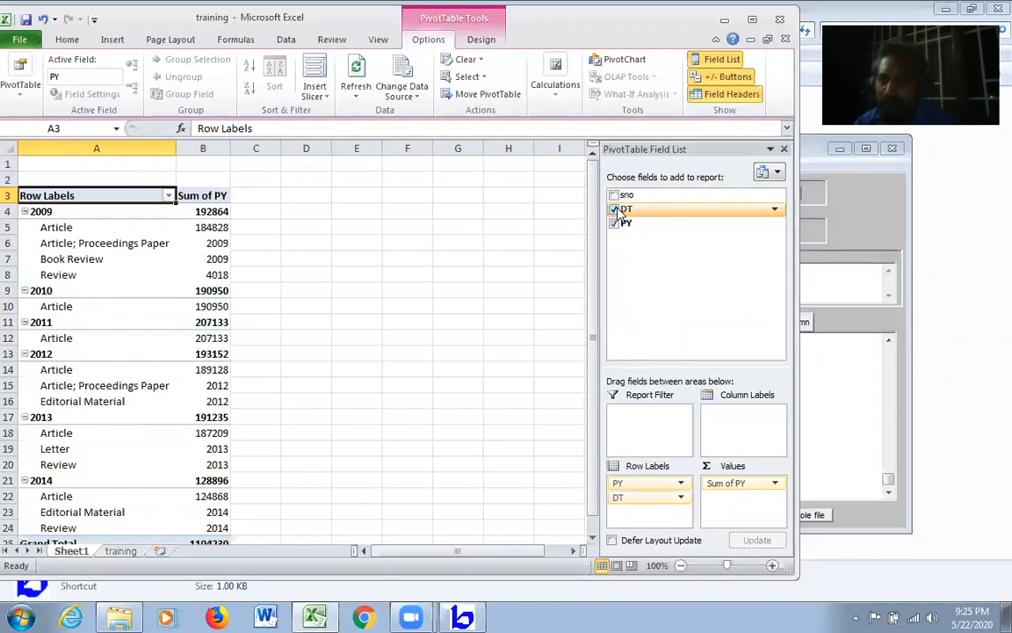
{"action": "left_click_drag", "start_coordinate": [620, 215], "coordinate": [743, 421]}
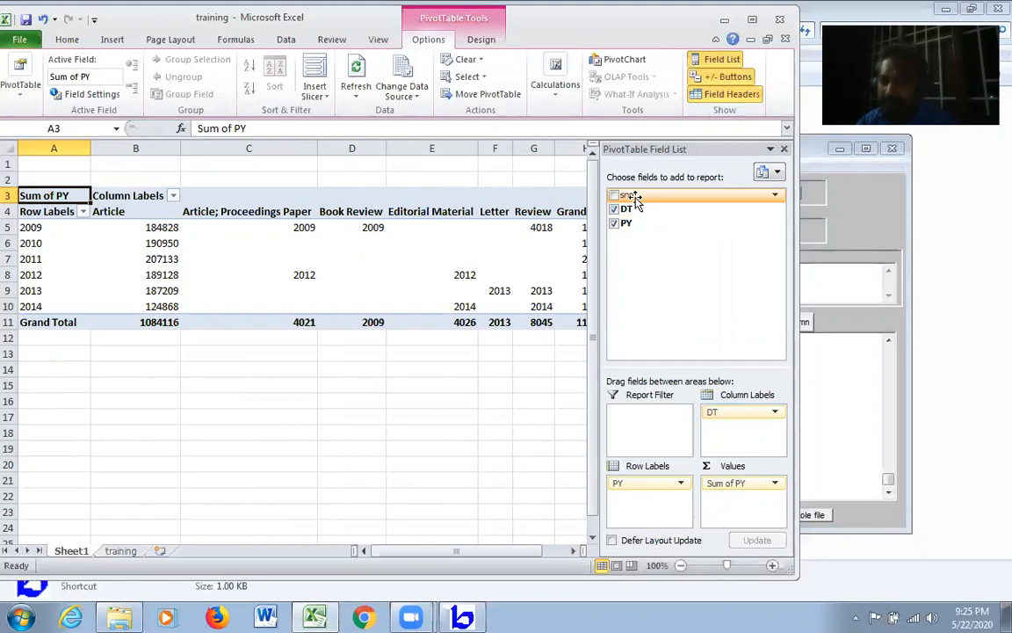
- Add sno to the PivotTable values and remove the Sum of PY value field
{"action": "left_click_drag", "start_coordinate": [632, 197], "coordinate": [729, 508]}
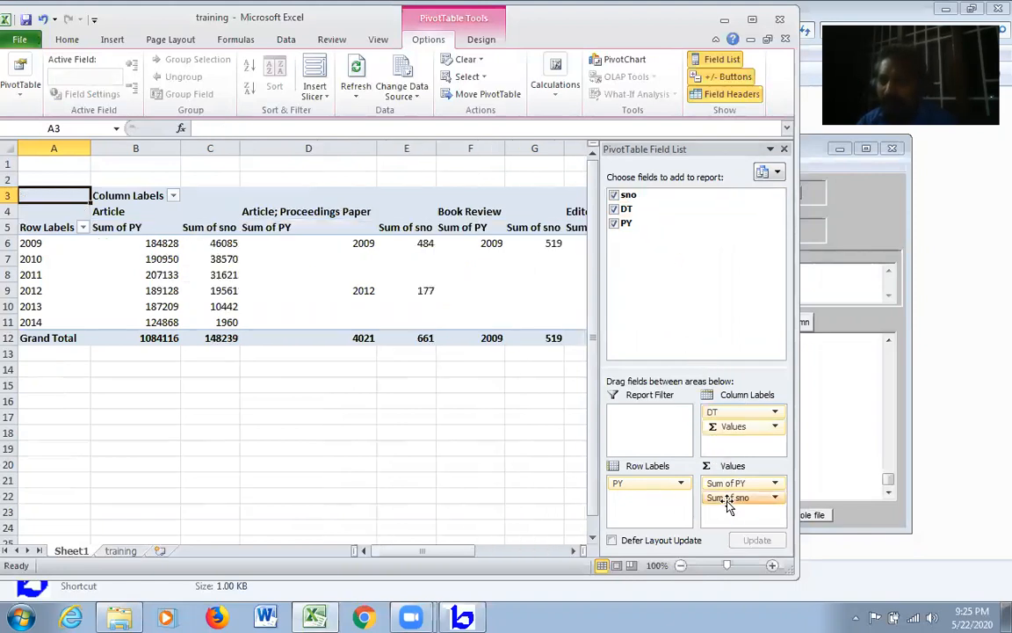
{"action": "left_click", "coordinate": [776, 488]}
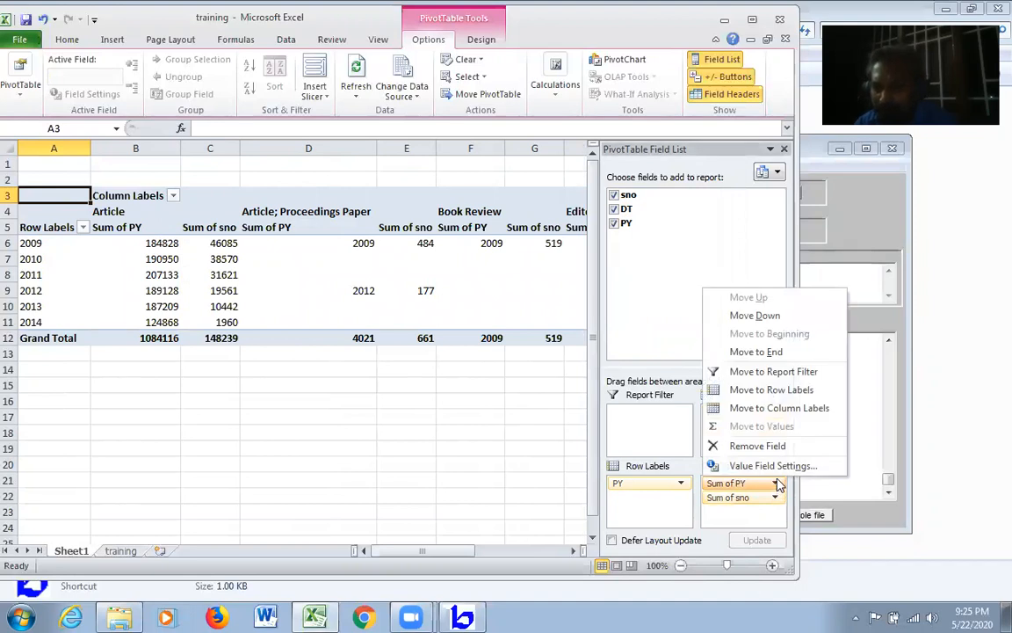
{"action": "left_click", "coordinate": [778, 449]}
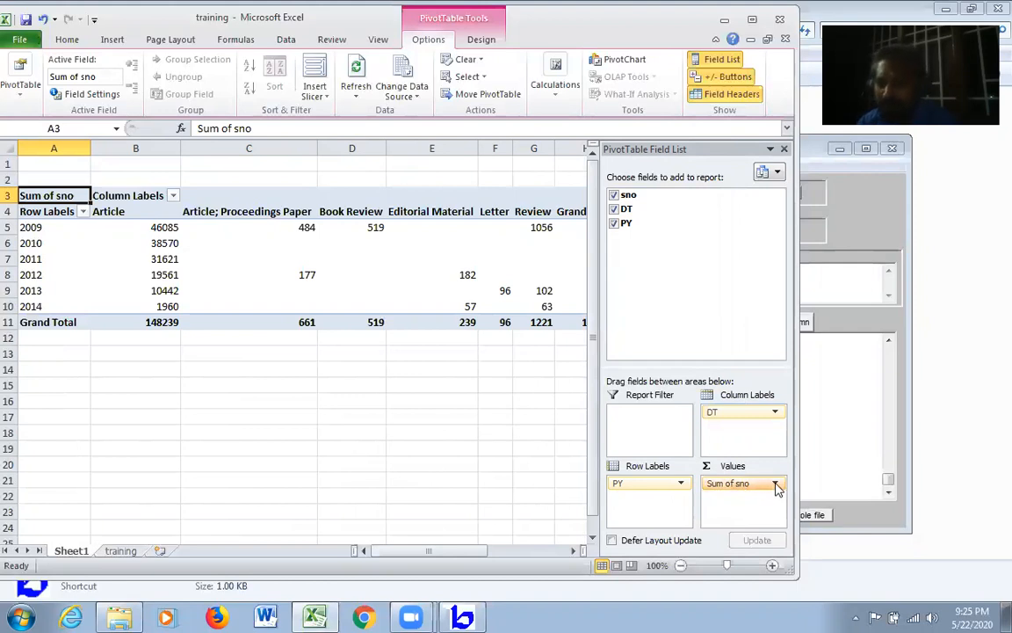
- Set the sno value field to be summarized by Count
{"action": "left_click", "coordinate": [776, 485]}
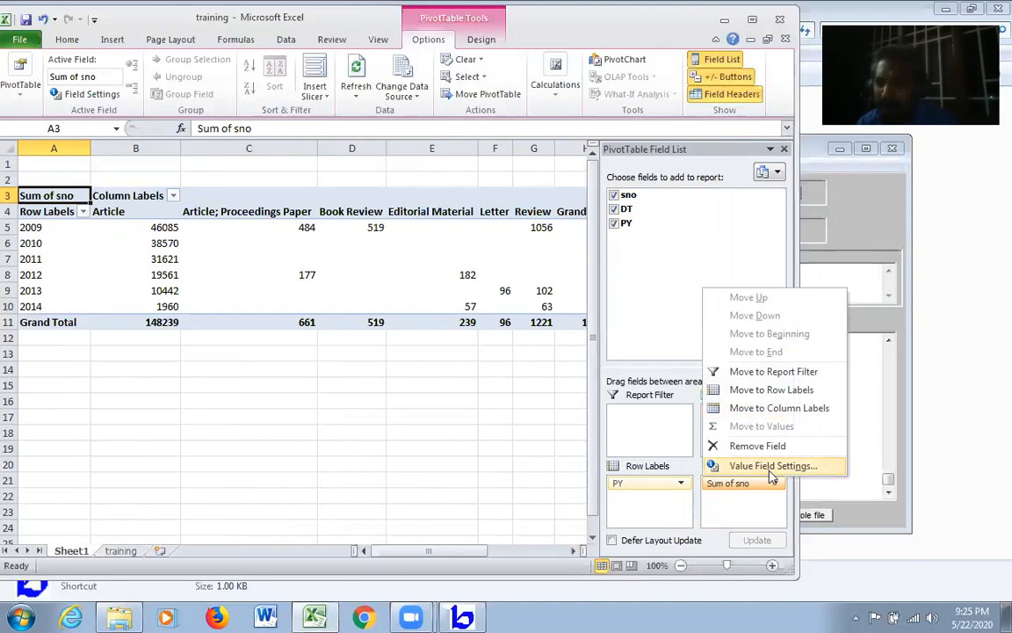
{"action": "left_click", "coordinate": [773, 466]}
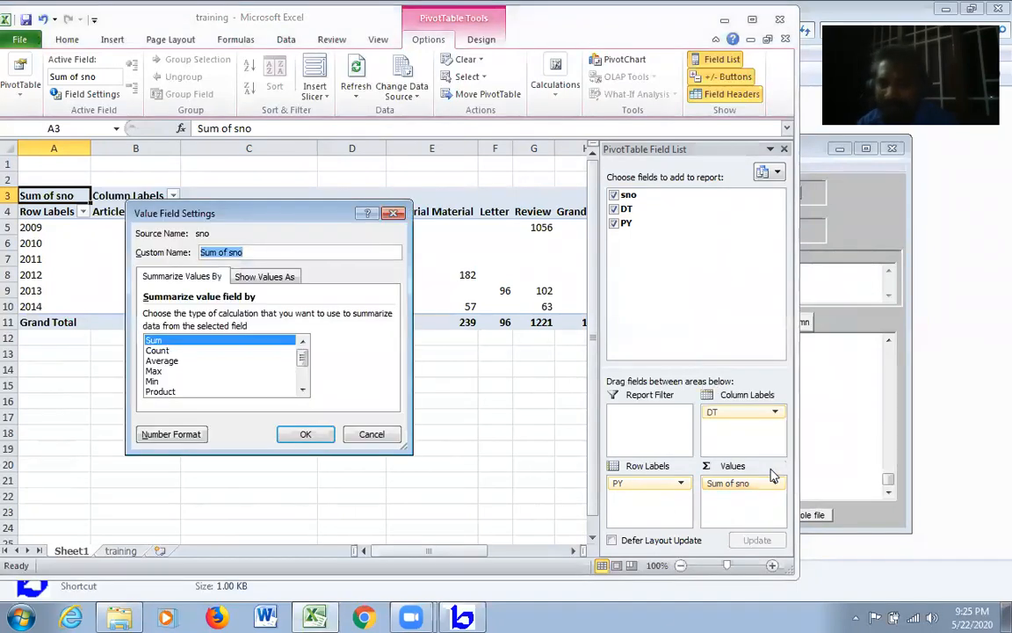
{"action": "left_click", "coordinate": [160, 351]}
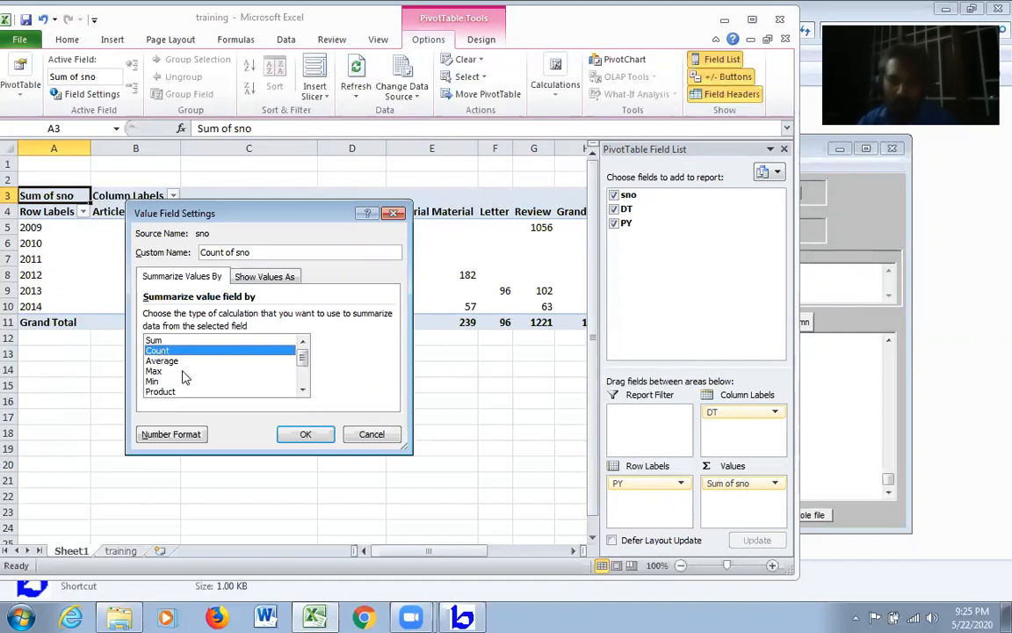
{"action": "left_click", "coordinate": [305, 436]}
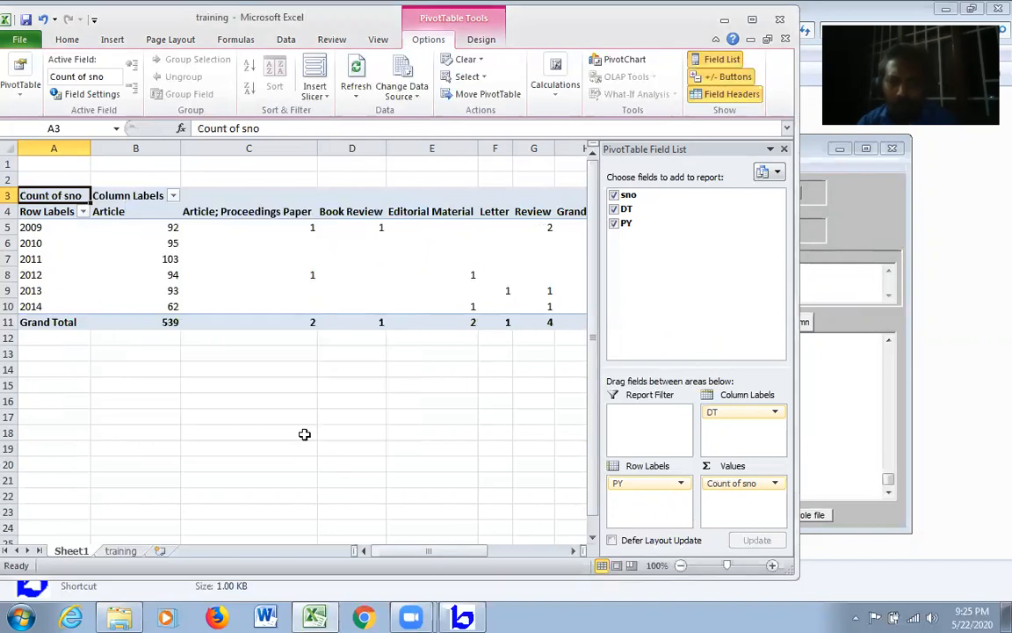
- Copy the PivotTable range A4:H11 and paste it into a new blank workbook at A1
{"action": "left_click", "coordinate": [752, 18]}
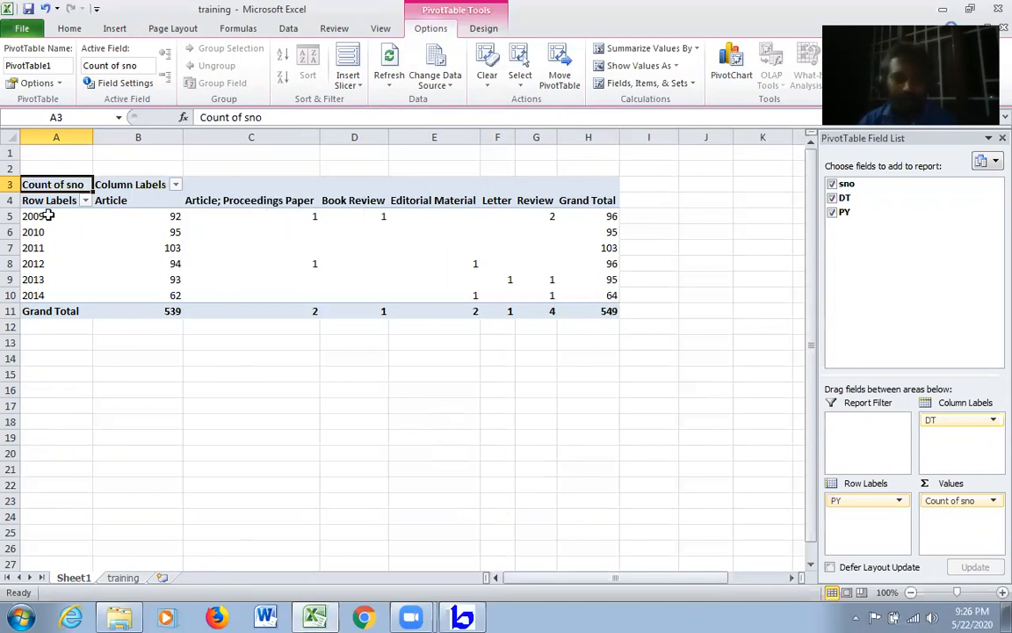
{"action": "left_click_drag", "start_coordinate": [38, 199], "coordinate": [580, 310]}
{"action": "right_click", "coordinate": [564, 247]}
{"action": "left_click", "coordinate": [595, 252]}
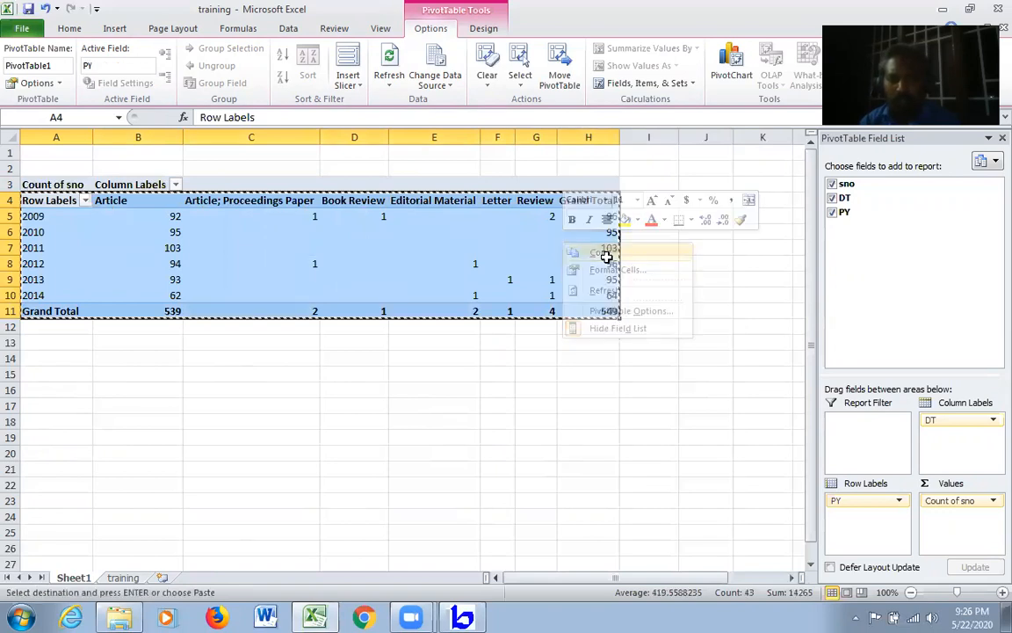
{"action": "left_click", "coordinate": [22, 28]}
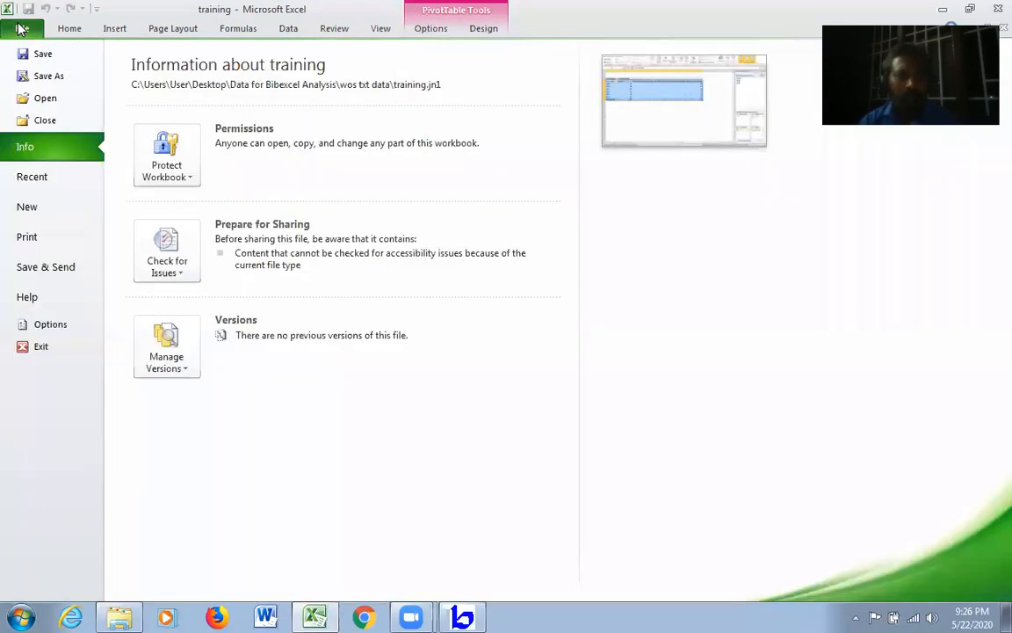
{"action": "left_click", "coordinate": [35, 207]}
{"action": "left_click", "coordinate": [782, 378]}
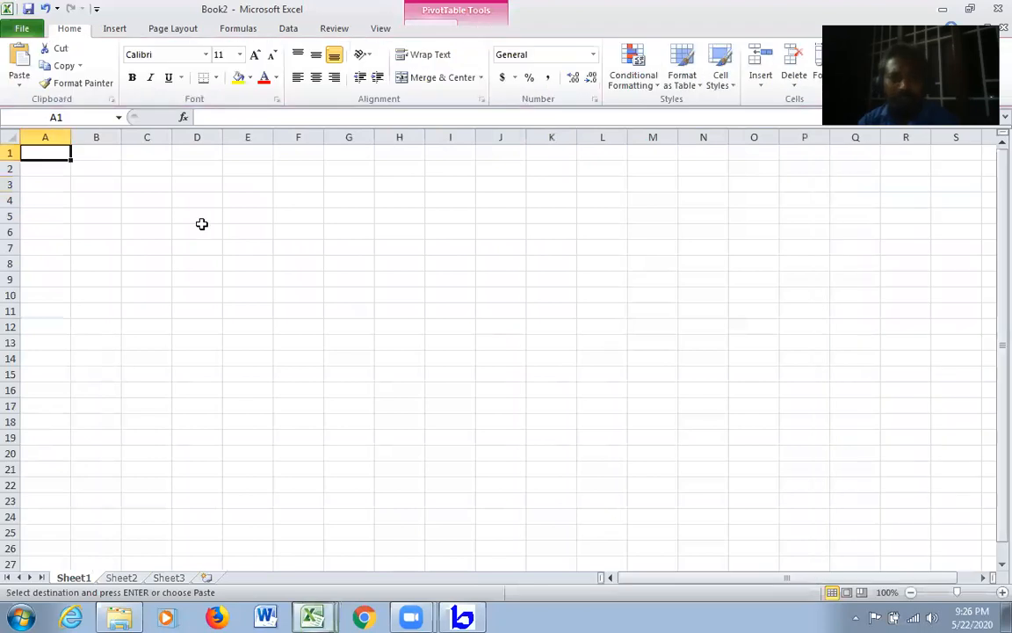
{"action": "key", "text": "ctrl+v"}
{"action": "left_click", "coordinate": [749, 276]}
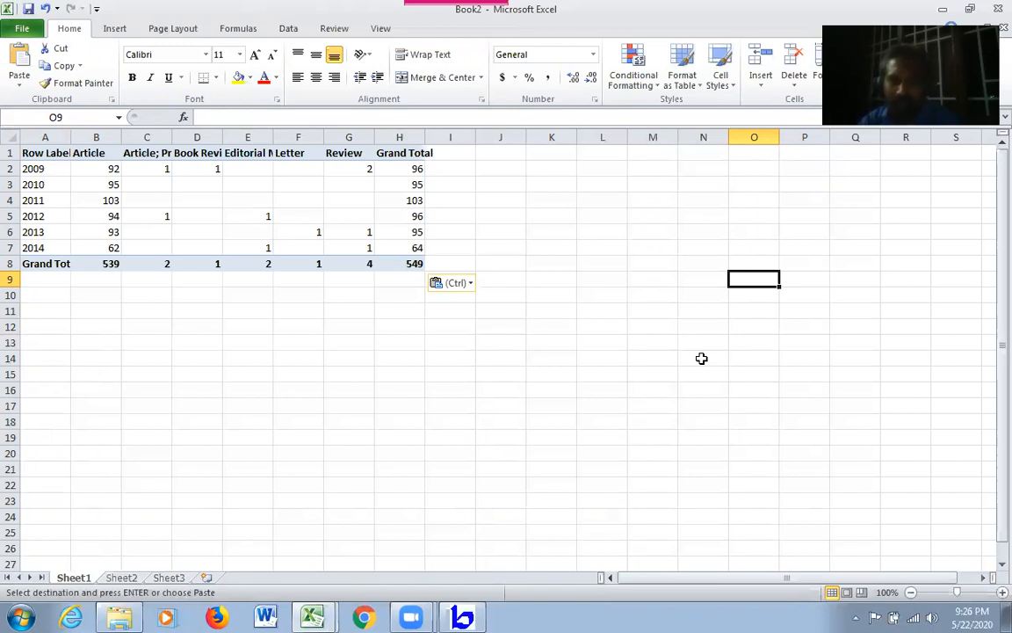
- Close the Book2 and training workbooks without saving changes and return to BibExcel
{"action": "left_click", "coordinate": [971, 9]}
{"action": "left_click_drag", "start_coordinate": [732, 66], "coordinate": [621, 90]}
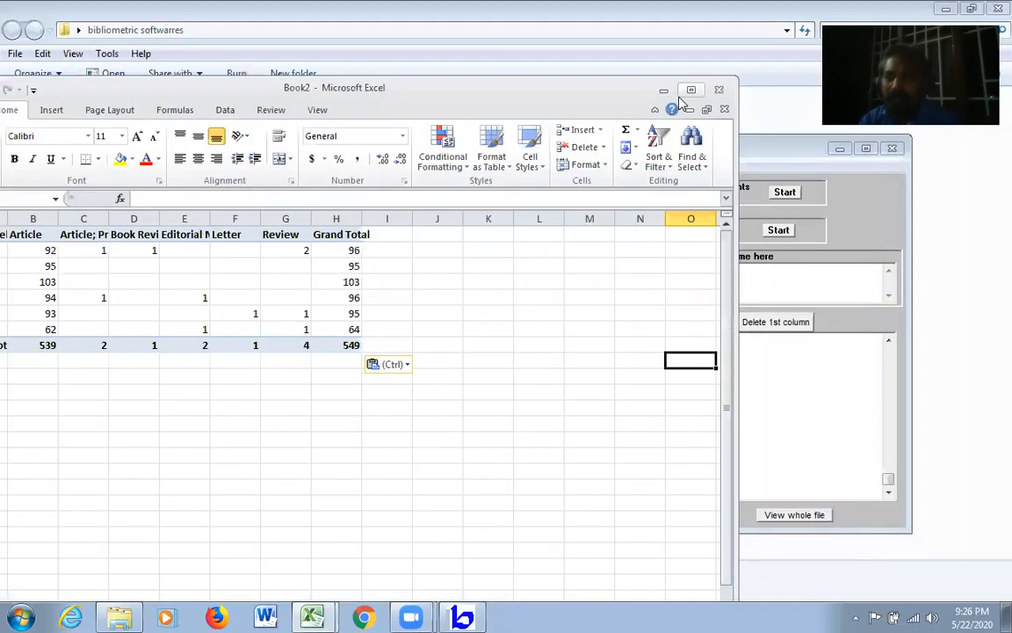
{"action": "left_click", "coordinate": [665, 92]}
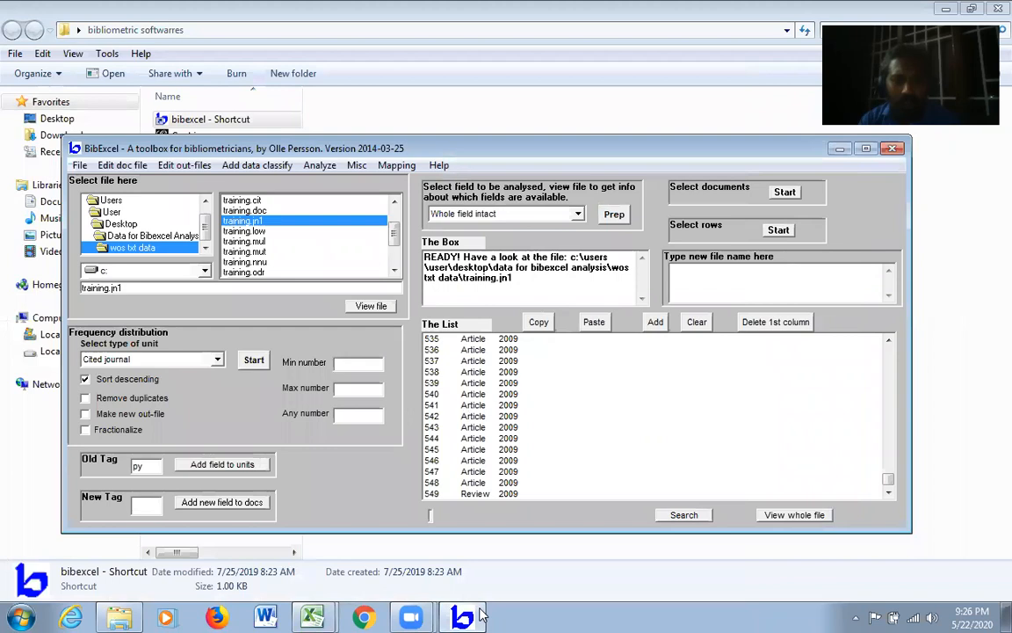
{"action": "left_click", "coordinate": [318, 616]}
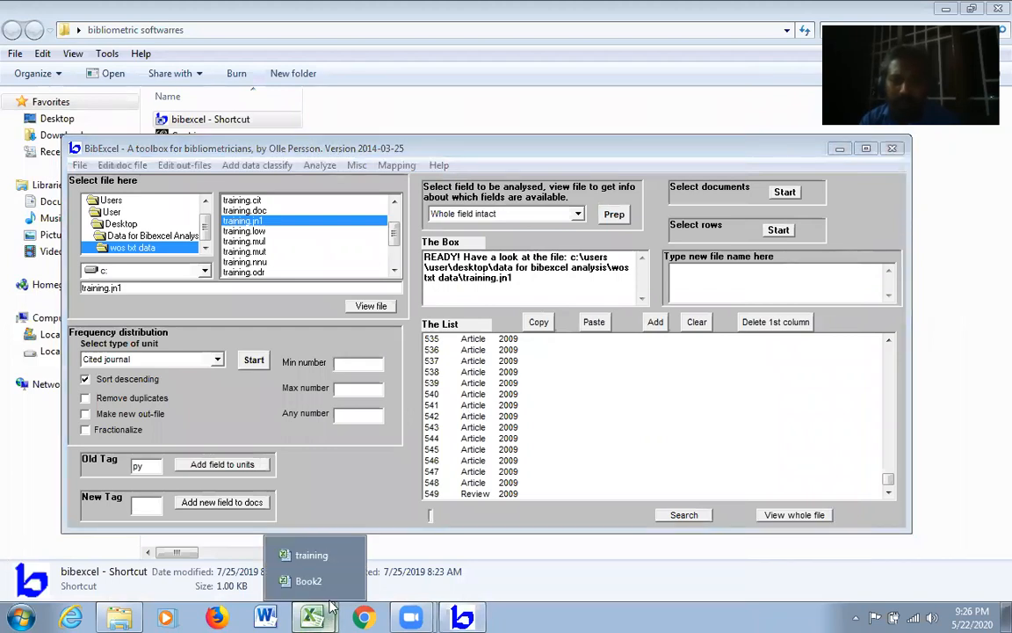
{"action": "left_click", "coordinate": [315, 580]}
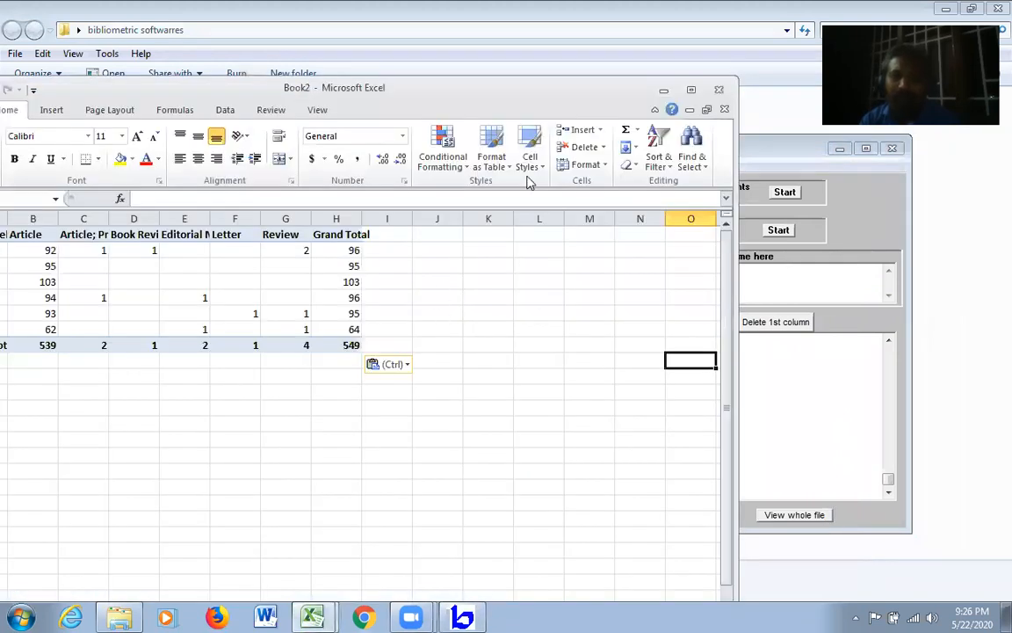
{"action": "left_click", "coordinate": [721, 93]}
{"action": "left_click", "coordinate": [504, 326]}
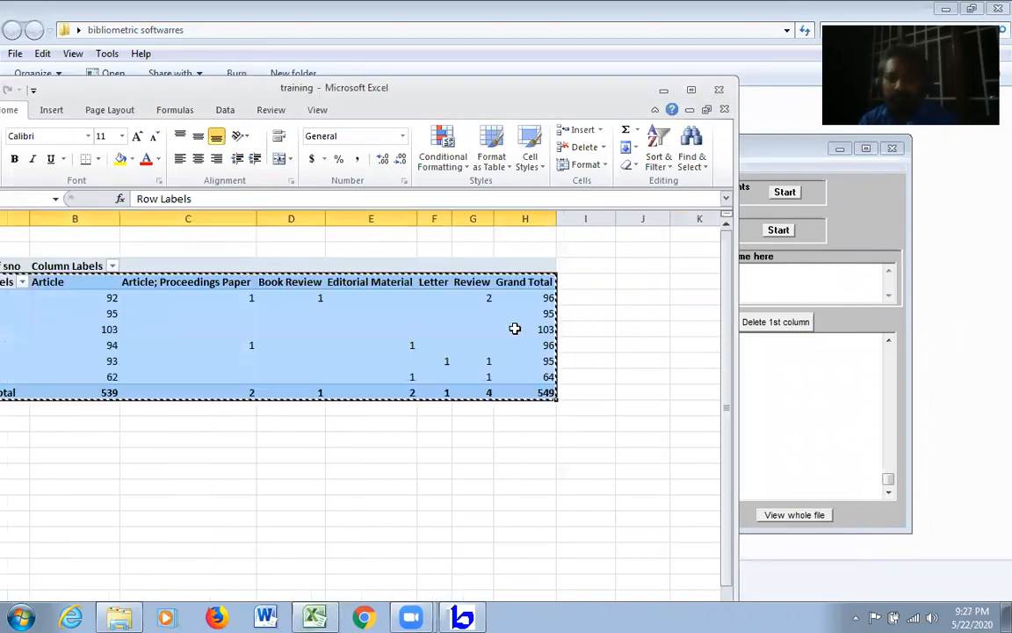
{"action": "left_click", "coordinate": [719, 91]}
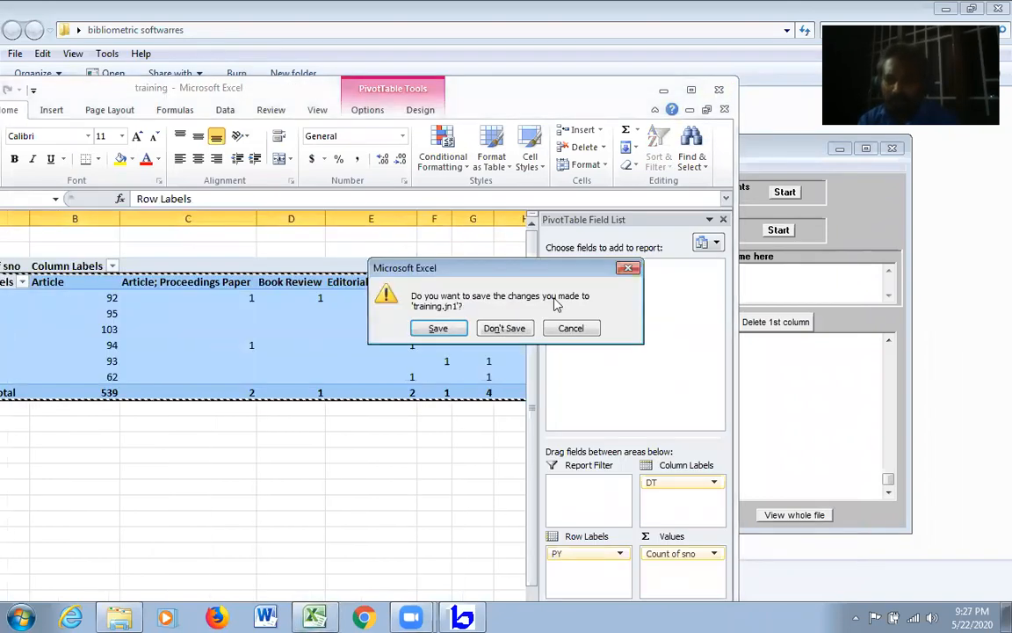
{"action": "left_click", "coordinate": [505, 329]}
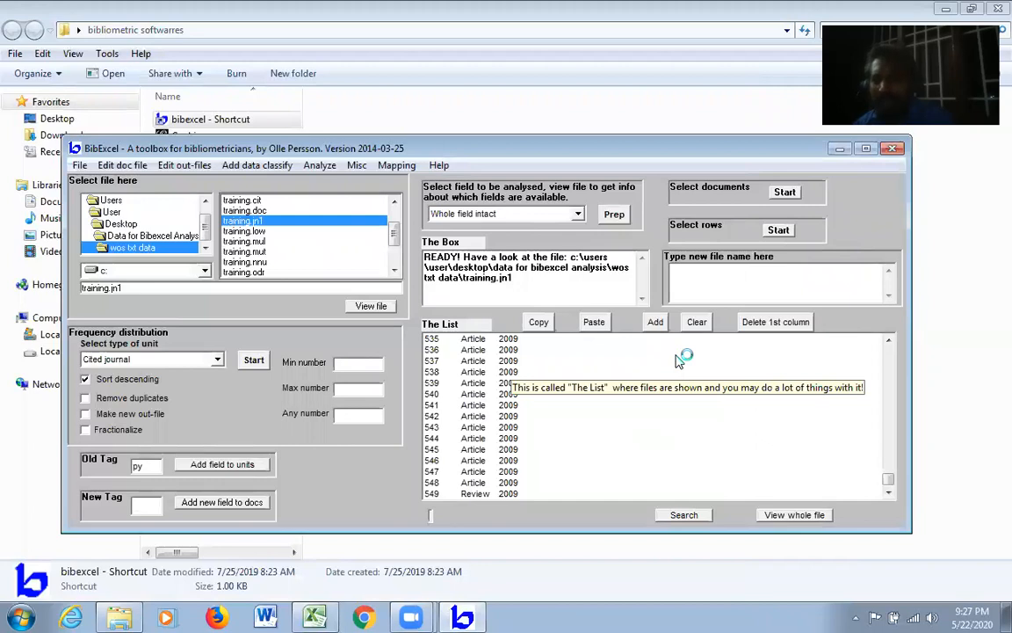
- View training.doc in The List and examine the field tags of the first record, from PT down to BP
{"action": "left_click", "coordinate": [253, 211]}
{"action": "left_click", "coordinate": [370, 306]}
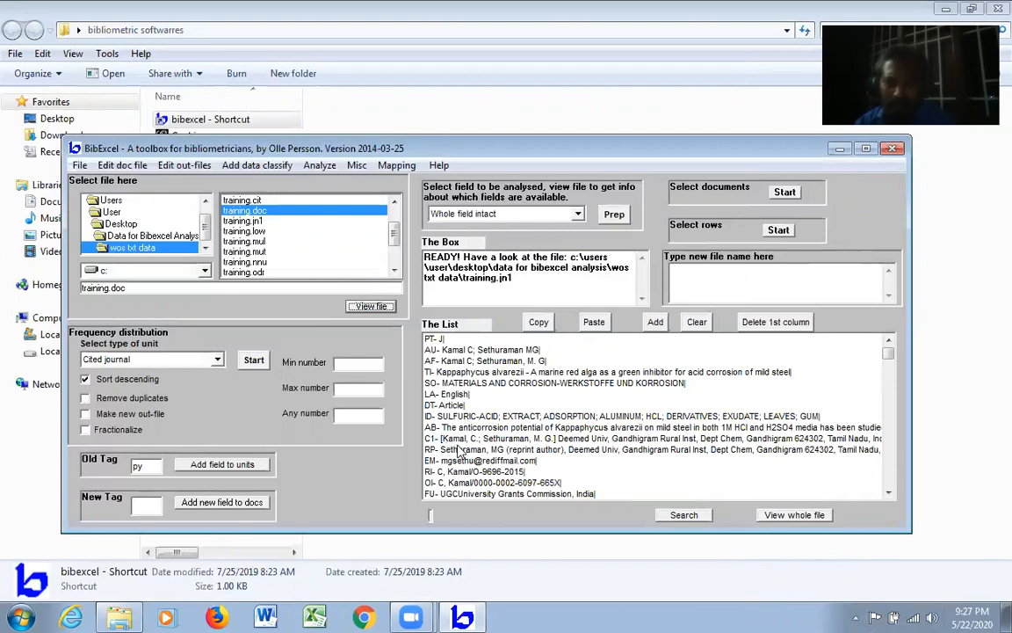
{"action": "left_click", "coordinate": [888, 493]}
{"action": "left_click", "coordinate": [888, 494]}
{"action": "left_click", "coordinate": [888, 494]}
{"action": "left_click", "coordinate": [888, 494]}
{"action": "left_click", "coordinate": [887, 494]}
{"action": "left_click", "coordinate": [887, 494]}
{"action": "left_click", "coordinate": [887, 494]}
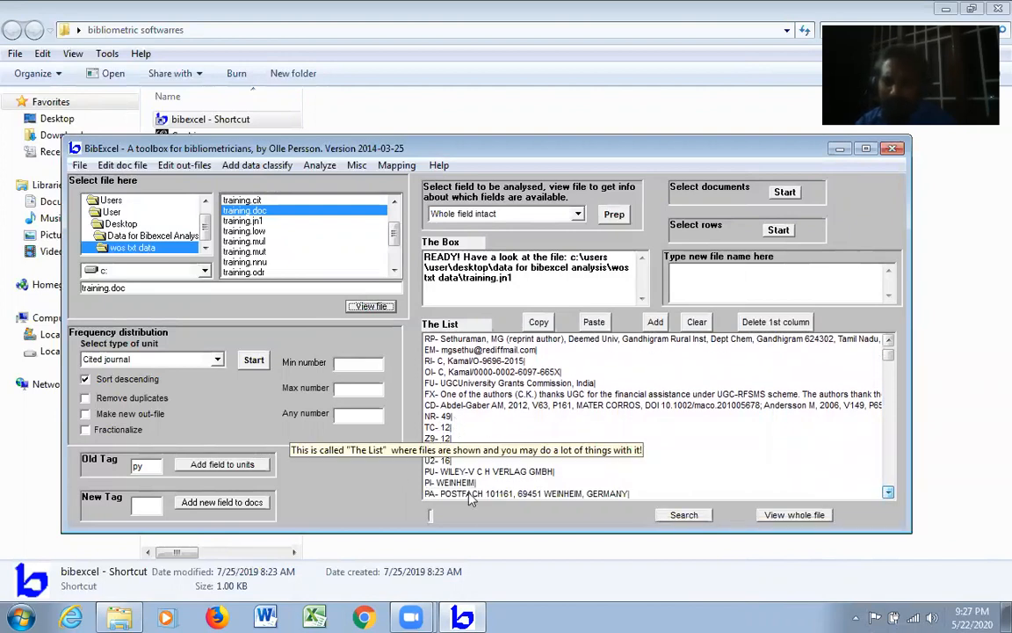
{"action": "left_click", "coordinate": [887, 493]}
{"action": "left_click", "coordinate": [887, 493]}
{"action": "left_click", "coordinate": [888, 493]}
{"action": "left_click", "coordinate": [888, 493]}
{"action": "left_click", "coordinate": [888, 493]}
{"action": "left_click", "coordinate": [888, 493]}
{"action": "left_click", "coordinate": [888, 493]}
{"action": "left_click", "coordinate": [887, 494]}
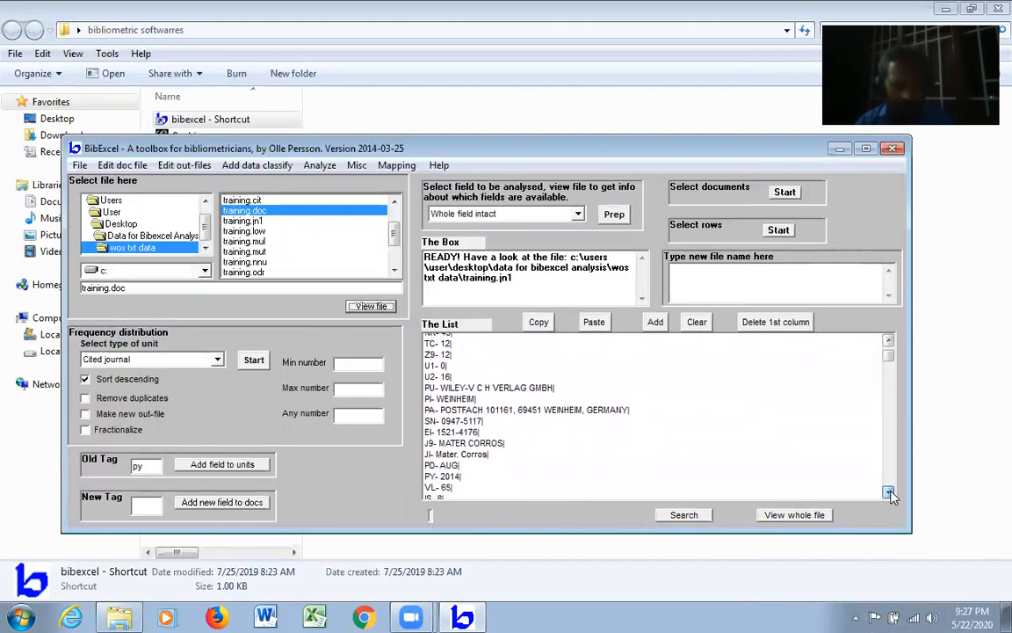
{"action": "left_click", "coordinate": [887, 493]}
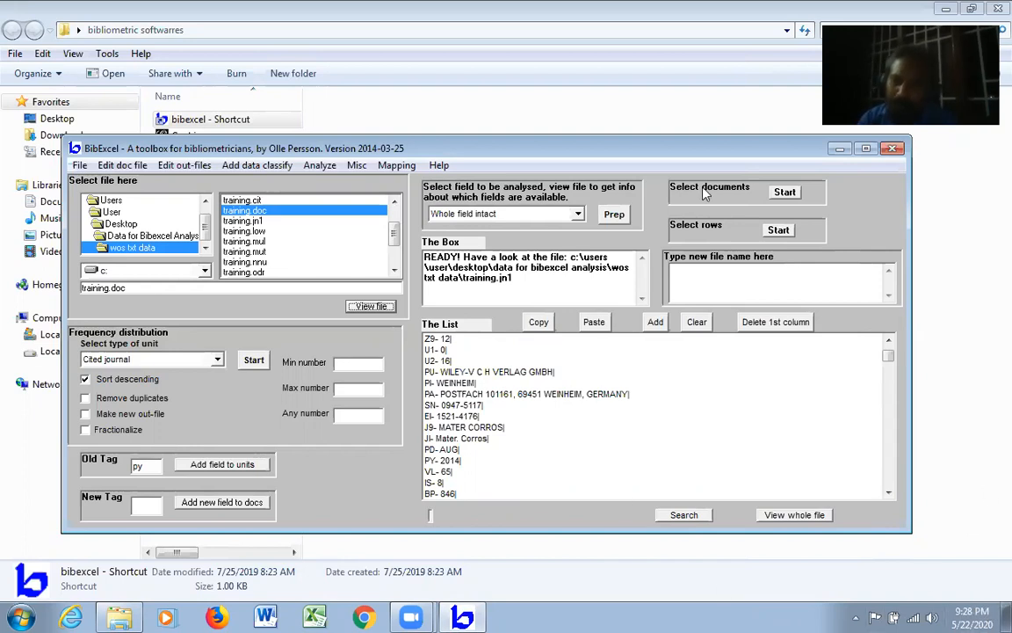
- Prepare an out-file of the au field from training.doc as Any ; separated field, without keeping the ordering of units
{"action": "left_click_drag", "start_coordinate": [150, 468], "coordinate": [103, 467]}
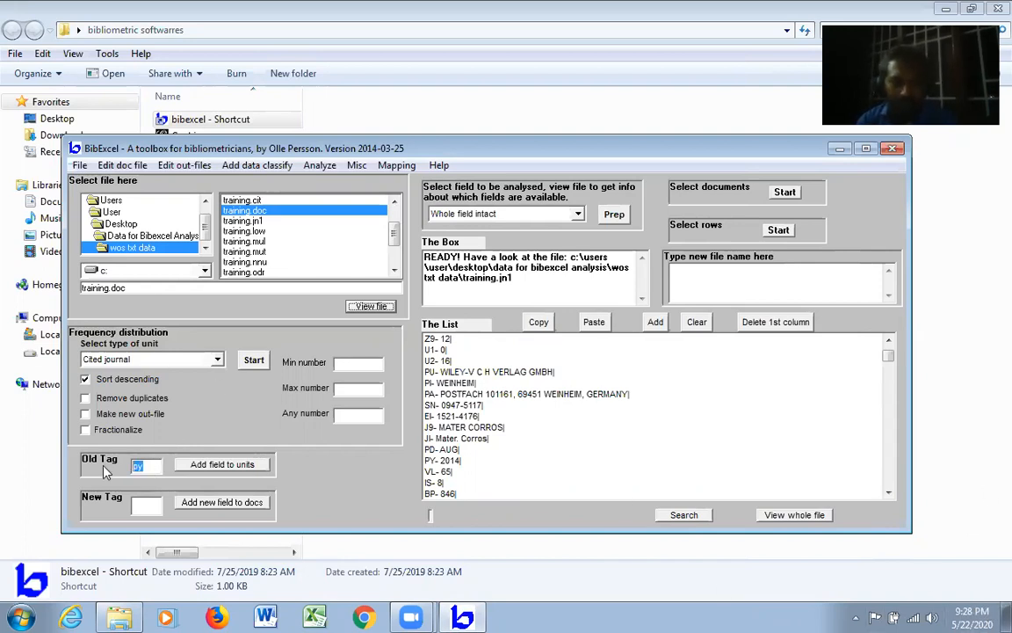
{"action": "type", "text": "au"}
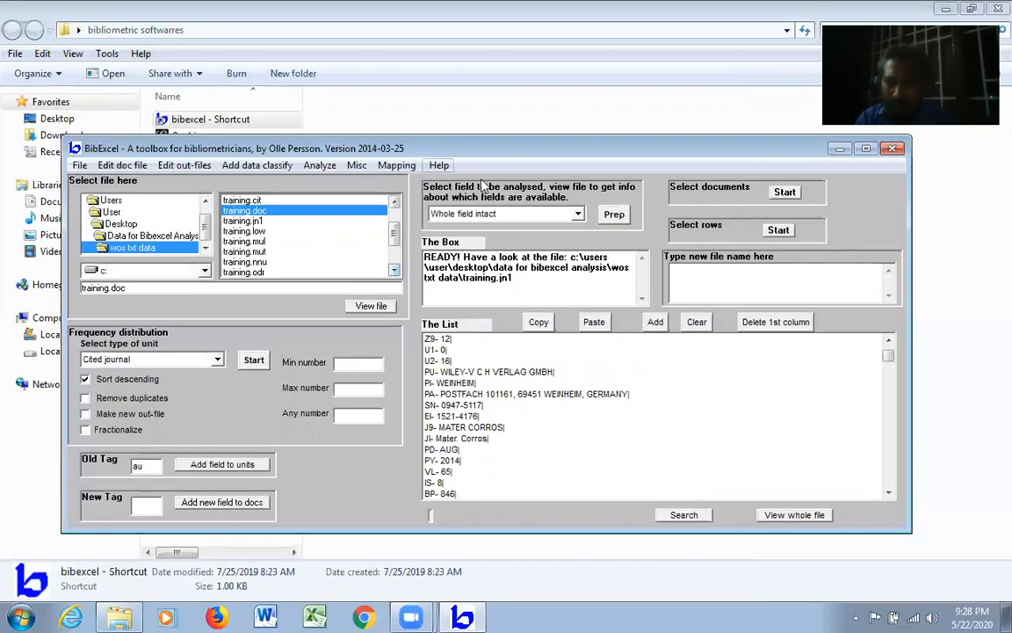
{"action": "left_click", "coordinate": [578, 214]}
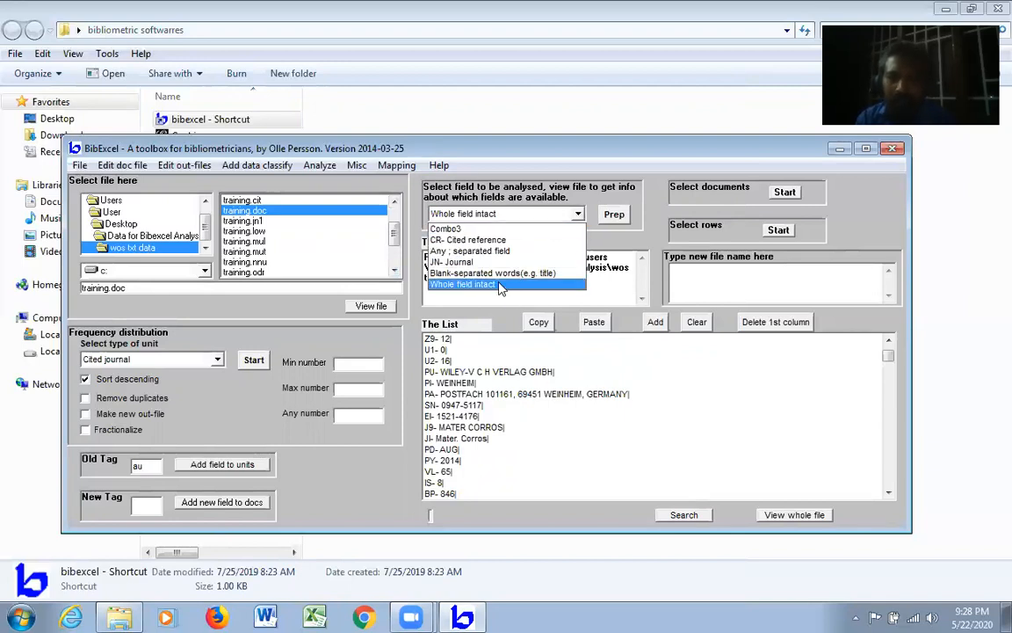
{"action": "left_click", "coordinate": [488, 253]}
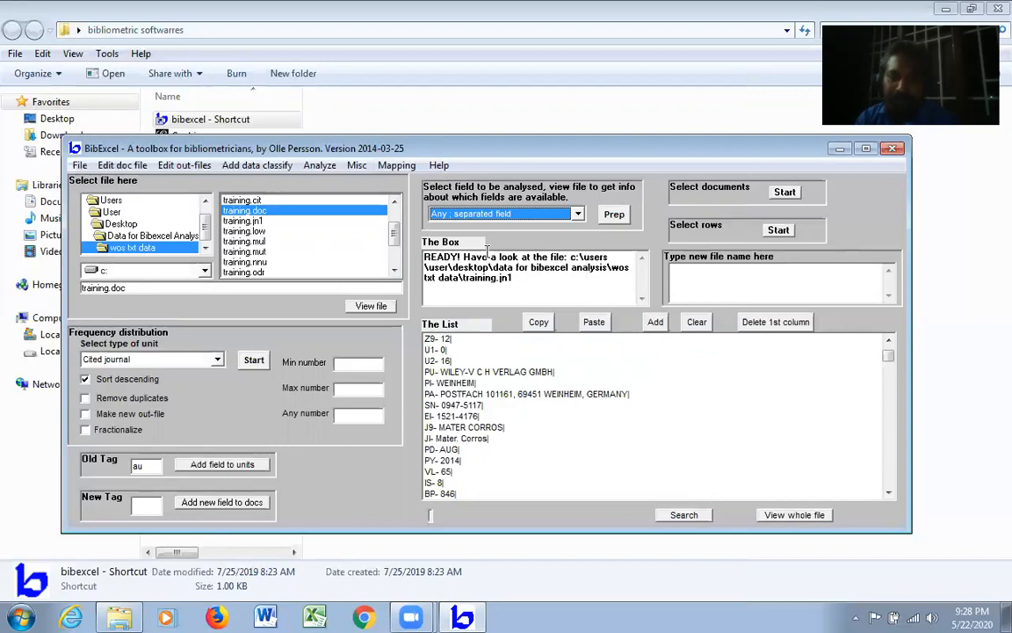
{"action": "left_click", "coordinate": [615, 216]}
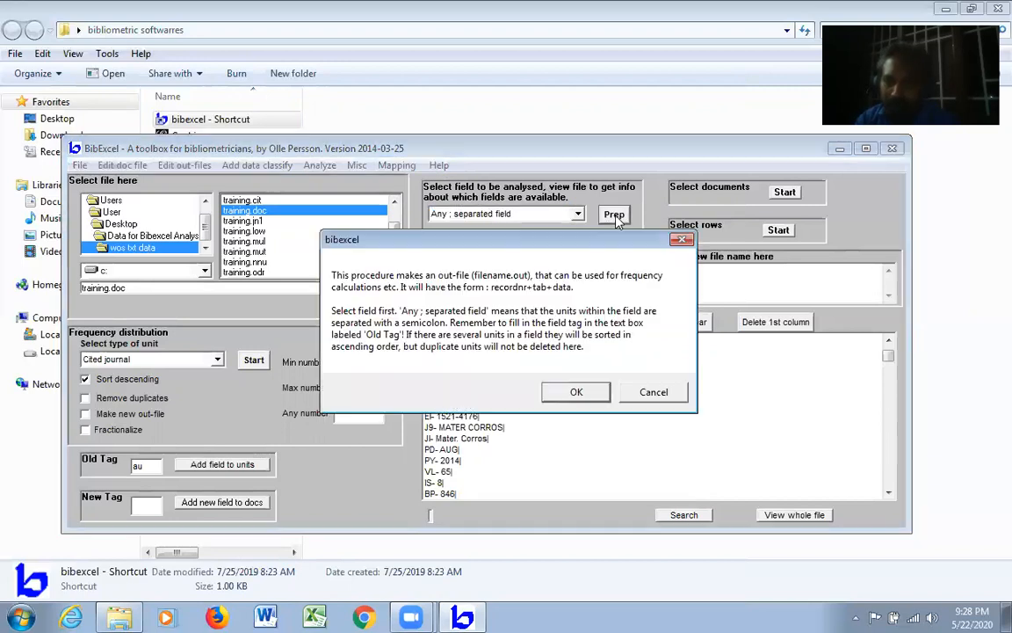
{"action": "left_click", "coordinate": [580, 391]}
{"action": "left_click", "coordinate": [577, 359]}
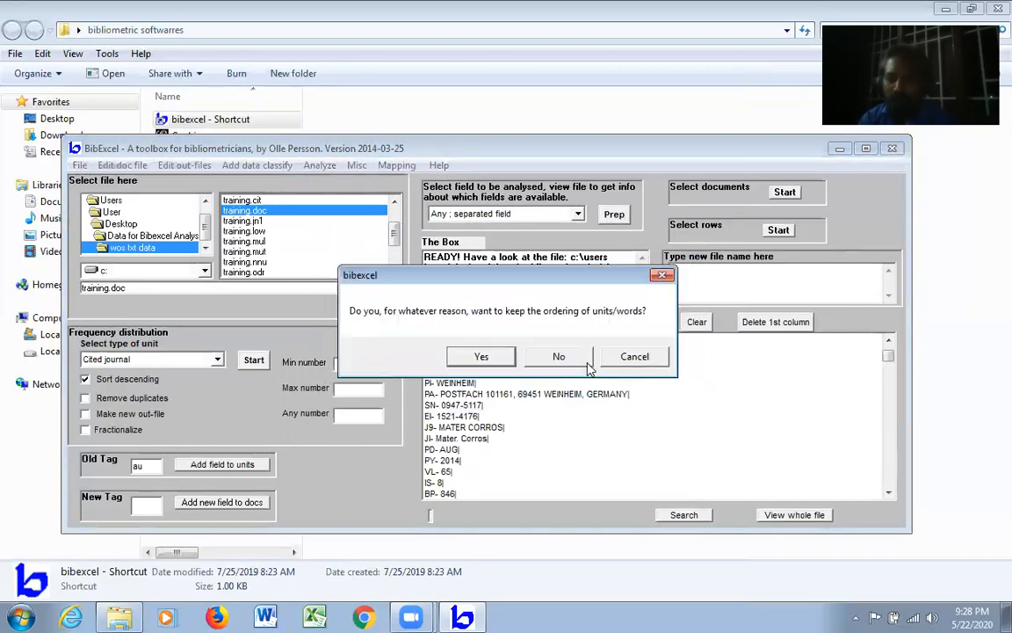
{"action": "left_click", "coordinate": [567, 359]}
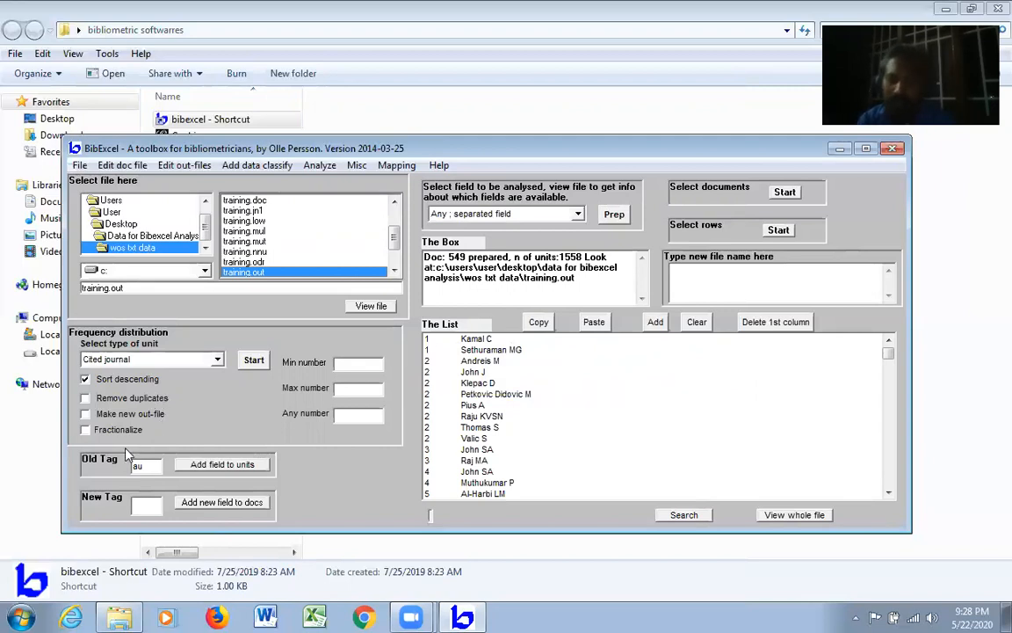
- Add the py field to the author units in training.out with a tab delimiter, overwriting the existing training.jn1
{"action": "left_click_drag", "start_coordinate": [144, 467], "coordinate": [130, 468]}
{"action": "type", "text": "py"}
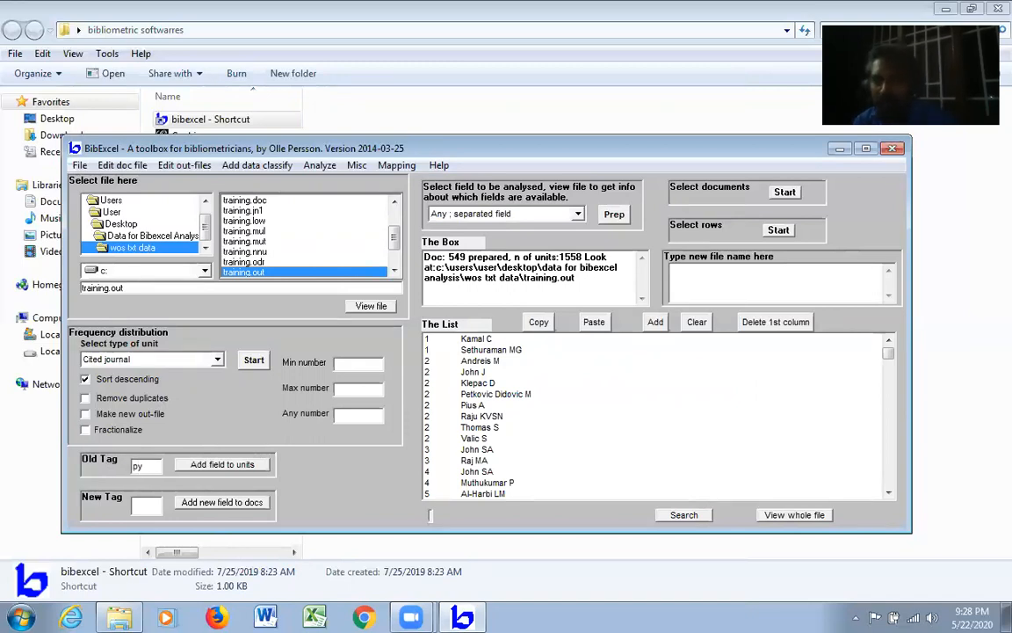
{"action": "left_click", "coordinate": [231, 466]}
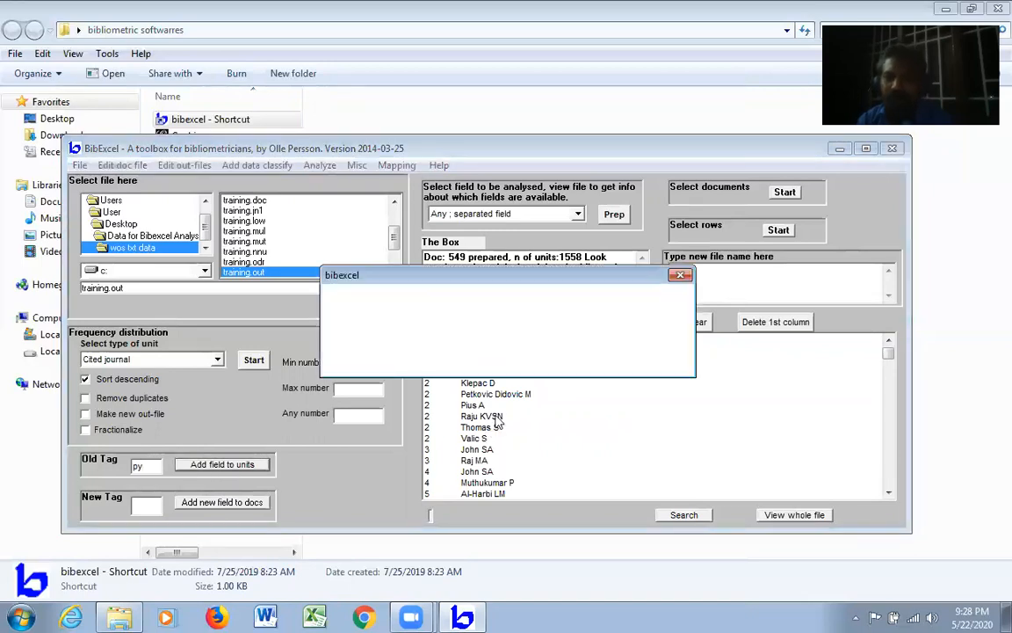
{"action": "left_click", "coordinate": [590, 356]}
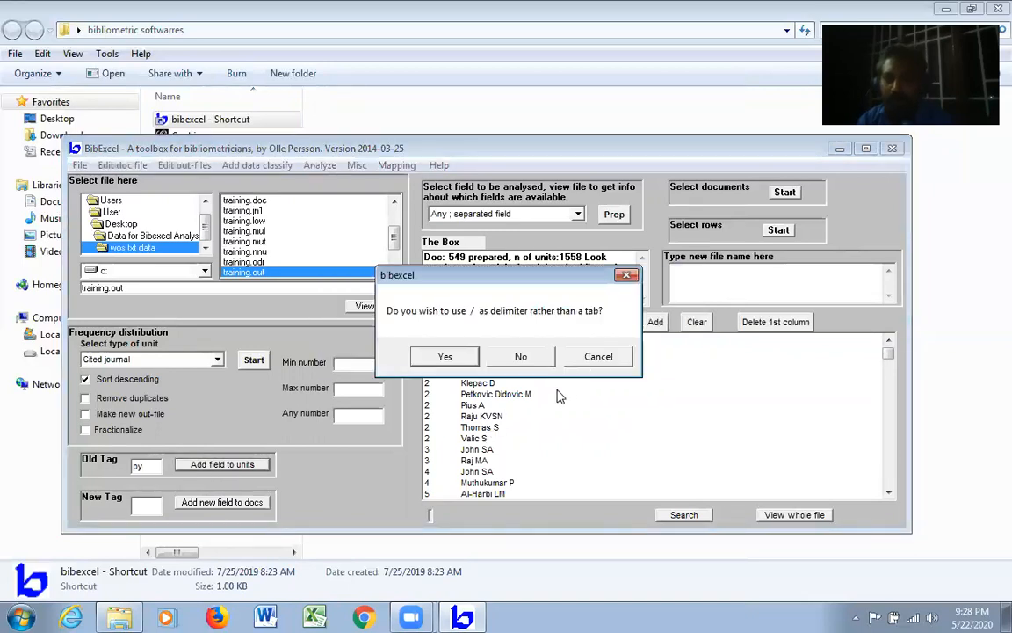
{"action": "left_click", "coordinate": [544, 360]}
{"action": "left_click", "coordinate": [499, 361]}
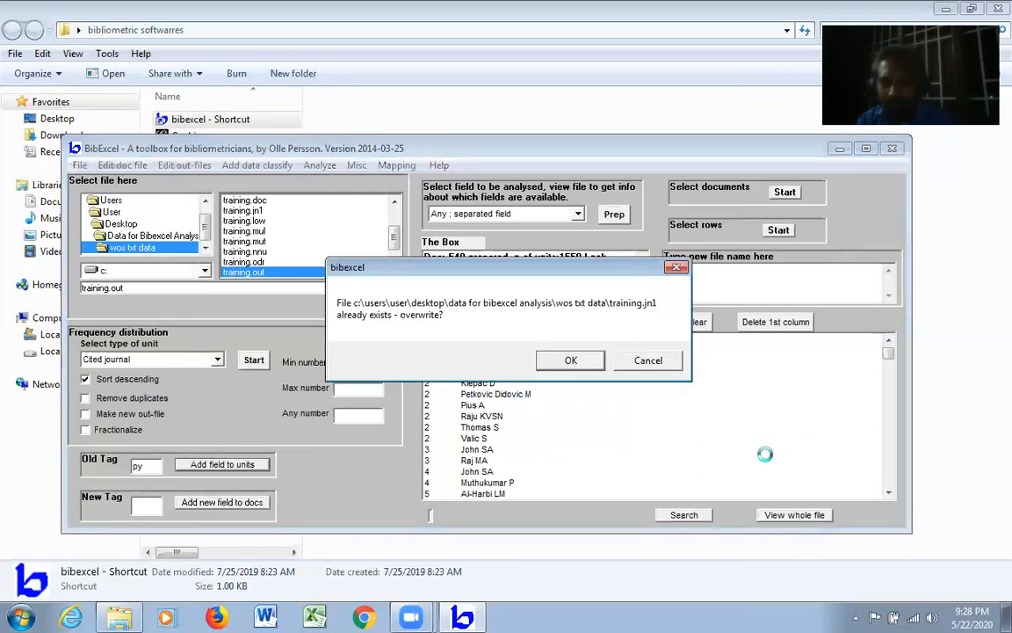
{"action": "left_click", "coordinate": [577, 362]}
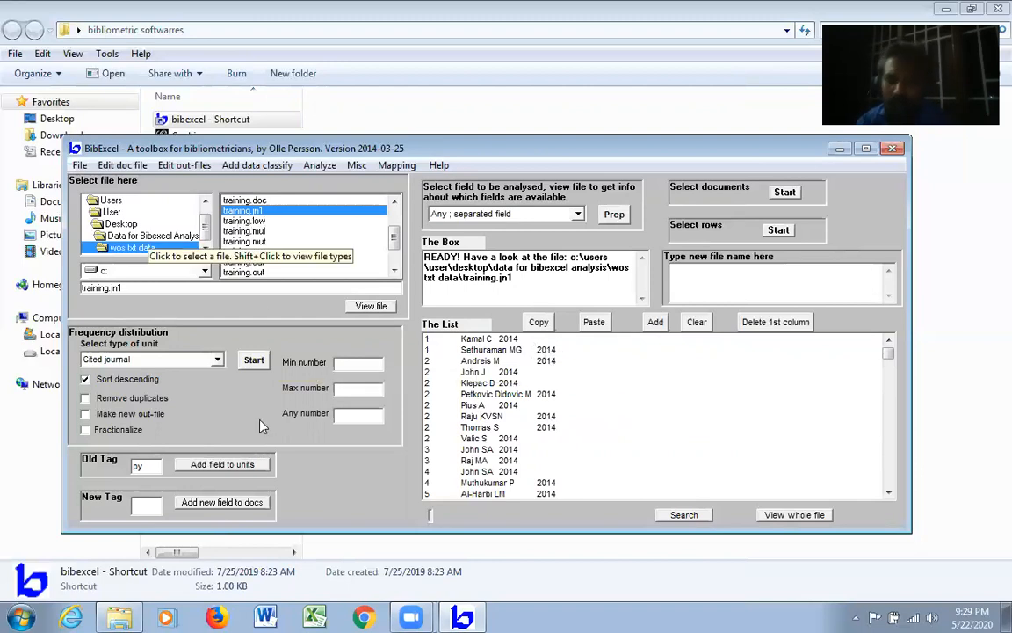
- Switch to Excel and browse for a file to open in Desktop\Data for Bibexcel Analysis\wos txt data, listing All Files
{"action": "left_click", "coordinate": [315, 616]}
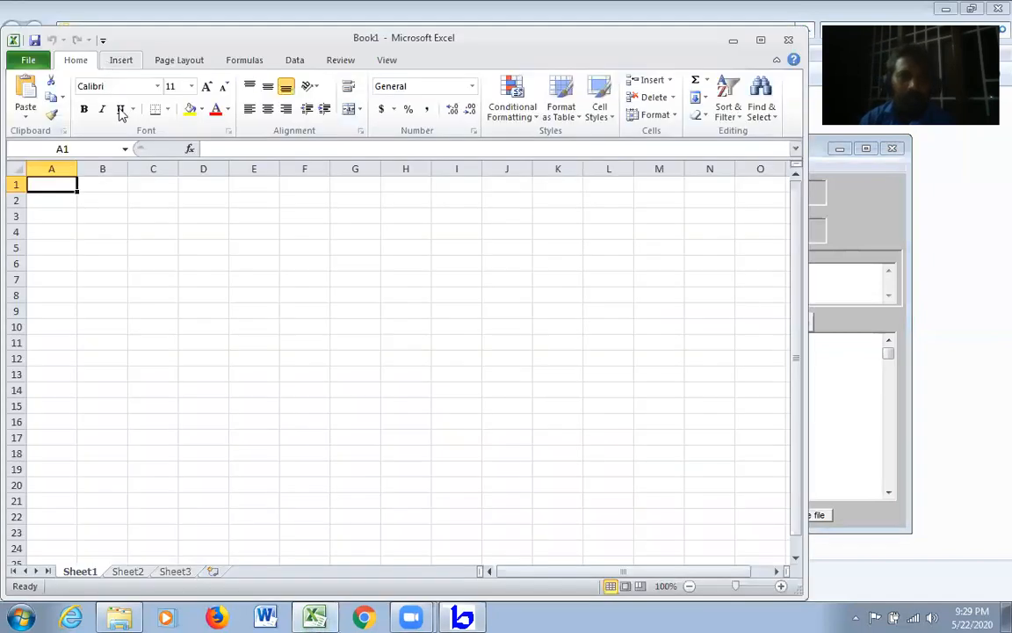
{"action": "left_click", "coordinate": [28, 59]}
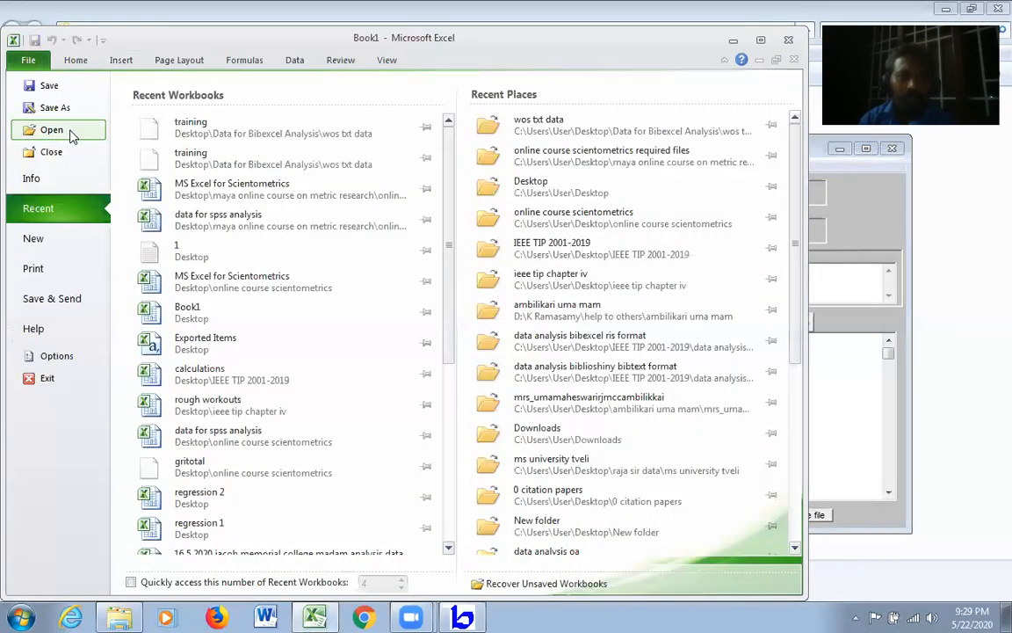
{"action": "left_click", "coordinate": [53, 130]}
{"action": "left_click", "coordinate": [71, 168]}
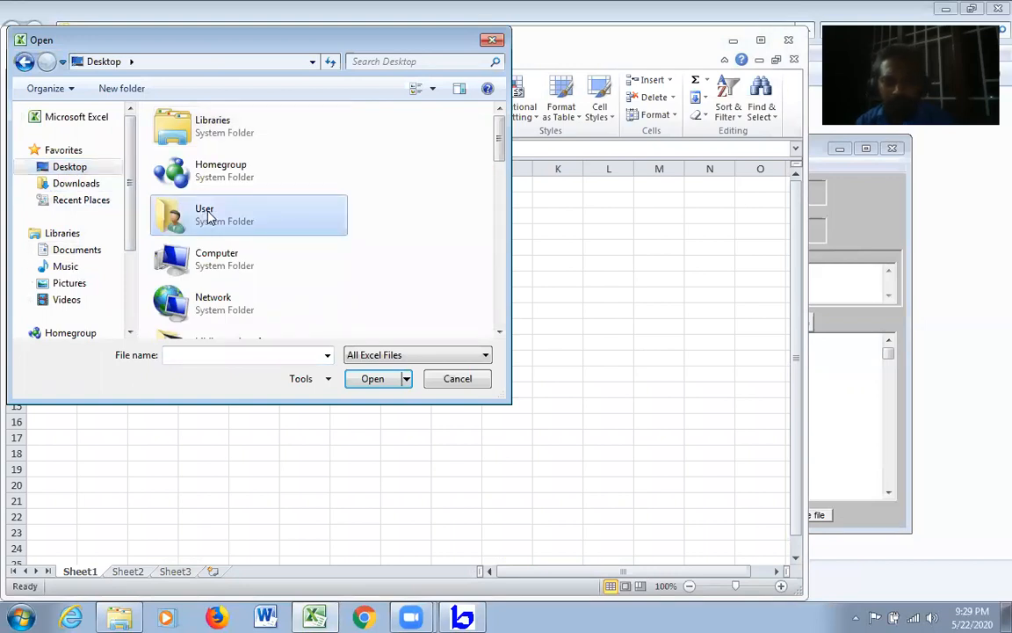
{"action": "scroll", "coordinate": [209, 218], "scroll_direction": "down", "scroll_amount": 3}
{"action": "double_click", "coordinate": [254, 132]}
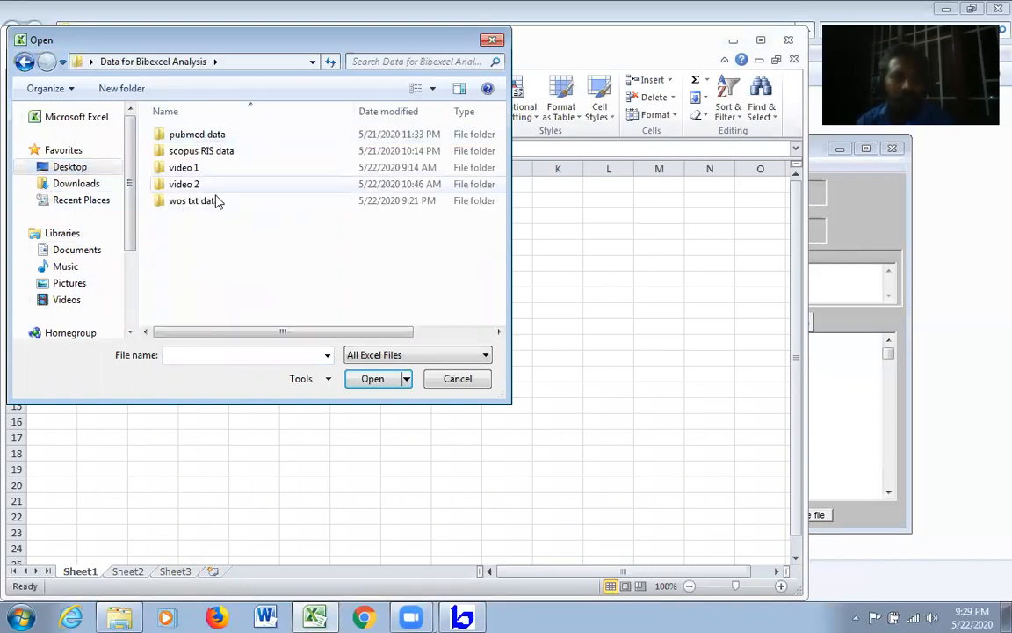
{"action": "double_click", "coordinate": [210, 201]}
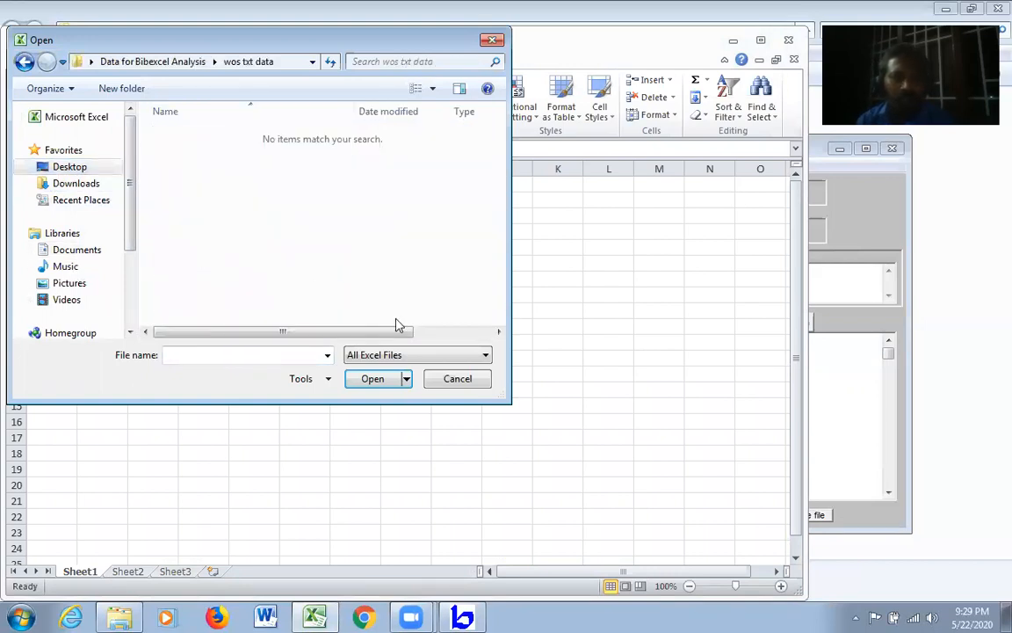
{"action": "left_click", "coordinate": [485, 355]}
{"action": "left_click", "coordinate": [435, 368]}
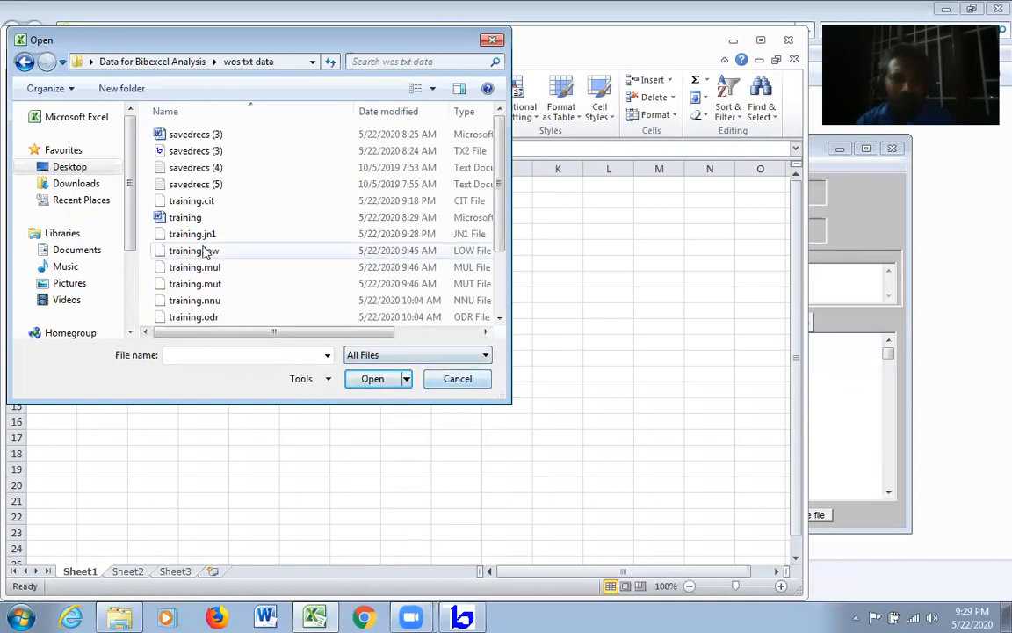
- Open training.jn1 and import it as delimited text with the General column format
{"action": "left_click", "coordinate": [220, 237]}
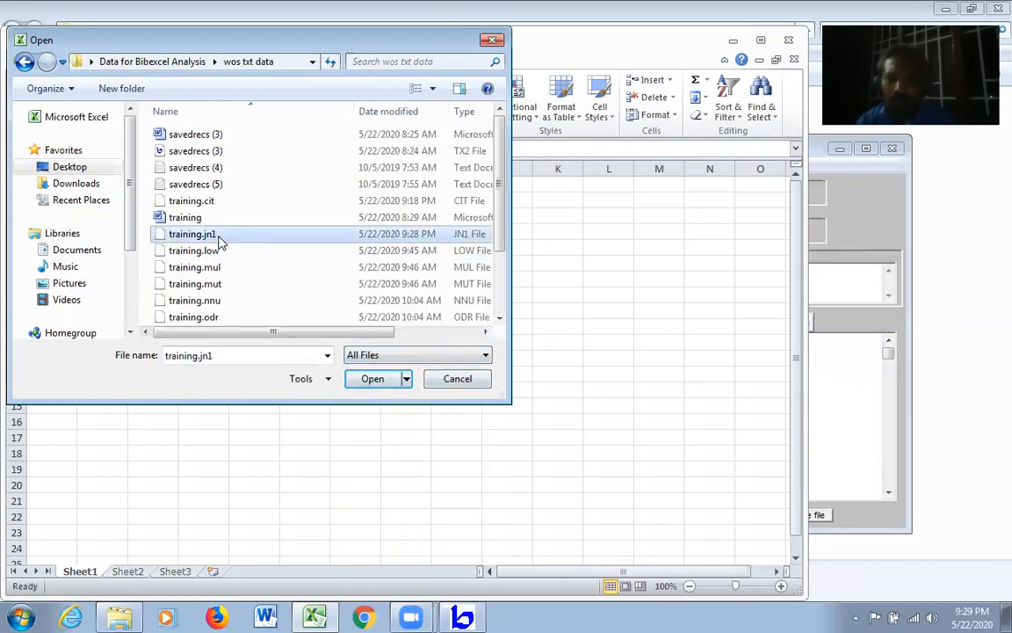
{"action": "left_click", "coordinate": [373, 379]}
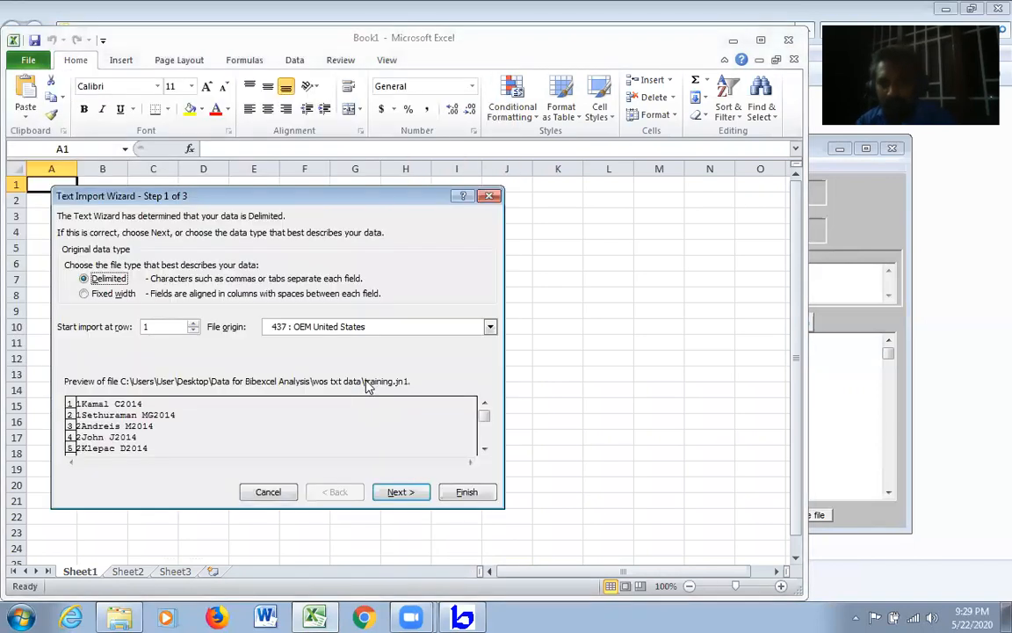
{"action": "left_click", "coordinate": [400, 491]}
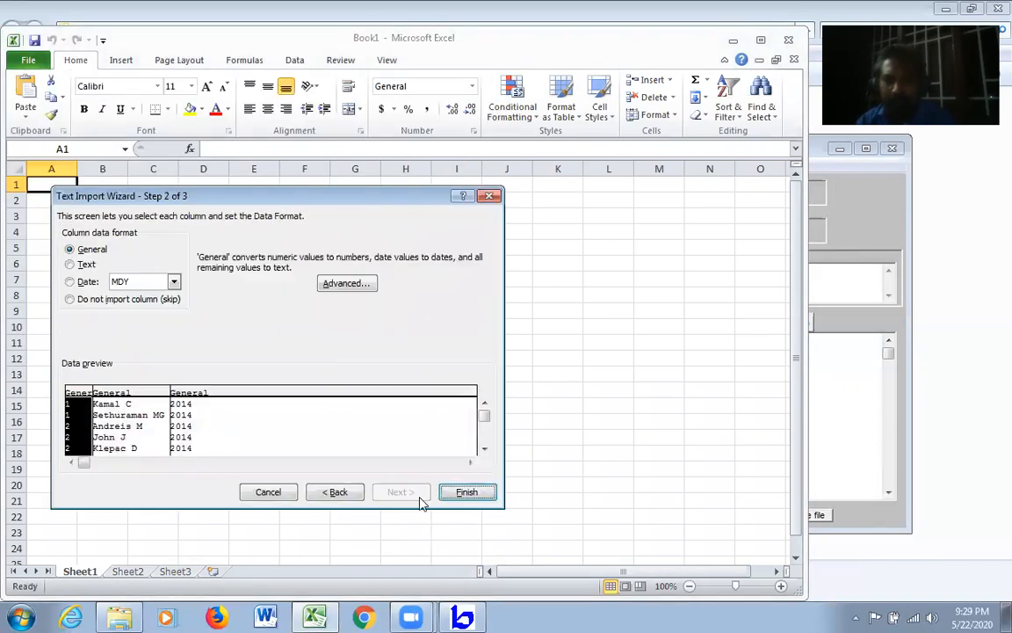
{"action": "left_click", "coordinate": [457, 494]}
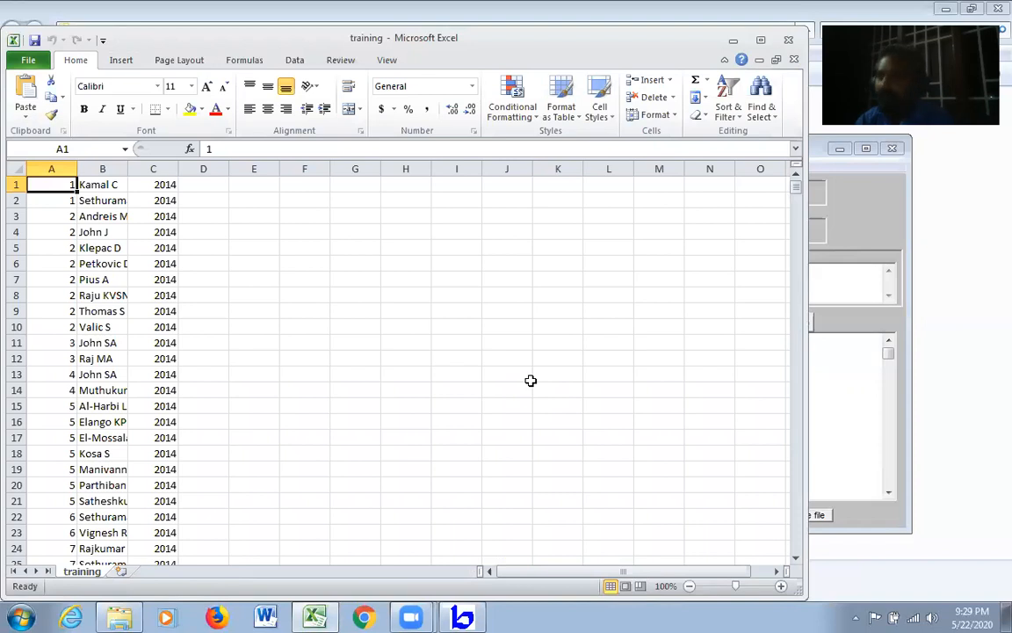
- Insert a row above the data and enter the headers sno, author and py in A1:C1
{"action": "right_click", "coordinate": [13, 184]}
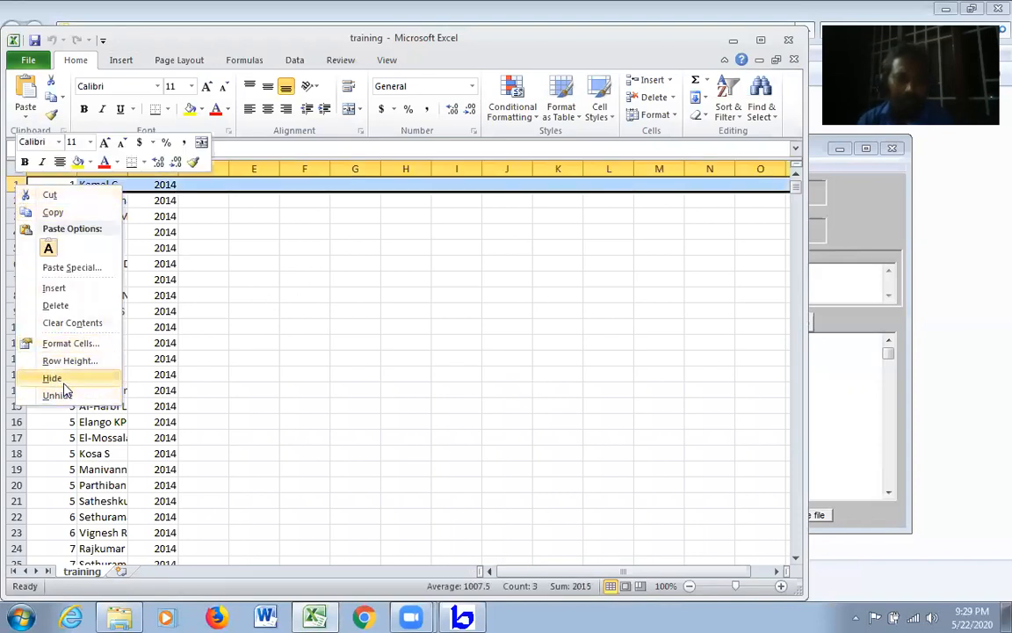
{"action": "left_click", "coordinate": [53, 288]}
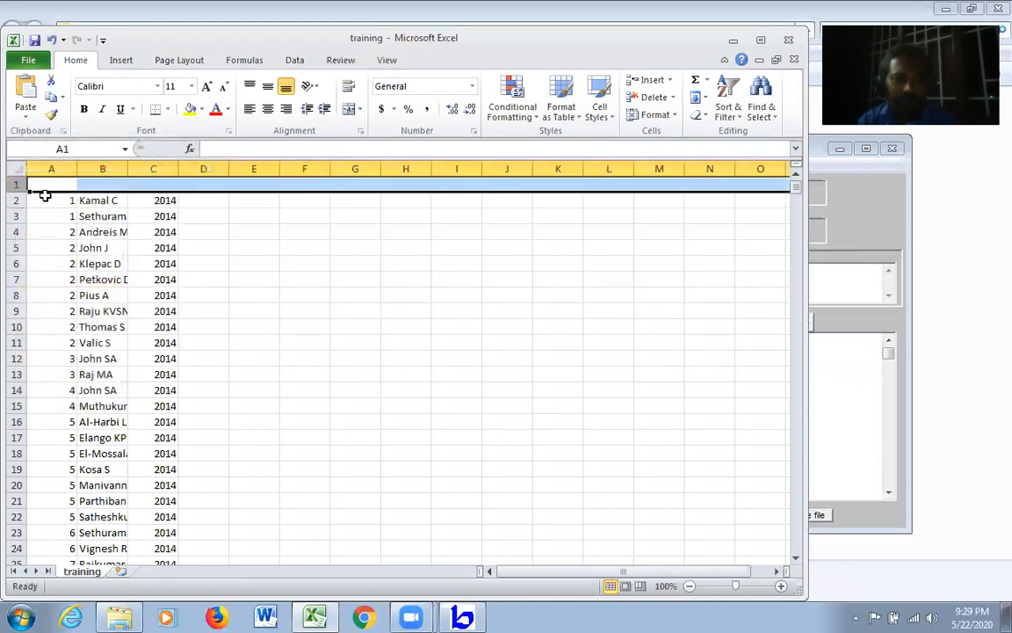
{"action": "type", "text": "sno"}
{"action": "key", "text": "Tab"}
{"action": "type", "text": "author"}
{"action": "key", "text": "Tab"}
{"action": "type", "text": "py"}
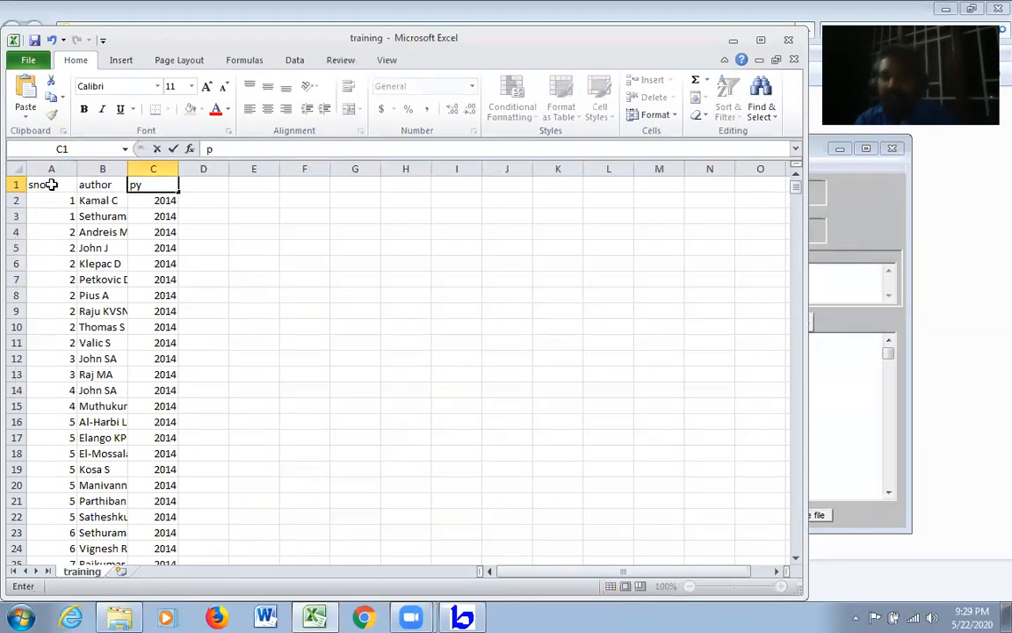
{"action": "left_click", "coordinate": [407, 261]}
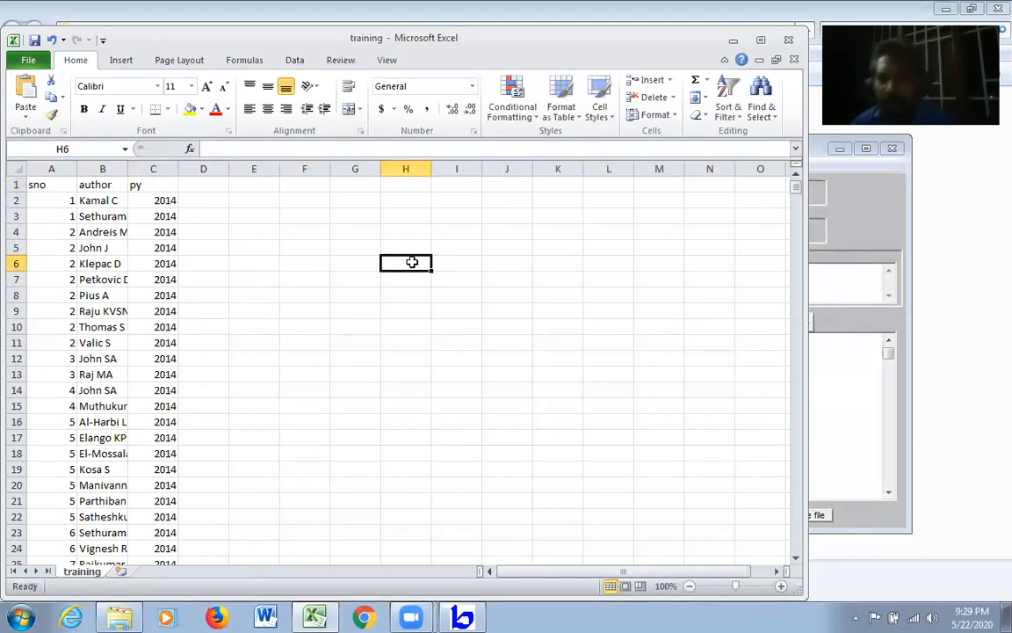
- Create a PivotTable on a new worksheet from the full data range A1:C1559
{"action": "left_click_drag", "start_coordinate": [54, 184], "coordinate": [167, 186]}
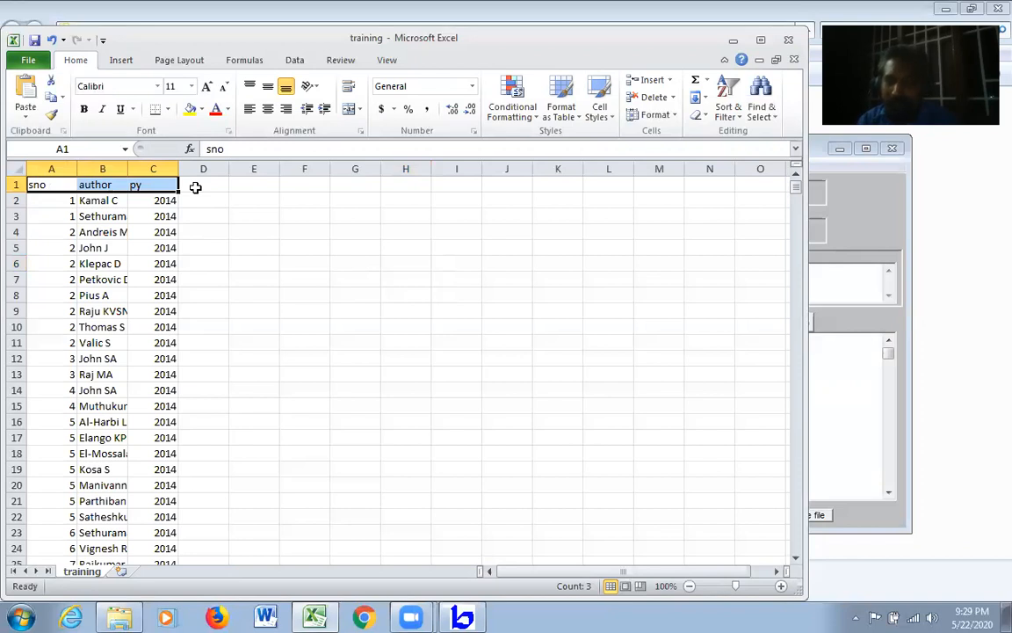
{"action": "key", "text": "ctrl+shift+Down"}
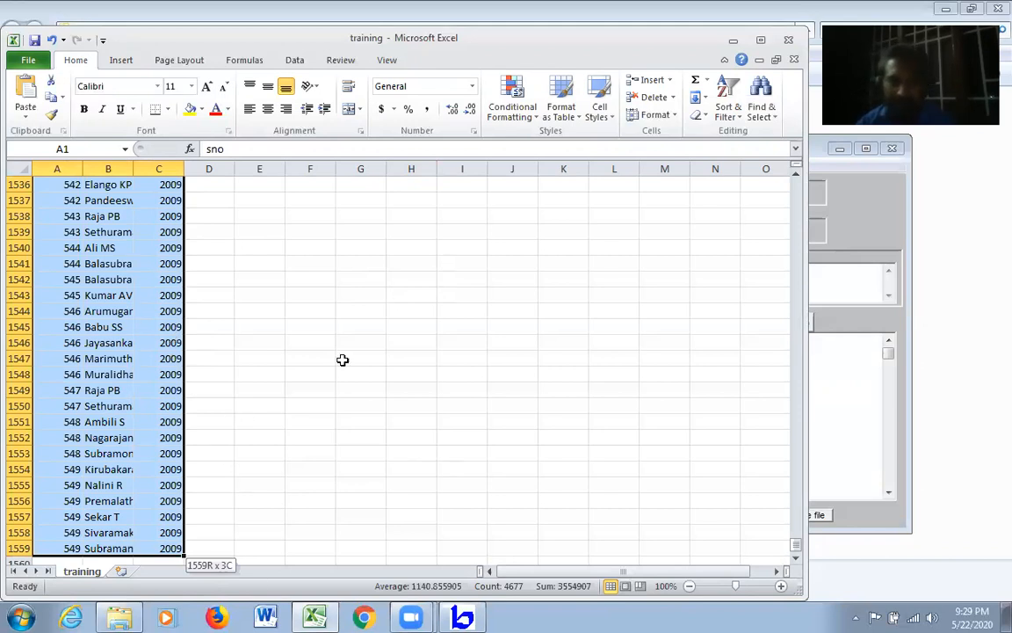
{"action": "scroll", "coordinate": [308, 323], "scroll_direction": "up", "scroll_amount": 3}
{"action": "left_click", "coordinate": [120, 60]}
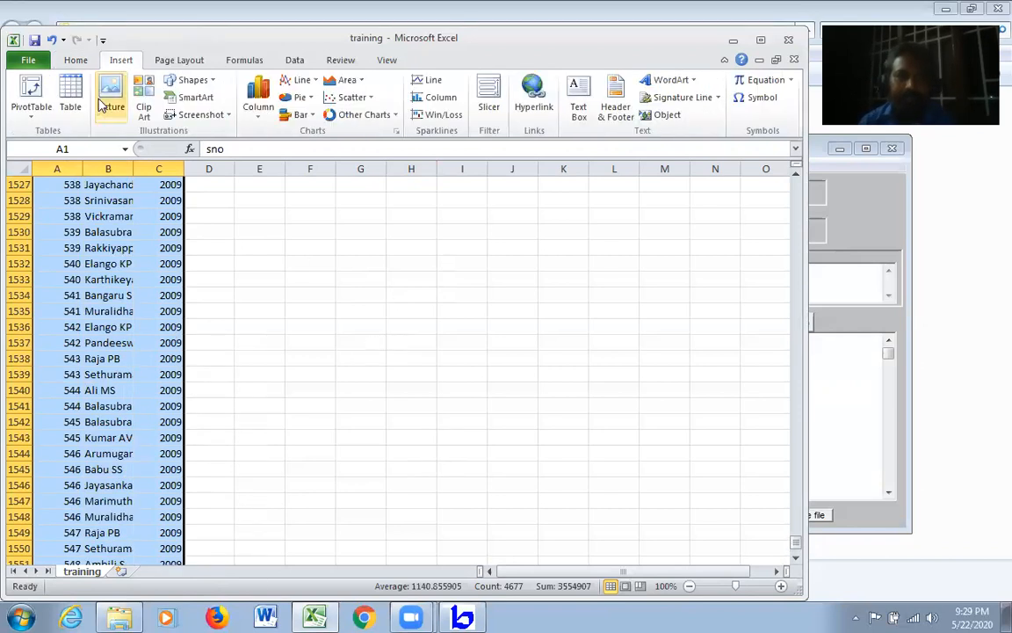
{"action": "left_click", "coordinate": [33, 120]}
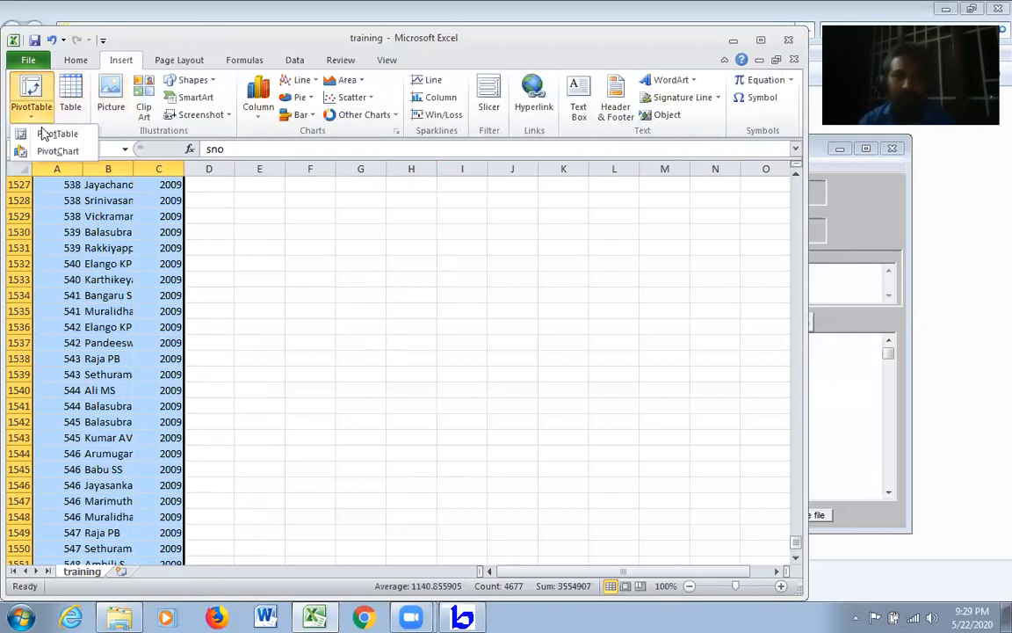
{"action": "left_click", "coordinate": [50, 131]}
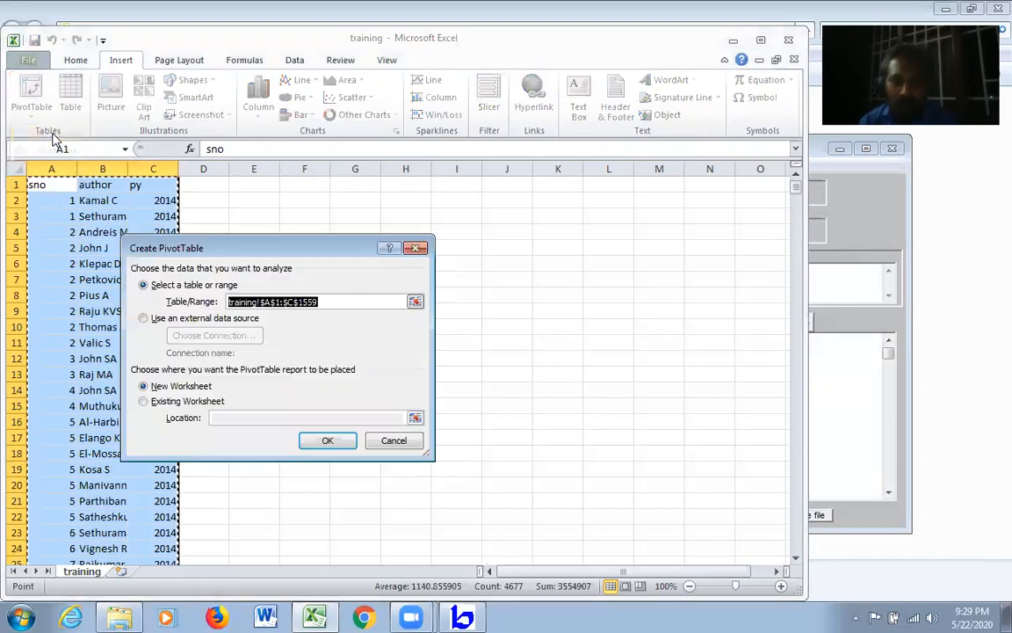
{"action": "left_click", "coordinate": [337, 442]}
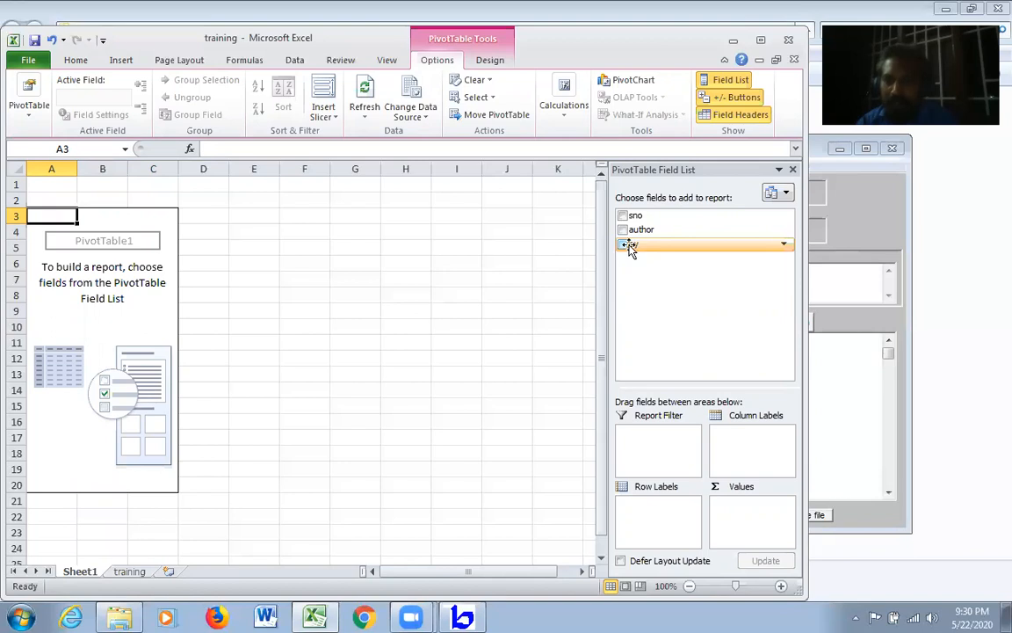
- Lay out the PivotTable with py as column labels, author as row labels and sno as values
{"action": "left_click_drag", "start_coordinate": [630, 248], "coordinate": [757, 444]}
{"action": "left_click_drag", "start_coordinate": [655, 235], "coordinate": [665, 519]}
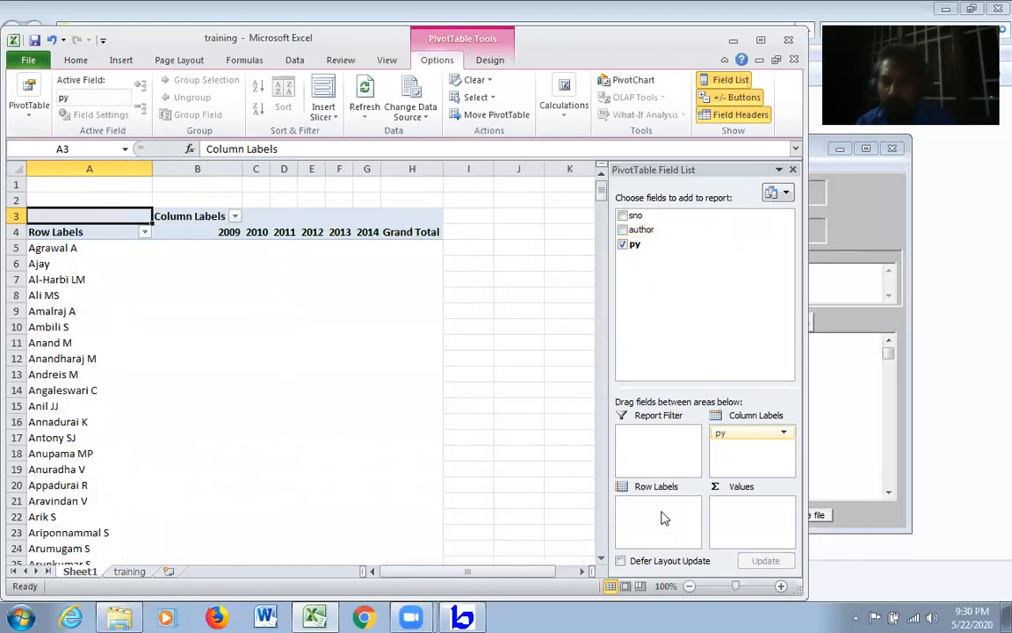
{"action": "left_click_drag", "start_coordinate": [631, 217], "coordinate": [753, 523]}
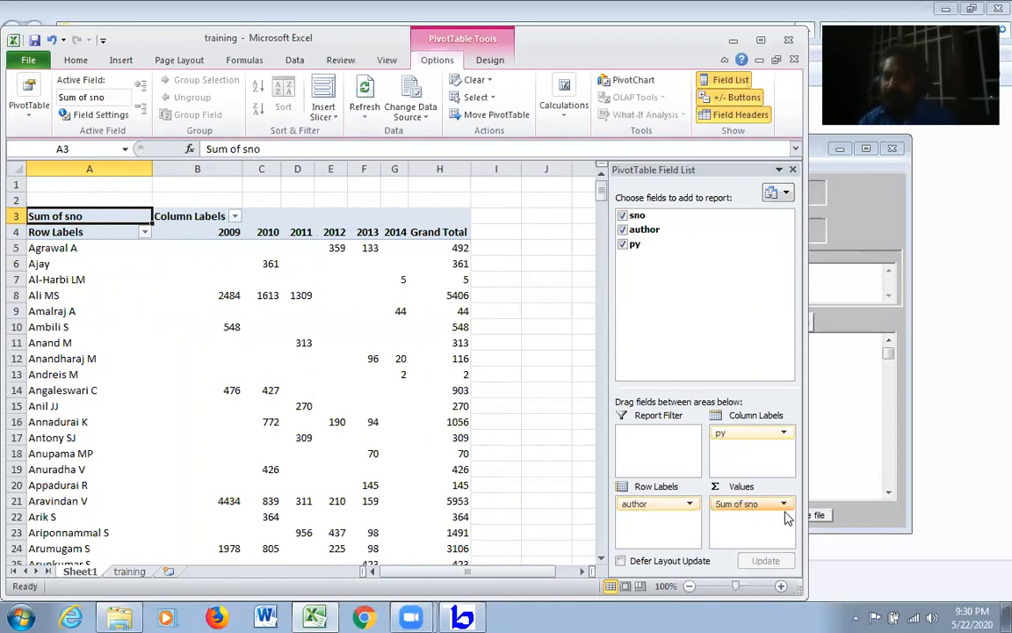
- Change the PivotTable's sno value field to summarize by Count instead of Sum
{"action": "left_click", "coordinate": [785, 506]}
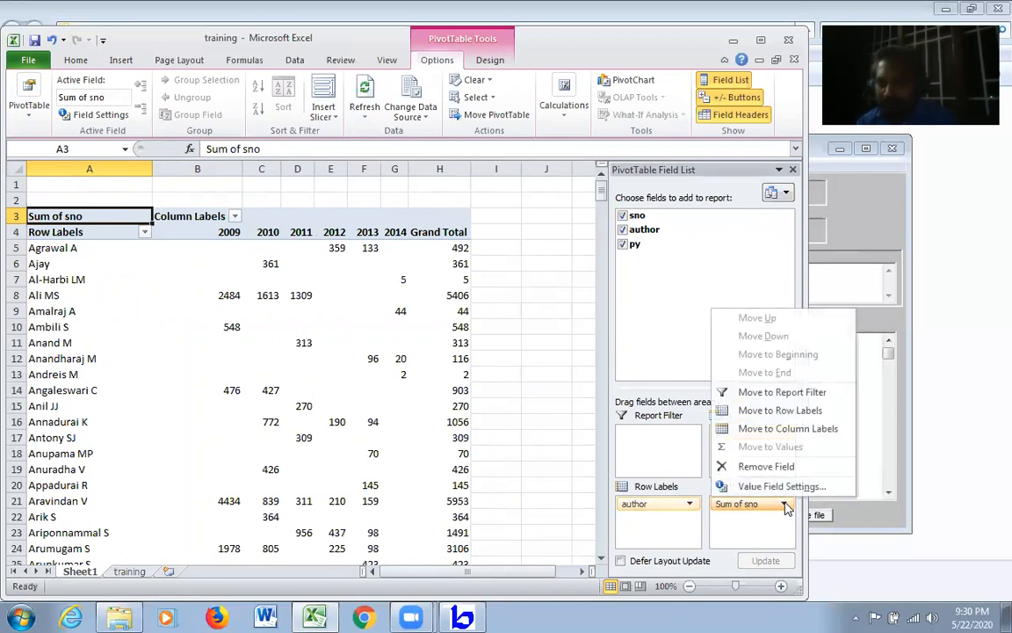
{"action": "left_click", "coordinate": [779, 486]}
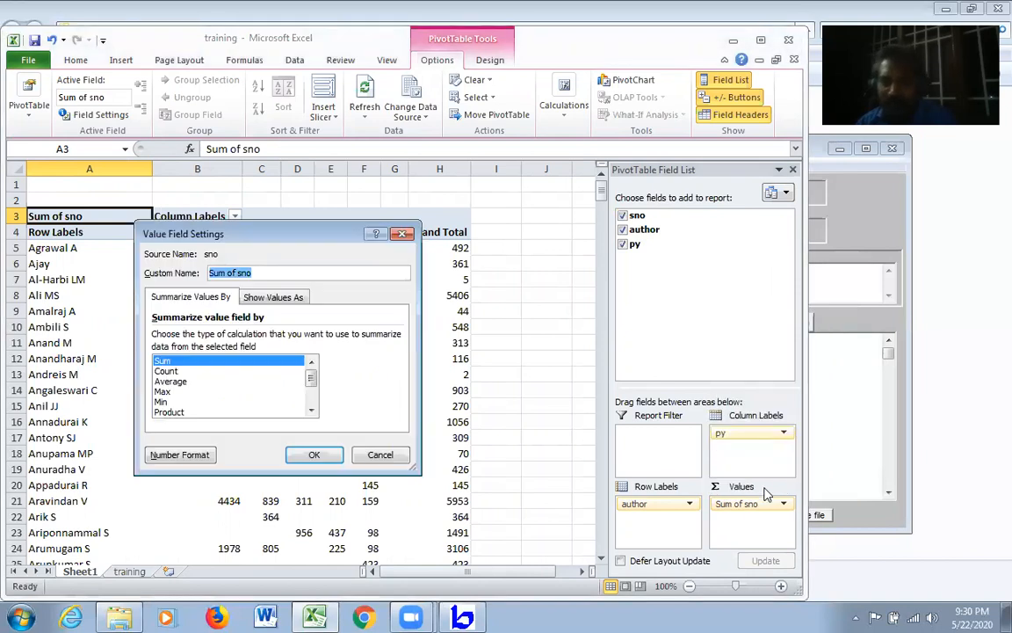
{"action": "left_click", "coordinate": [167, 372]}
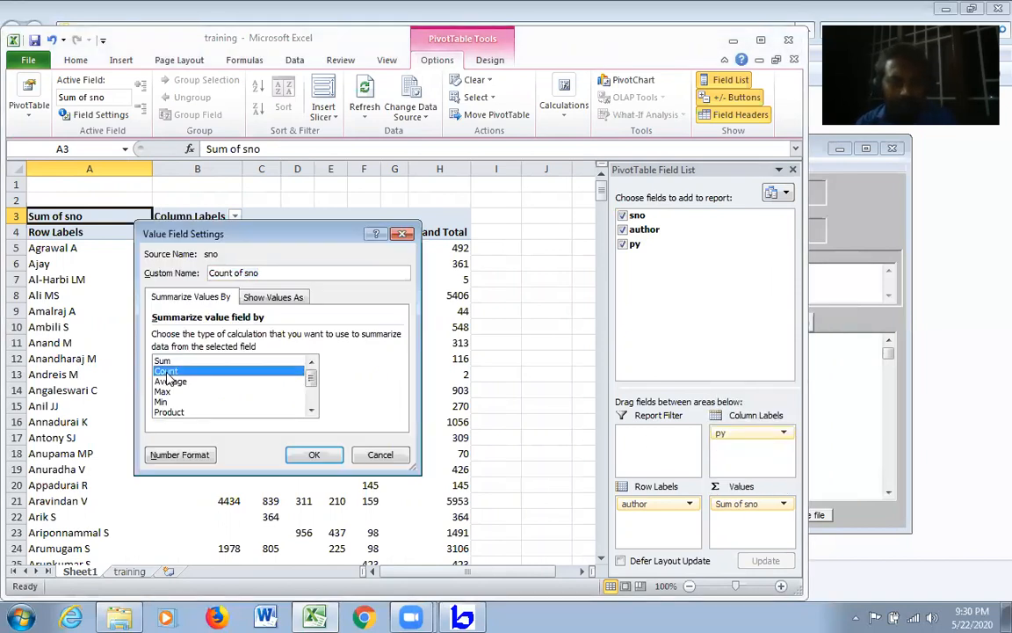
{"action": "left_click", "coordinate": [314, 455]}
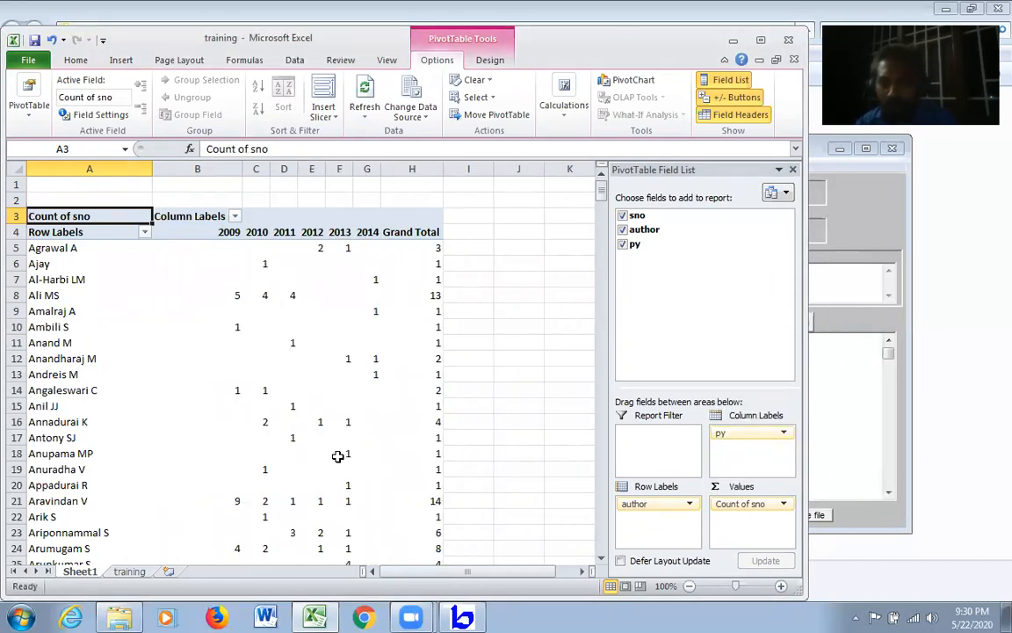
- Sort the PivotTable authors by their Grand Total values, largest to smallest, with top-to-bottom direction
{"action": "left_click", "coordinate": [761, 42]}
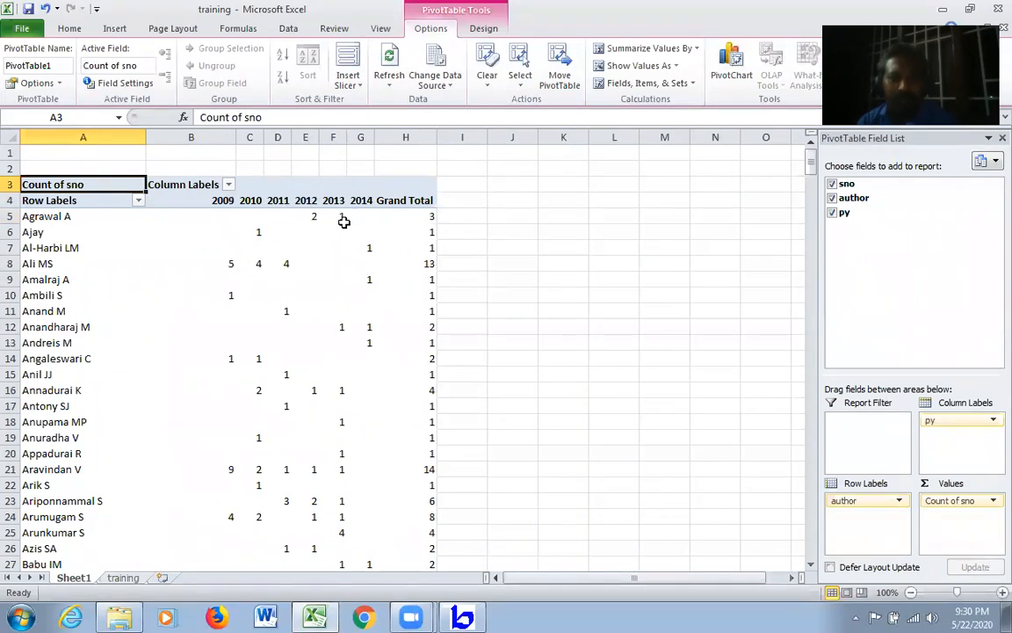
{"action": "left_click_drag", "start_coordinate": [413, 216], "coordinate": [428, 531]}
{"action": "scroll", "coordinate": [719, 312], "scroll_direction": "up", "scroll_amount": 1}
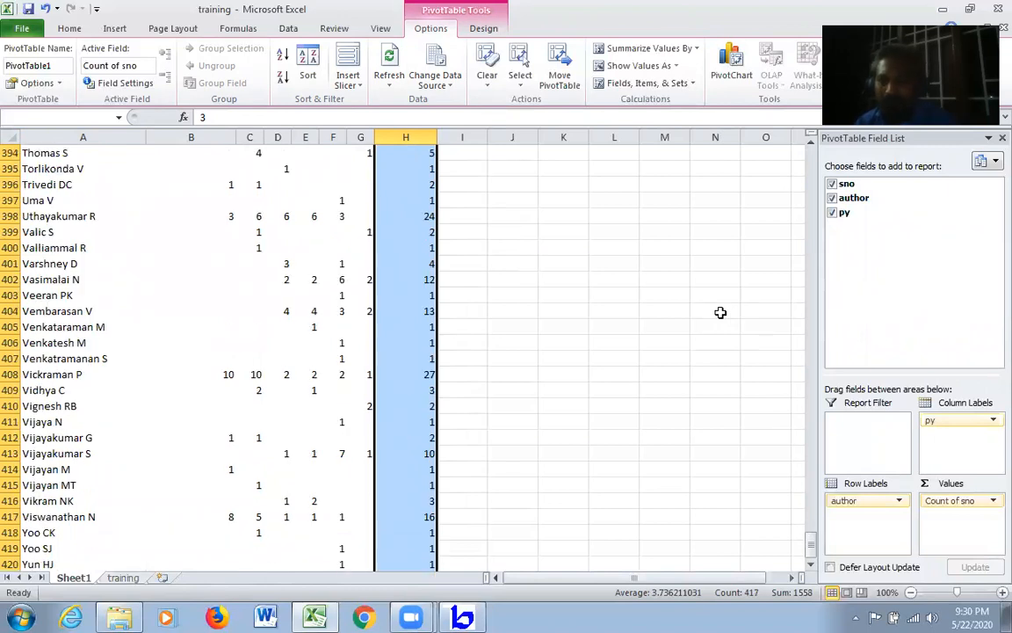
{"action": "double_click", "coordinate": [833, 16]}
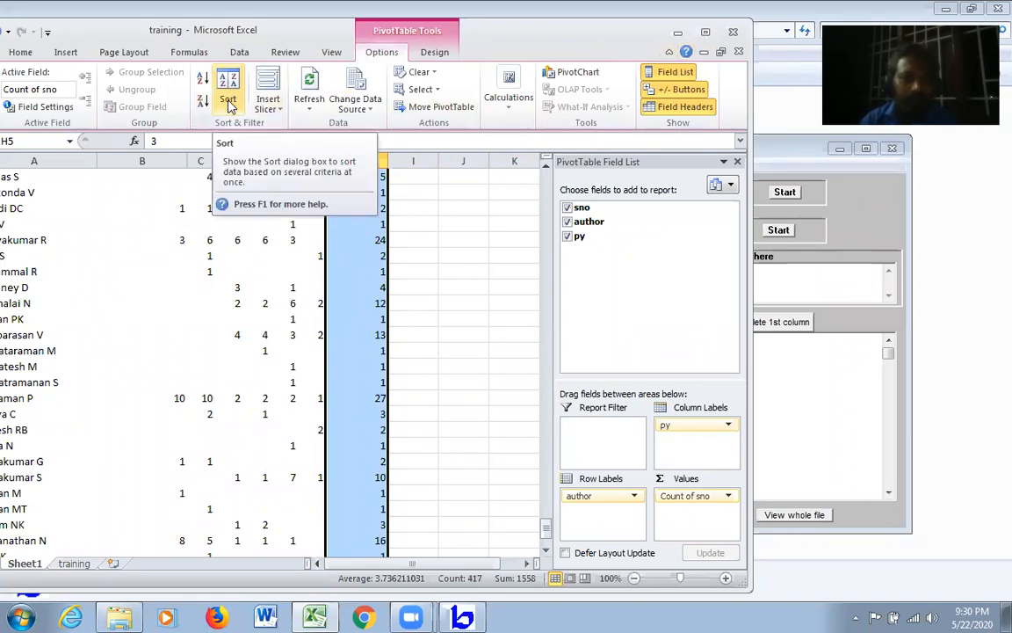
{"action": "left_click", "coordinate": [227, 96]}
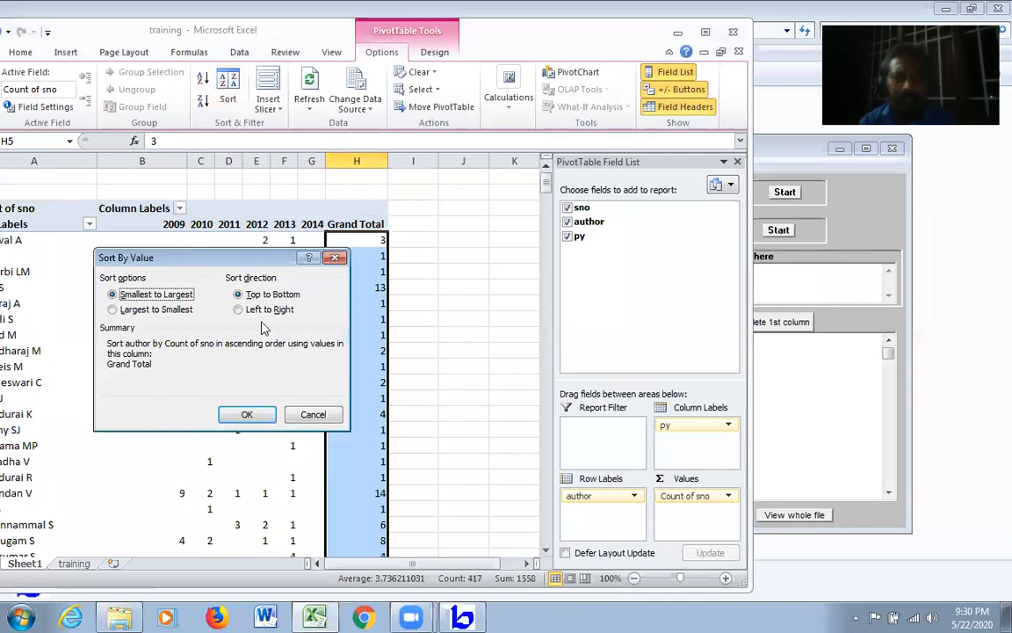
{"action": "left_click", "coordinate": [167, 312]}
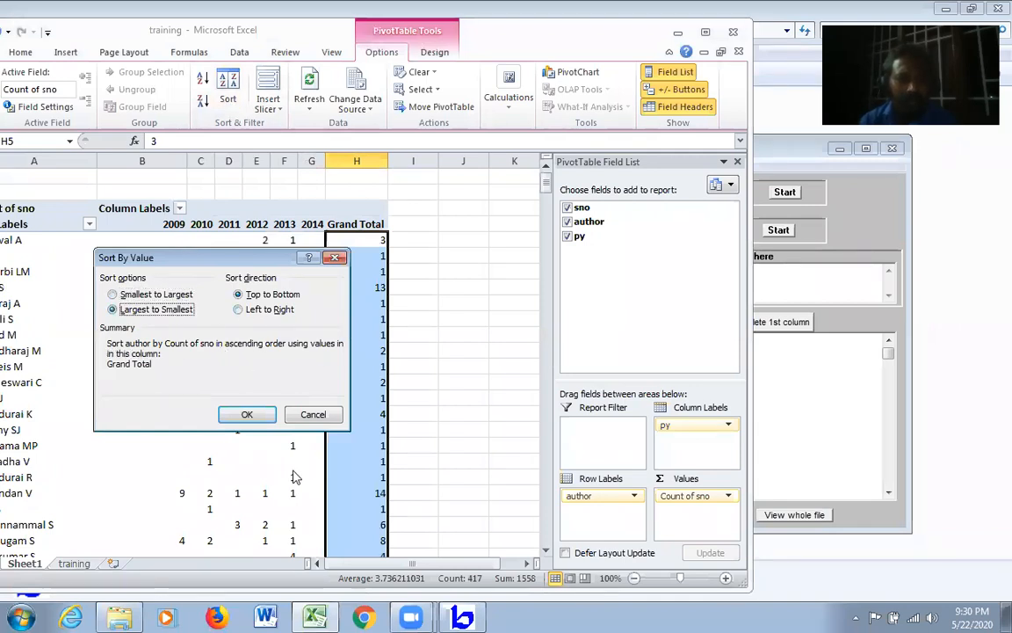
{"action": "left_click", "coordinate": [247, 414]}
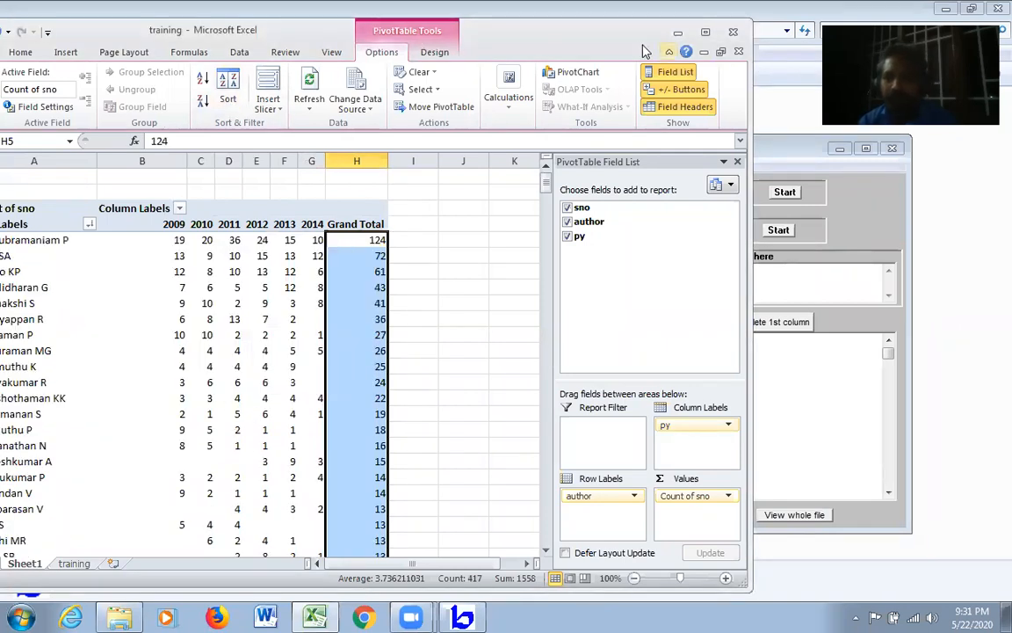
- Copy the sorted author rows with their year headers and Grand Total from A4 onward into A1 of a new blank workbook
{"action": "left_click", "coordinate": [706, 34]}
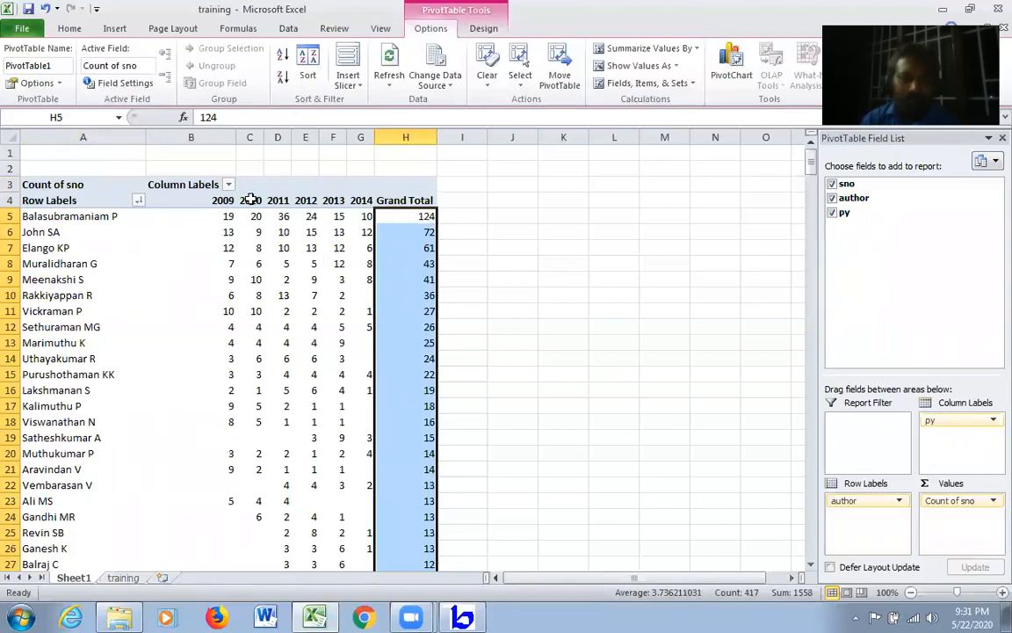
{"action": "left_click", "coordinate": [629, 343]}
{"action": "left_click_drag", "start_coordinate": [27, 202], "coordinate": [413, 453]}
{"action": "right_click", "coordinate": [397, 264]}
{"action": "left_click", "coordinate": [444, 276]}
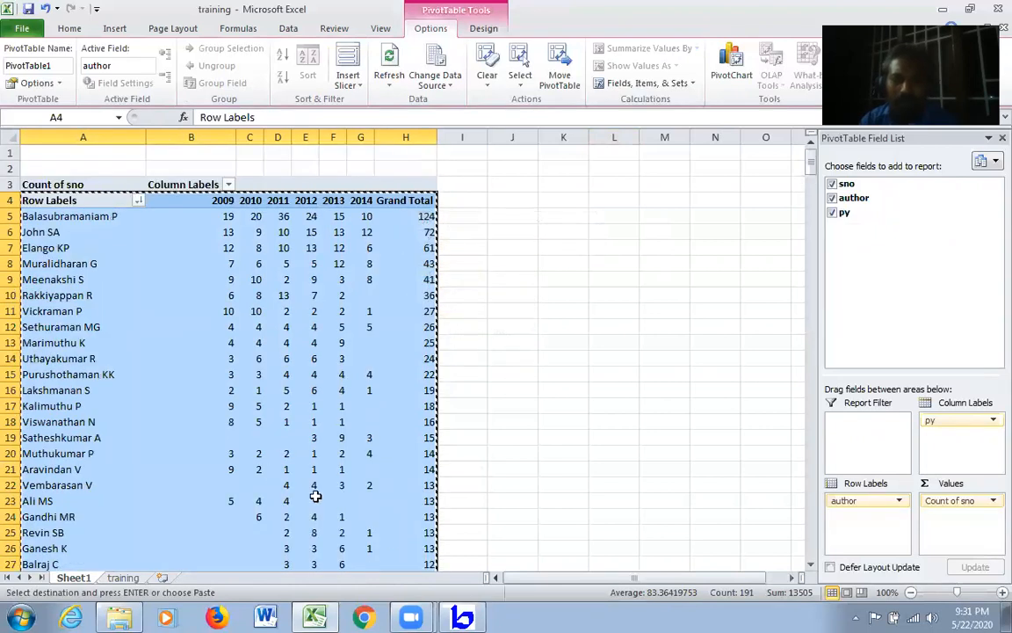
{"action": "left_click", "coordinate": [22, 28]}
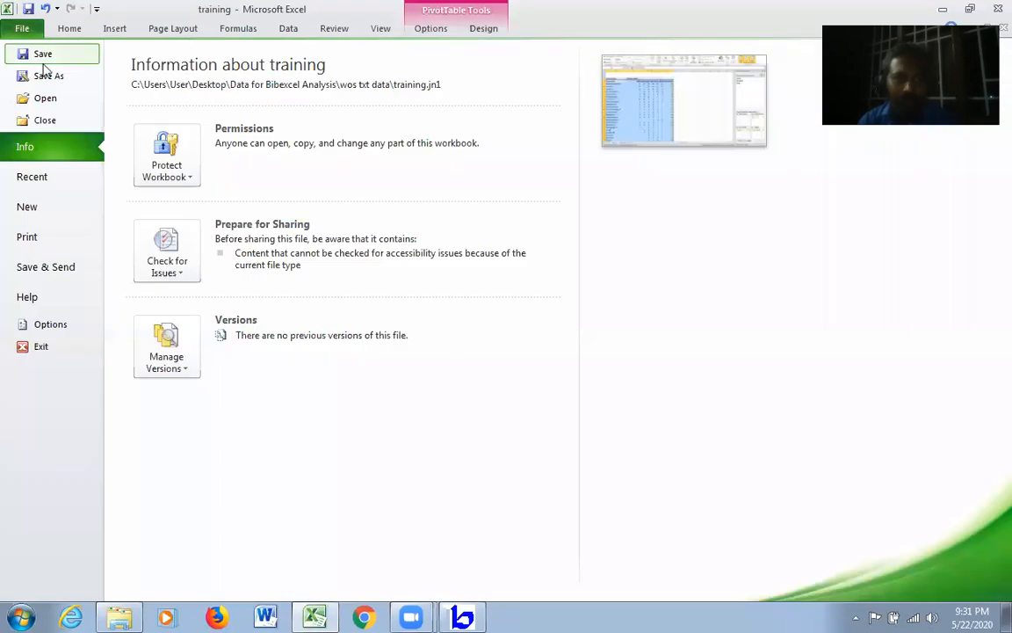
{"action": "left_click", "coordinate": [48, 205]}
{"action": "left_click", "coordinate": [795, 394]}
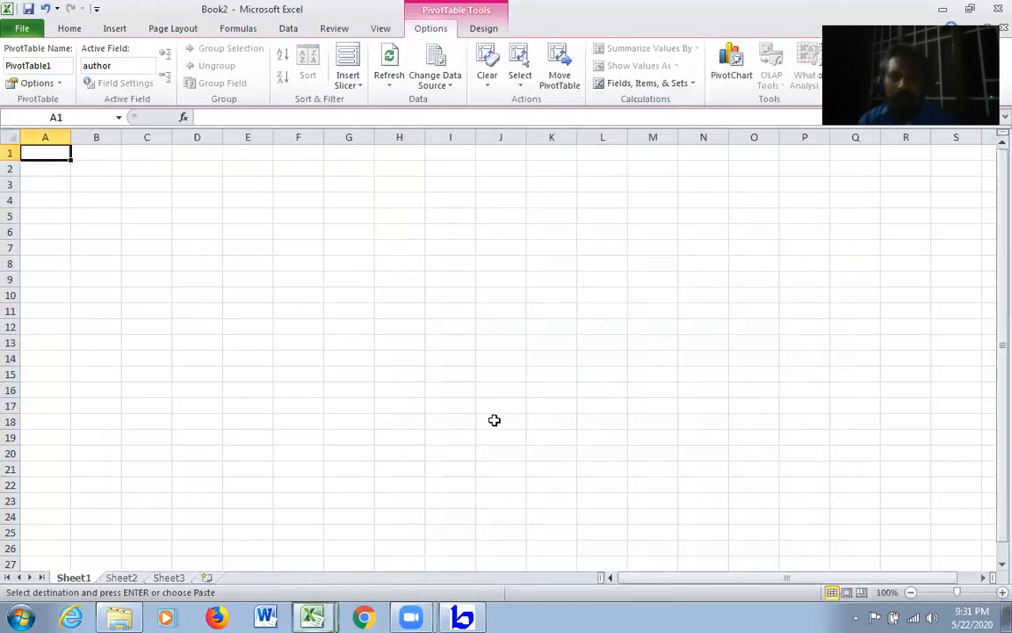
{"action": "key", "text": "ctrl+v"}
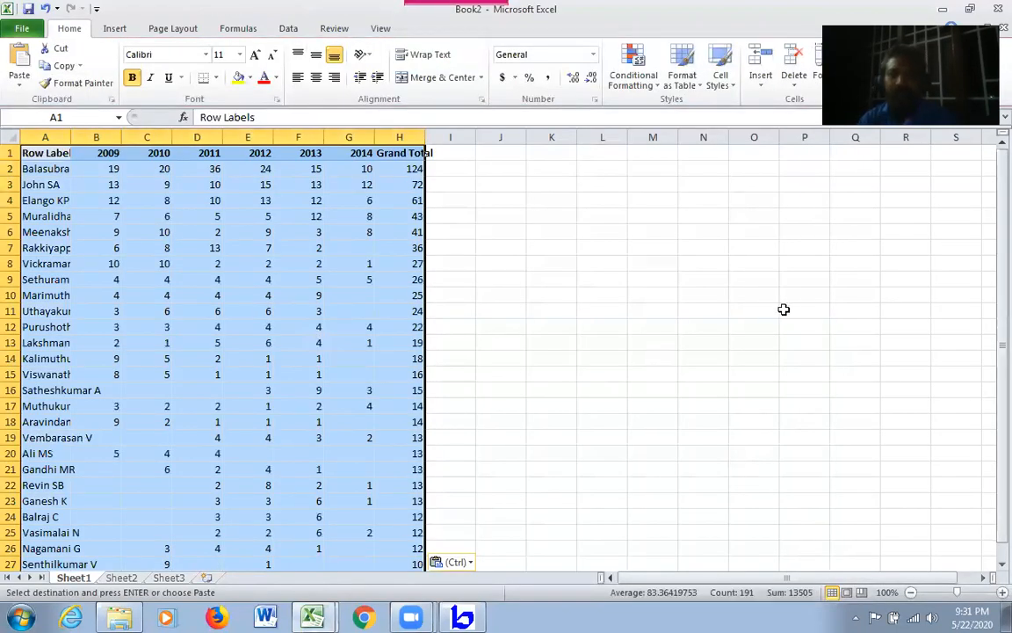
{"action": "left_click", "coordinate": [784, 309]}
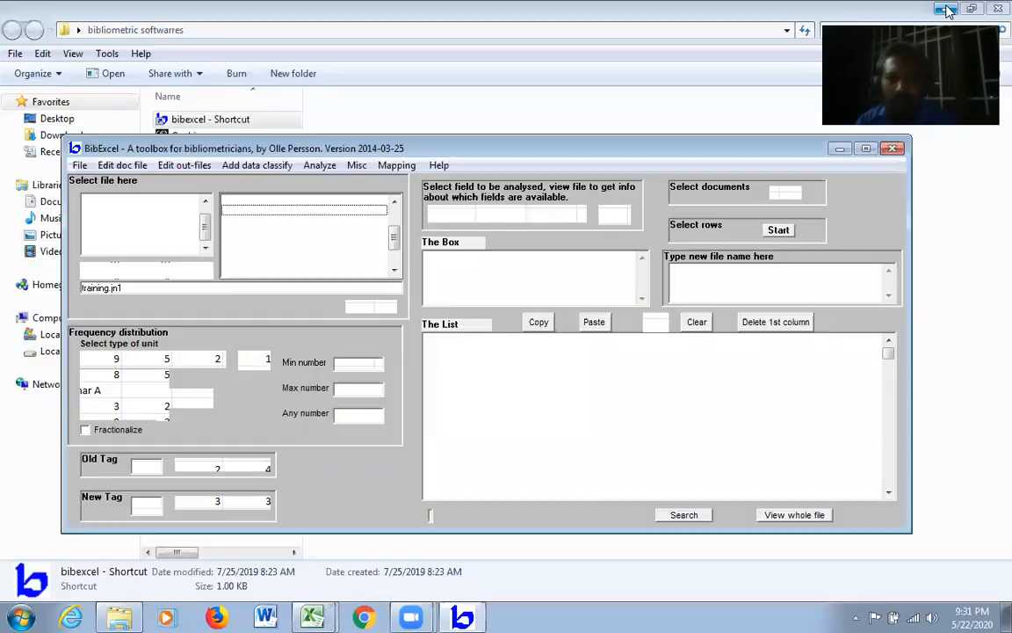
- Close the training.jn1 and Book2 workbooks without saving changes, discarding the copied clipboard data
{"action": "left_click", "coordinate": [946, 9]}
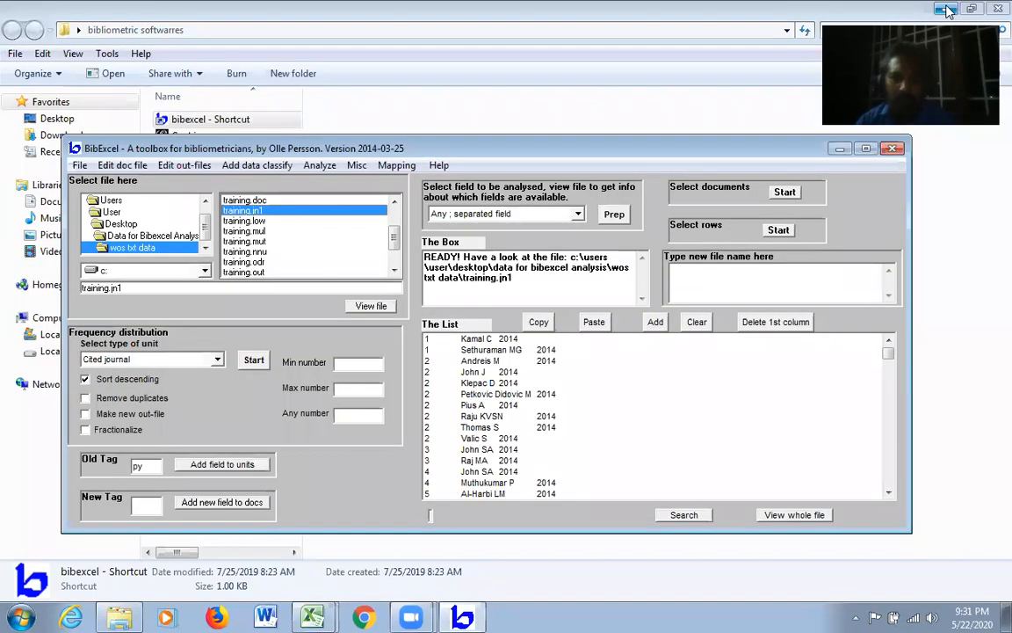
{"action": "left_click", "coordinate": [312, 618]}
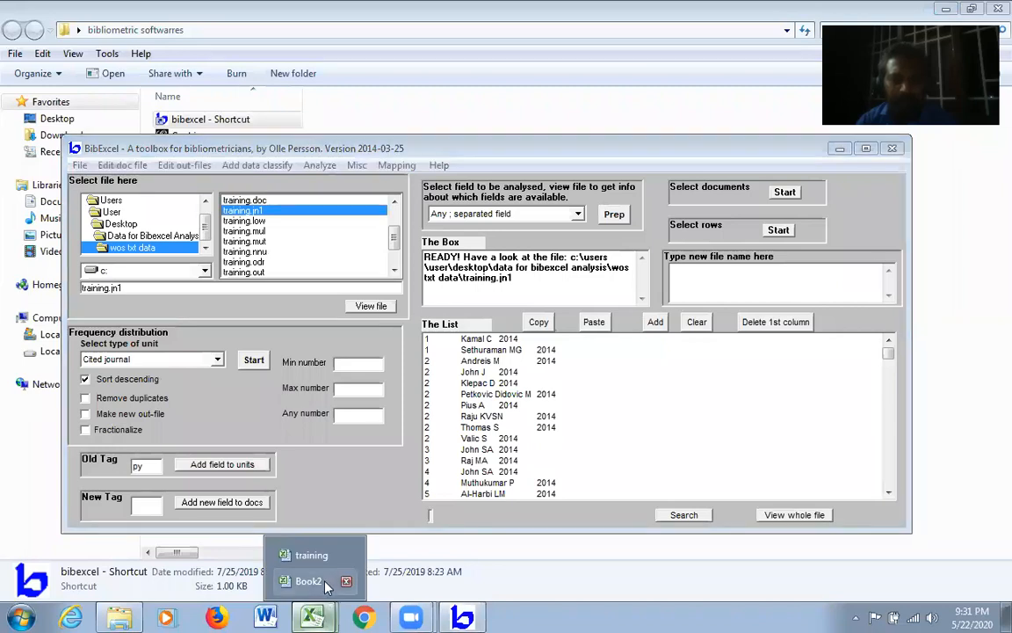
{"action": "left_click", "coordinate": [312, 556]}
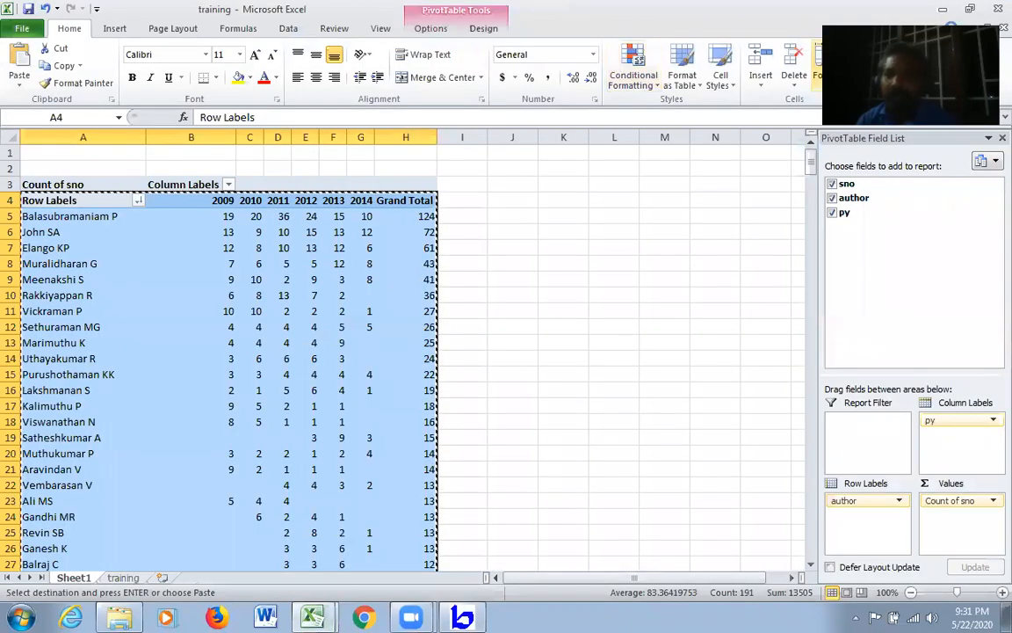
{"action": "left_click", "coordinate": [970, 8]}
{"action": "left_click", "coordinate": [685, 15]}
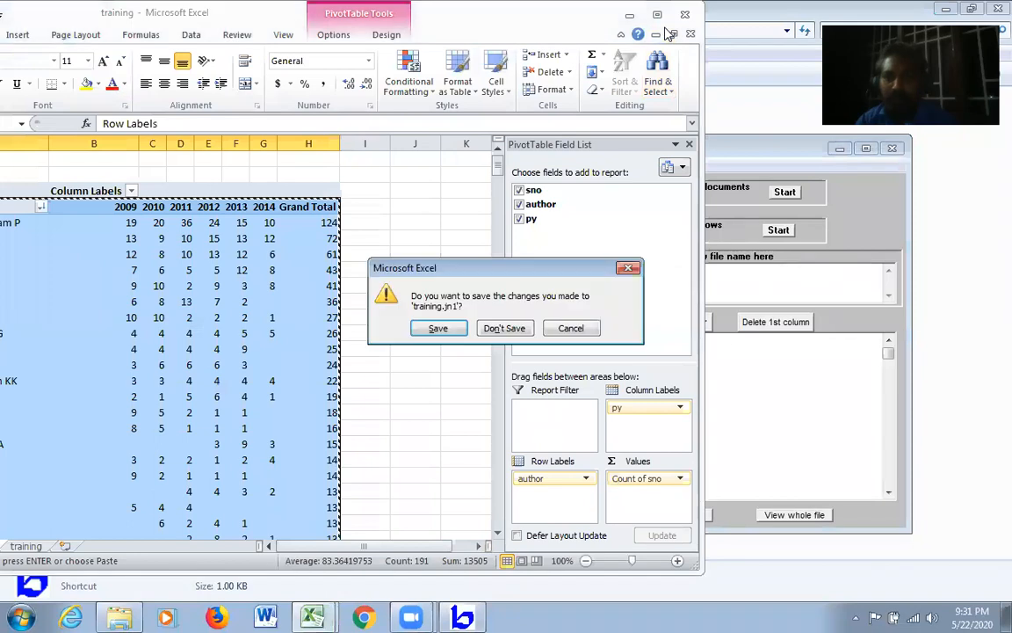
{"action": "left_click", "coordinate": [518, 336]}
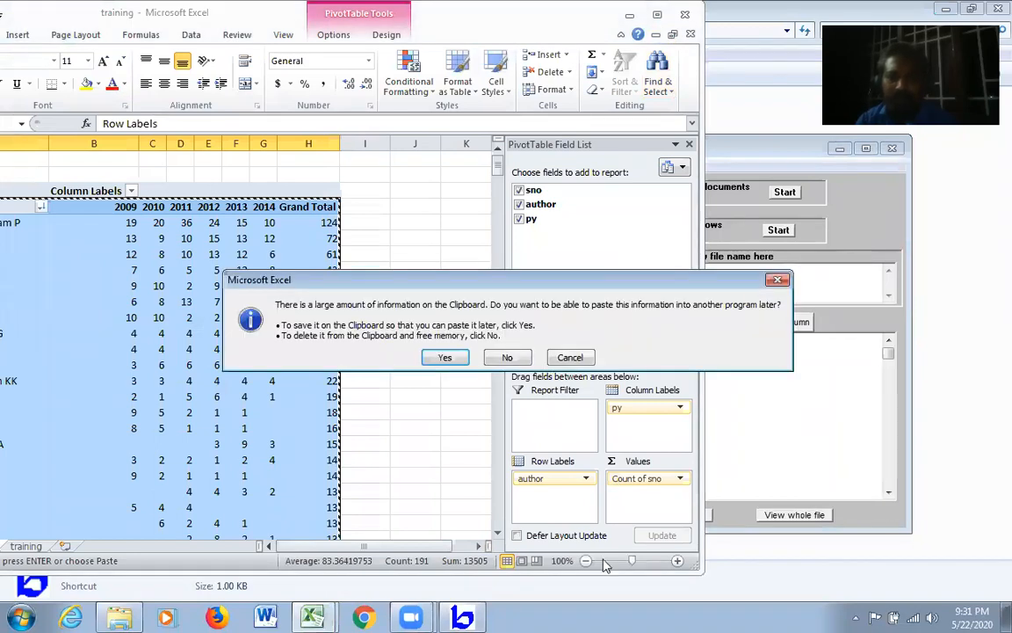
{"action": "left_click", "coordinate": [494, 355]}
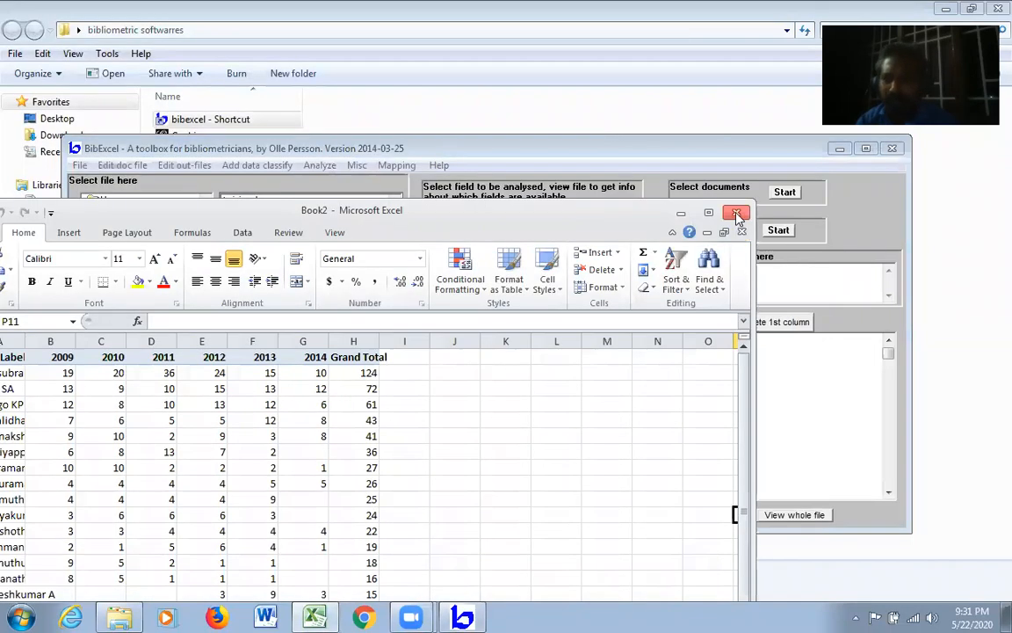
{"action": "left_click", "coordinate": [736, 212]}
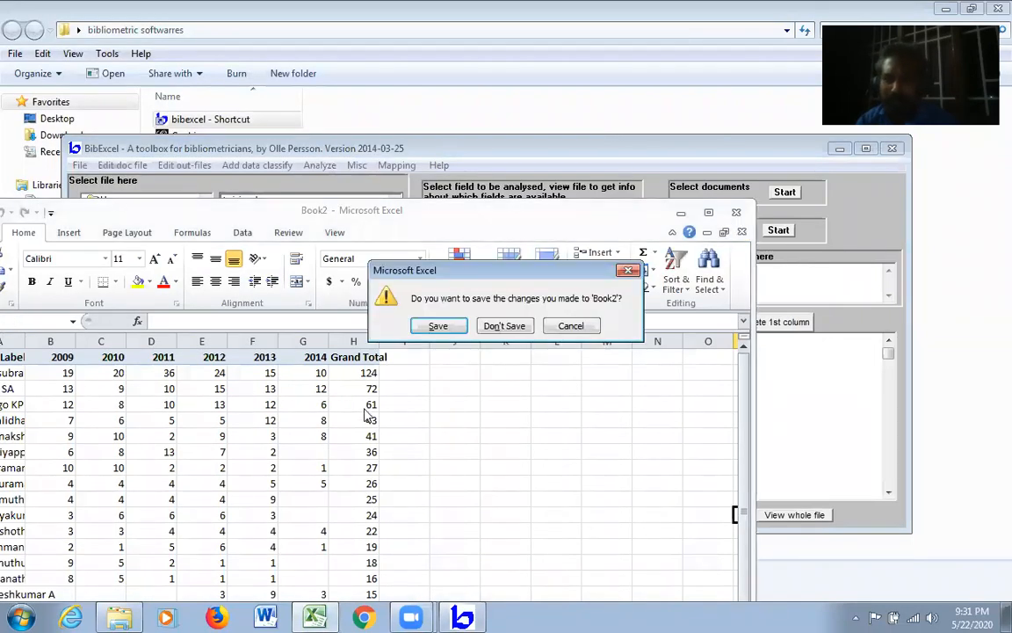
{"action": "left_click", "coordinate": [502, 326]}
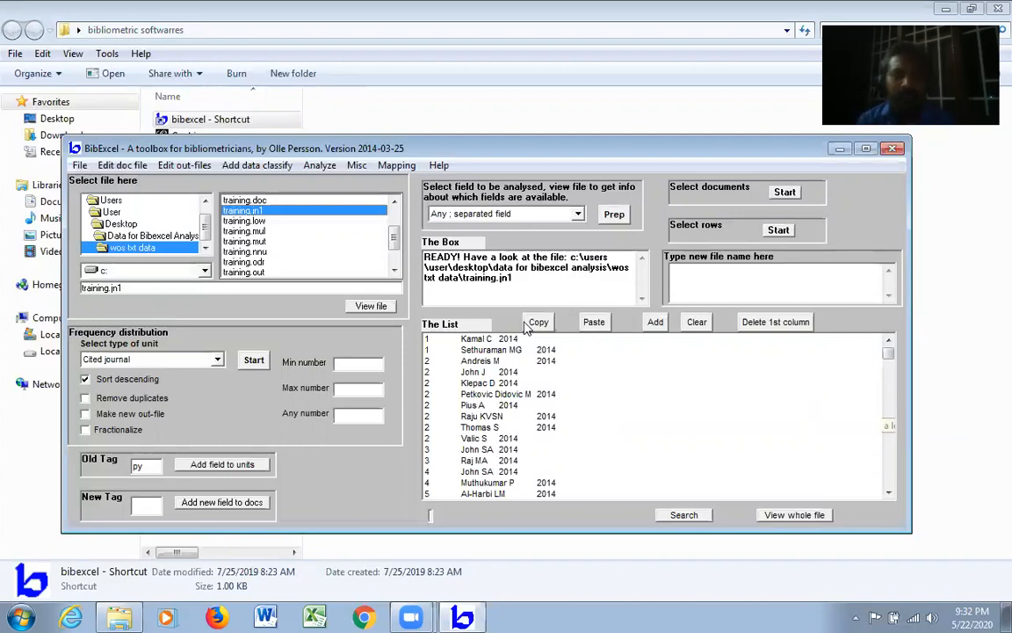
- Show training.doc in BibExcel's list and set the old tag to sc
{"action": "left_click", "coordinate": [233, 201]}
{"action": "left_click", "coordinate": [374, 306]}
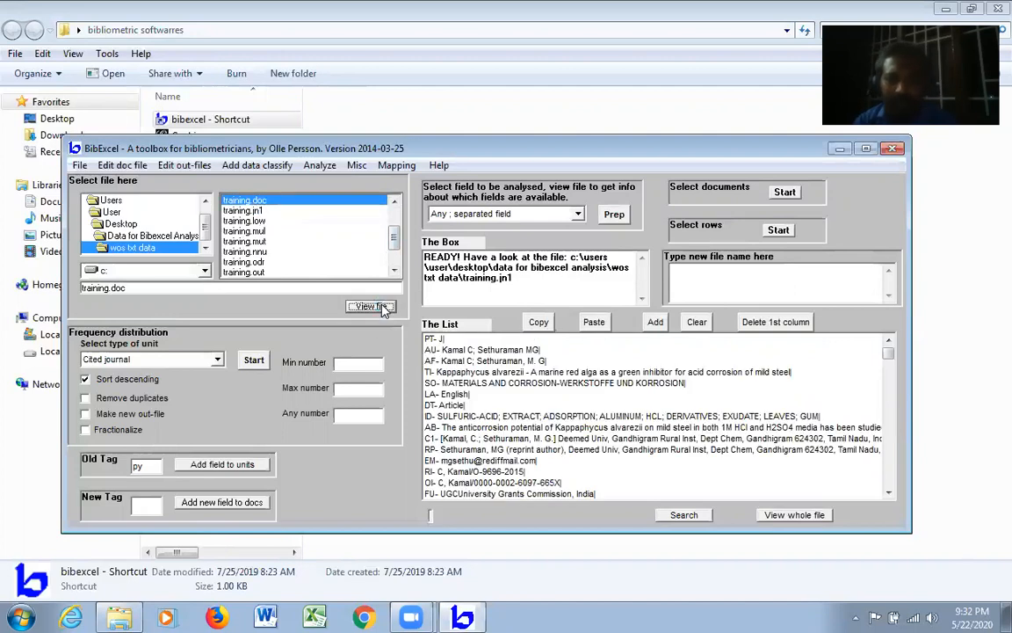
{"action": "left_click_drag", "start_coordinate": [148, 468], "coordinate": [124, 466]}
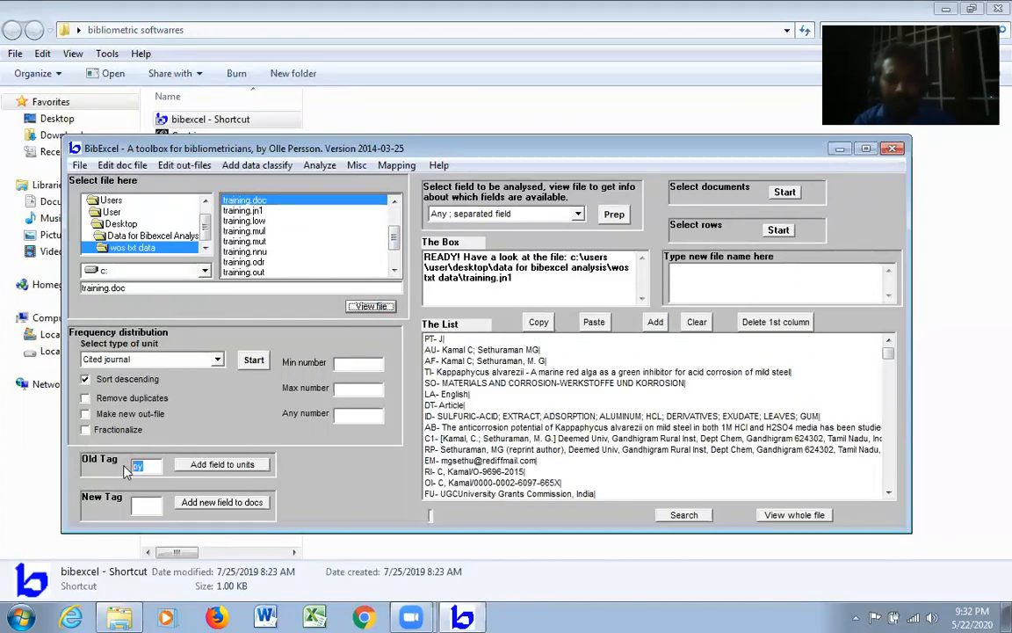
{"action": "type", "text": "sc"}
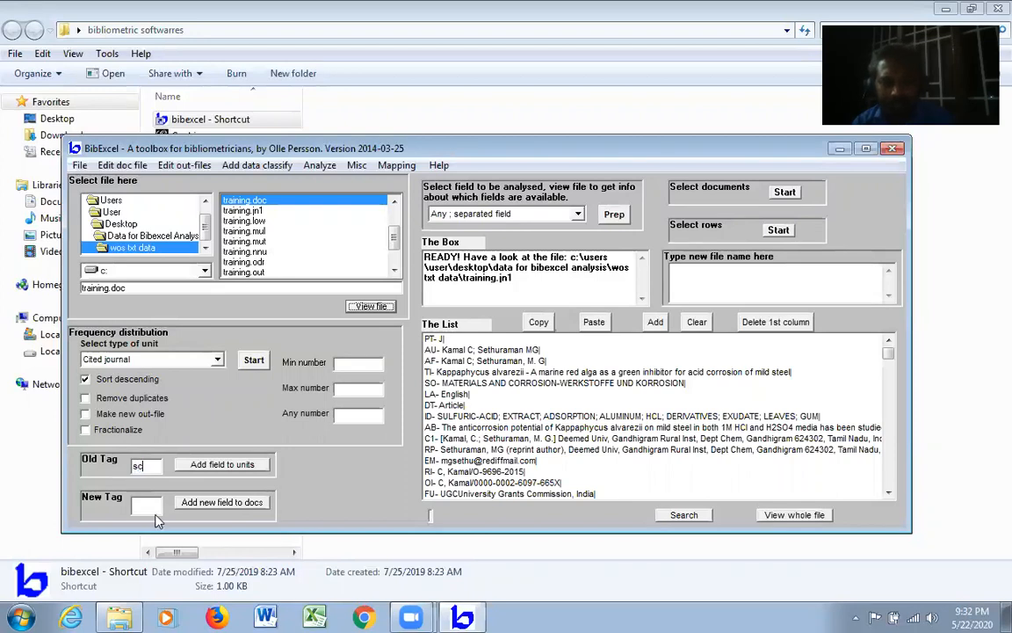
- Examine the first record of training.doc to locate its SC line and check how the subject categories are separated
{"action": "left_click", "coordinate": [888, 493]}
{"action": "left_click", "coordinate": [888, 494]}
{"action": "left_click", "coordinate": [888, 494]}
{"action": "left_click", "coordinate": [888, 494]}
{"action": "left_click", "coordinate": [888, 494]}
{"action": "left_click", "coordinate": [889, 494]}
{"action": "left_click", "coordinate": [888, 494]}
{"action": "left_click", "coordinate": [889, 494]}
{"action": "left_click", "coordinate": [889, 494]}
{"action": "left_click", "coordinate": [889, 494]}
{"action": "left_click", "coordinate": [888, 494]}
{"action": "left_click", "coordinate": [889, 494]}
{"action": "left_click", "coordinate": [889, 494]}
{"action": "left_click", "coordinate": [888, 494]}
{"action": "left_click", "coordinate": [888, 494]}
{"action": "left_click", "coordinate": [889, 494]}
{"action": "left_click", "coordinate": [888, 494]}
{"action": "left_click", "coordinate": [889, 494]}
{"action": "left_click", "coordinate": [889, 494]}
{"action": "left_click", "coordinate": [888, 494]}
{"action": "left_click", "coordinate": [888, 494]}
{"action": "left_click", "coordinate": [888, 494]}
{"action": "left_click", "coordinate": [889, 494]}
{"action": "left_click", "coordinate": [889, 494]}
{"action": "left_click", "coordinate": [889, 494]}
{"action": "left_click", "coordinate": [888, 494]}
{"action": "left_click", "coordinate": [889, 494]}
{"action": "left_click", "coordinate": [889, 493]}
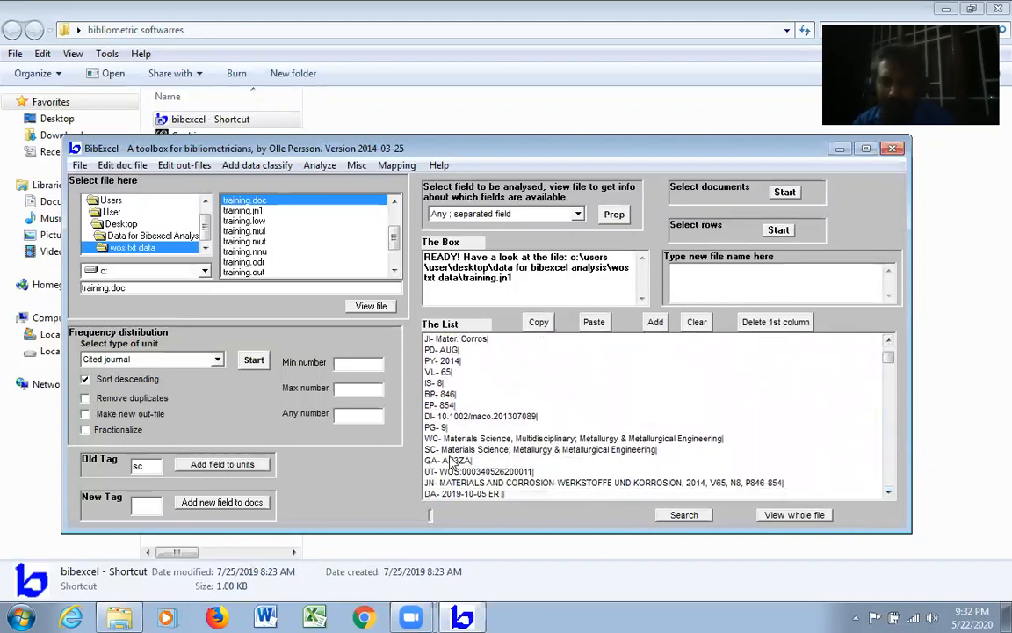
{"action": "left_click", "coordinate": [492, 449]}
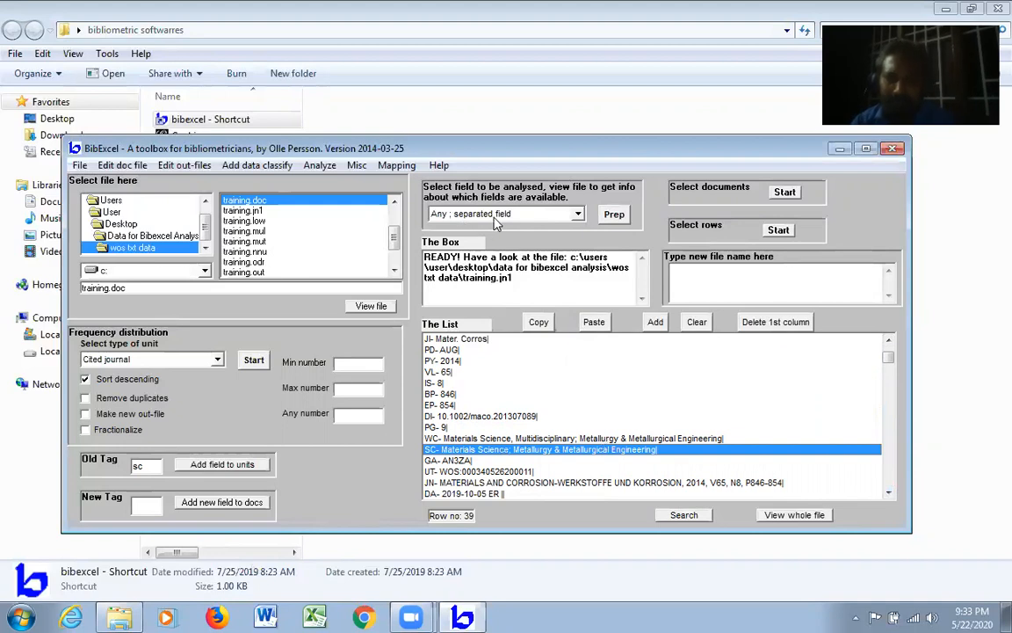
- Prepare the sc data as an "Any ; separated field" out-file, overwriting the existing training.out
{"action": "left_click", "coordinate": [618, 217]}
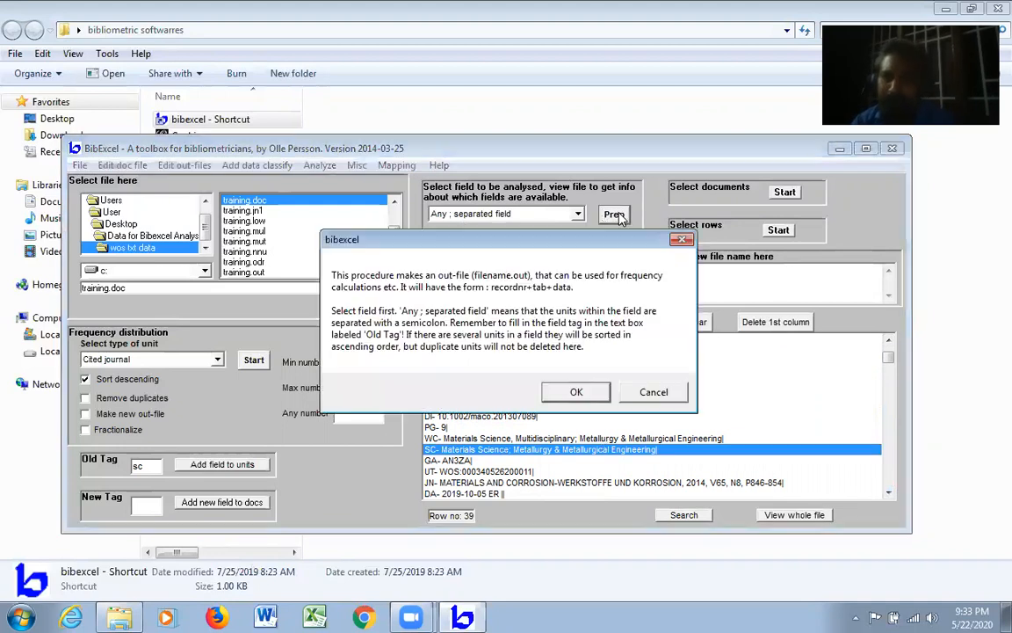
{"action": "left_click", "coordinate": [594, 391]}
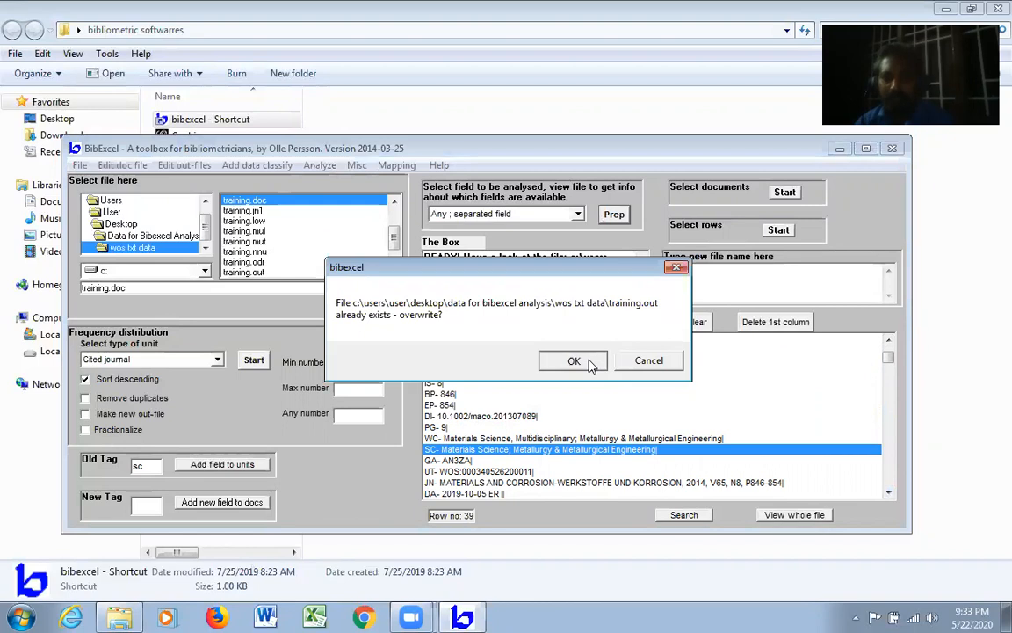
{"action": "left_click", "coordinate": [575, 360]}
{"action": "left_click", "coordinate": [563, 357]}
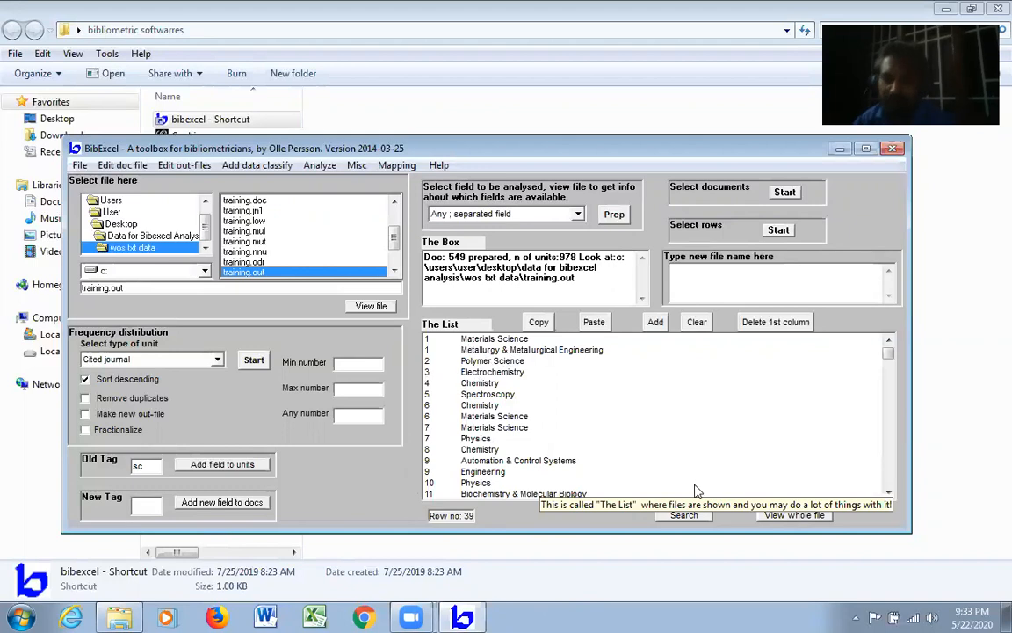
- Add the py field to the subject-category units with a tab as delimiter, overwriting the existing training.jn1
{"action": "double_click", "coordinate": [137, 468]}
{"action": "type", "text": "py"}
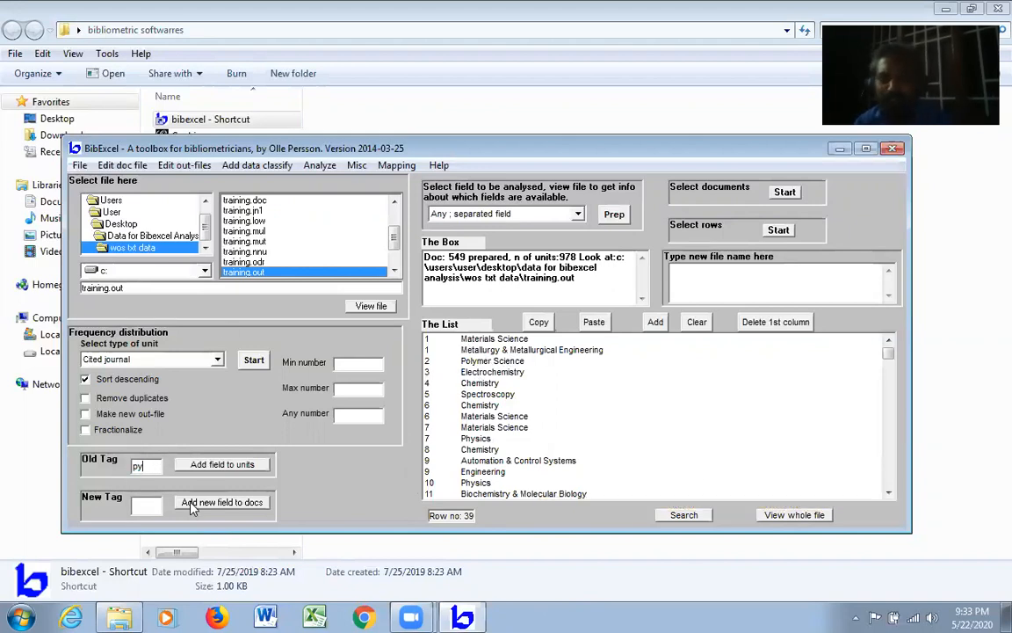
{"action": "left_click", "coordinate": [253, 470]}
{"action": "left_click", "coordinate": [579, 356]}
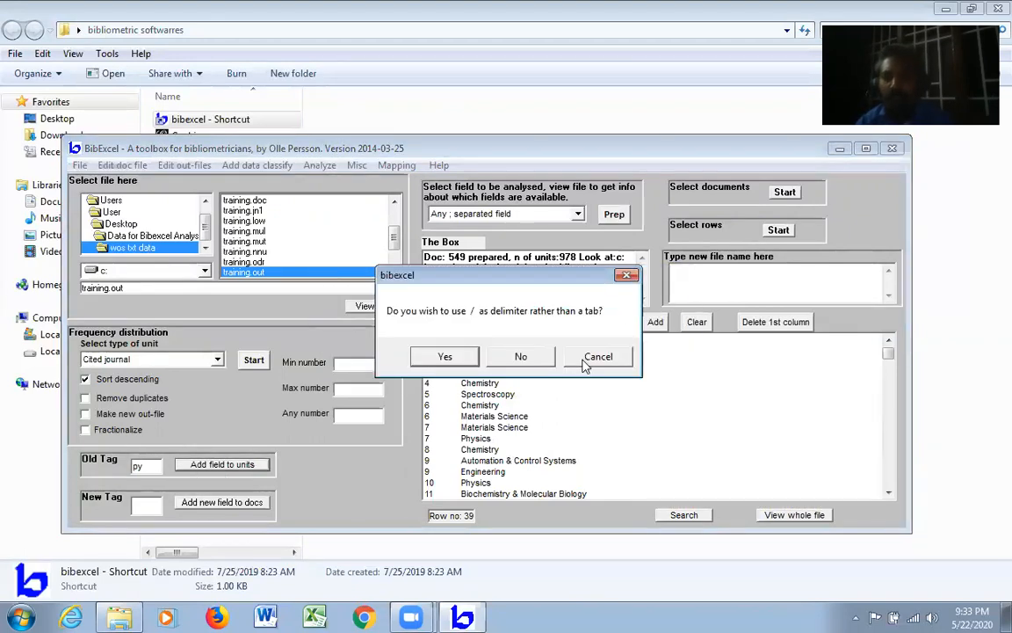
{"action": "left_click", "coordinate": [520, 357]}
{"action": "left_click", "coordinate": [523, 362]}
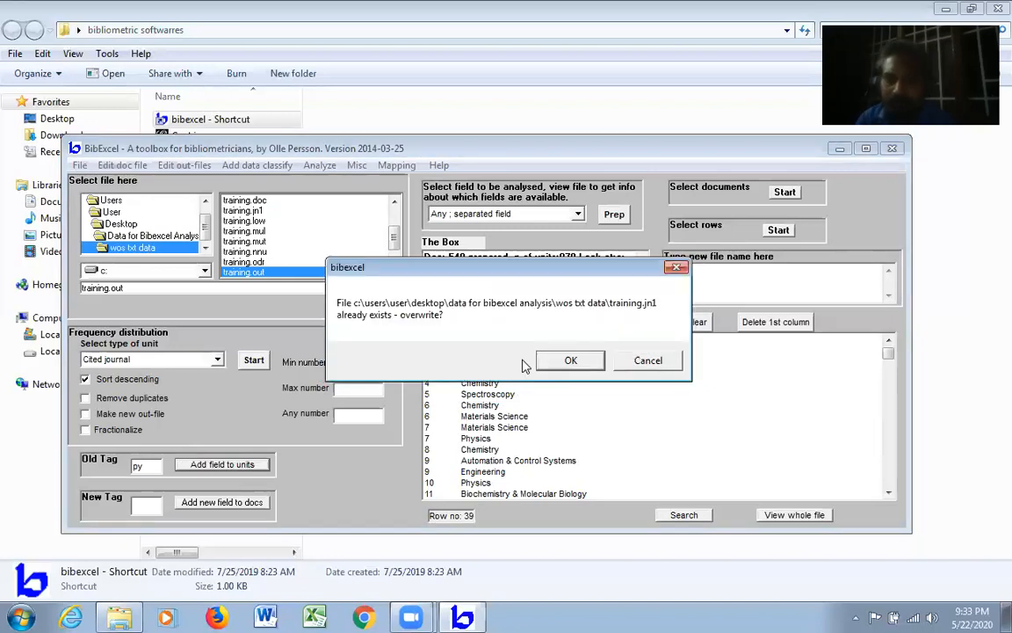
{"action": "left_click", "coordinate": [576, 361]}
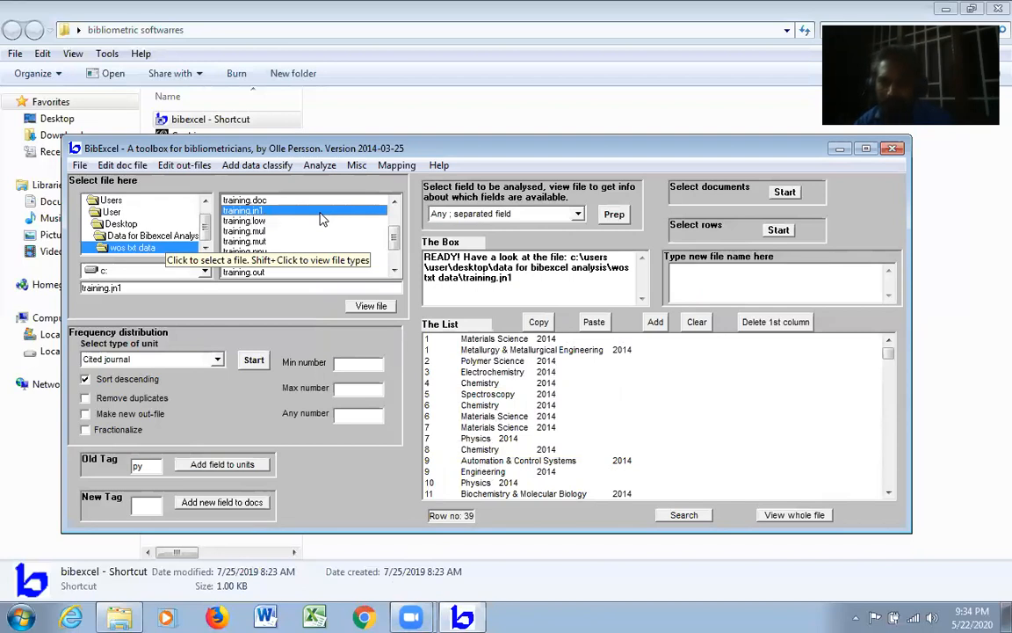
- Switch to Excel and browse for a file to open in the Desktop folder Data for Bibexcel Analysis, subfolder wos txt data
{"action": "left_click", "coordinate": [317, 618]}
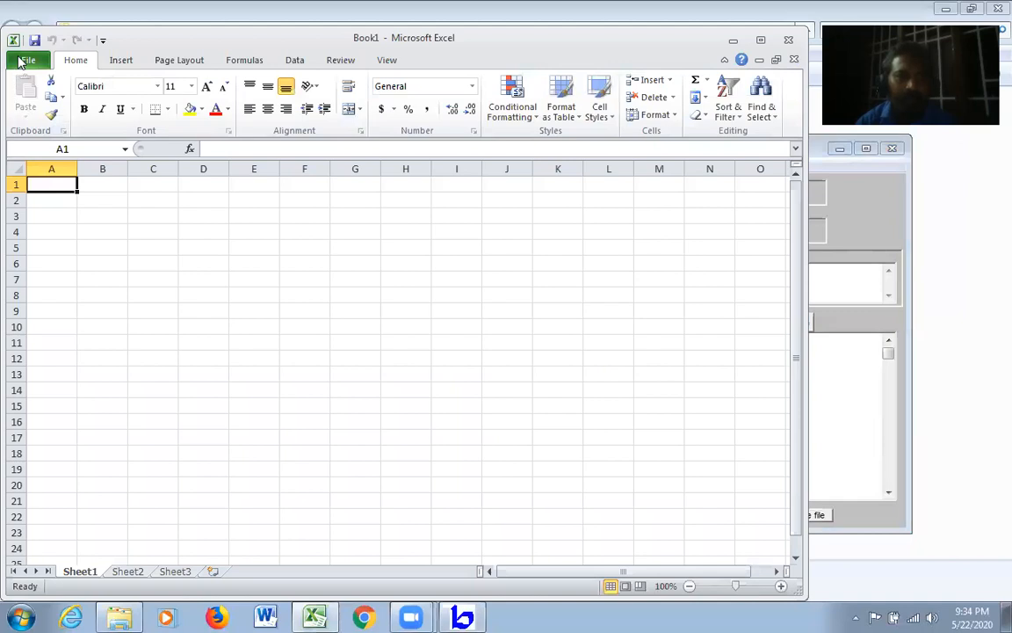
{"action": "left_click", "coordinate": [22, 59]}
{"action": "left_click", "coordinate": [64, 130]}
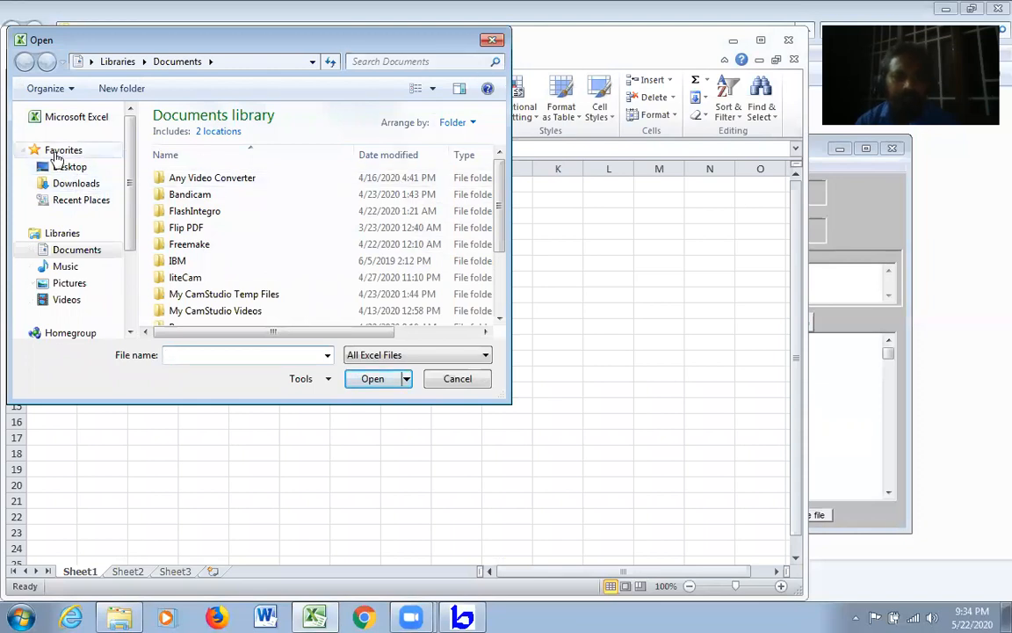
{"action": "left_click", "coordinate": [53, 167]}
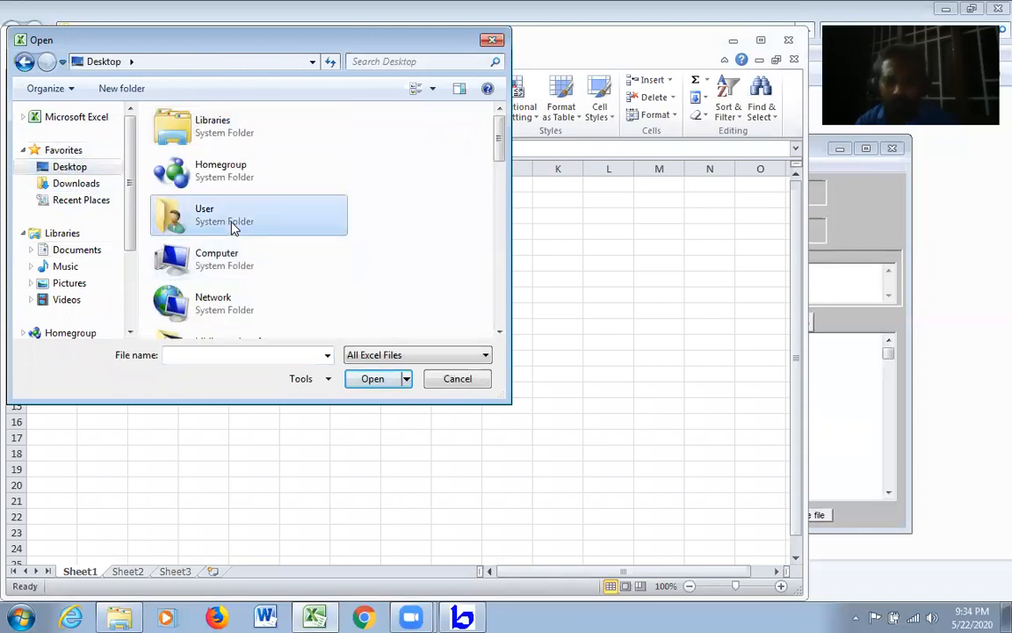
{"action": "scroll", "coordinate": [233, 227], "scroll_direction": "down", "scroll_amount": 5}
{"action": "double_click", "coordinate": [269, 119]}
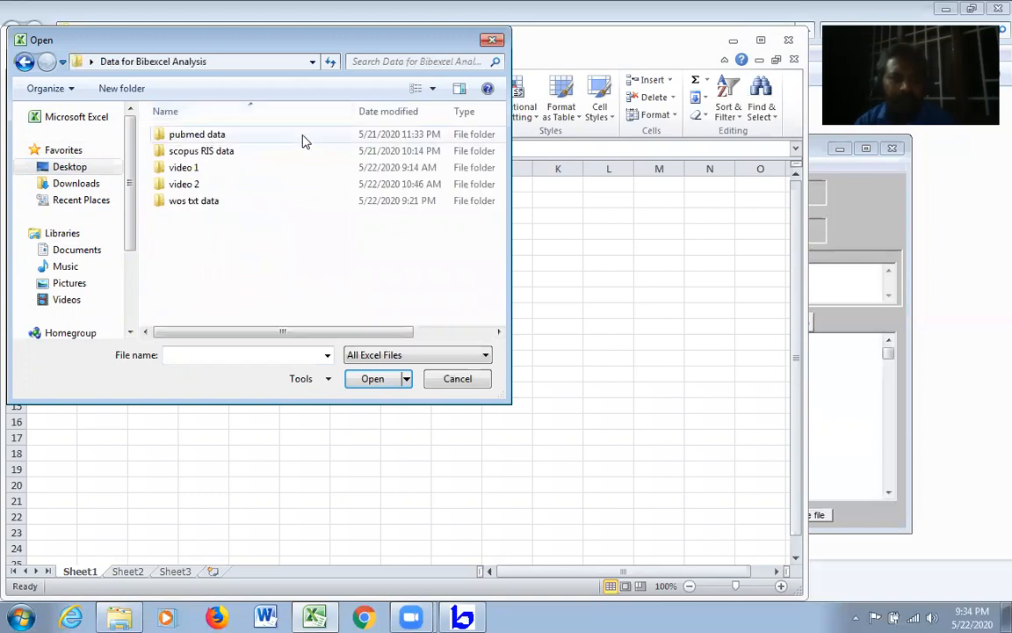
{"action": "double_click", "coordinate": [202, 204]}
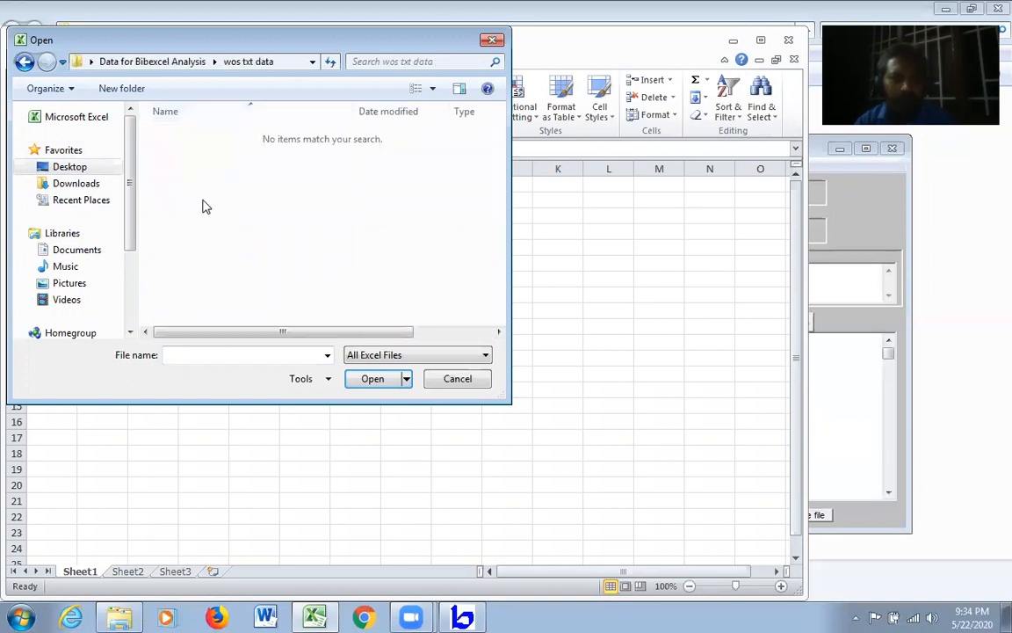
- Show all file types and open training.jn1, importing it as delimited text with the General column format
{"action": "left_click", "coordinate": [482, 356]}
{"action": "left_click", "coordinate": [365, 371]}
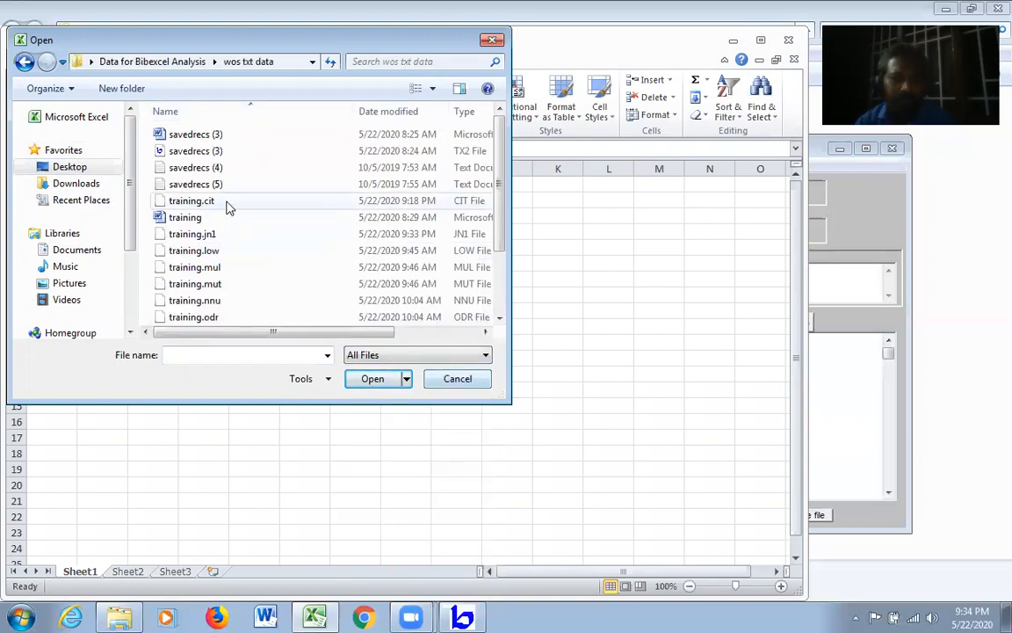
{"action": "left_click", "coordinate": [192, 234]}
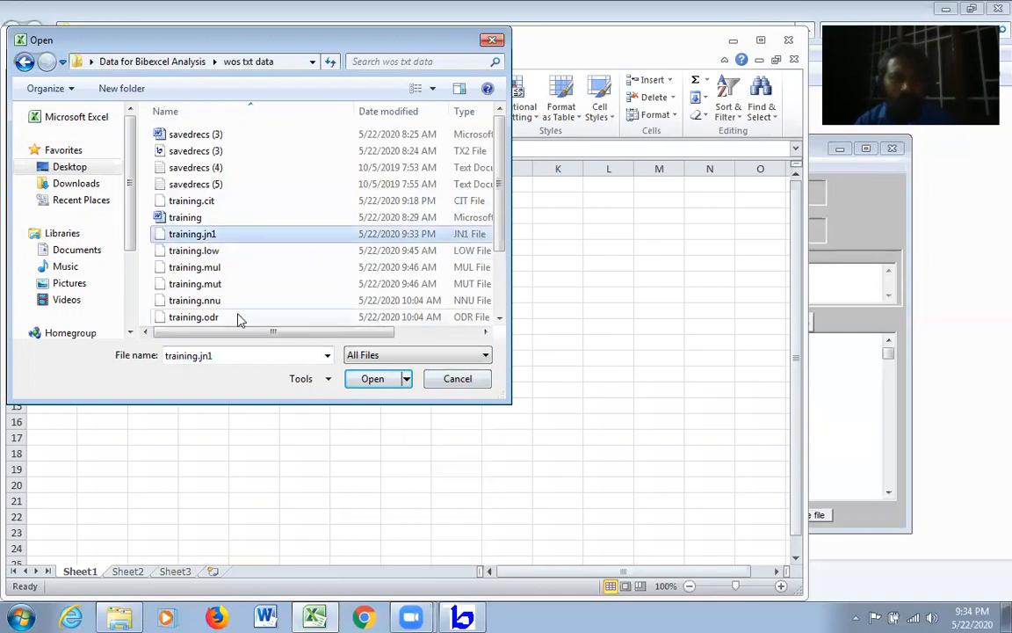
{"action": "left_click", "coordinate": [372, 379]}
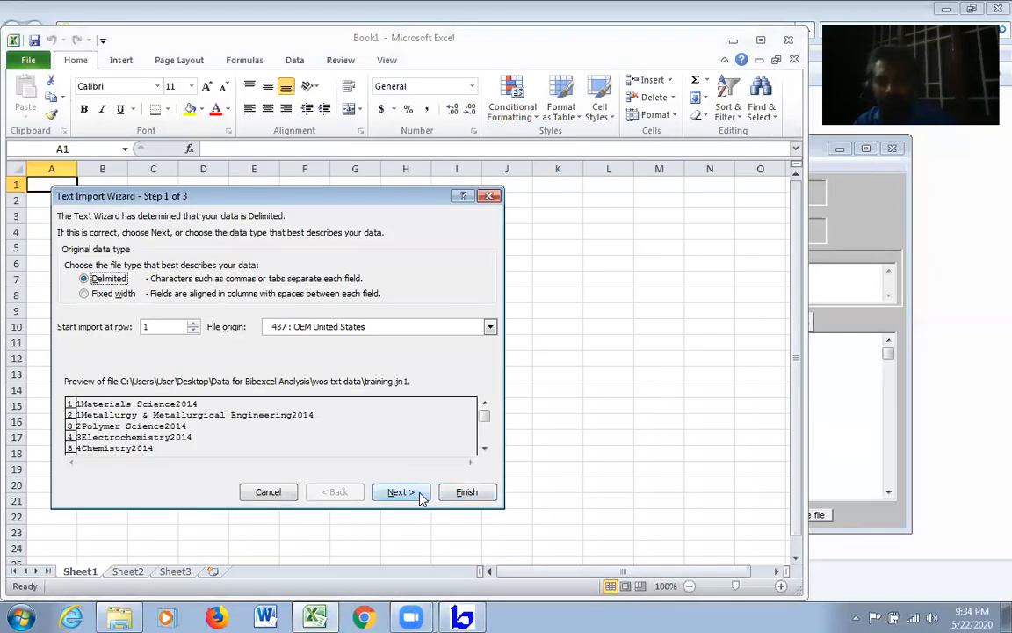
{"action": "left_click", "coordinate": [417, 494]}
{"action": "left_click", "coordinate": [422, 493]}
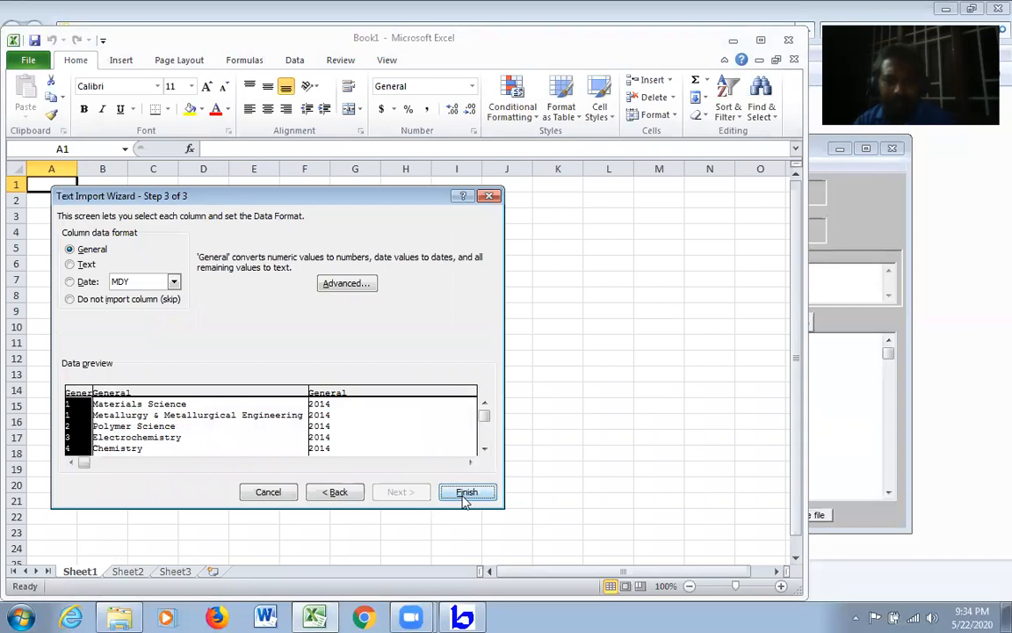
{"action": "left_click", "coordinate": [466, 494]}
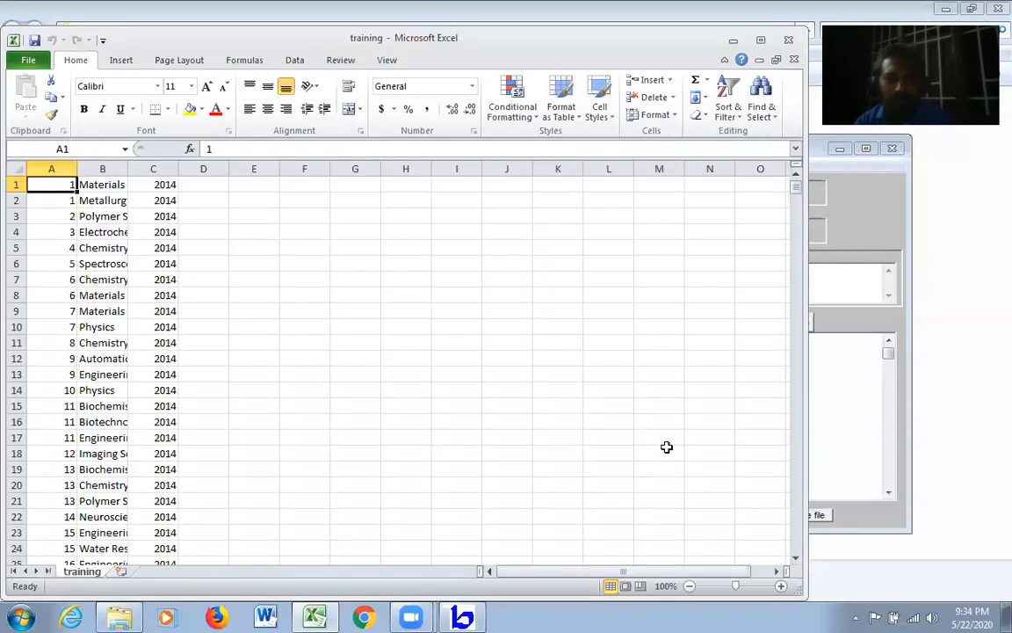
- Insert a header row above the data with the headings sno, research area and py, and widen column B
{"action": "right_click", "coordinate": [13, 185]}
{"action": "left_click", "coordinate": [55, 287]}
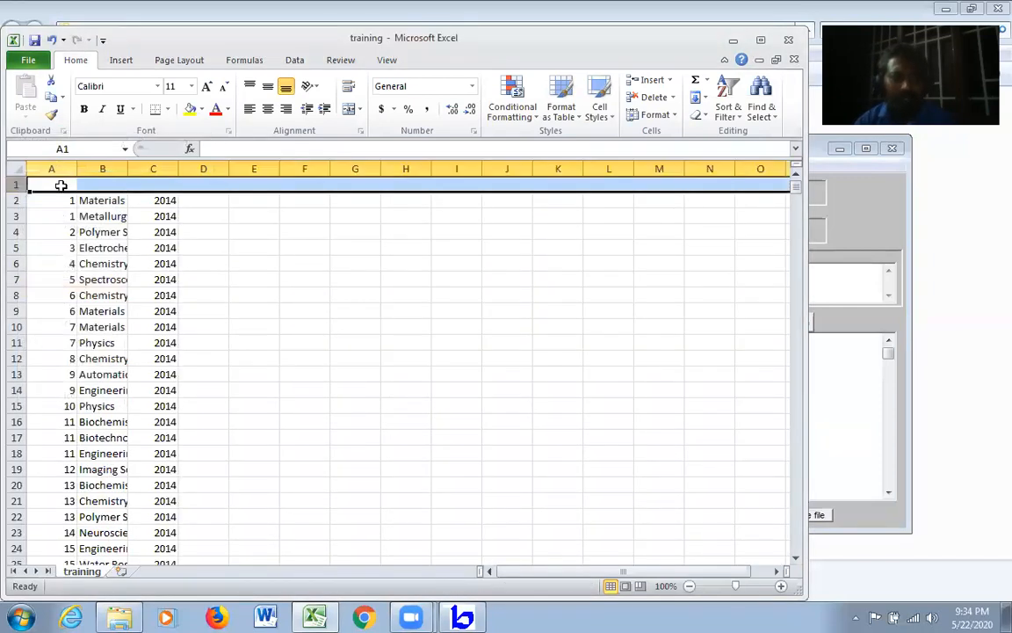
{"action": "left_click", "coordinate": [61, 186]}
{"action": "type", "text": "sno"}
{"action": "key", "text": "Tab"}
{"action": "type", "text": "re"}
{"action": "type", "text": "sear"}
{"action": "type", "text": "ch are"}
{"action": "type", "text": "a"}
{"action": "key", "text": "Tab"}
{"action": "type", "text": "py"}
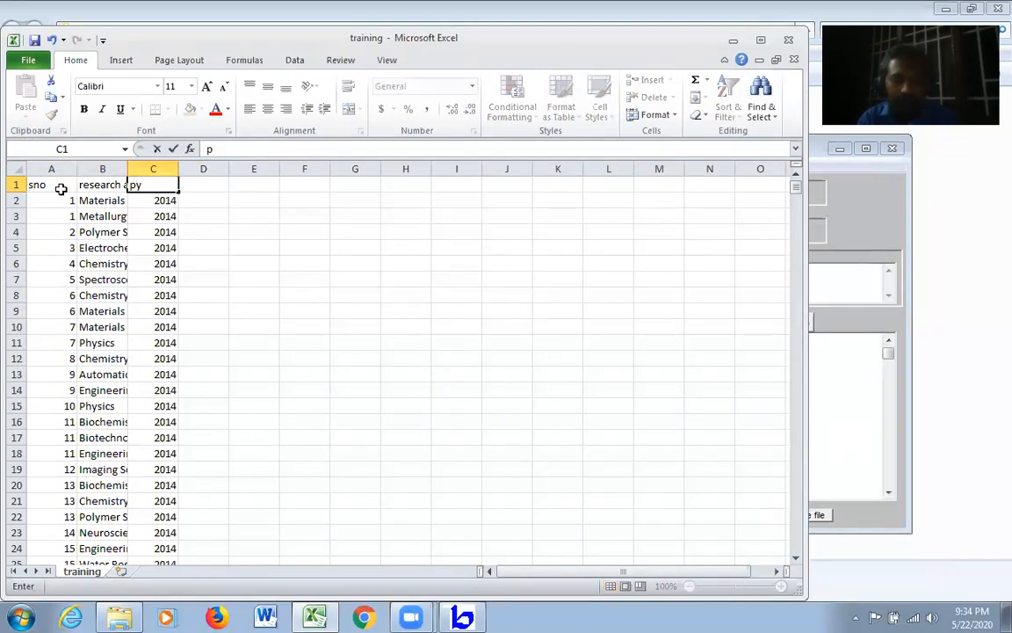
{"action": "key", "text": "Return"}
{"action": "left_click_drag", "start_coordinate": [127, 169], "coordinate": [239, 168]}
{"action": "left_click", "coordinate": [413, 276]}
- Create a PivotTable on a new worksheet from the whole data range A1:C979
{"action": "left_click_drag", "start_coordinate": [55, 184], "coordinate": [261, 185]}
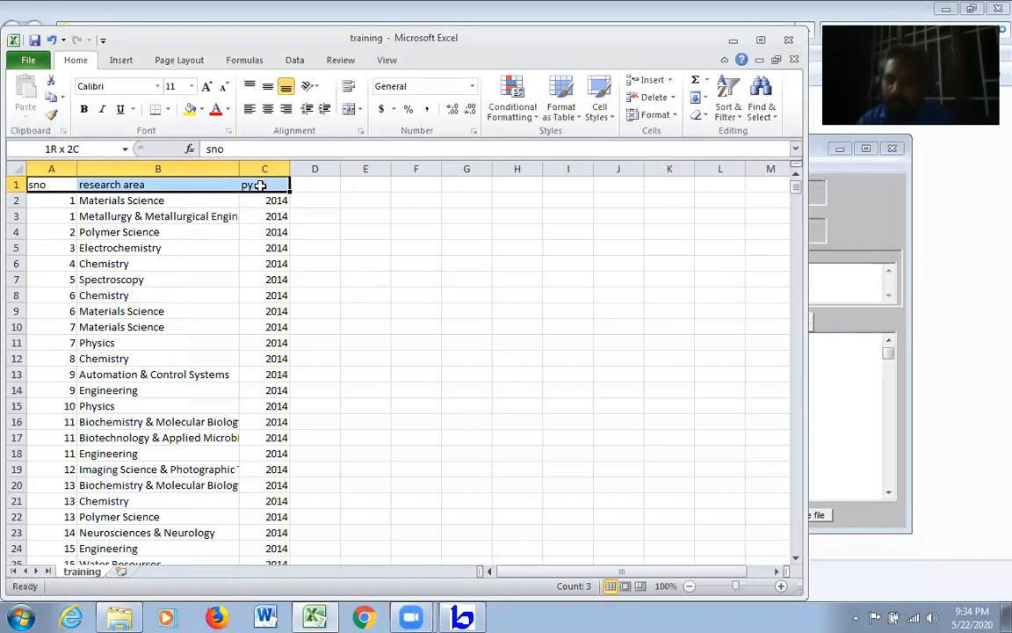
{"action": "key", "text": "ctrl+shift+Down"}
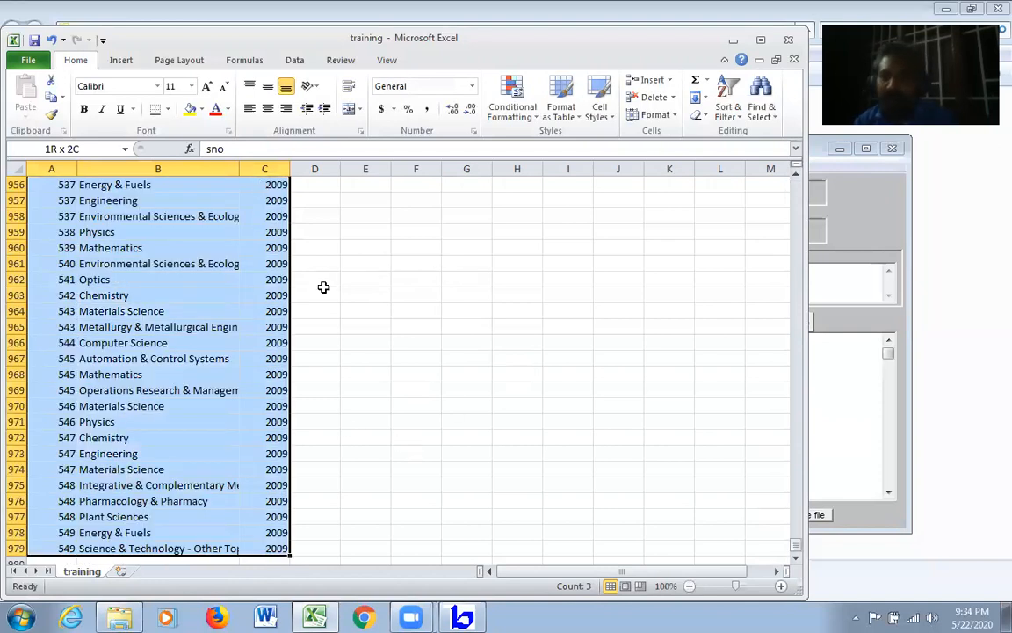
{"action": "left_click", "coordinate": [121, 60]}
{"action": "left_click", "coordinate": [31, 123]}
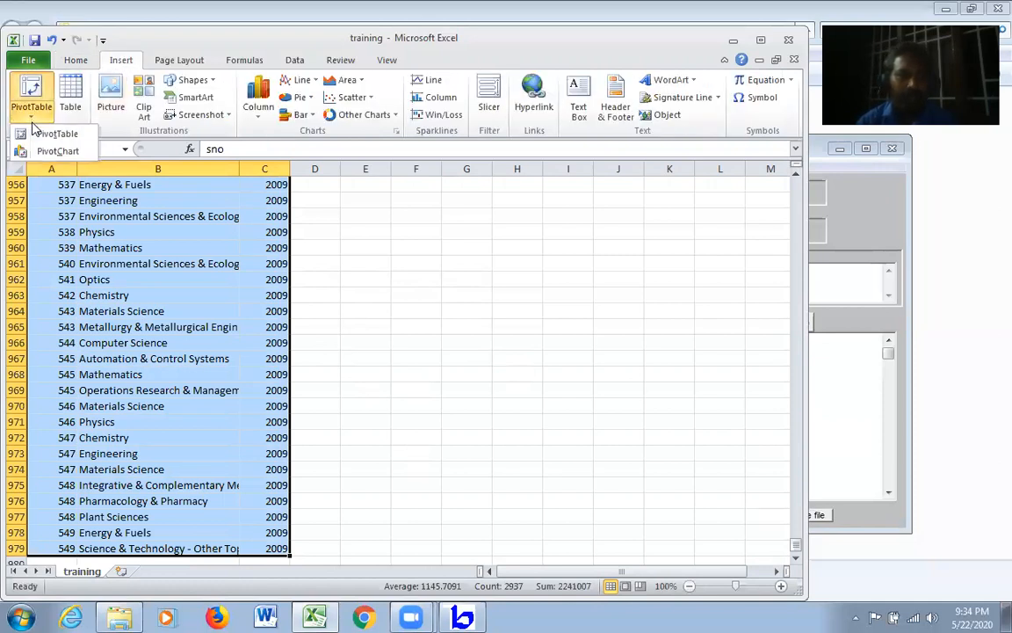
{"action": "left_click", "coordinate": [57, 134]}
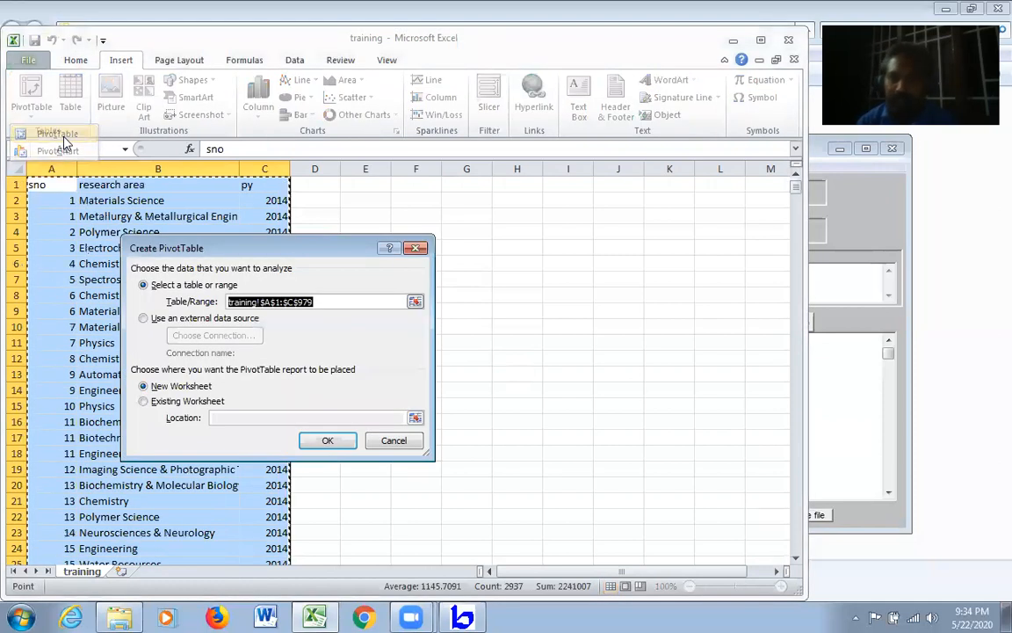
{"action": "left_click", "coordinate": [302, 441]}
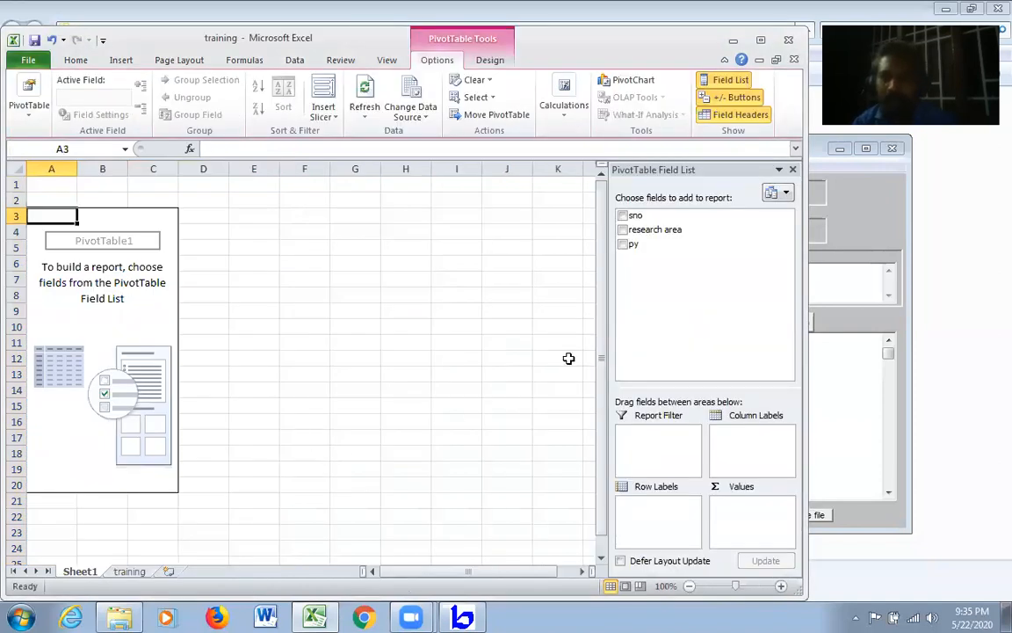
- Lay out the PivotTable with research area as row labels, py as column labels and sno as values
{"action": "left_click_drag", "start_coordinate": [667, 237], "coordinate": [664, 518]}
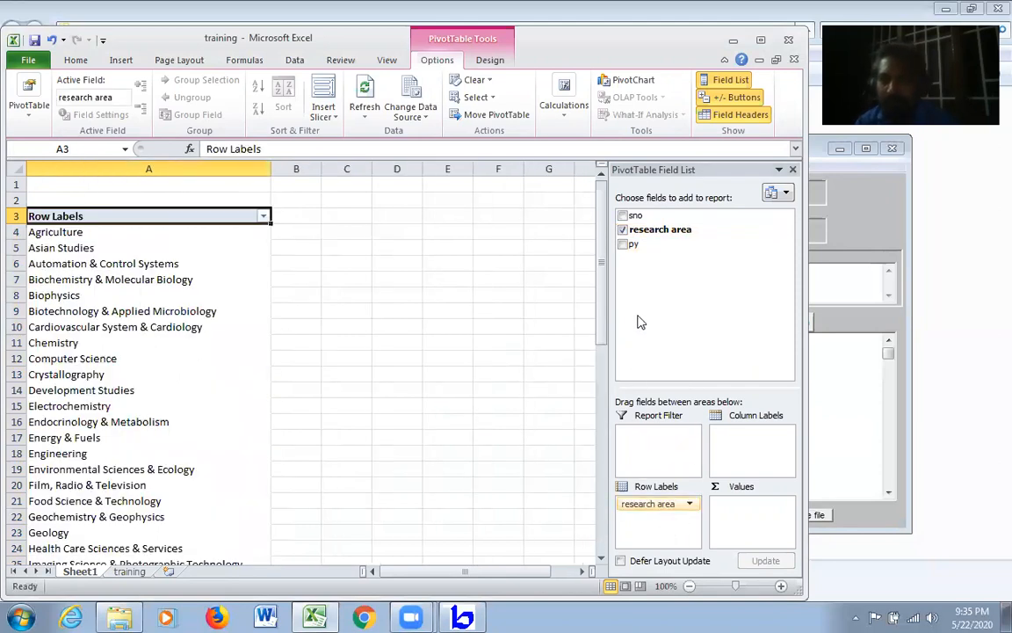
{"action": "left_click_drag", "start_coordinate": [632, 246], "coordinate": [763, 451]}
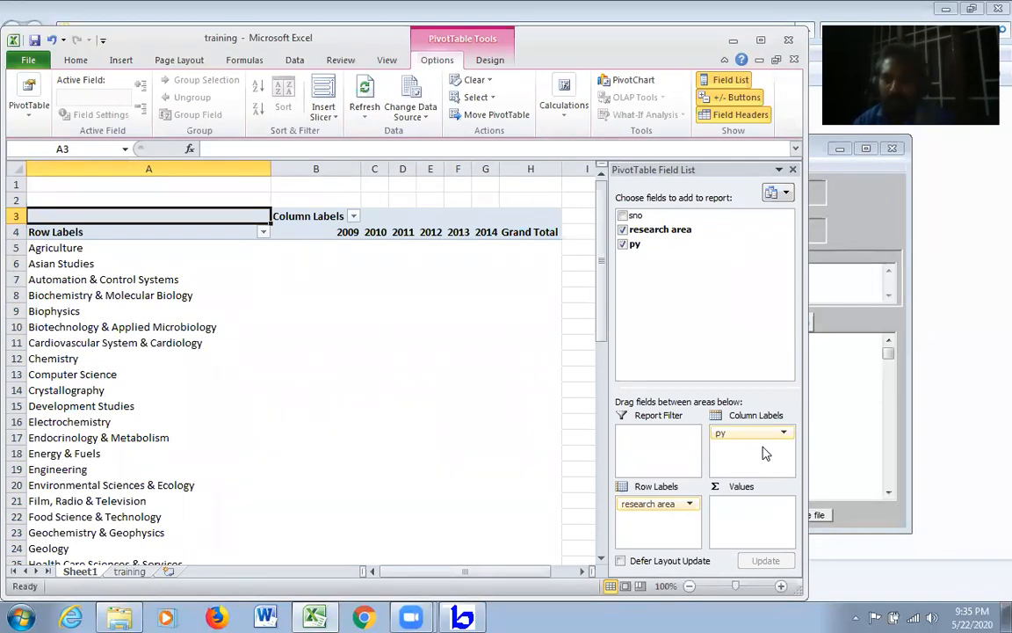
{"action": "left_click_drag", "start_coordinate": [649, 217], "coordinate": [757, 519]}
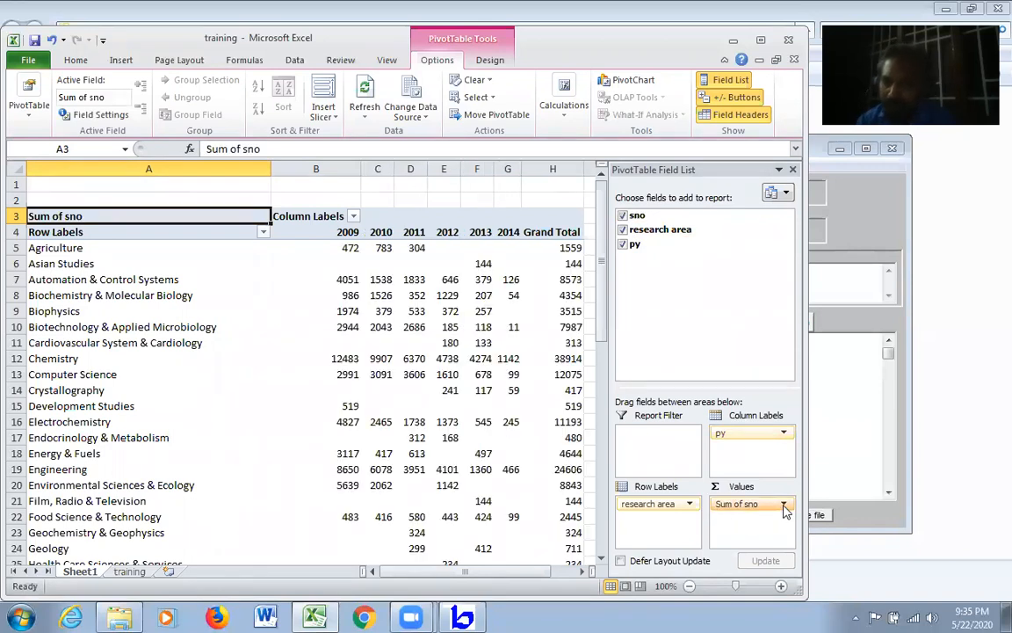
- Summarize the PivotTable's sno values by Count
{"action": "left_click", "coordinate": [785, 508]}
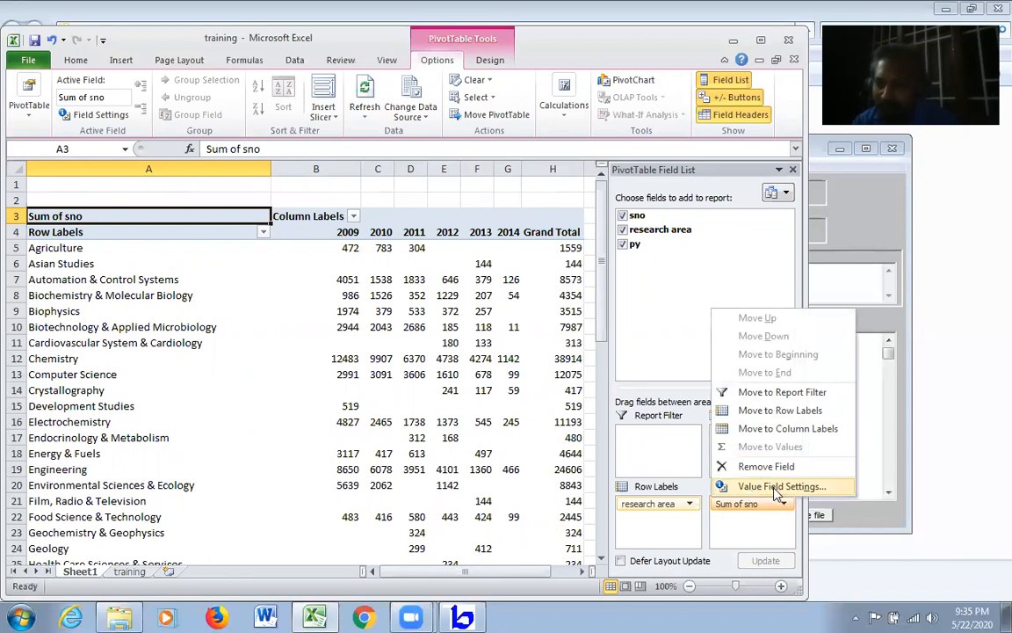
{"action": "left_click", "coordinate": [777, 488]}
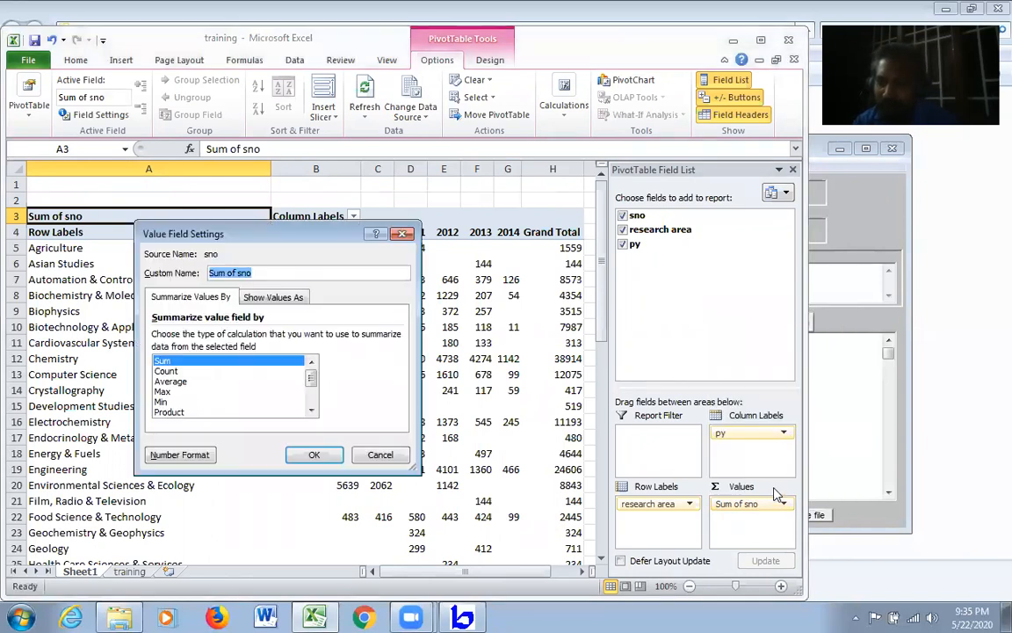
{"action": "left_click", "coordinate": [167, 371]}
{"action": "left_click", "coordinate": [314, 454]}
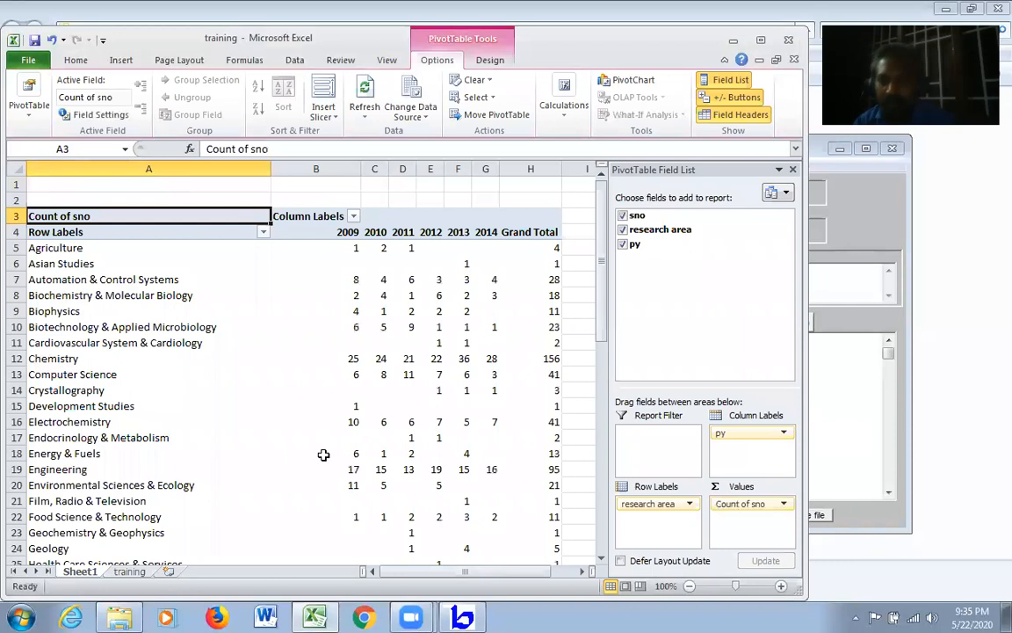
- Maximize the workbook window and sort the research areas by their Grand Total values from largest to smallest
{"action": "left_click", "coordinate": [761, 39]}
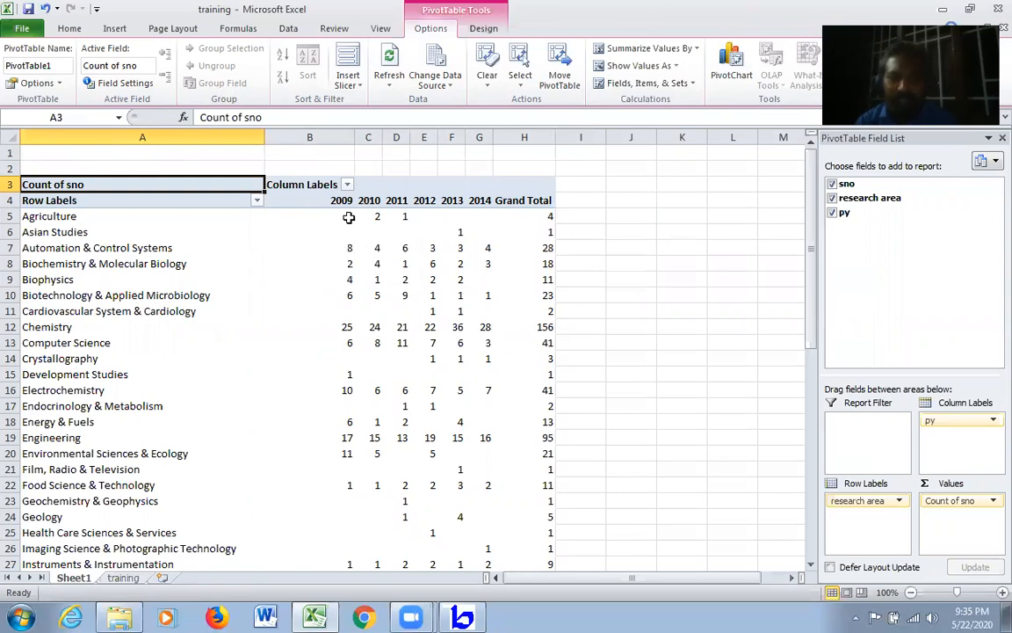
{"action": "left_click", "coordinate": [524, 219]}
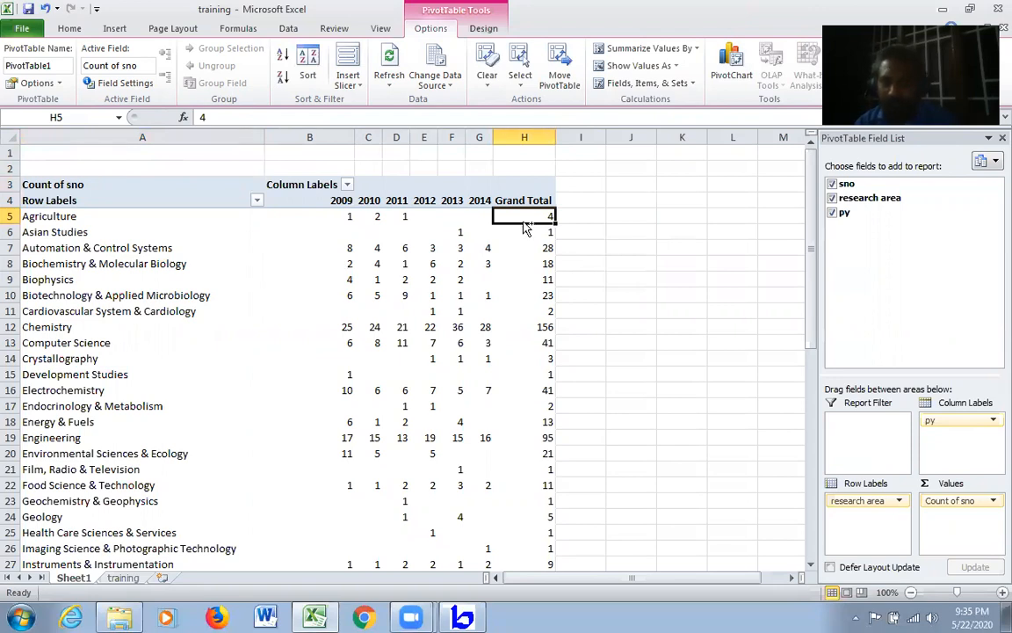
{"action": "key", "text": "ctrl+shift+Down"}
{"action": "key", "text": "ctrl+shift+Up"}
{"action": "key", "text": "ctrl+shift+Down"}
{"action": "key", "text": "shift+Up"}
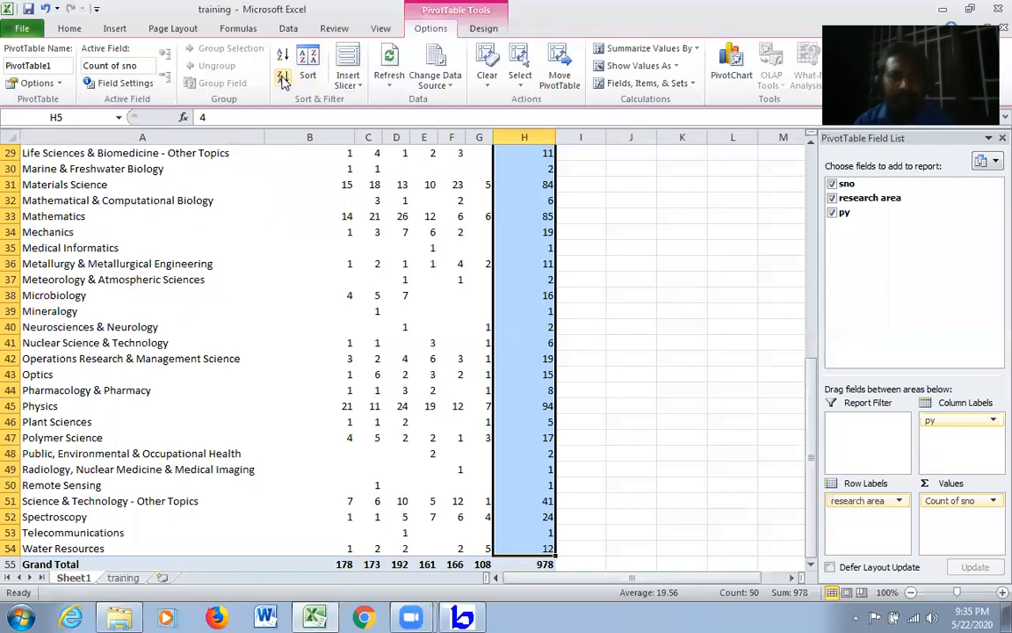
{"action": "left_click", "coordinate": [307, 70]}
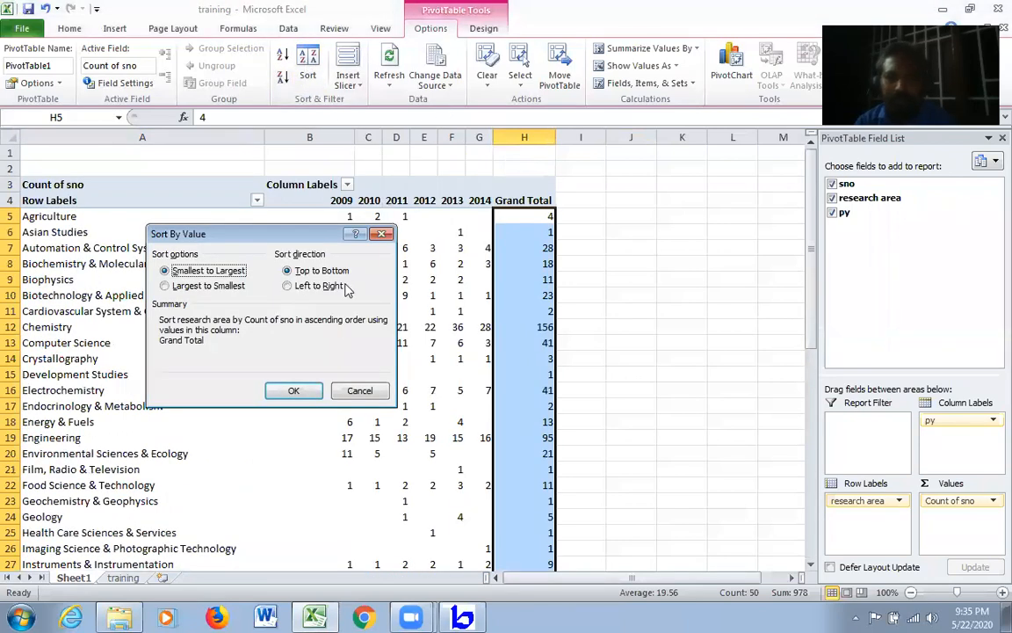
{"action": "left_click", "coordinate": [234, 287]}
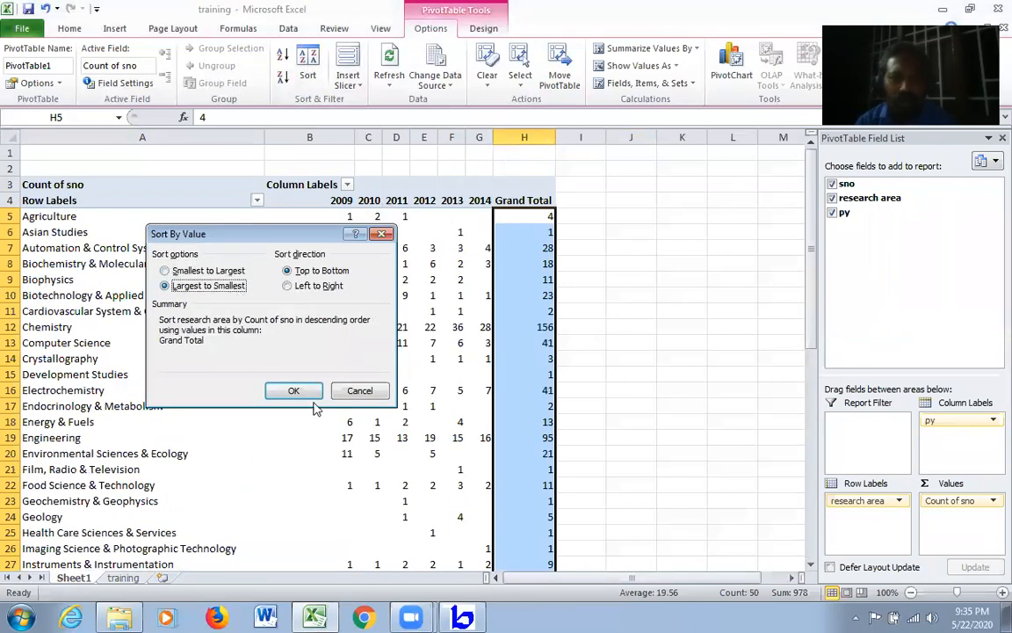
{"action": "left_click", "coordinate": [291, 388]}
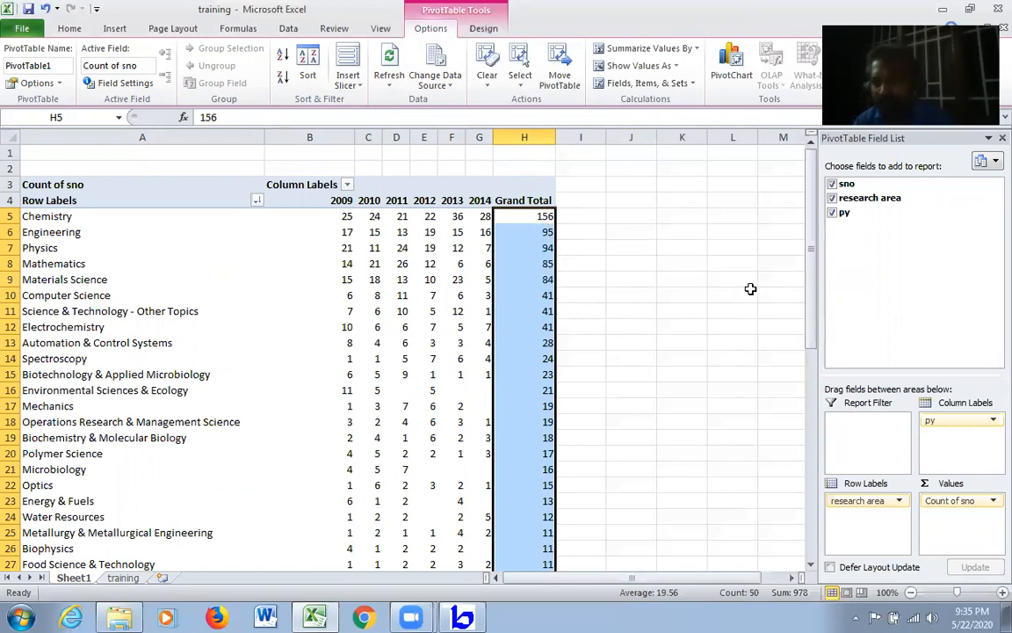
- Copy the top research areas with their yearly counts, PivotTable range A4:H28, into a new blank workbook
{"action": "left_click_drag", "start_coordinate": [50, 201], "coordinate": [506, 519]}
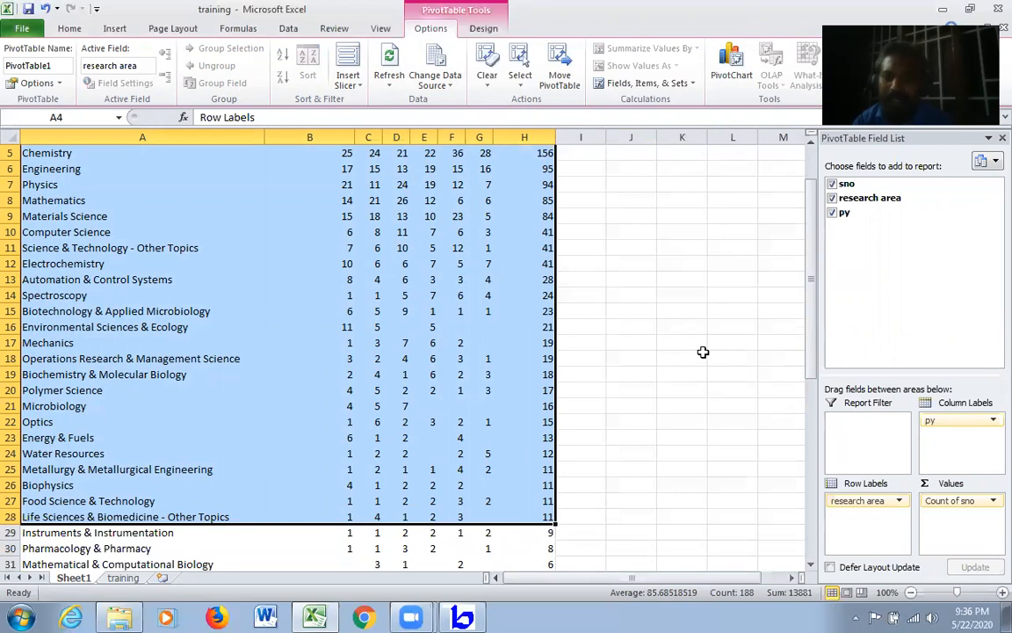
{"action": "right_click", "coordinate": [513, 232]}
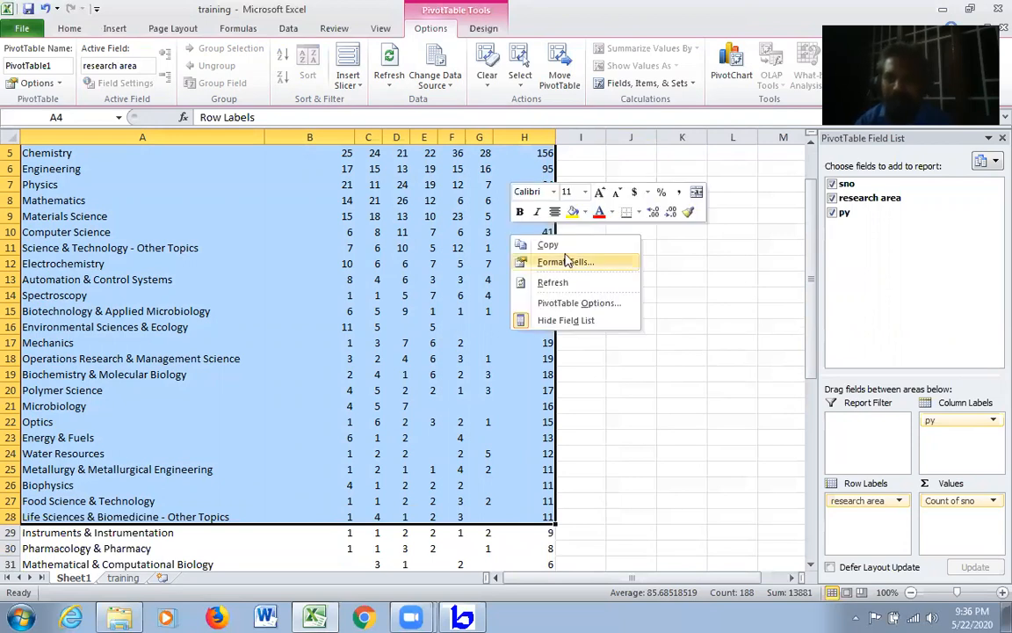
{"action": "left_click", "coordinate": [563, 245]}
{"action": "left_click", "coordinate": [22, 28]}
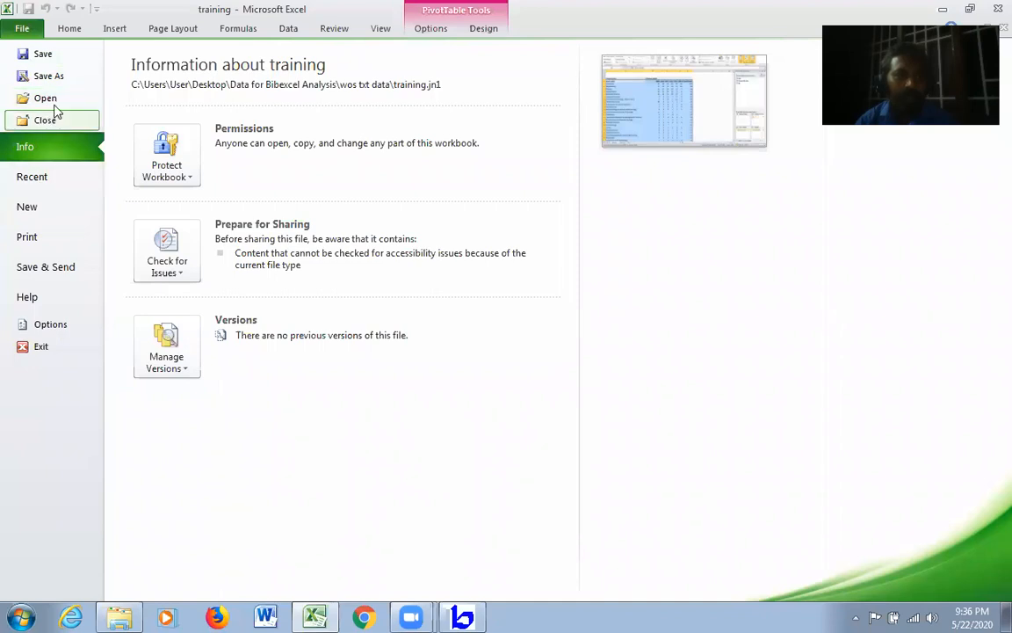
{"action": "left_click", "coordinate": [37, 208]}
{"action": "left_click", "coordinate": [790, 391]}
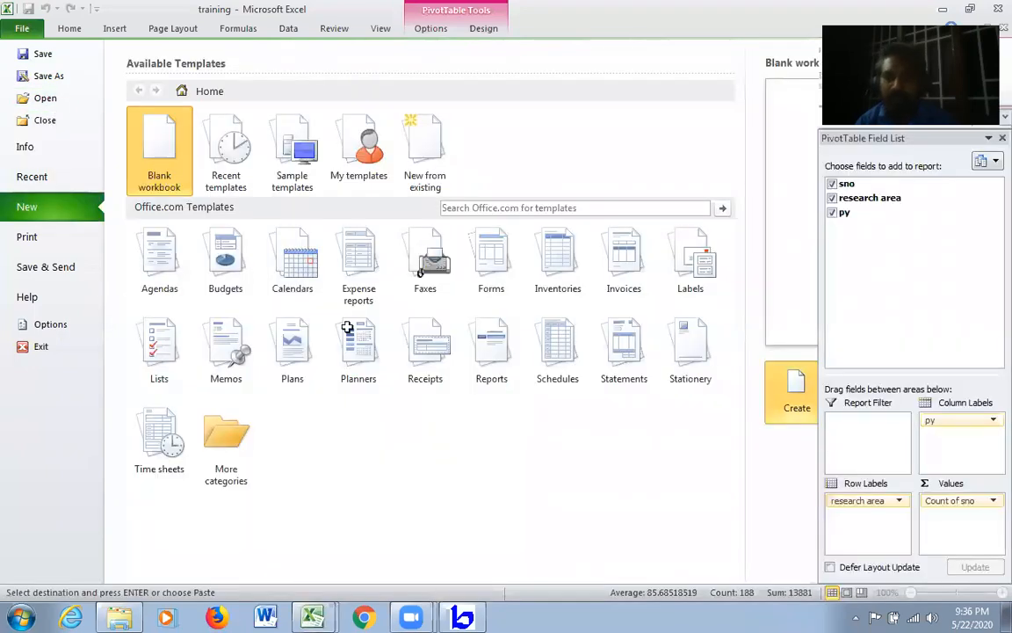
{"action": "key", "text": "ctrl+v"}
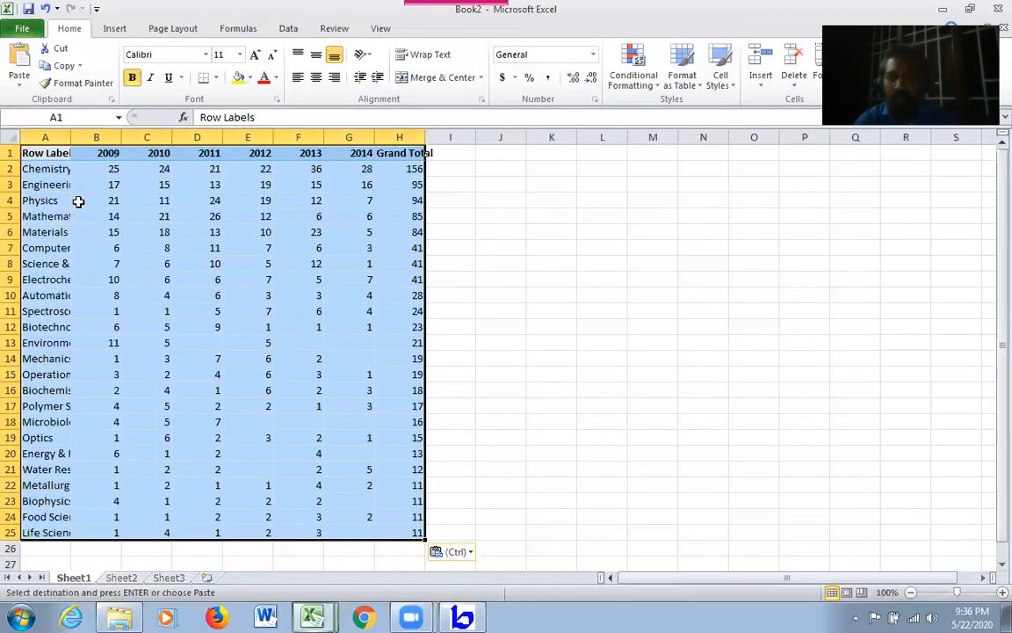
{"action": "left_click", "coordinate": [586, 311]}
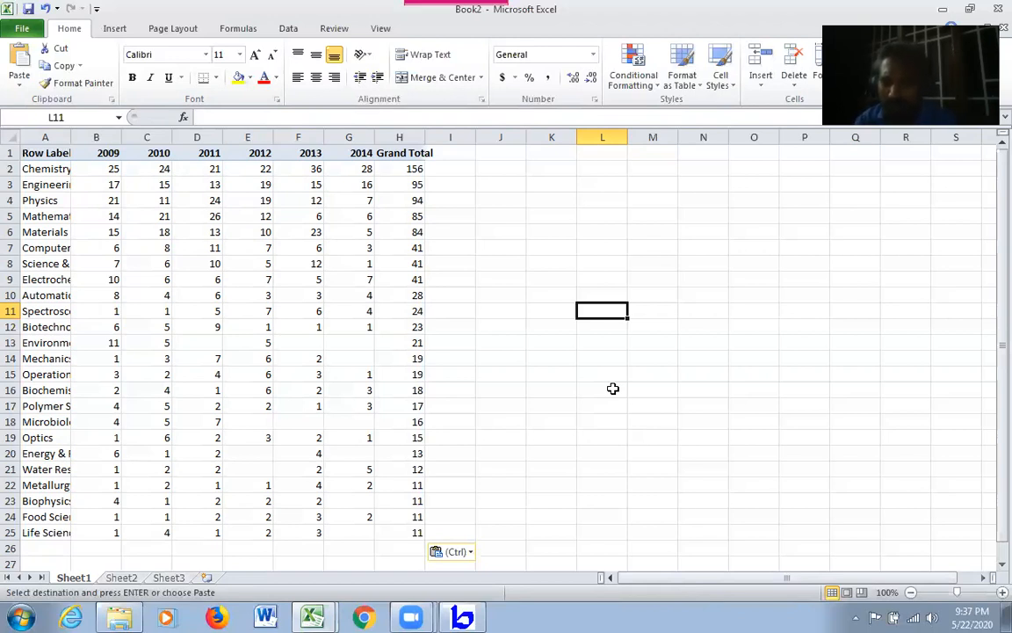
- Close both the new workbook and the training workbook without saving, discarding the clipboard contents
{"action": "left_click_drag", "start_coordinate": [722, 29], "coordinate": [562, 119]}
{"action": "left_click", "coordinate": [686, 78]}
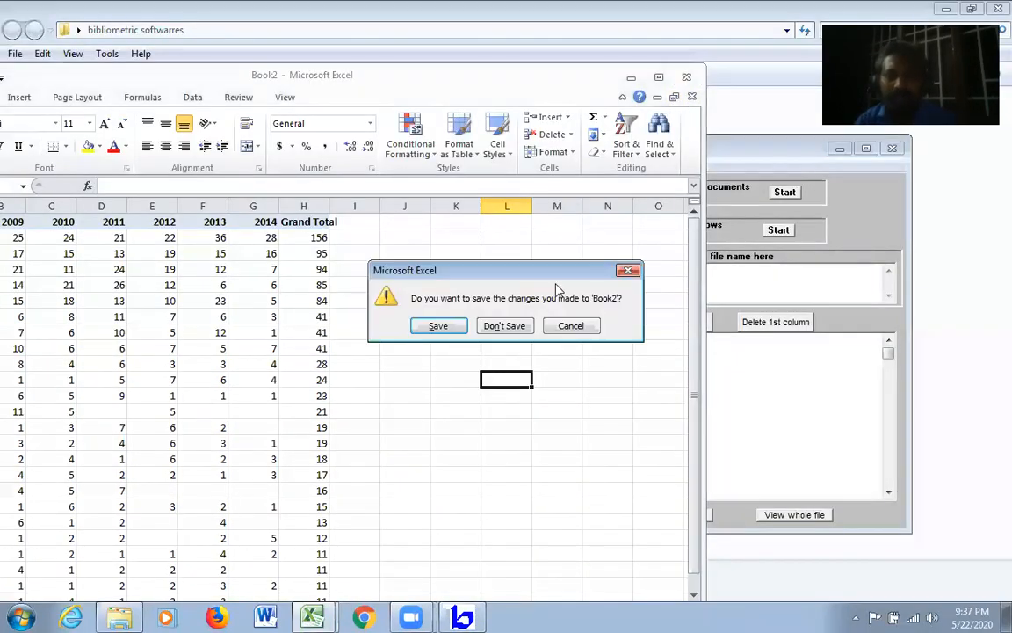
{"action": "left_click", "coordinate": [506, 326]}
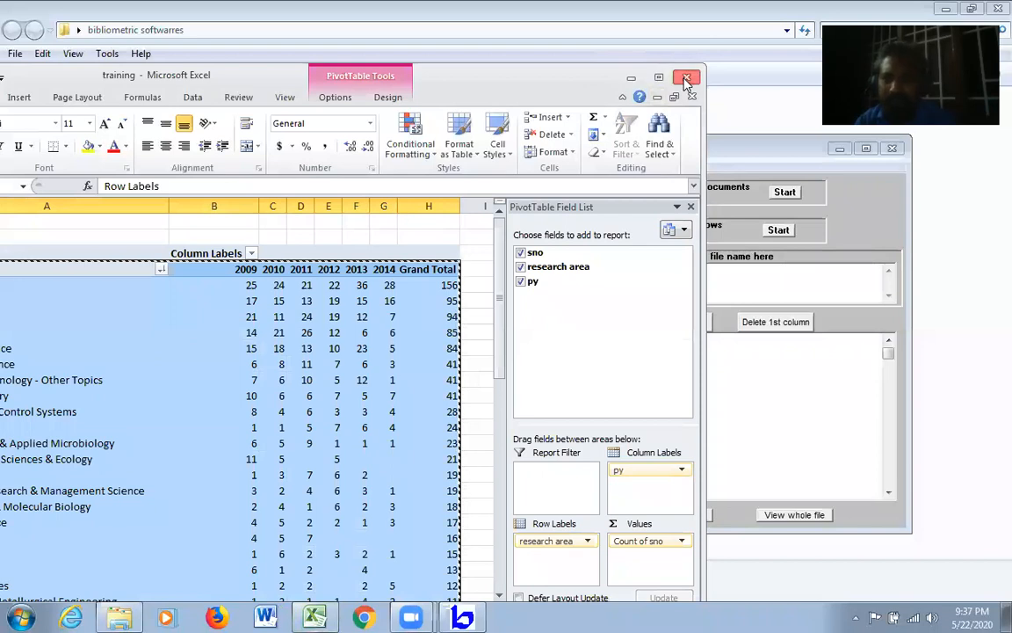
{"action": "left_click", "coordinate": [687, 77]}
{"action": "left_click", "coordinate": [502, 327]}
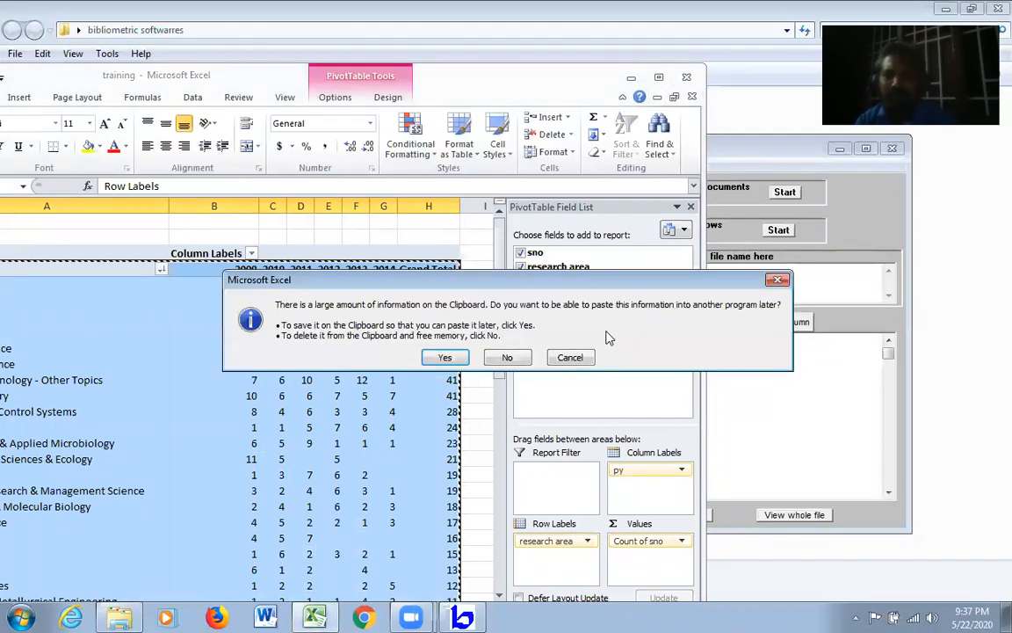
{"action": "left_click", "coordinate": [508, 357]}
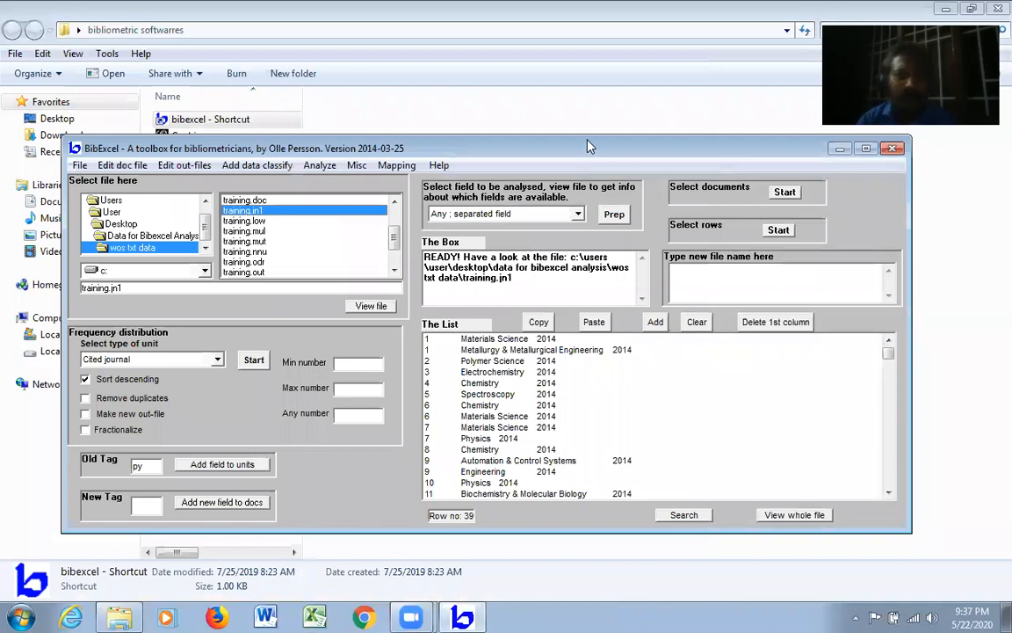
- Prepare an out-file of authors from training.doc using the au tag as Any ; separated field, without keeping the unit order
{"action": "left_click_drag", "start_coordinate": [588, 147], "coordinate": [550, 65]}
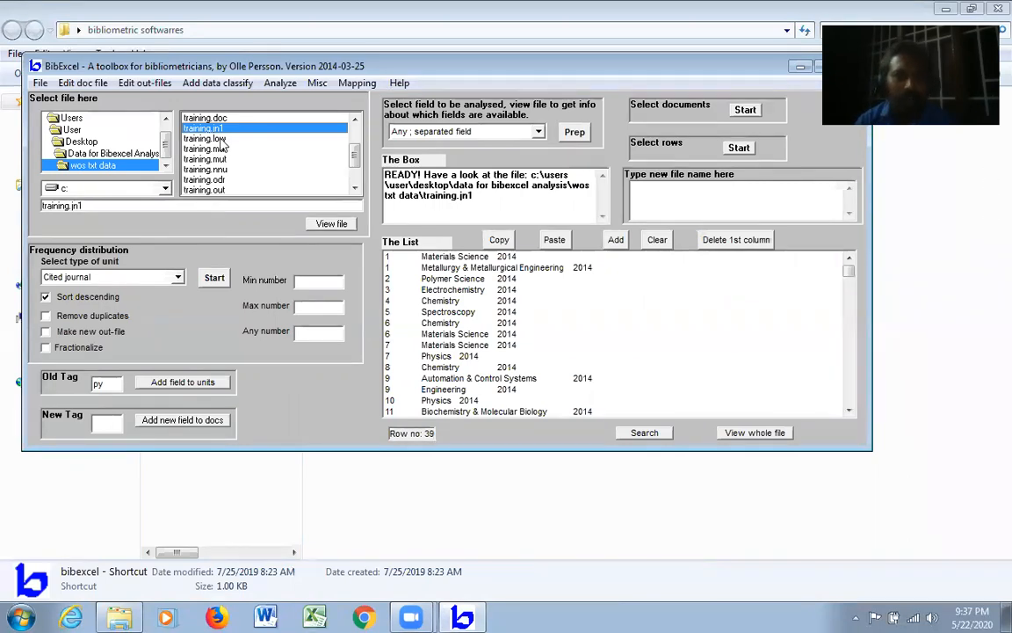
{"action": "left_click", "coordinate": [198, 118]}
{"action": "left_click", "coordinate": [332, 224]}
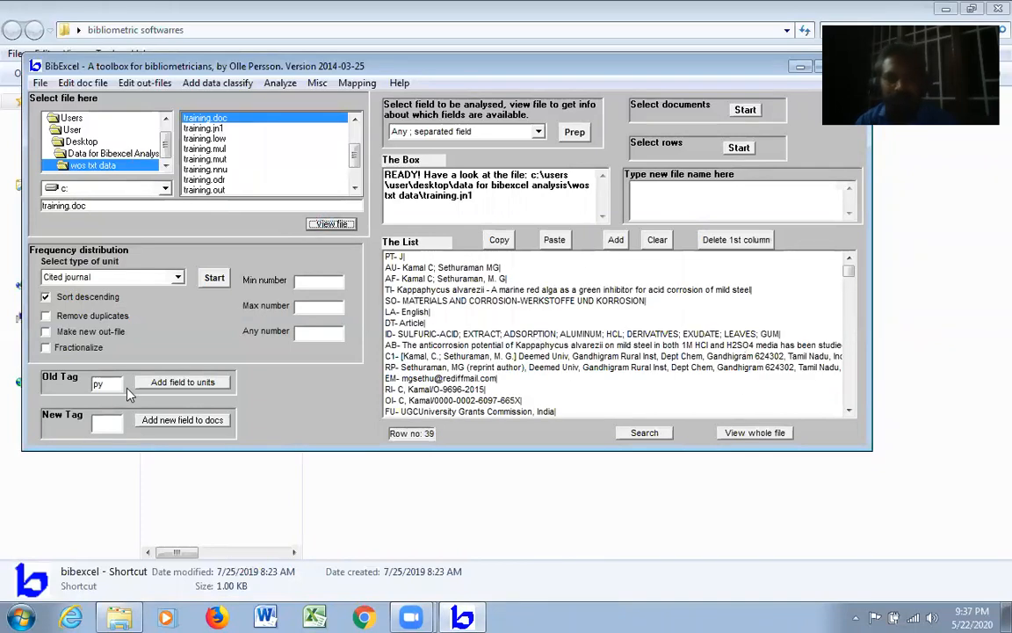
{"action": "left_click_drag", "start_coordinate": [109, 384], "coordinate": [88, 378]}
{"action": "type", "text": "au"}
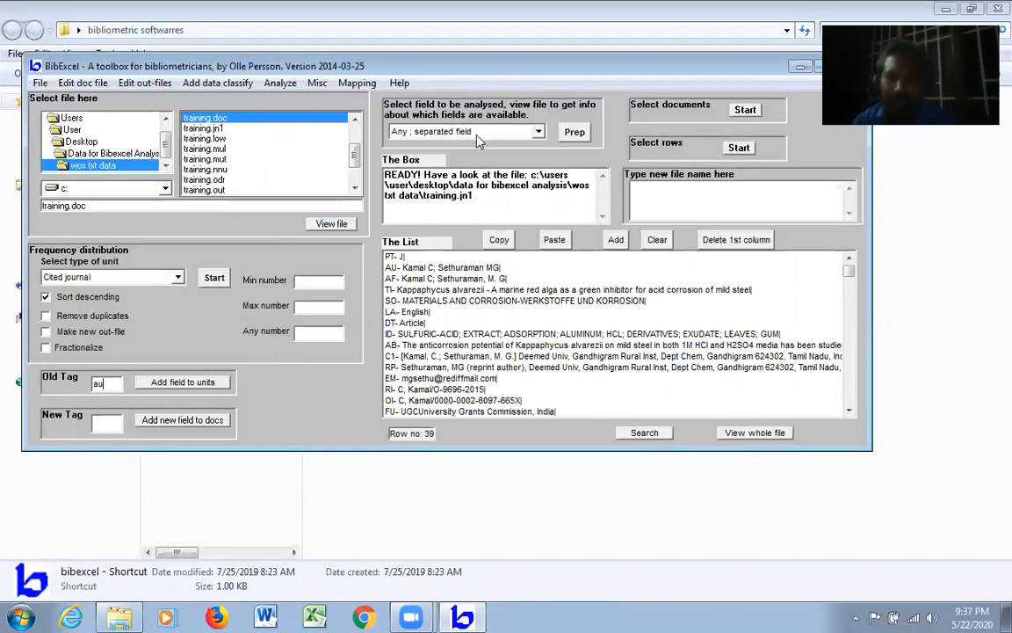
{"action": "left_click", "coordinate": [573, 132]}
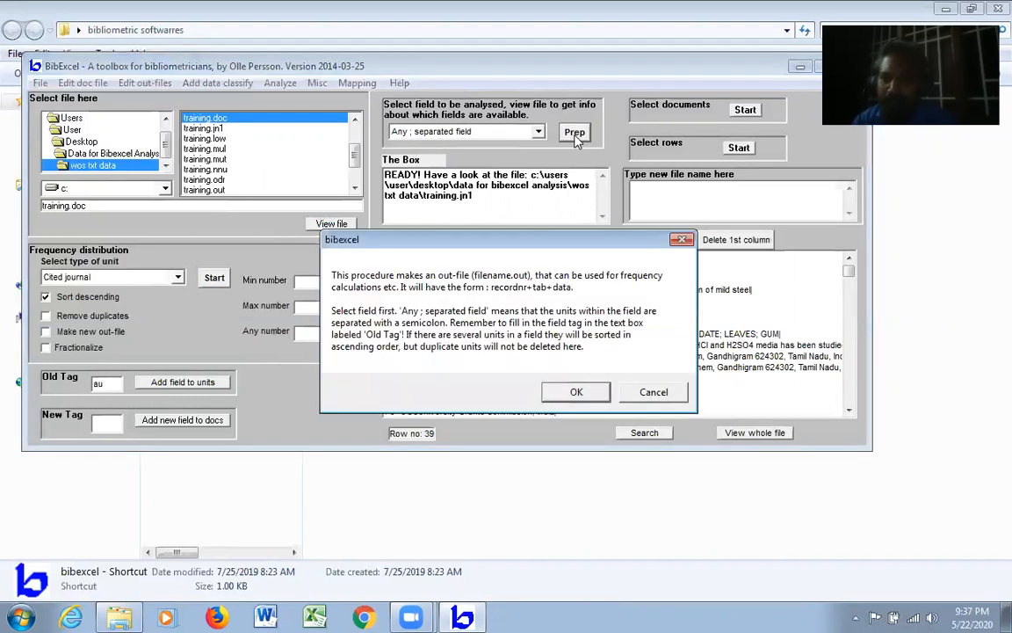
{"action": "left_click", "coordinate": [584, 393]}
{"action": "left_click", "coordinate": [582, 362]}
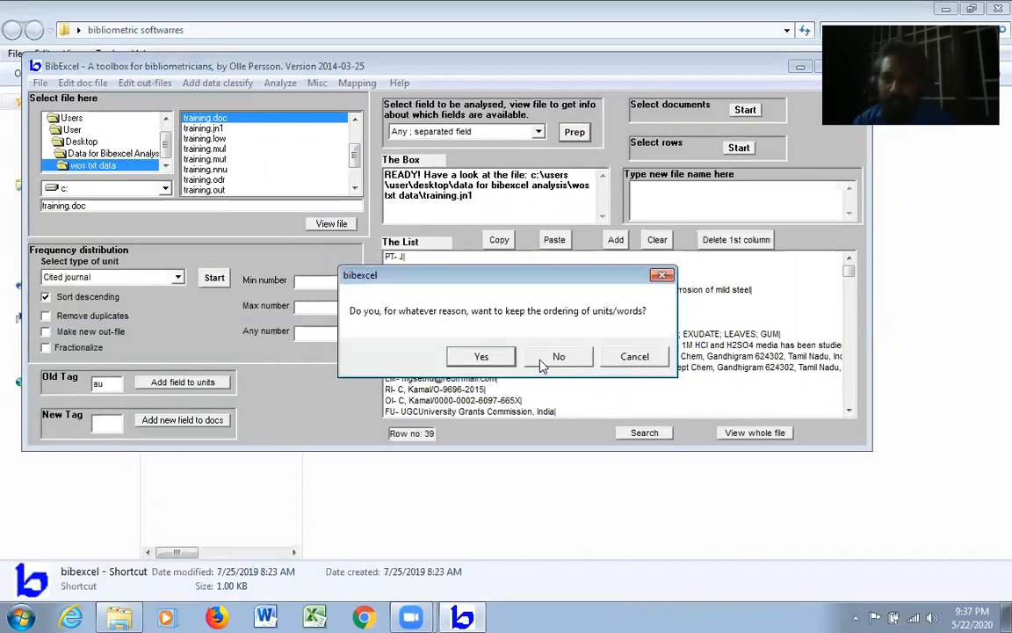
{"action": "left_click", "coordinate": [552, 359]}
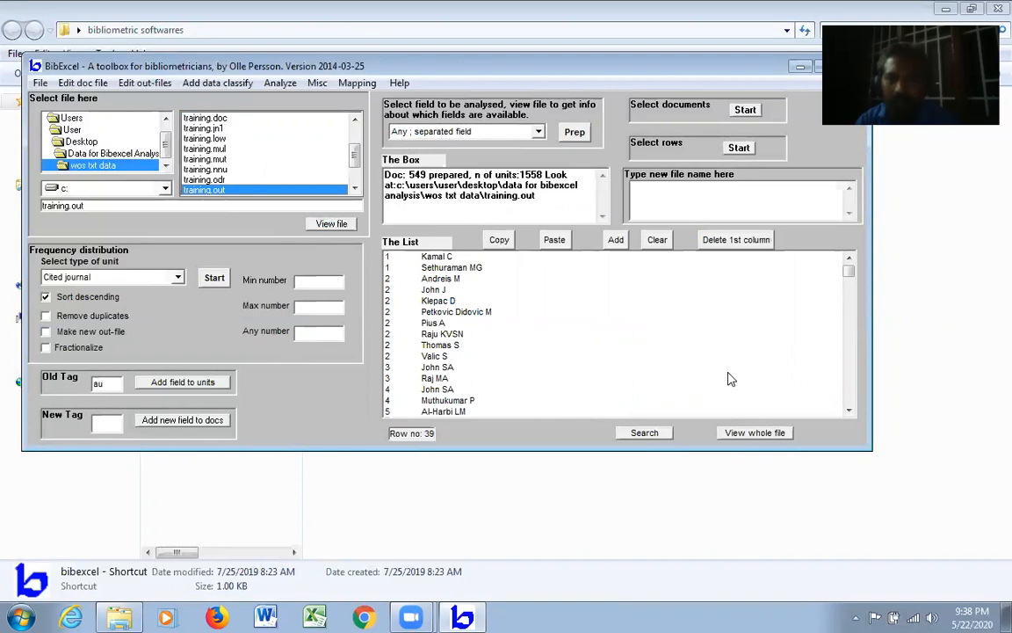
- Add the tc field to the author units in training.out, overwriting the existing training.jn1
{"action": "double_click", "coordinate": [100, 384]}
{"action": "type", "text": "tc"}
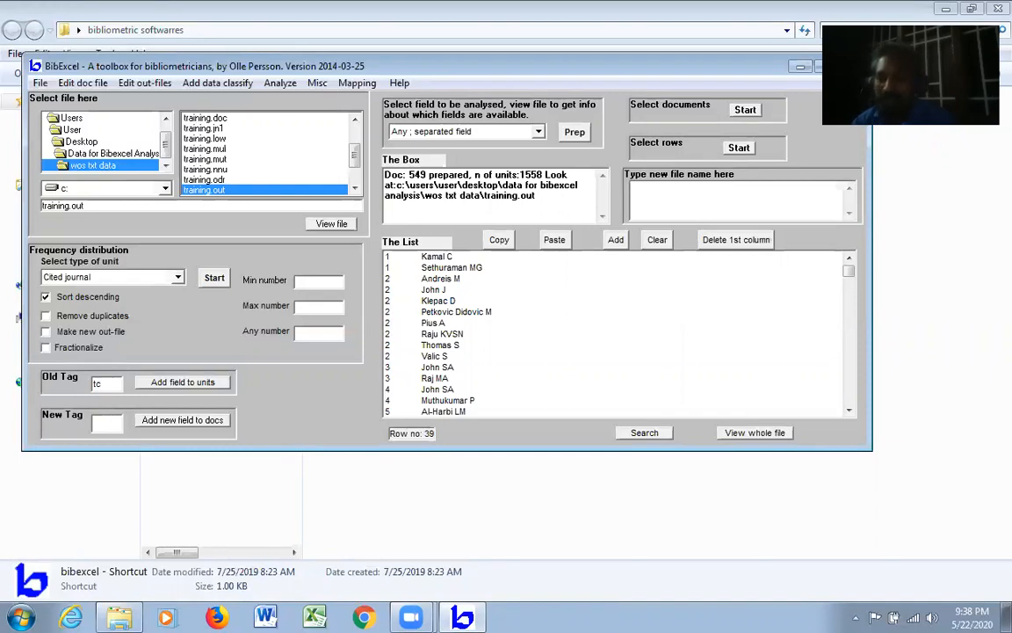
{"action": "left_click", "coordinate": [172, 385]}
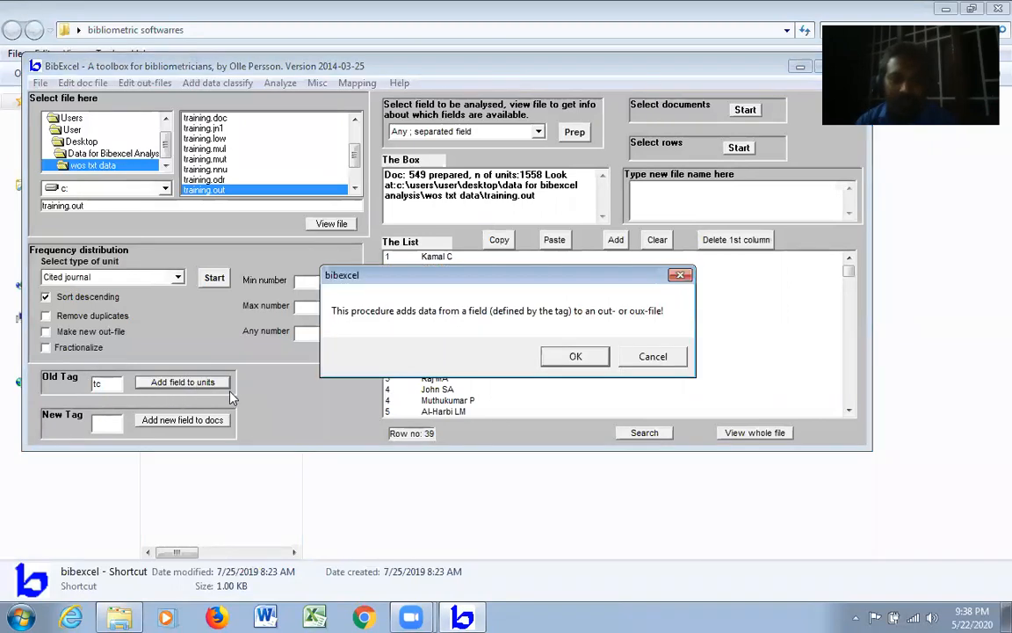
{"action": "left_click", "coordinate": [576, 359]}
{"action": "left_click", "coordinate": [522, 357]}
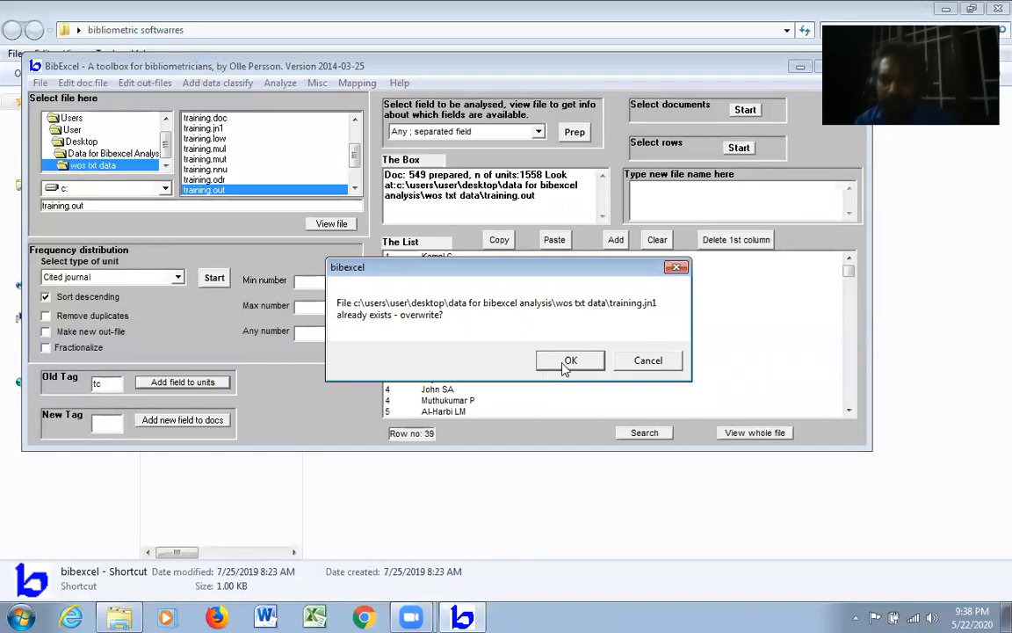
{"action": "left_click", "coordinate": [568, 362]}
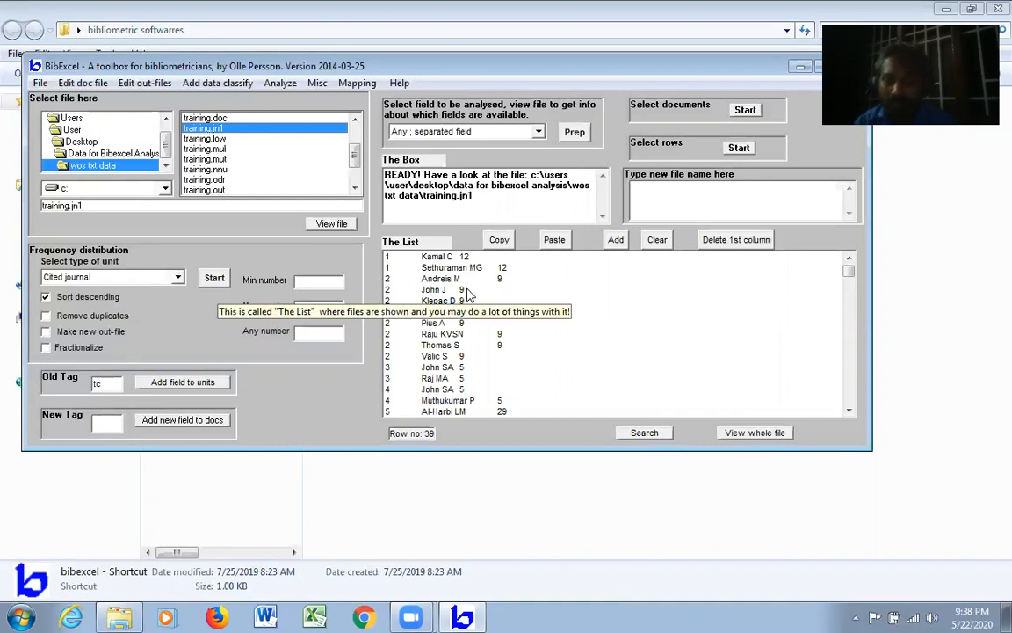
- Extract columns 2/3 of training.jn1 into a column file with Select columns
{"action": "scroll", "coordinate": [486, 396], "scroll_direction": "down", "scroll_amount": 1}
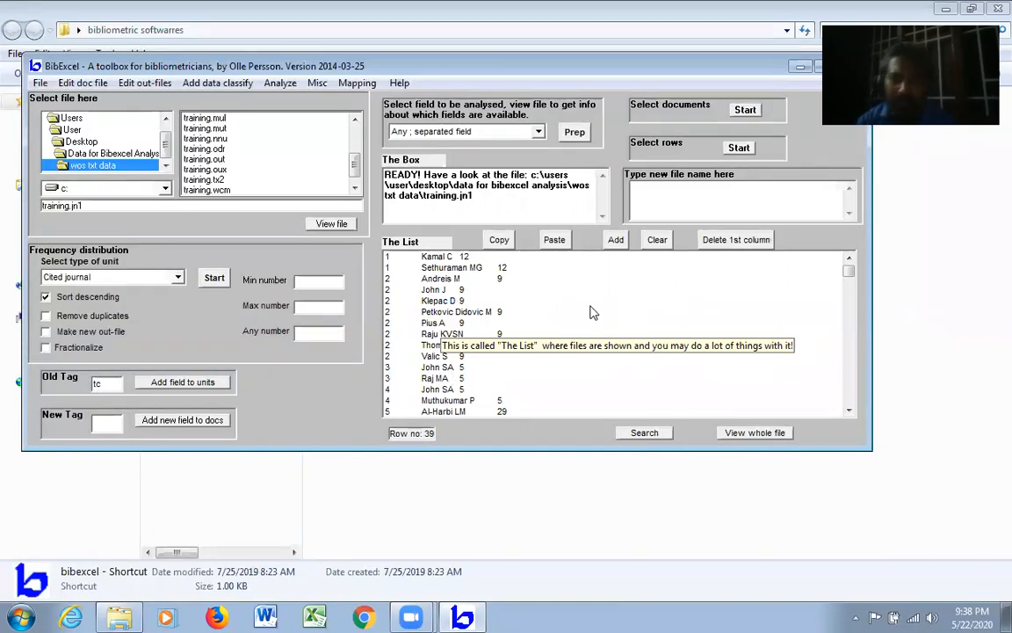
{"action": "left_click_drag", "start_coordinate": [475, 196], "coordinate": [385, 174]}
{"action": "type", "text": "2"}
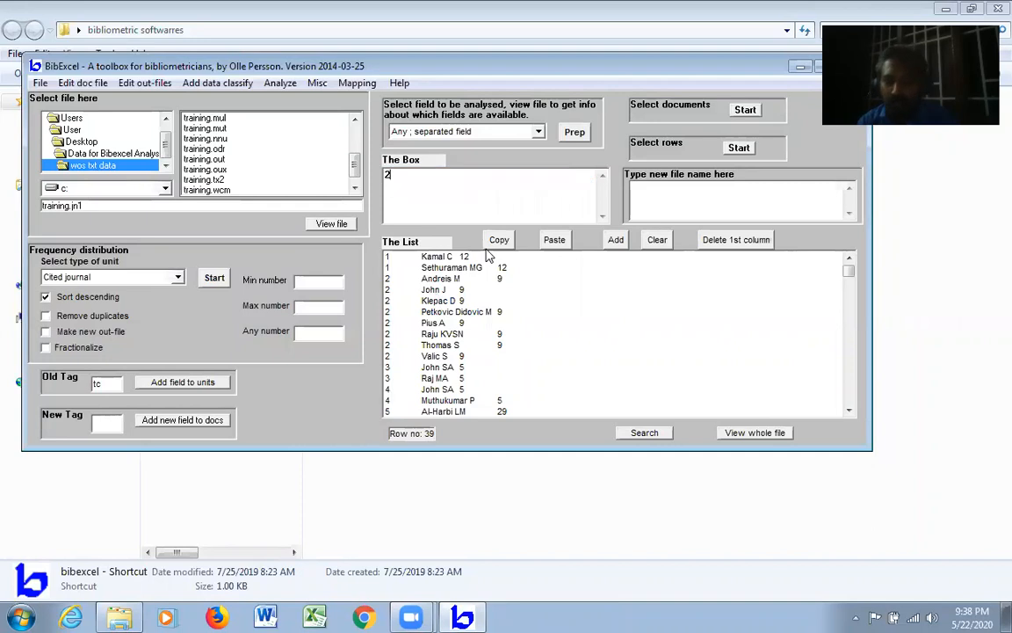
{"action": "type", "text": "/3"}
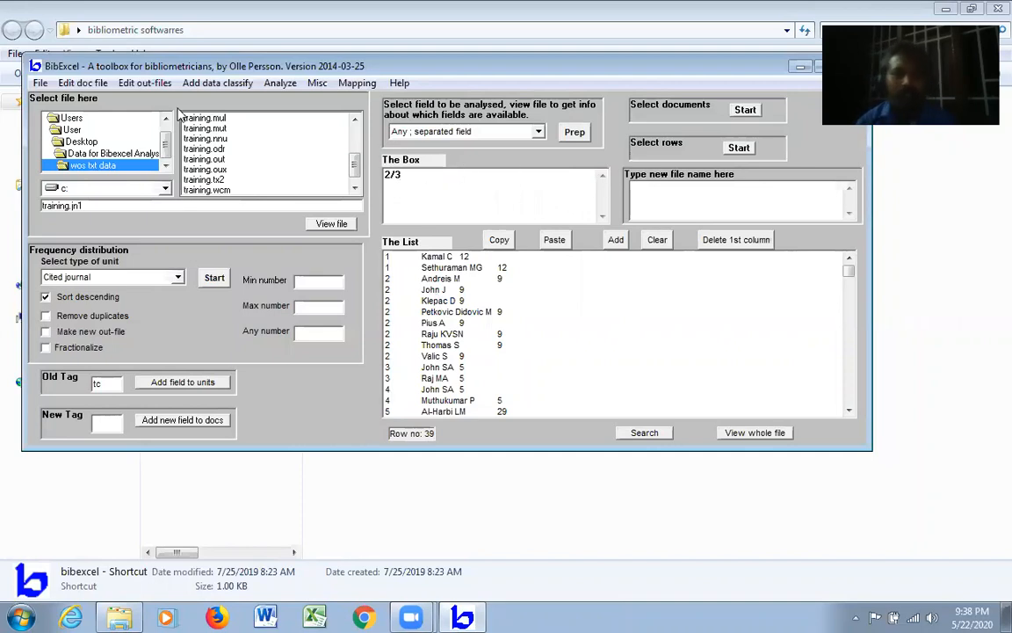
{"action": "left_click", "coordinate": [161, 87]}
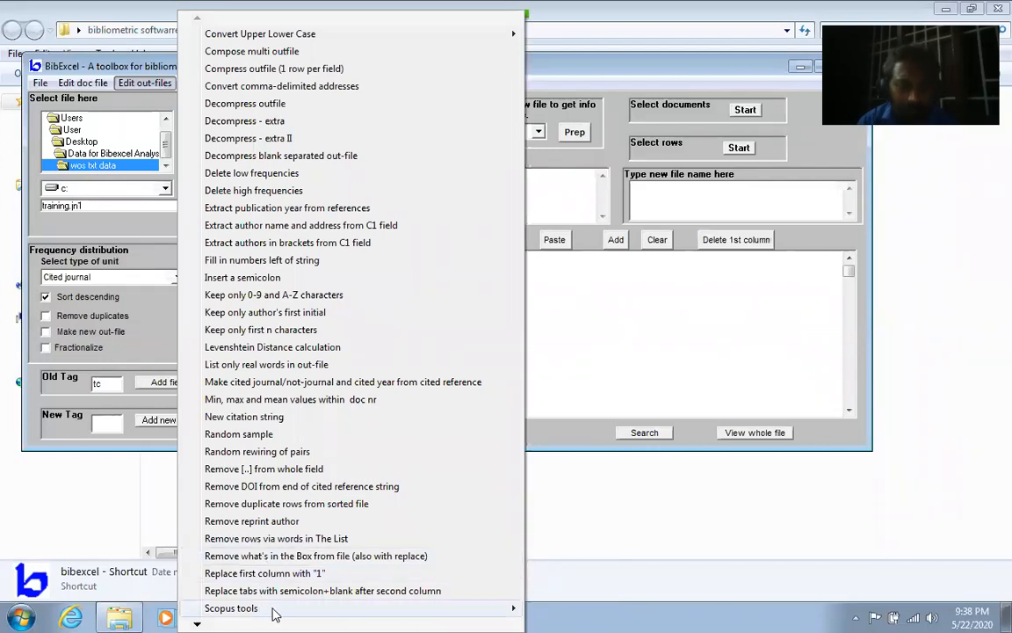
{"action": "mouse_move", "coordinate": [199, 619]}
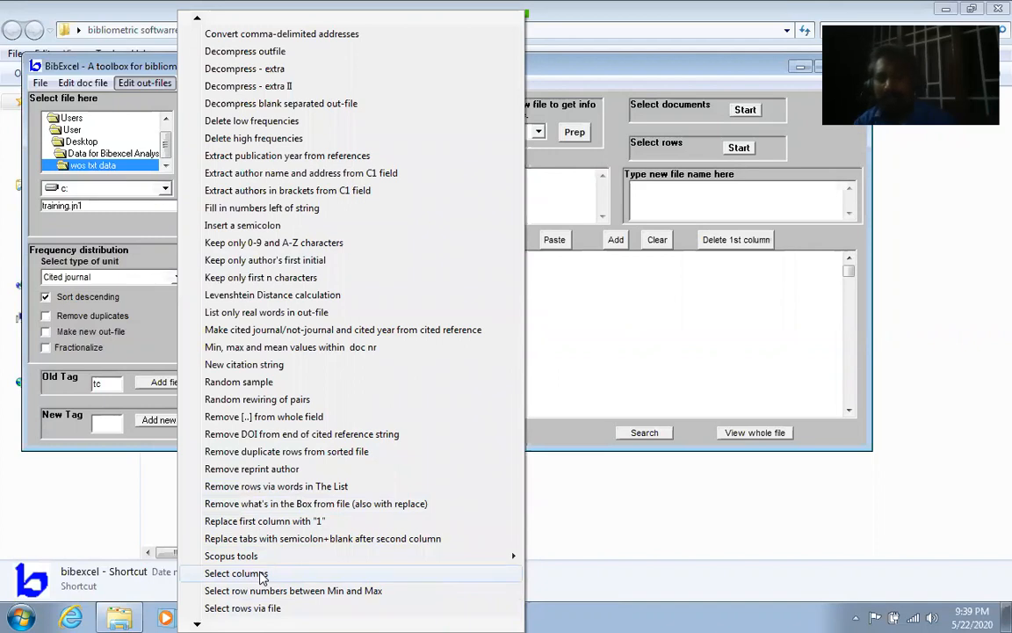
{"action": "left_click", "coordinate": [235, 573]}
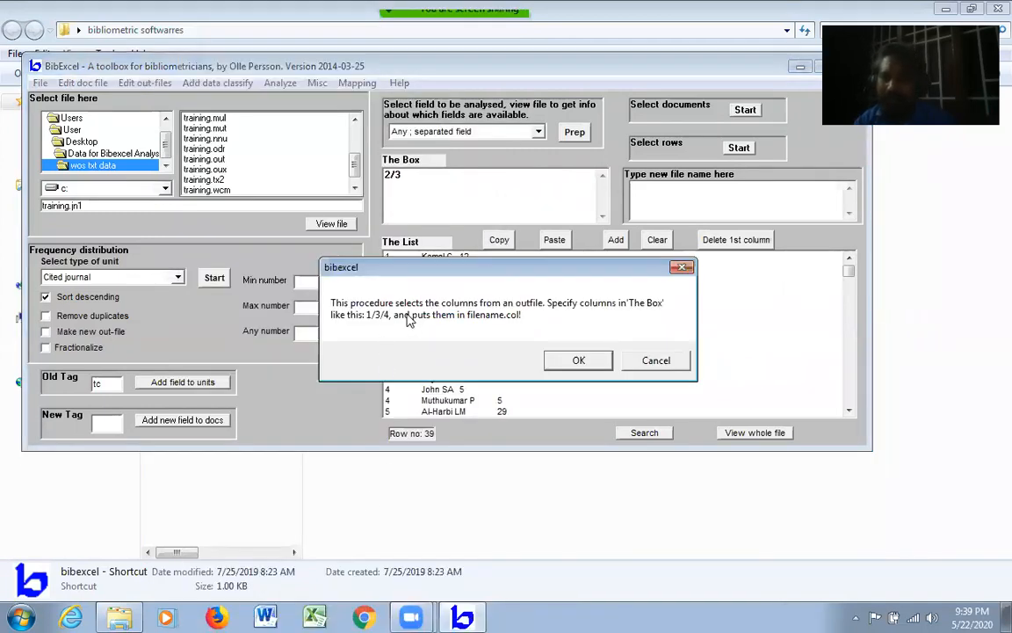
{"action": "left_click", "coordinate": [582, 361]}
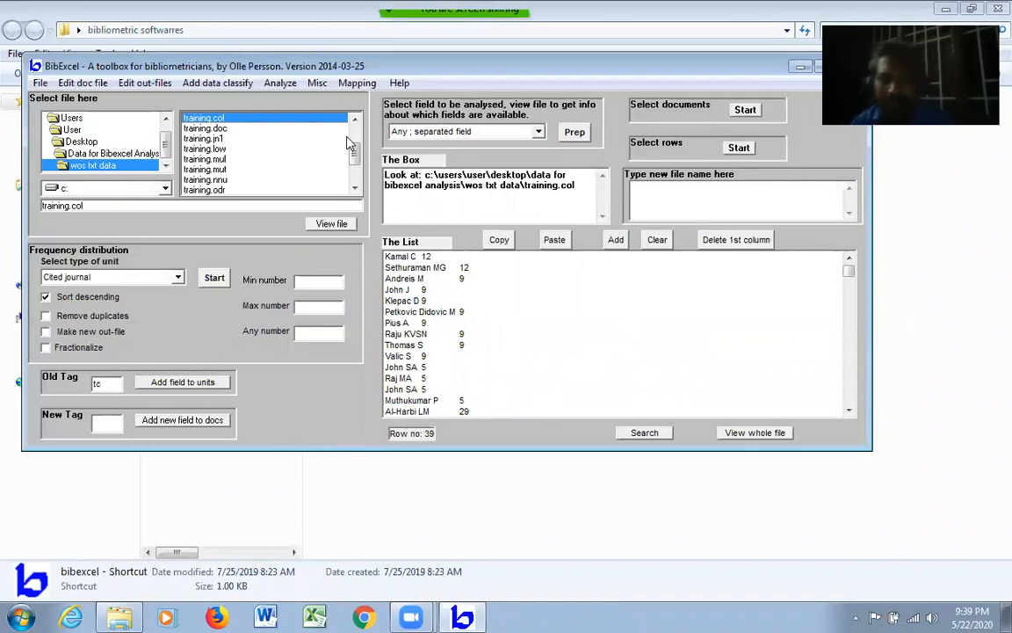
- Calculate the authors' h-index from training.col, having the file sorted first
{"action": "left_click", "coordinate": [285, 86]}
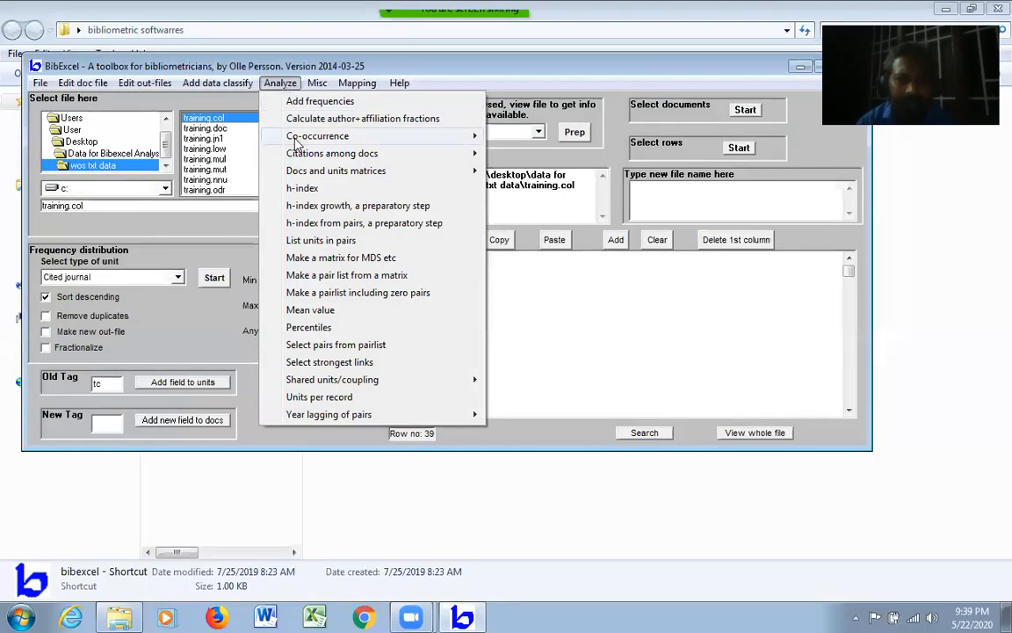
{"action": "left_click", "coordinate": [312, 189]}
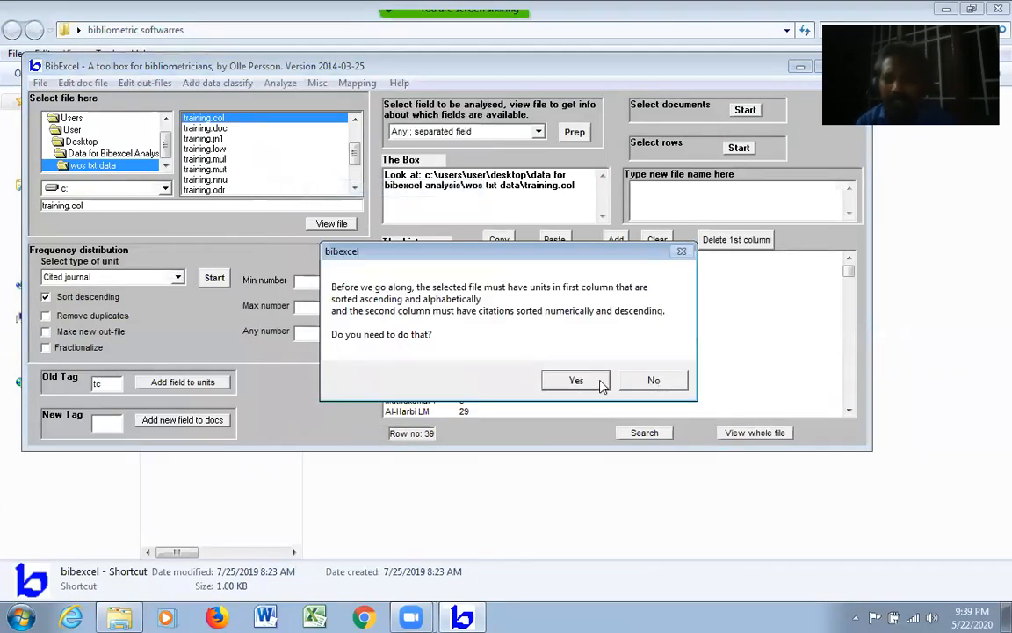
{"action": "left_click", "coordinate": [575, 380]}
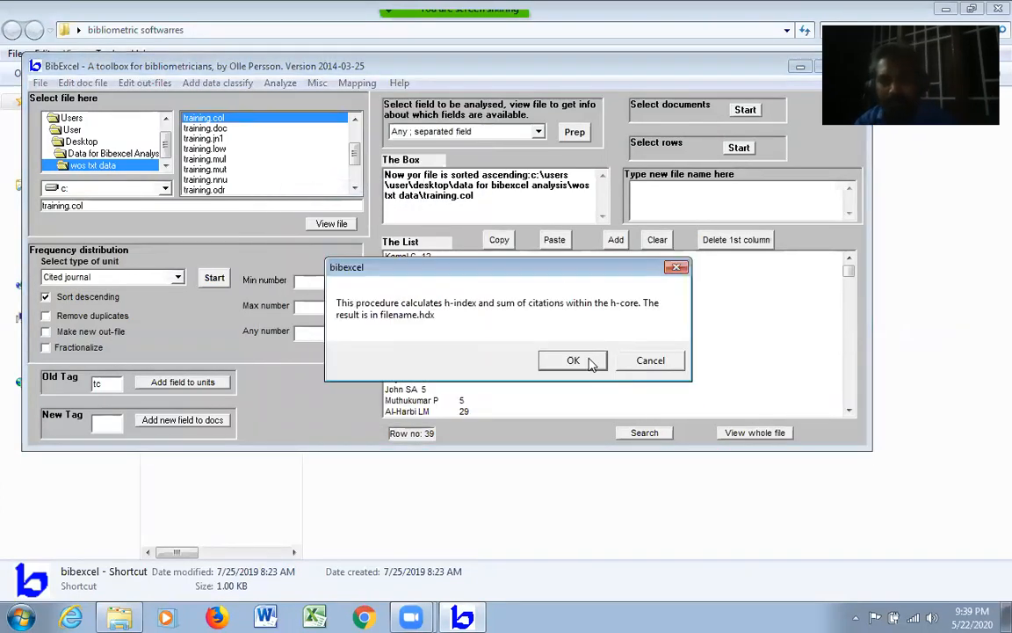
{"action": "left_click", "coordinate": [591, 362]}
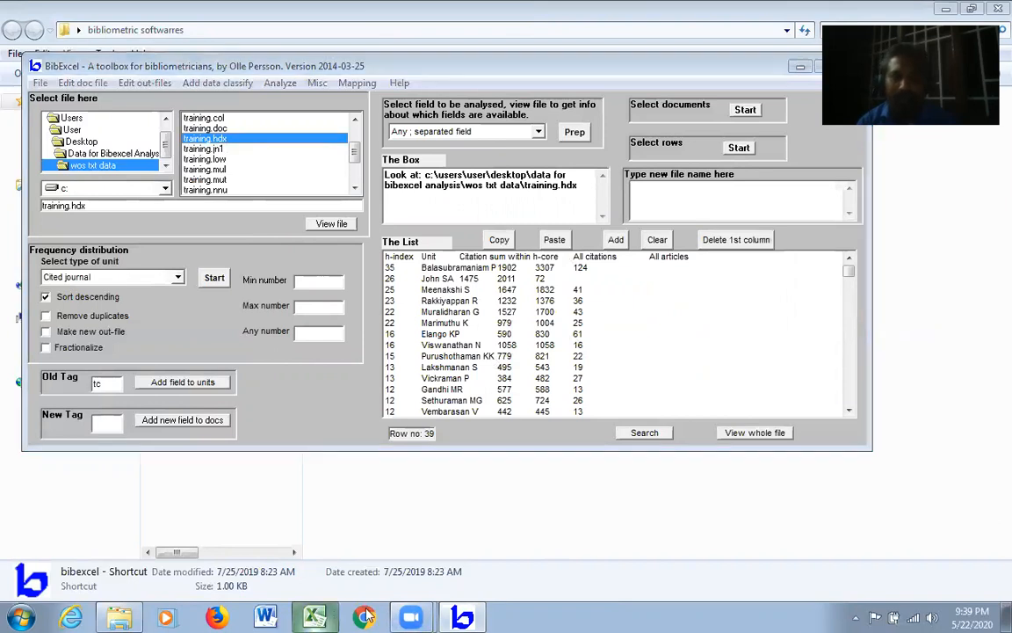
- Switch to Excel and browse for a file to open in Data for Bibexcel Analysis\wos txt data on the Desktop, showing All Files
{"action": "left_click", "coordinate": [314, 617]}
{"action": "left_click", "coordinate": [28, 62]}
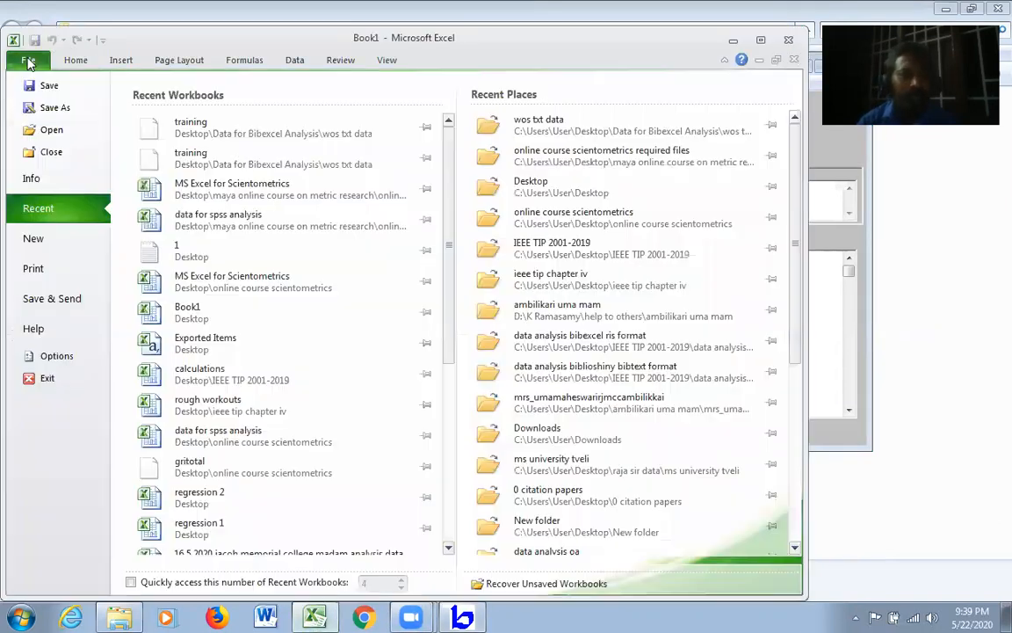
{"action": "left_click", "coordinate": [53, 130]}
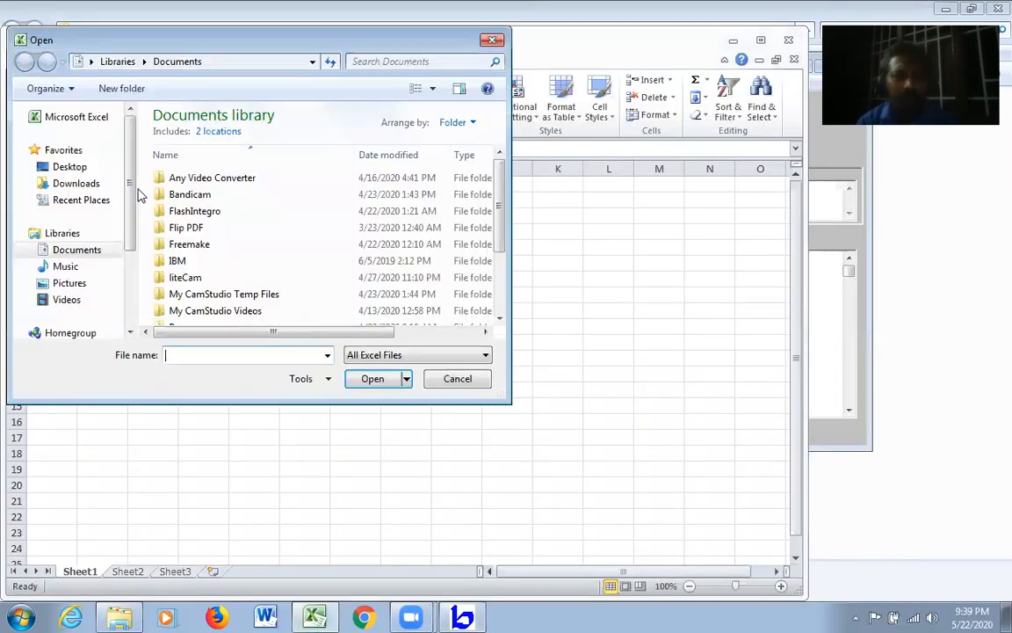
{"action": "left_click", "coordinate": [75, 168]}
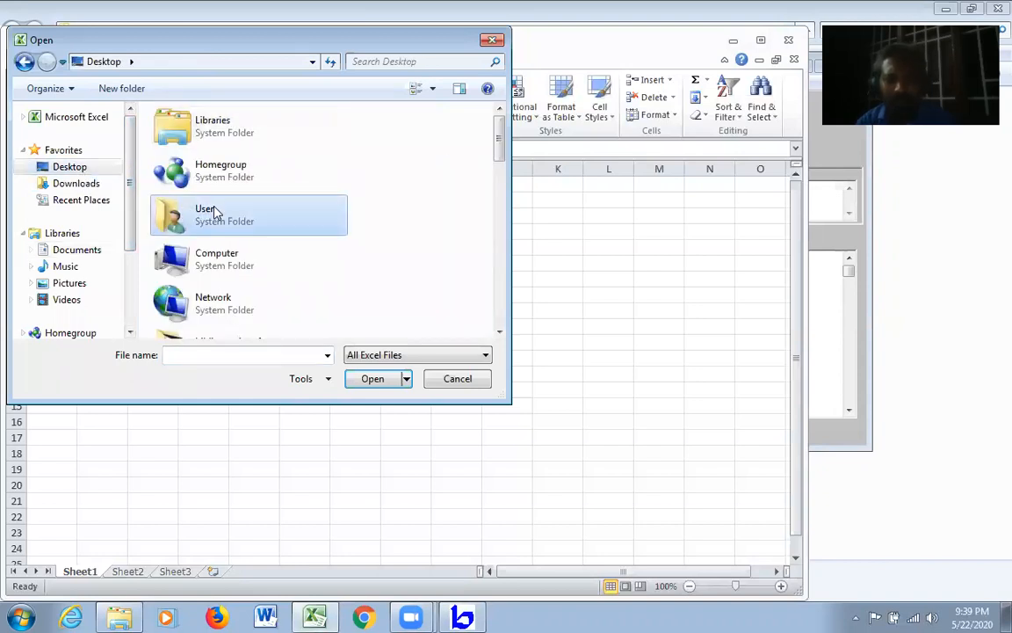
{"action": "scroll", "coordinate": [215, 211], "scroll_direction": "down", "scroll_amount": 3}
{"action": "double_click", "coordinate": [274, 129]}
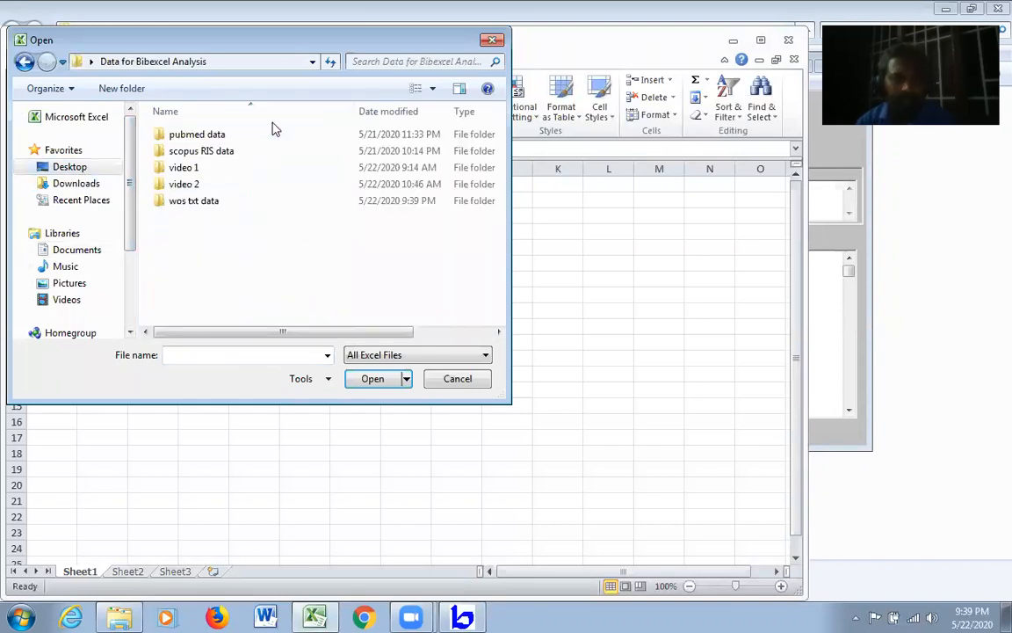
{"action": "double_click", "coordinate": [206, 184]}
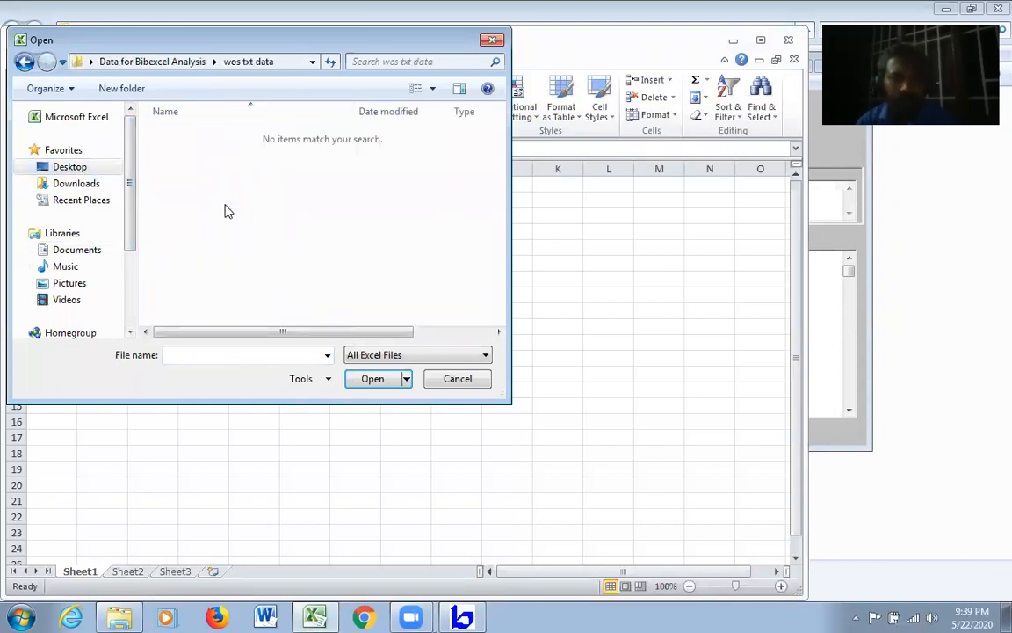
{"action": "left_click", "coordinate": [486, 356]}
{"action": "left_click", "coordinate": [420, 368]}
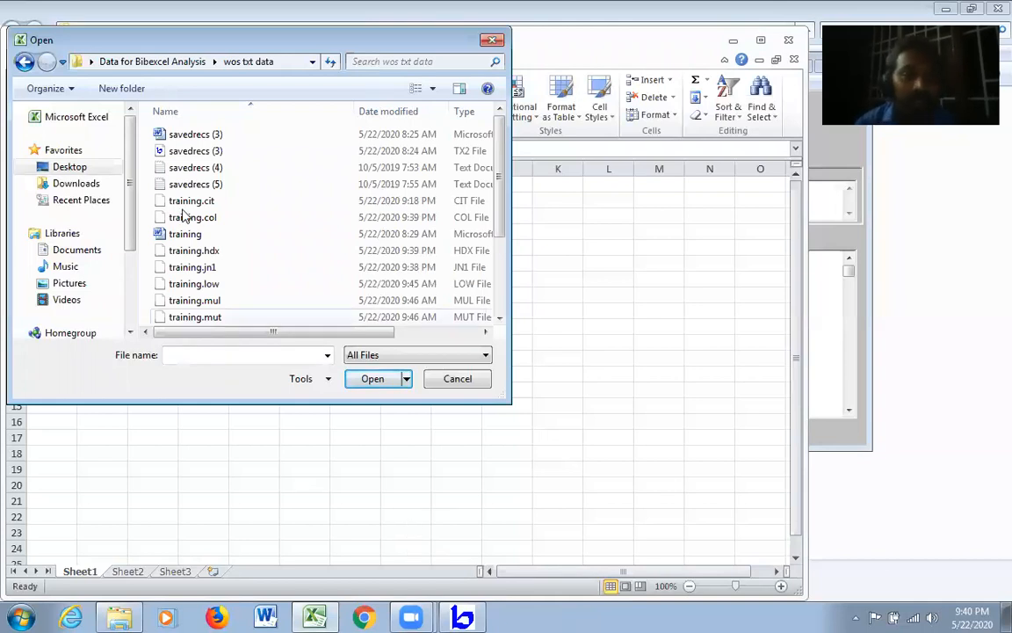
- Open training.hdx and import it as tab-delimited text
{"action": "left_click", "coordinate": [215, 253]}
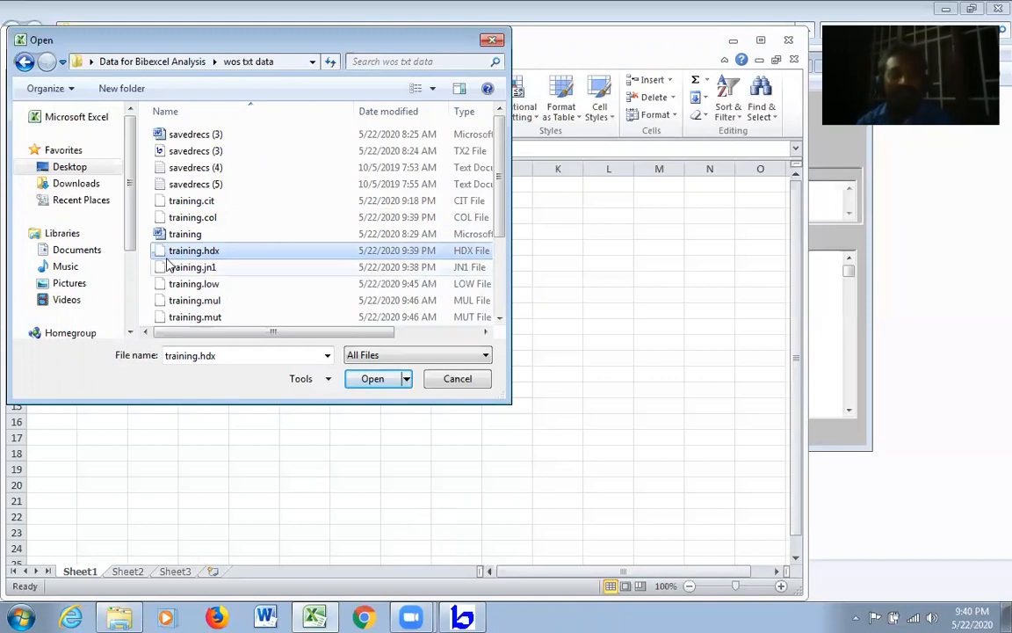
{"action": "left_click", "coordinate": [391, 384]}
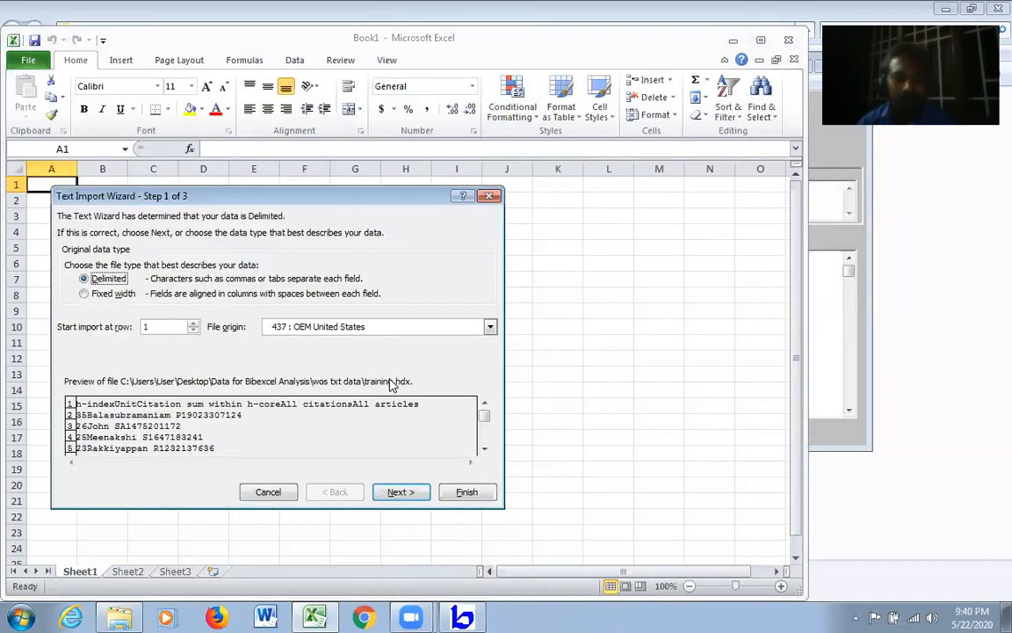
{"action": "left_click", "coordinate": [398, 493]}
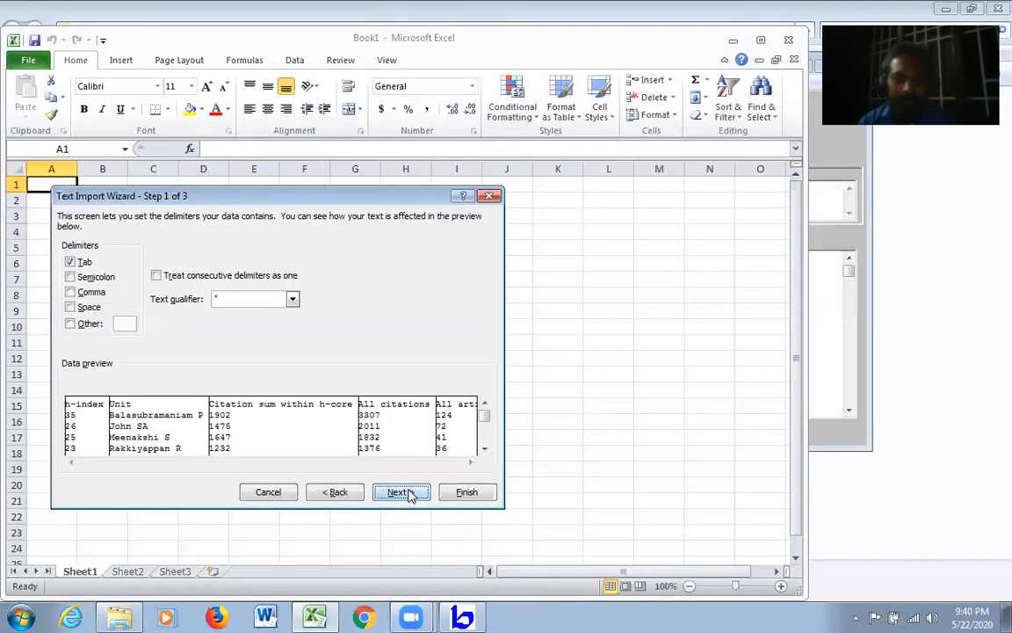
{"action": "left_click", "coordinate": [401, 493]}
{"action": "left_click", "coordinate": [466, 494]}
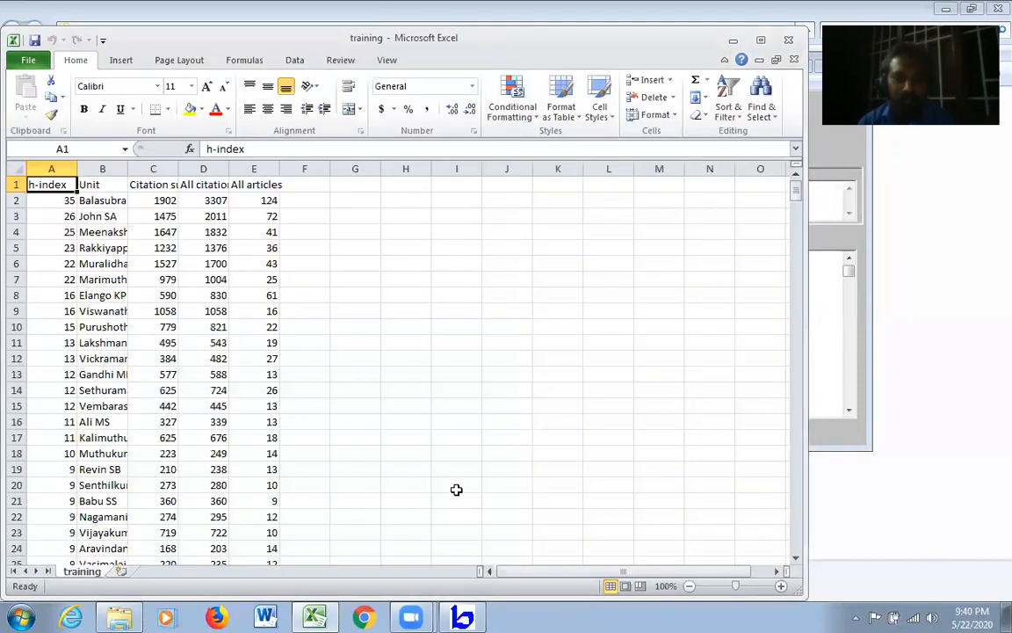
- Widen the Unit, Citation sum within h-core and All citations columns so their contents can be read in full
{"action": "left_click_drag", "start_coordinate": [556, 51], "coordinate": [589, 50]}
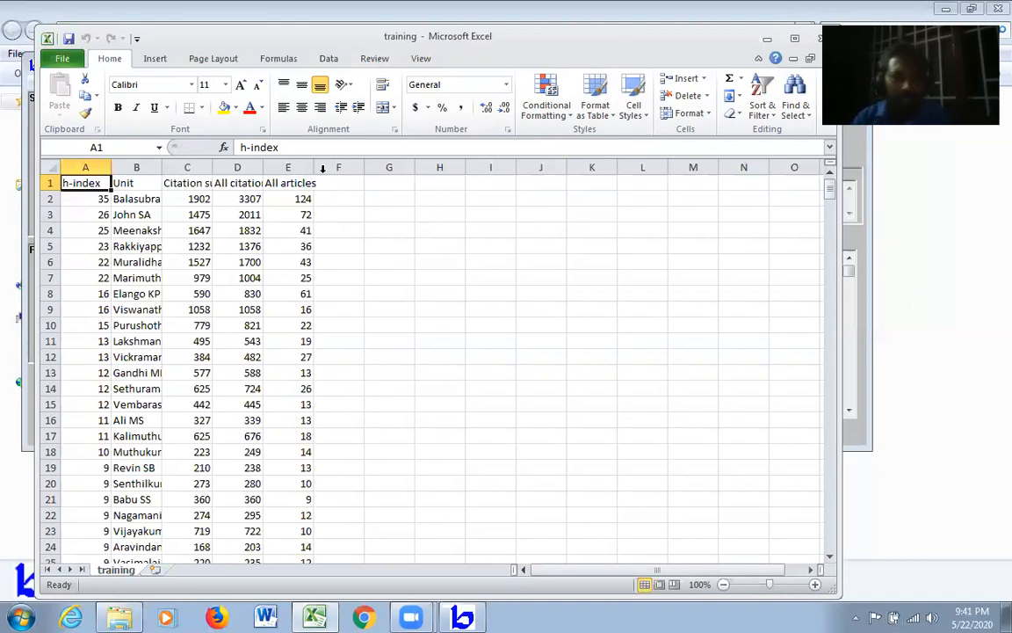
{"action": "left_click_drag", "start_coordinate": [262, 167], "coordinate": [334, 167]}
{"action": "left_click_drag", "start_coordinate": [214, 167], "coordinate": [301, 168]}
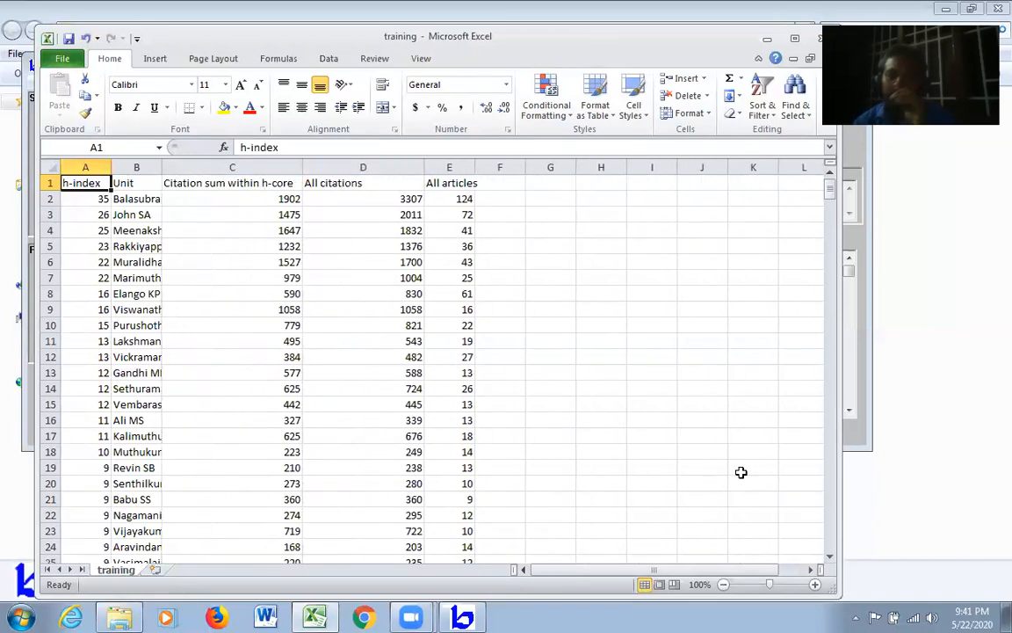
{"action": "left_click_drag", "start_coordinate": [162, 167], "coordinate": [239, 167]}
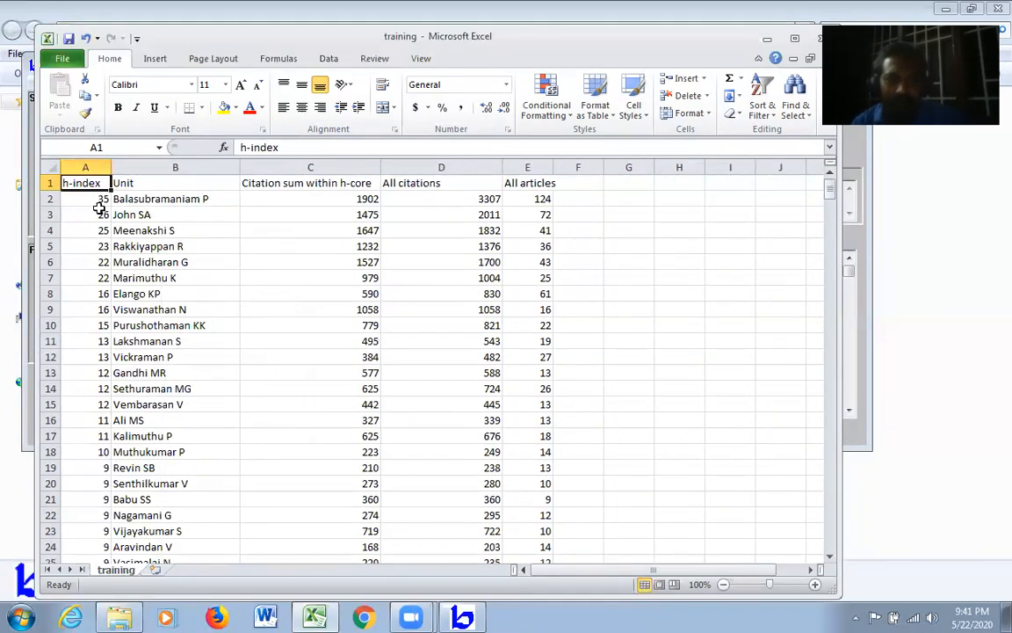
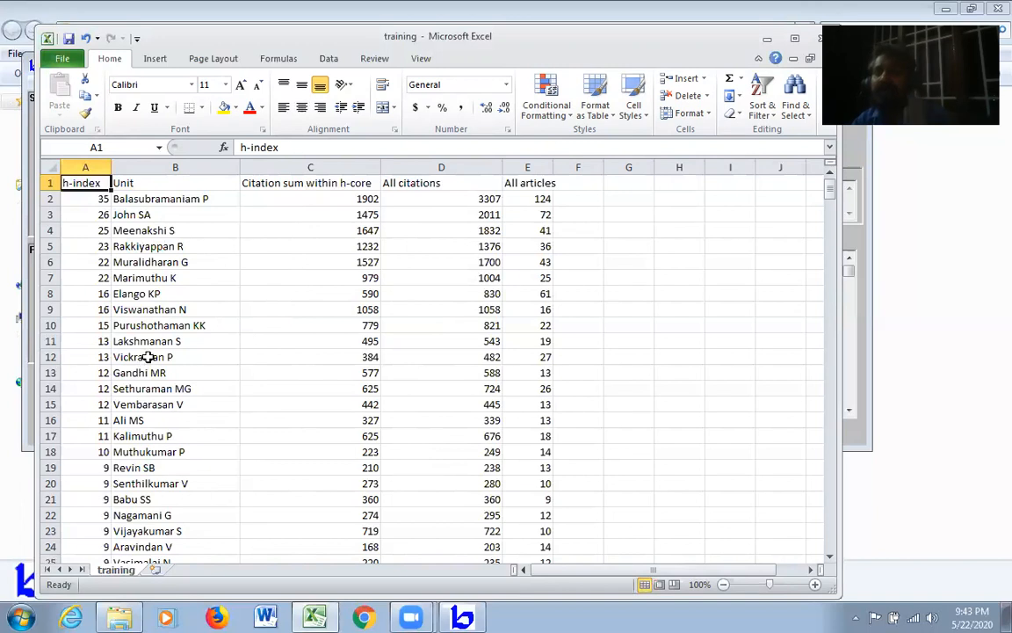
- Close the training.hdx workbook without saving the changes
{"action": "left_click_drag", "start_coordinate": [634, 38], "coordinate": [380, 72]}
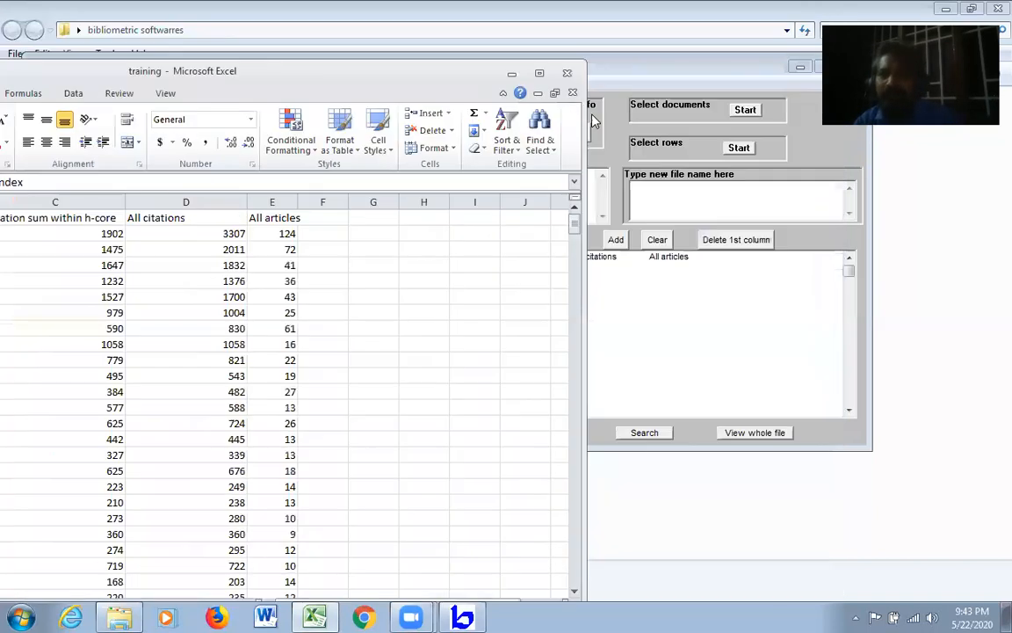
{"action": "left_click", "coordinate": [570, 75]}
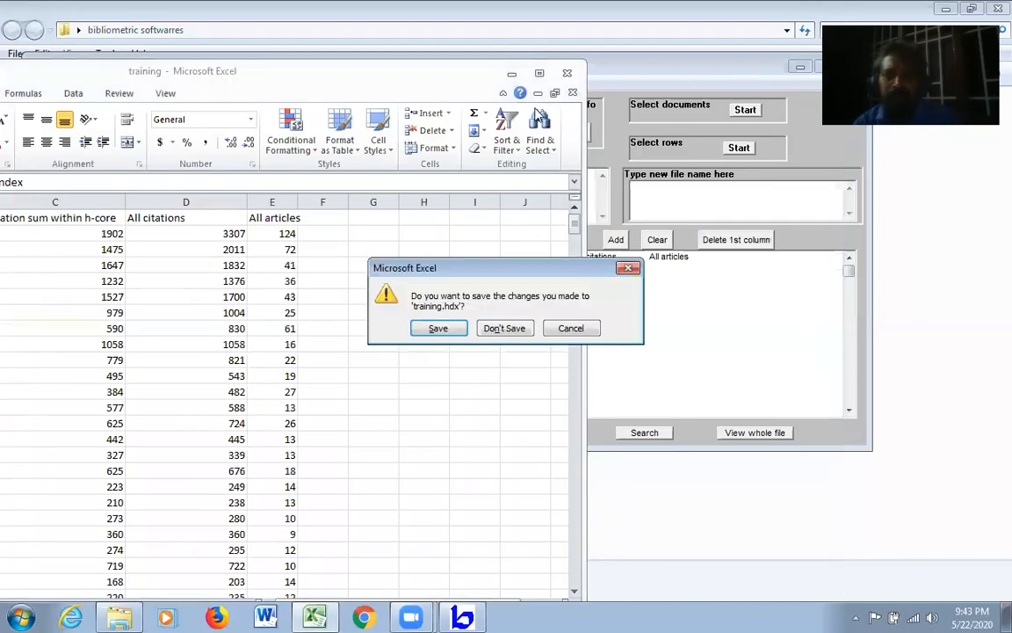
{"action": "left_click", "coordinate": [504, 329]}
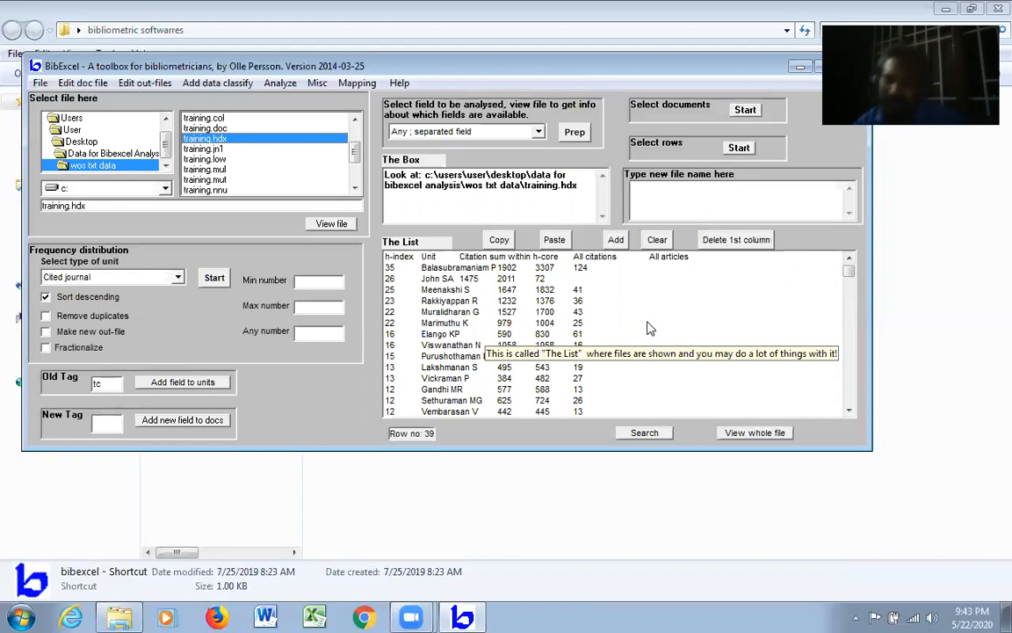
- Prepare training.doc with the py tag as Whole field intact, overwriting training.out and taking the publication year from the JN field
{"action": "left_click", "coordinate": [214, 128]}
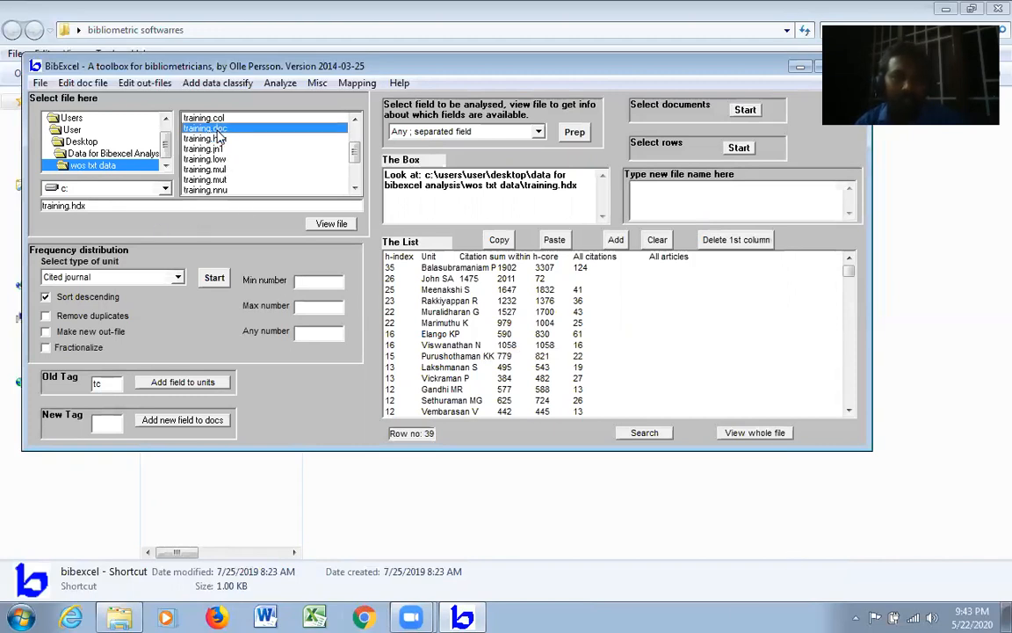
{"action": "left_click", "coordinate": [343, 227]}
{"action": "double_click", "coordinate": [100, 384]}
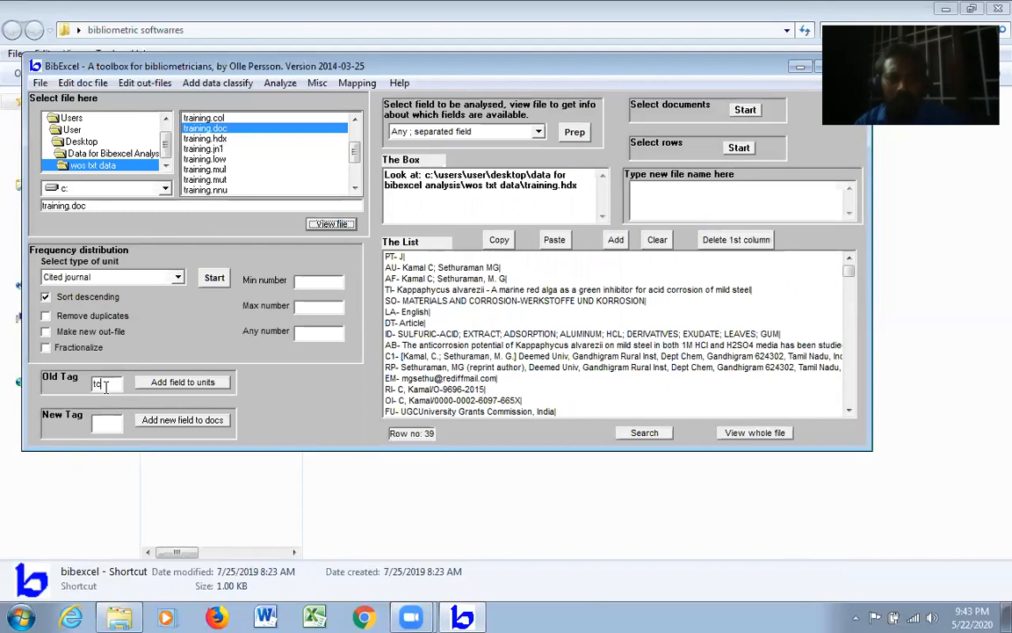
{"action": "type", "text": "py"}
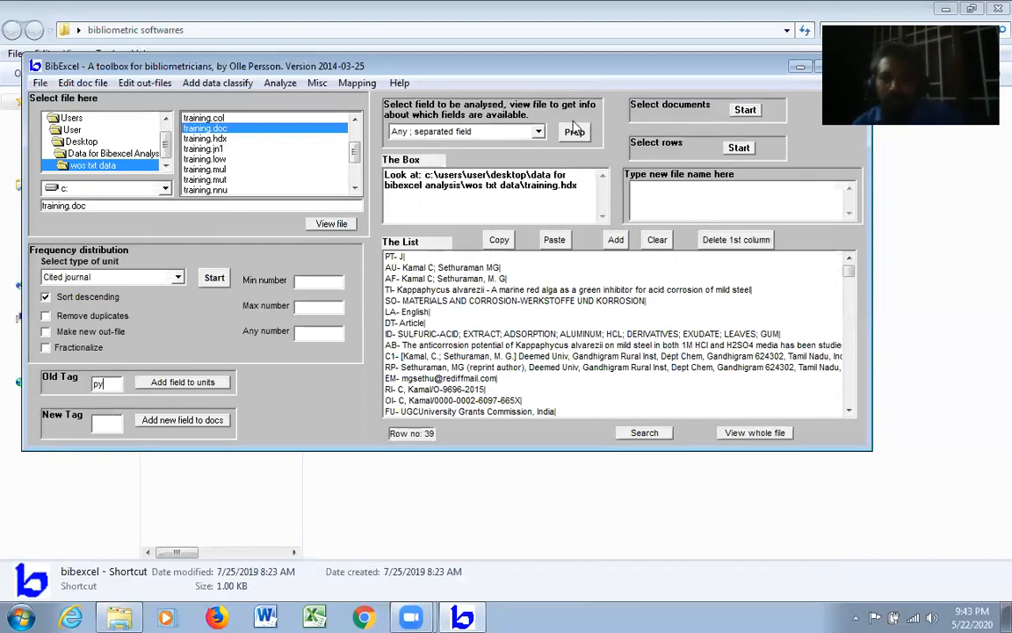
{"action": "left_click", "coordinate": [488, 130]}
{"action": "left_click", "coordinate": [431, 201]}
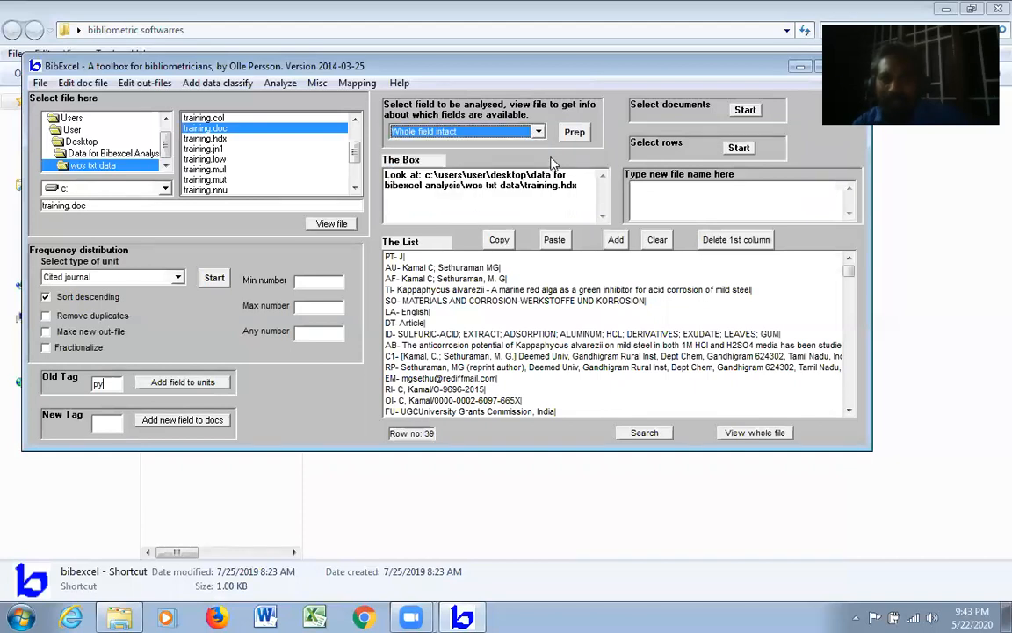
{"action": "left_click", "coordinate": [573, 131]}
{"action": "left_click", "coordinate": [587, 391]}
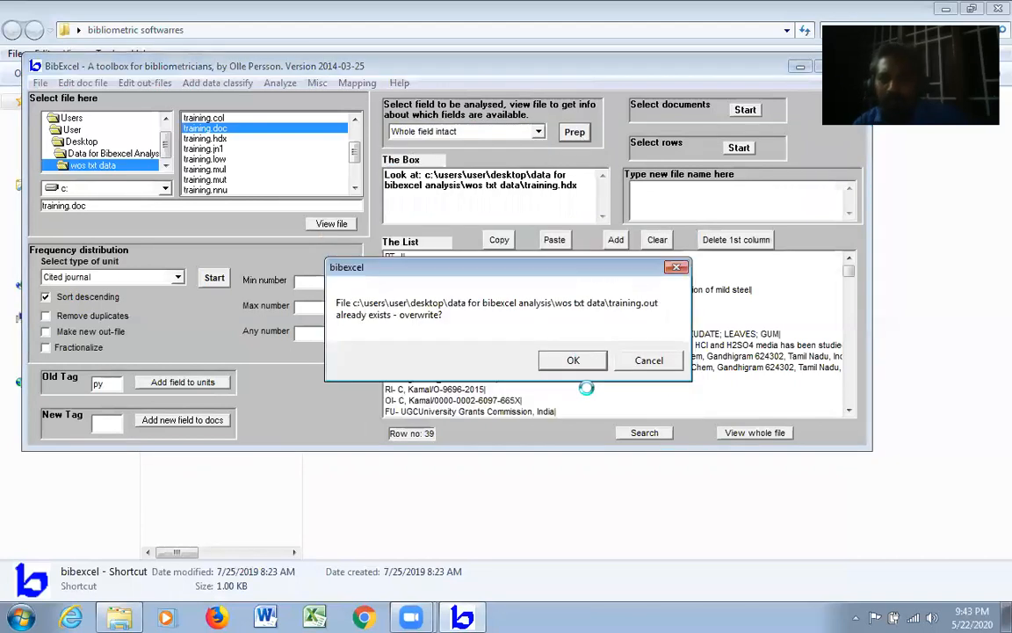
{"action": "left_click", "coordinate": [580, 361]}
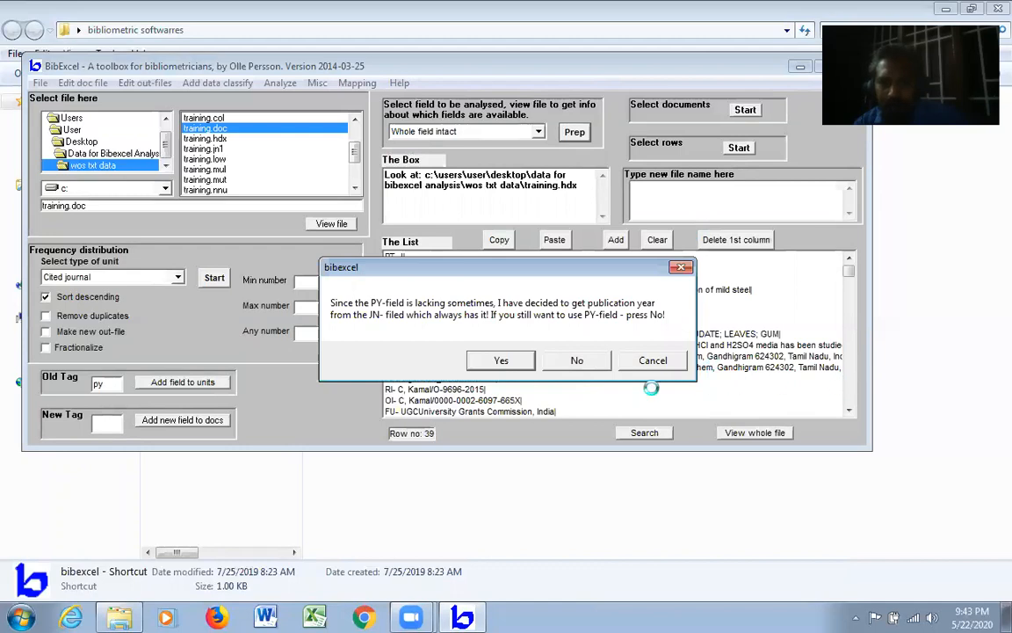
{"action": "left_click", "coordinate": [499, 361]}
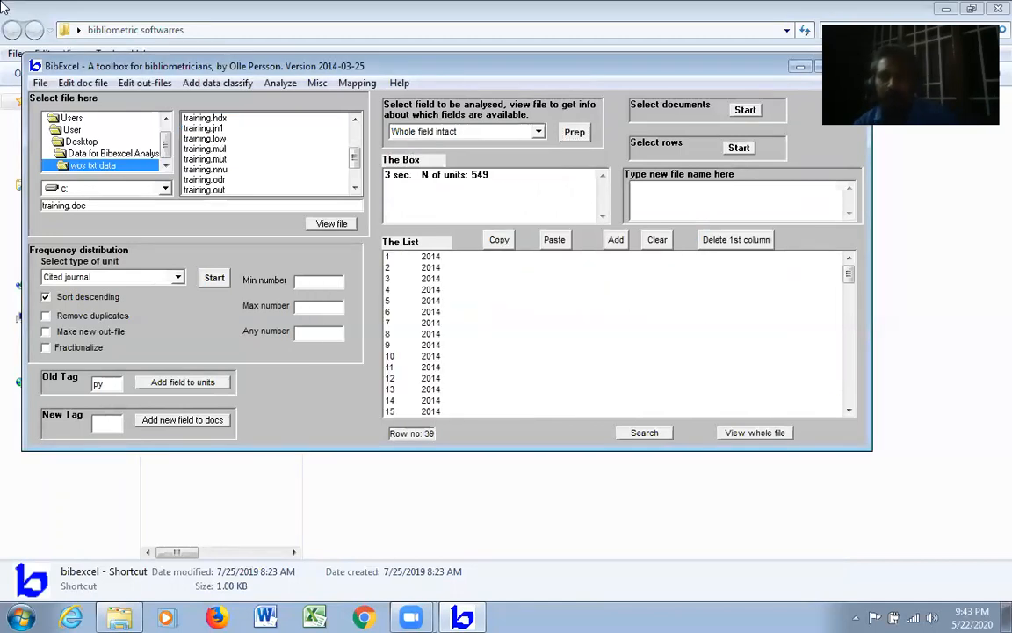
- Add the dt field to the year units in training.out with a tab delimiter, overwriting the existing training.jn1
{"action": "left_click", "coordinate": [204, 190]}
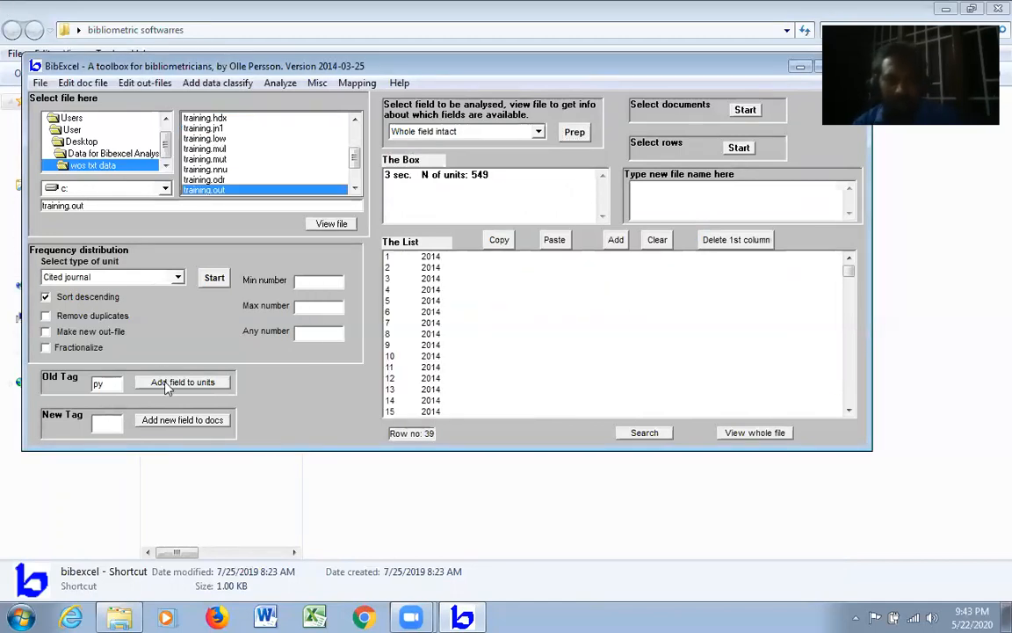
{"action": "double_click", "coordinate": [93, 384]}
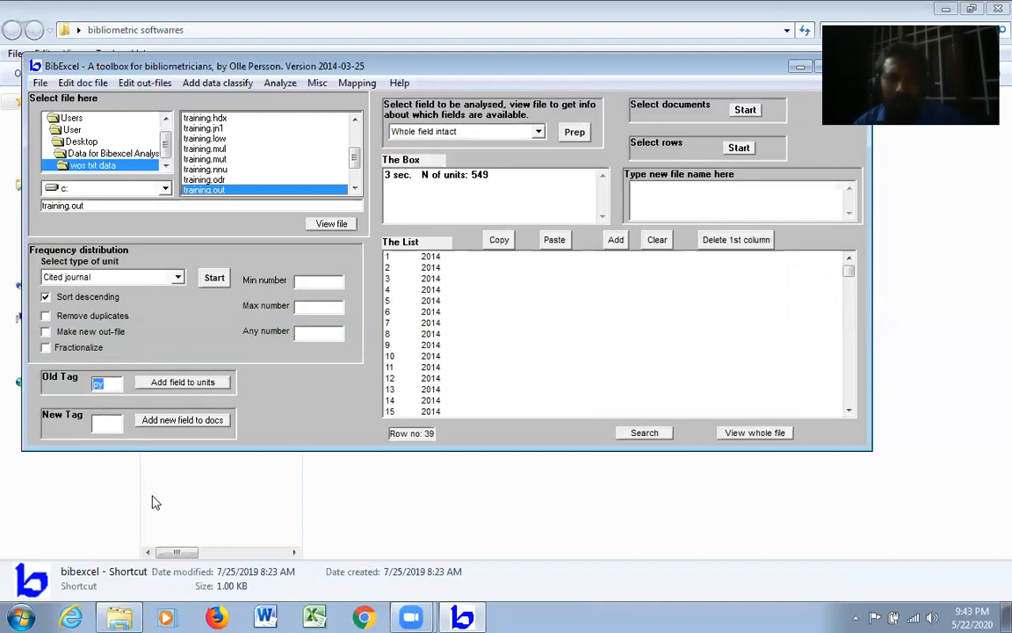
{"action": "type", "text": "dt"}
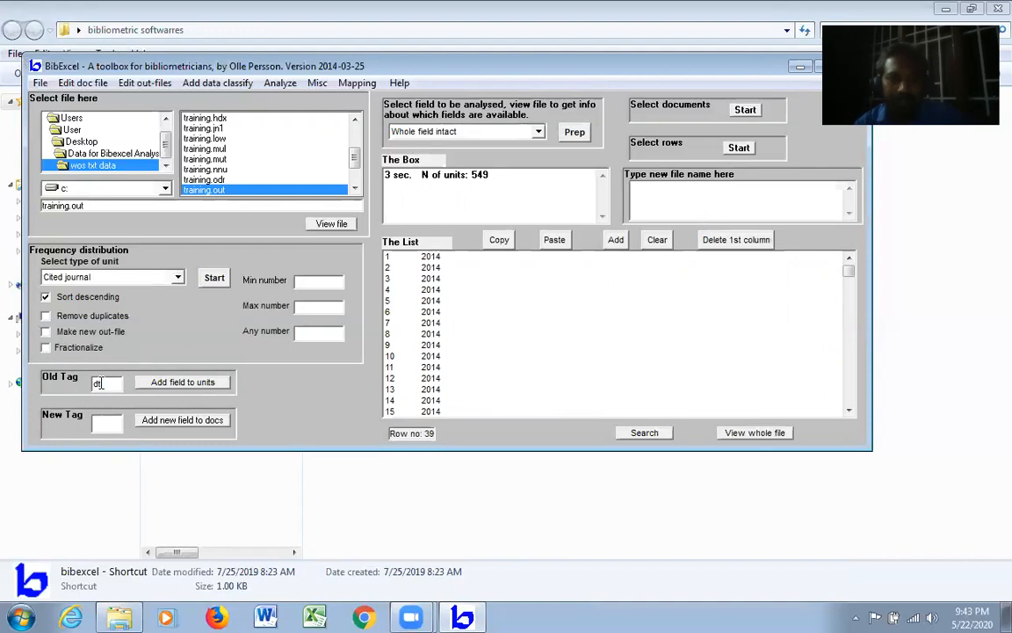
{"action": "left_click", "coordinate": [180, 383]}
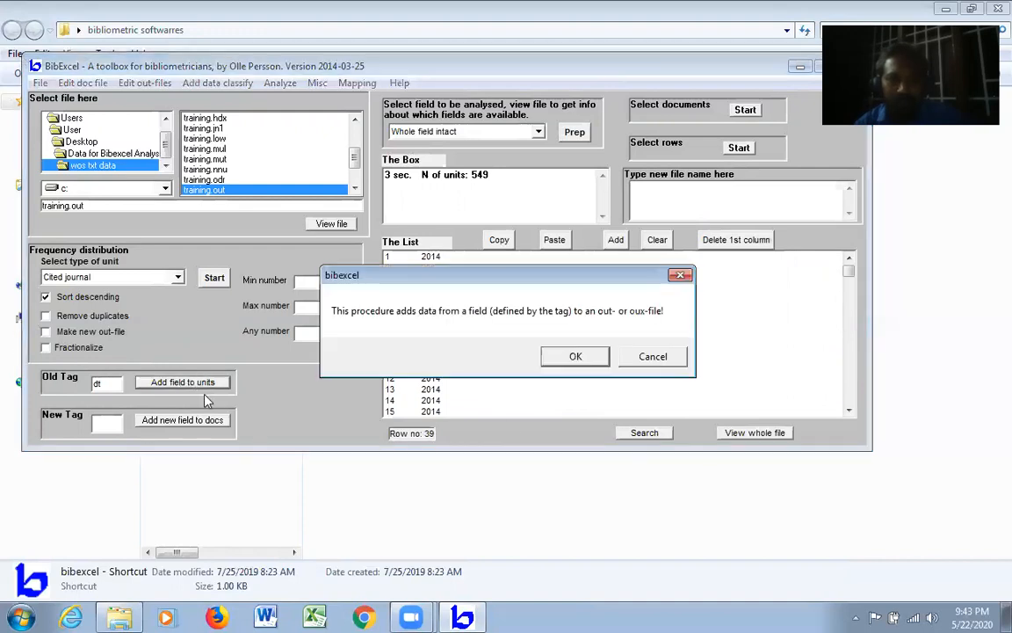
{"action": "left_click", "coordinate": [597, 355]}
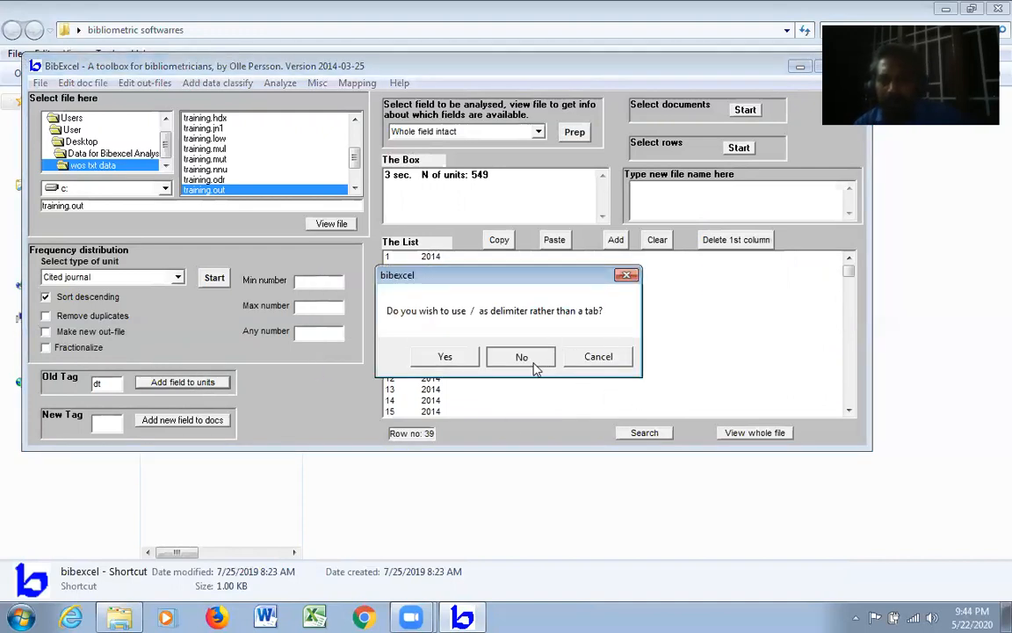
{"action": "left_click", "coordinate": [534, 364]}
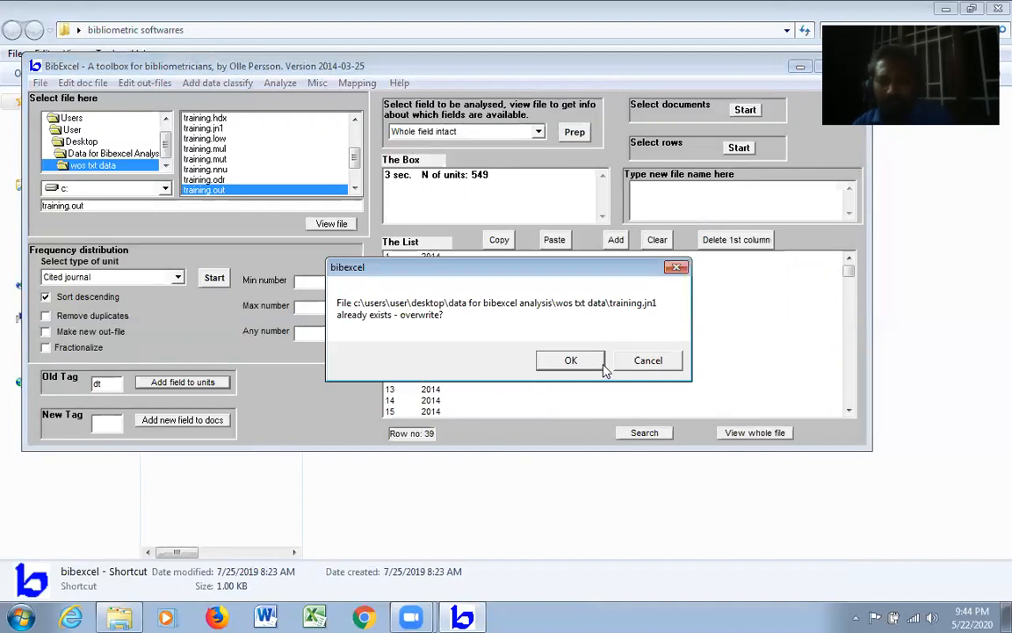
{"action": "left_click", "coordinate": [598, 362]}
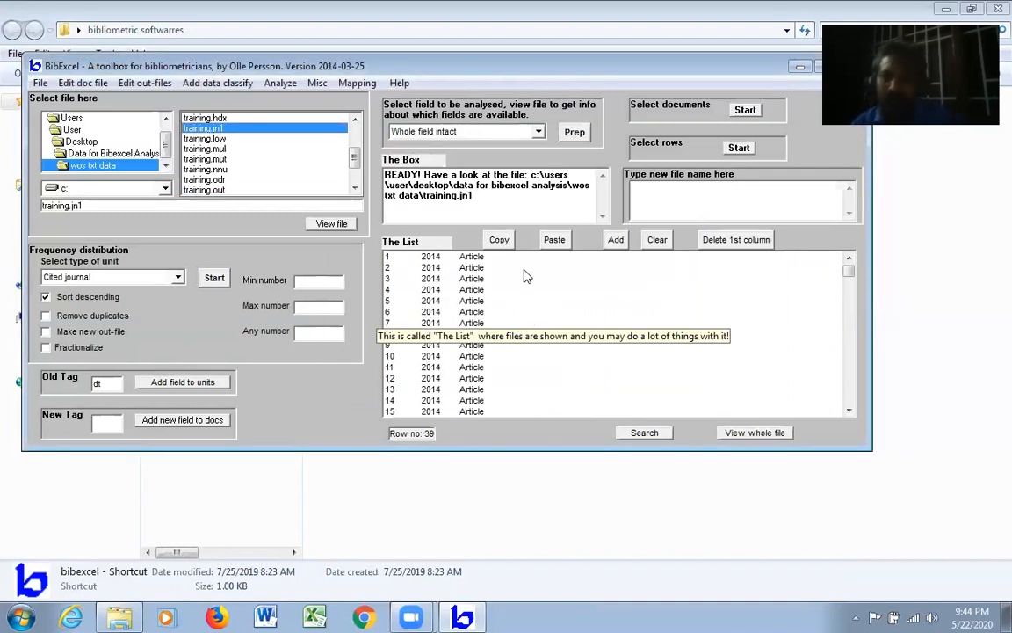
- Add the tc field to the units in training.jn1, keeping the tab as delimiter
{"action": "double_click", "coordinate": [98, 385]}
{"action": "key", "text": "BackSpace"}
{"action": "type", "text": "tc"}
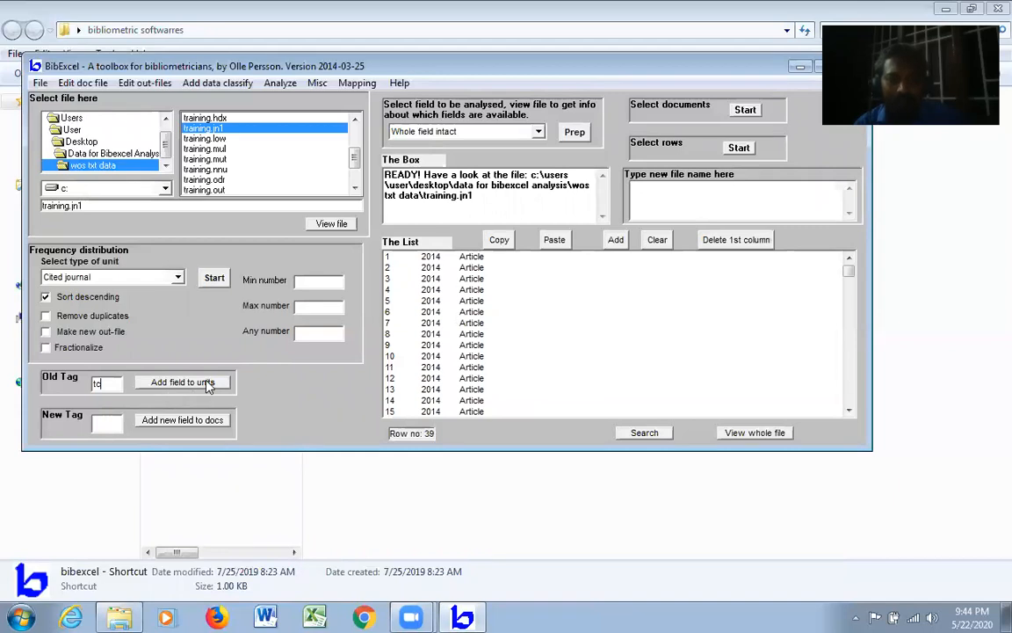
{"action": "left_click", "coordinate": [176, 384]}
{"action": "left_click", "coordinate": [563, 361]}
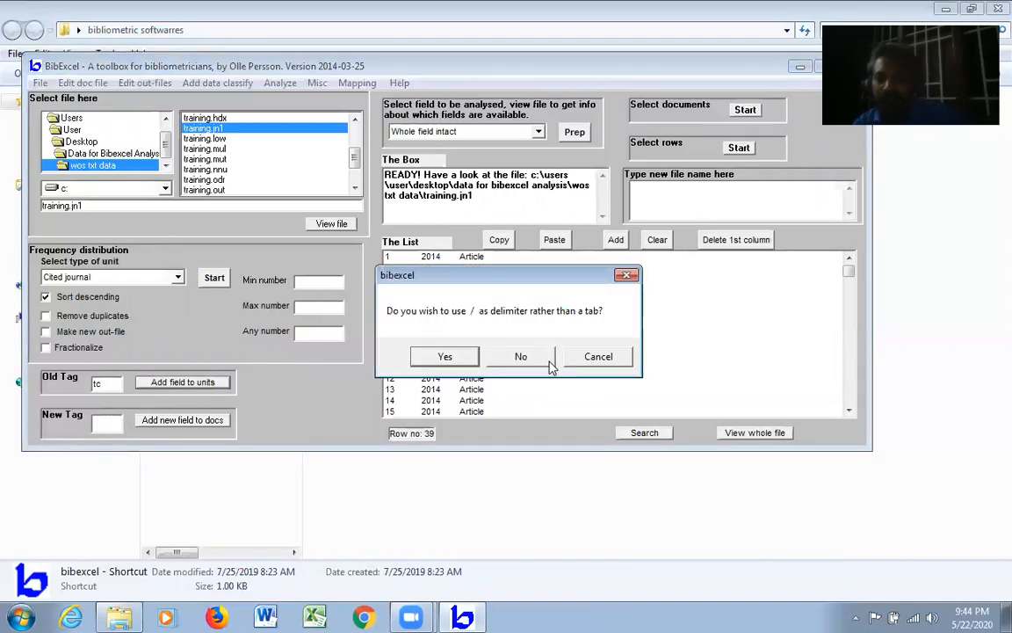
{"action": "left_click", "coordinate": [549, 360]}
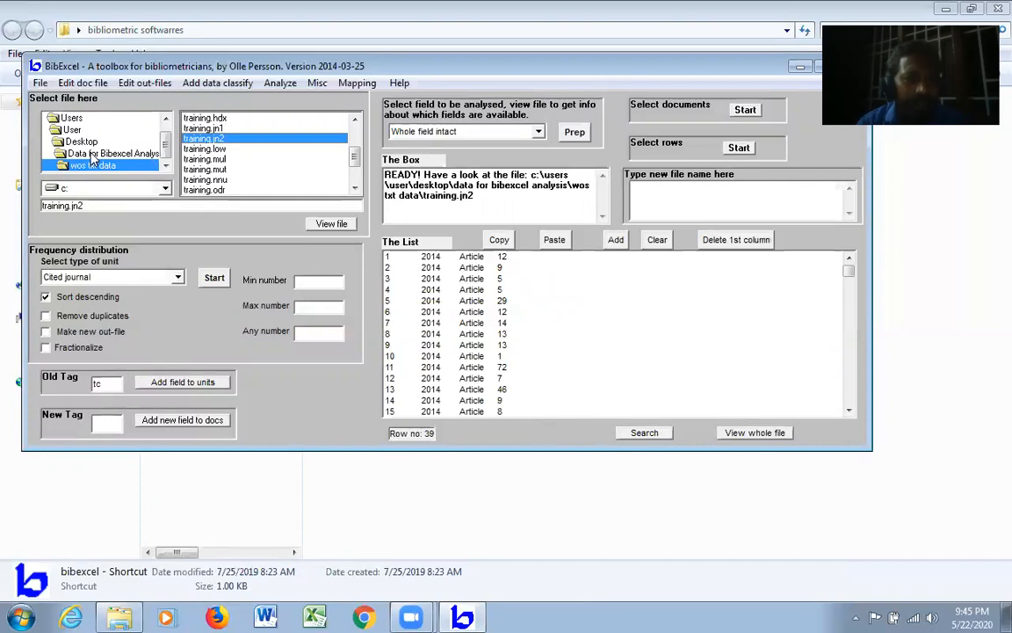
- Open the scopus RIS data folder inside Data for Bibexcel Analysis and select 2010-2014.ris and 2015-2018.ris together
{"action": "double_click", "coordinate": [119, 153]}
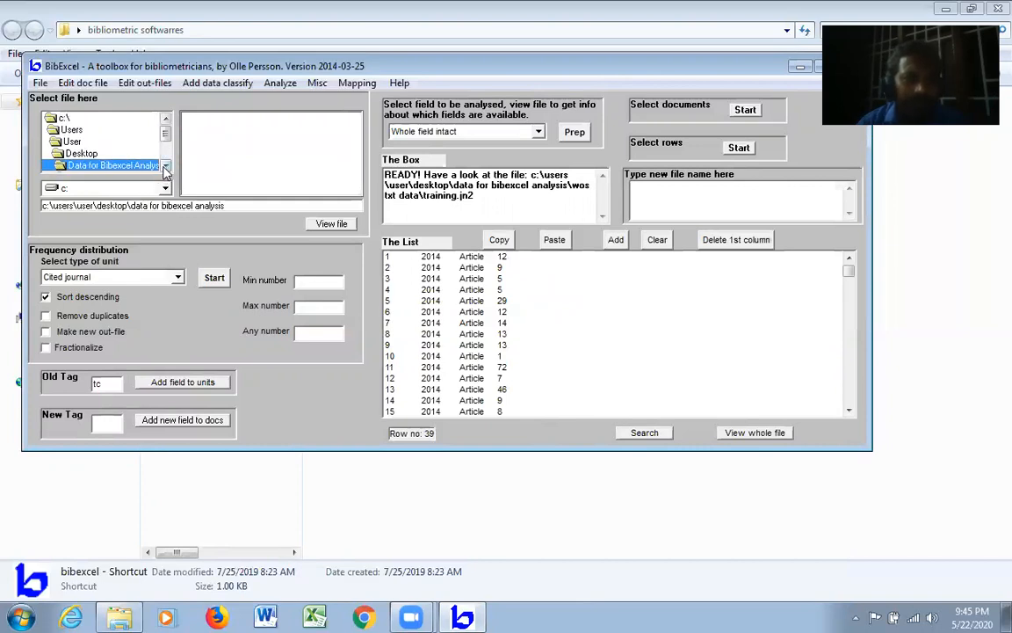
{"action": "scroll", "coordinate": [167, 167], "scroll_direction": "down", "scroll_amount": 3}
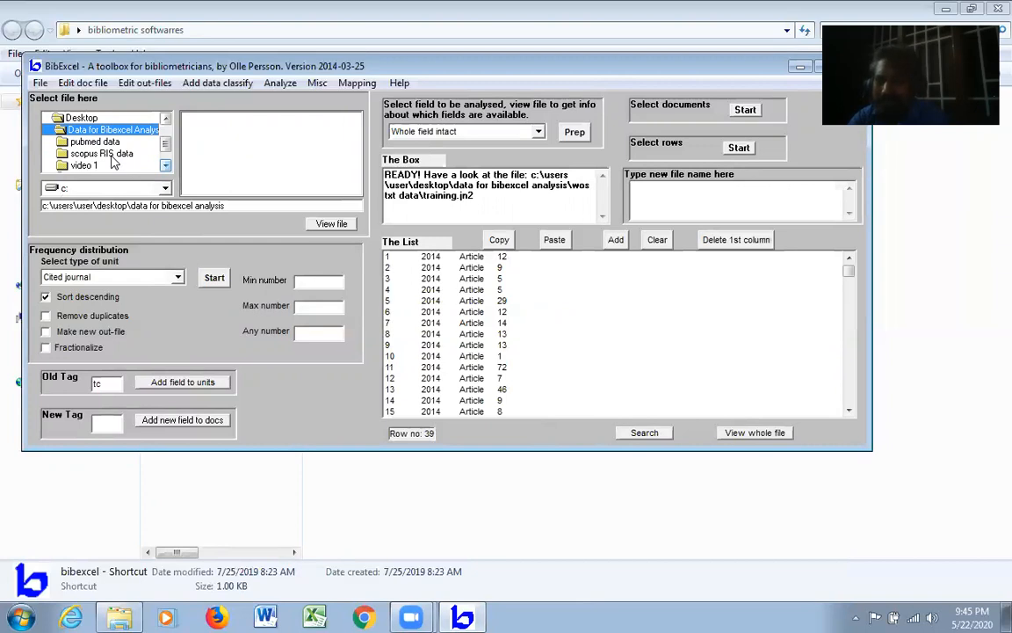
{"action": "double_click", "coordinate": [98, 154]}
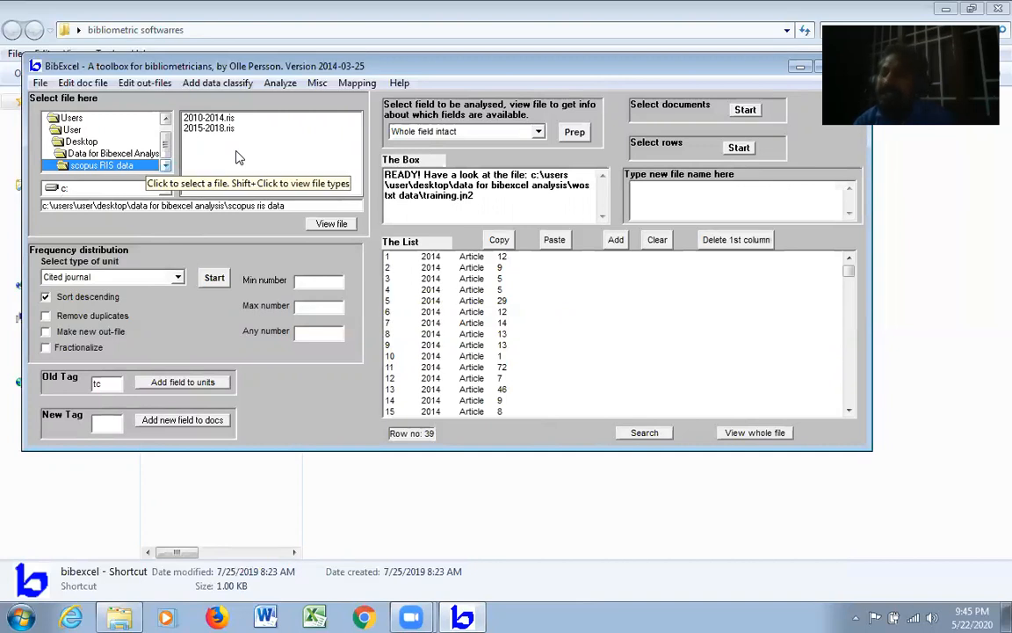
{"action": "left_click", "coordinate": [215, 122]}
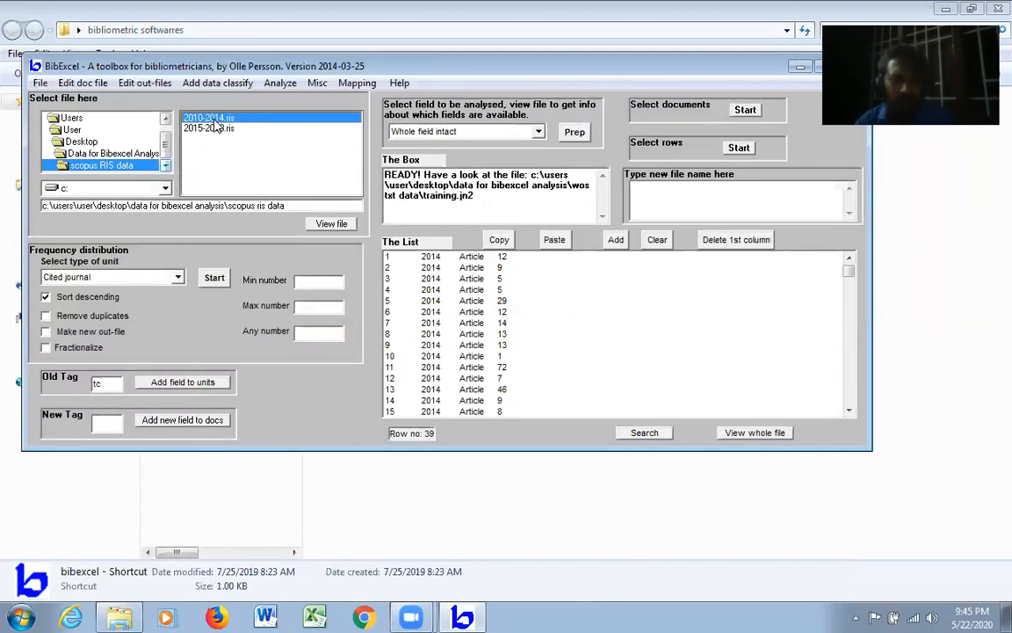
{"action": "left_click", "coordinate": [211, 128], "text": "shift"}
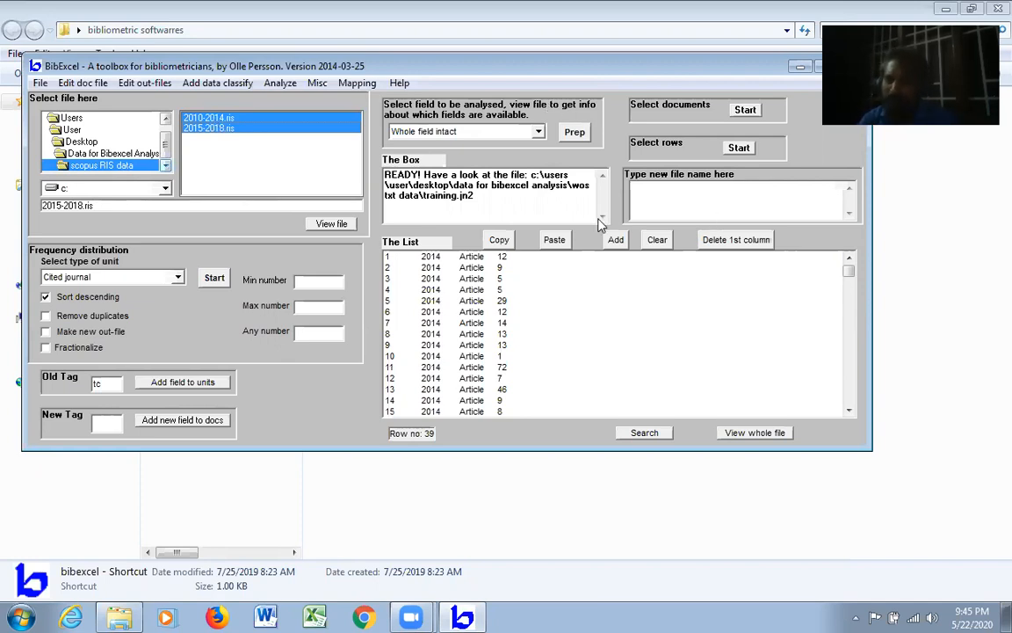
- Set the new file name to finalscoput.ris in the scopus ris data folder
{"action": "double_click", "coordinate": [742, 200]}
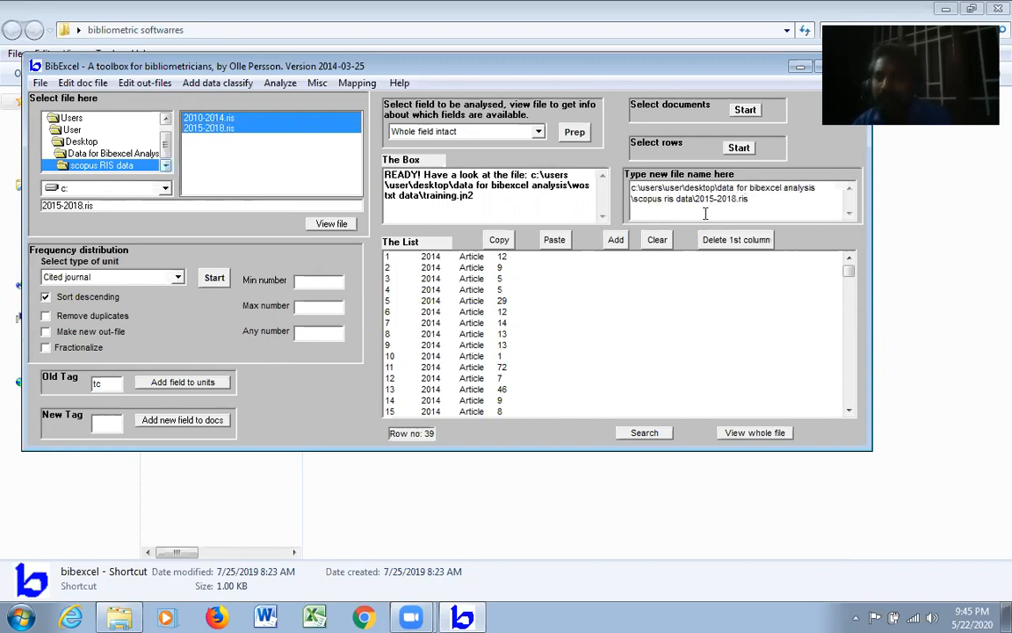
{"action": "type", "text": "finalscopus"}
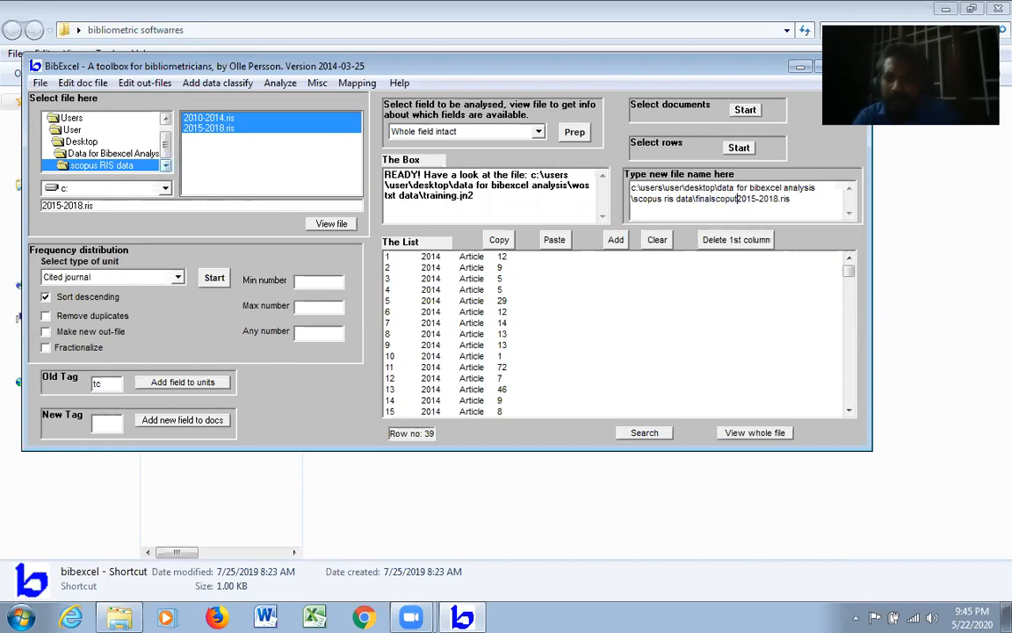
{"action": "key", "text": "Delete"}
{"action": "key", "text": "Delete"}
{"action": "key", "text": "Delete"}
{"action": "key", "text": "Delete"}
{"action": "key", "text": "Delete"}
{"action": "key", "text": "Delete"}
{"action": "key", "text": "Delete"}
{"action": "key", "text": "Delete"}
{"action": "key", "text": "Delete"}
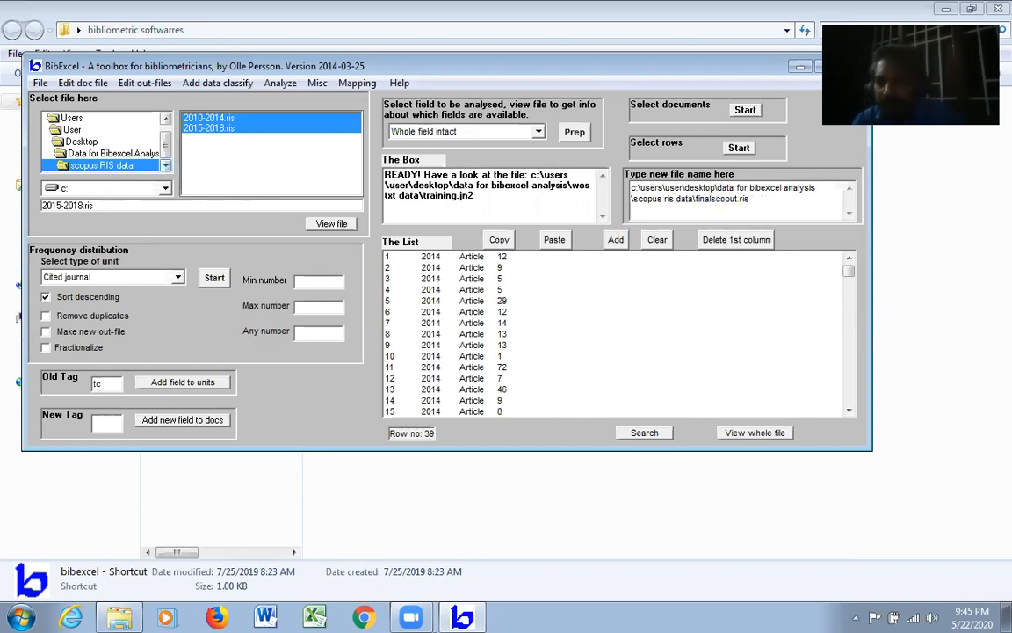
- Append both selected RIS files to finalscoput.ris and dismiss the K7TotalSecurity notification
{"action": "left_click", "coordinate": [80, 84]}
{"action": "mouse_move", "coordinate": [44, 88]}
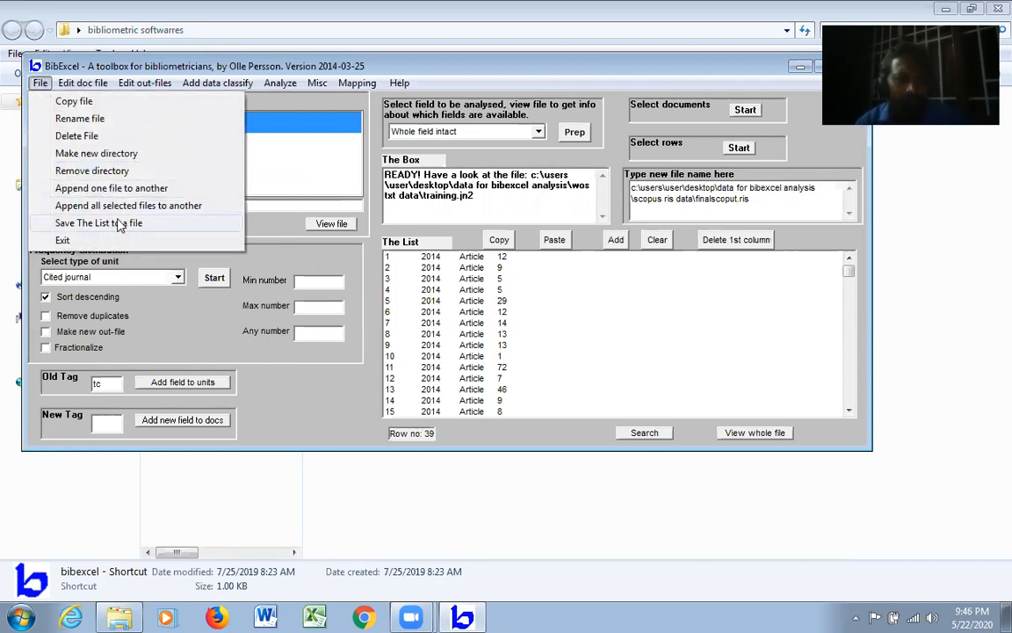
{"action": "left_click", "coordinate": [156, 208]}
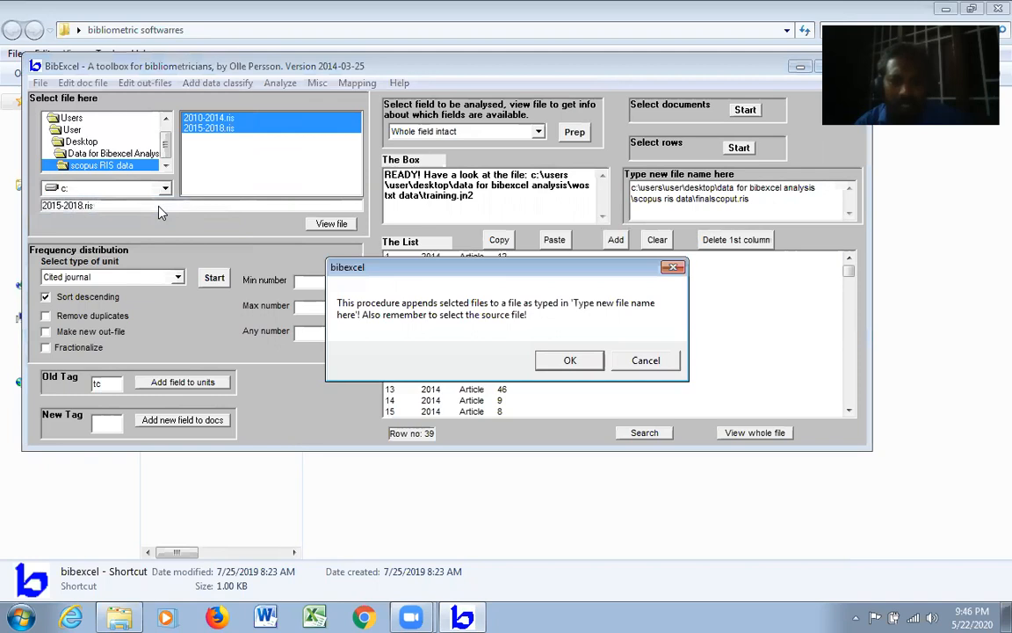
{"action": "left_click", "coordinate": [565, 359]}
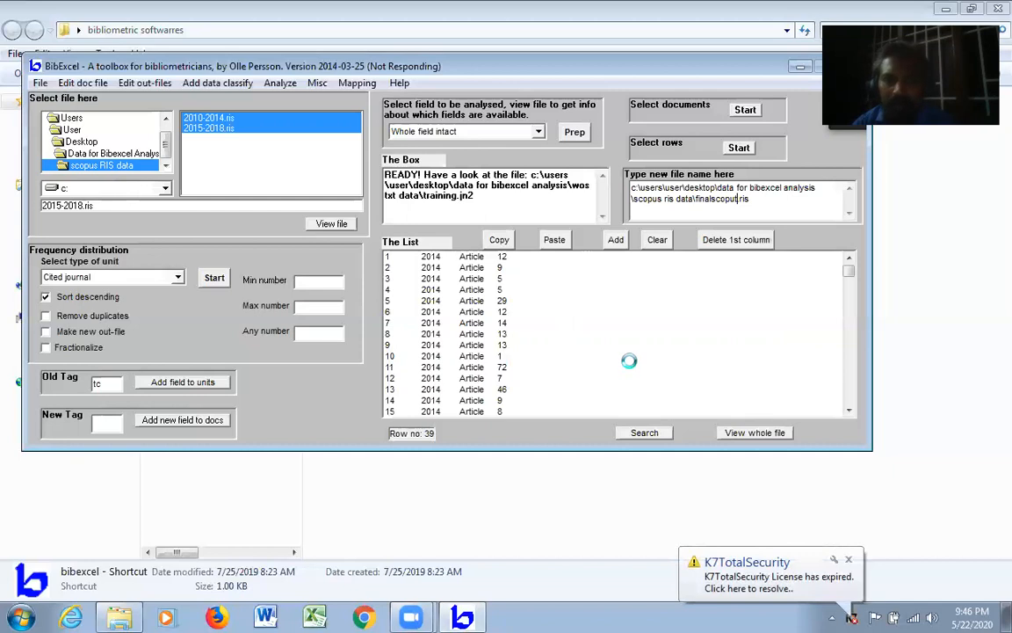
{"action": "left_click", "coordinate": [849, 561]}
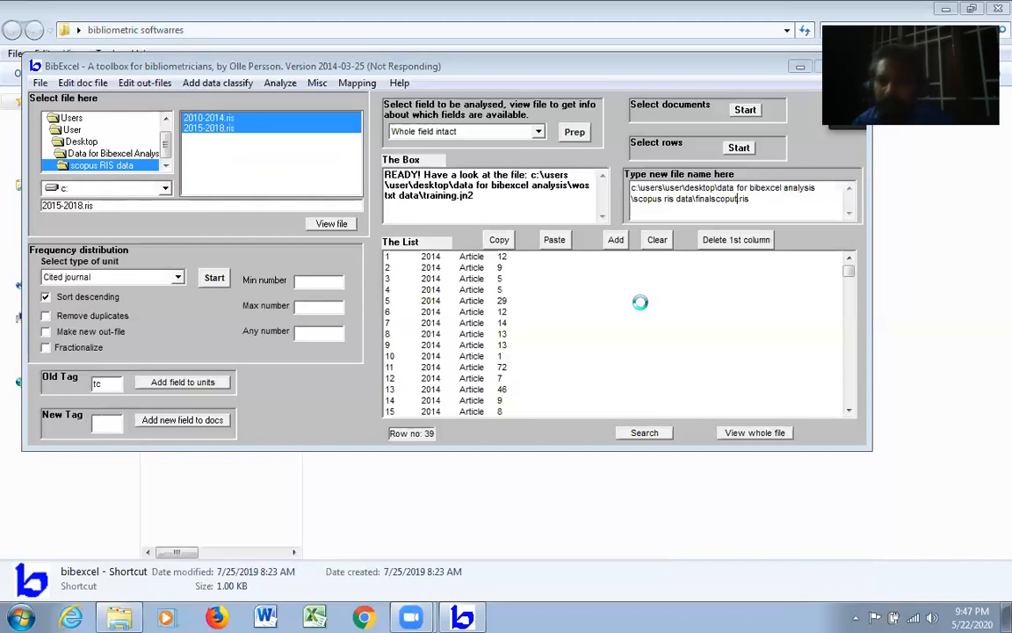
- Force the unresponsive BibExcel to close and start it again from its shortcut
{"action": "left_click_drag", "start_coordinate": [579, 67], "coordinate": [510, 95]}
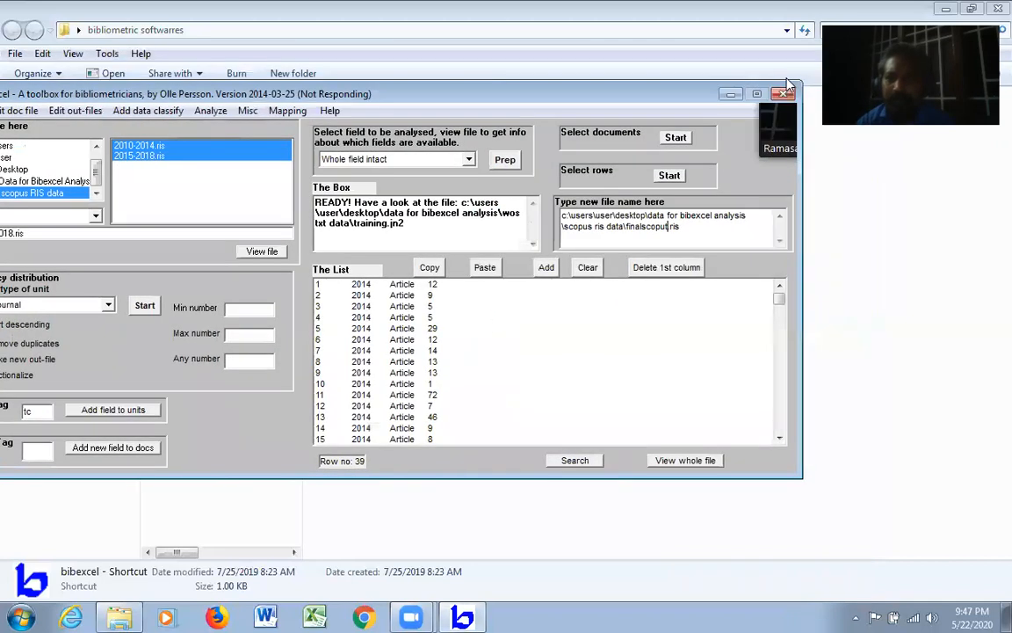
{"action": "left_click", "coordinate": [785, 97]}
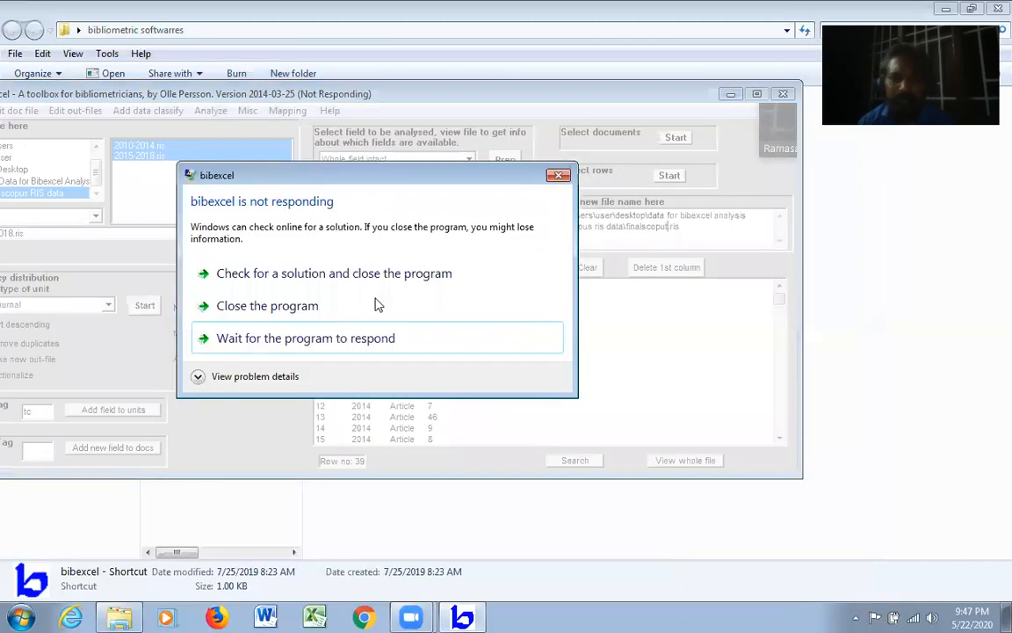
{"action": "left_click", "coordinate": [280, 306]}
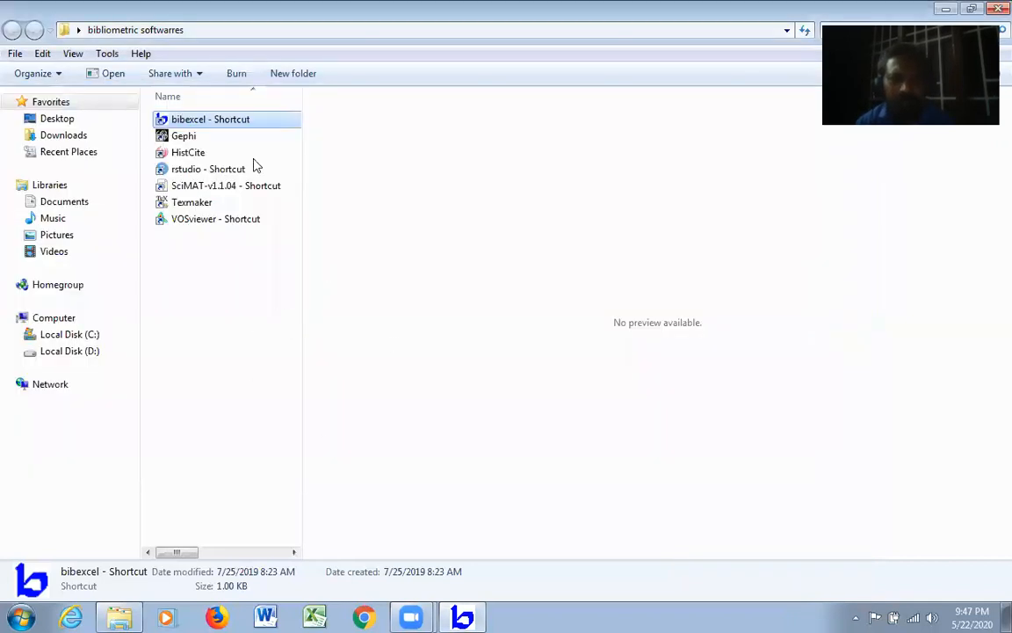
{"action": "double_click", "coordinate": [253, 121]}
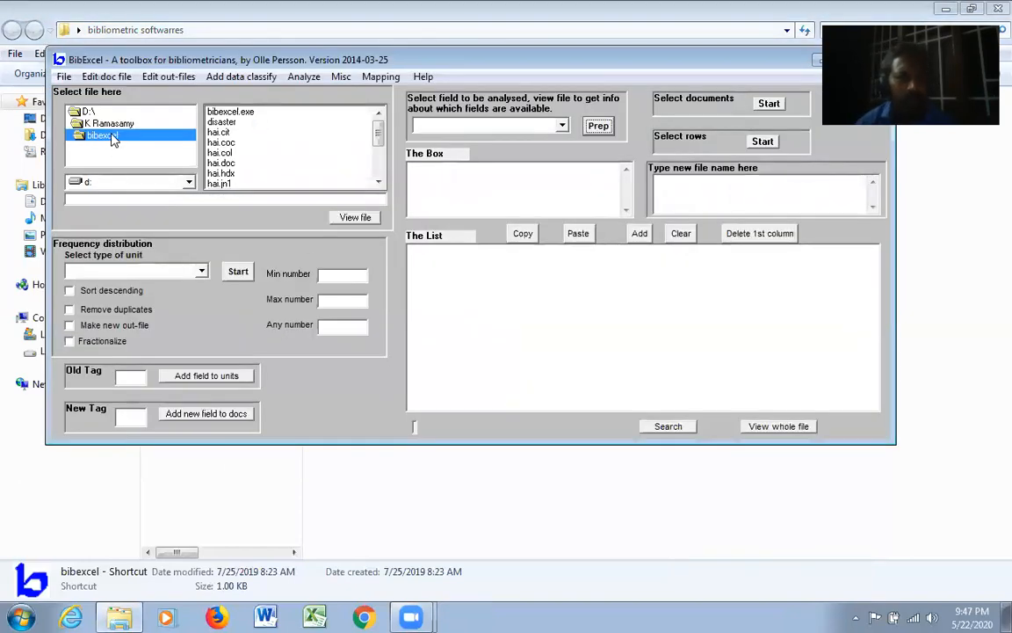
- Browse on the C: drive to Users\User\Desktop\Data for Bibexcel Analysis\scopus RIS data
{"action": "left_click", "coordinate": [186, 182]}
{"action": "left_click", "coordinate": [159, 198]}
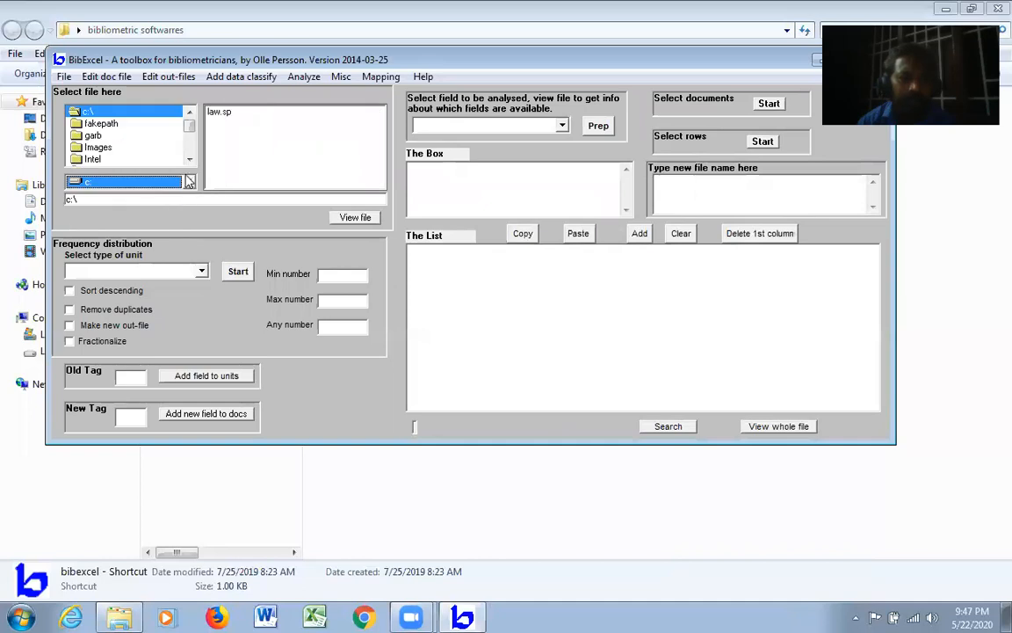
{"action": "left_click", "coordinate": [189, 159]}
{"action": "left_click", "coordinate": [189, 159]}
{"action": "left_click", "coordinate": [189, 159]}
{"action": "left_click", "coordinate": [189, 159]}
{"action": "left_click", "coordinate": [189, 159]}
{"action": "left_click", "coordinate": [189, 159]}
{"action": "left_click", "coordinate": [189, 159]}
{"action": "double_click", "coordinate": [118, 132]}
{"action": "double_click", "coordinate": [97, 147]}
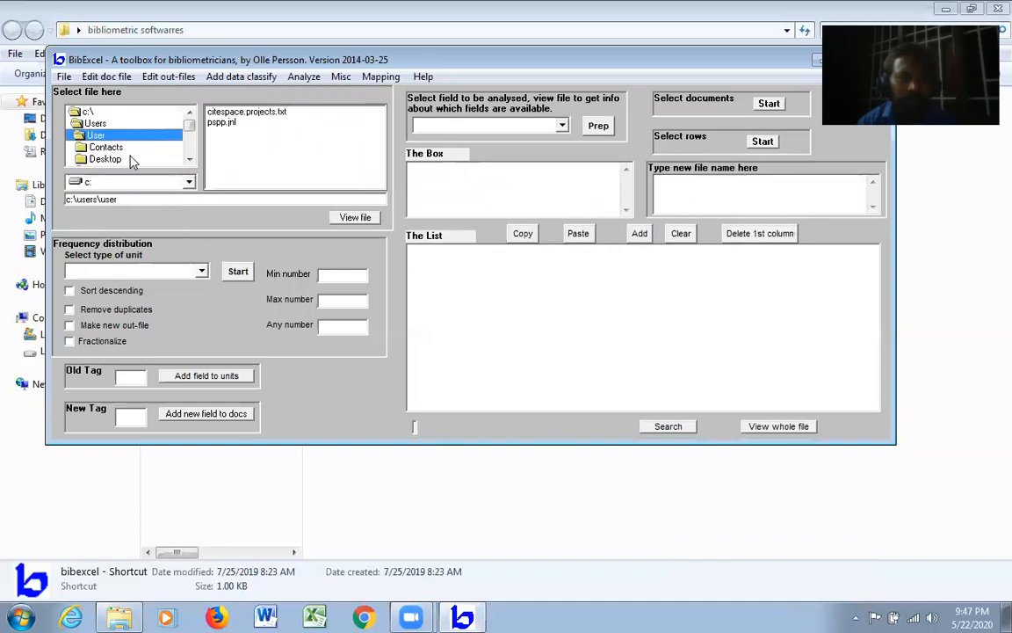
{"action": "double_click", "coordinate": [110, 158]}
{"action": "left_click", "coordinate": [190, 159]}
{"action": "left_click", "coordinate": [191, 160]}
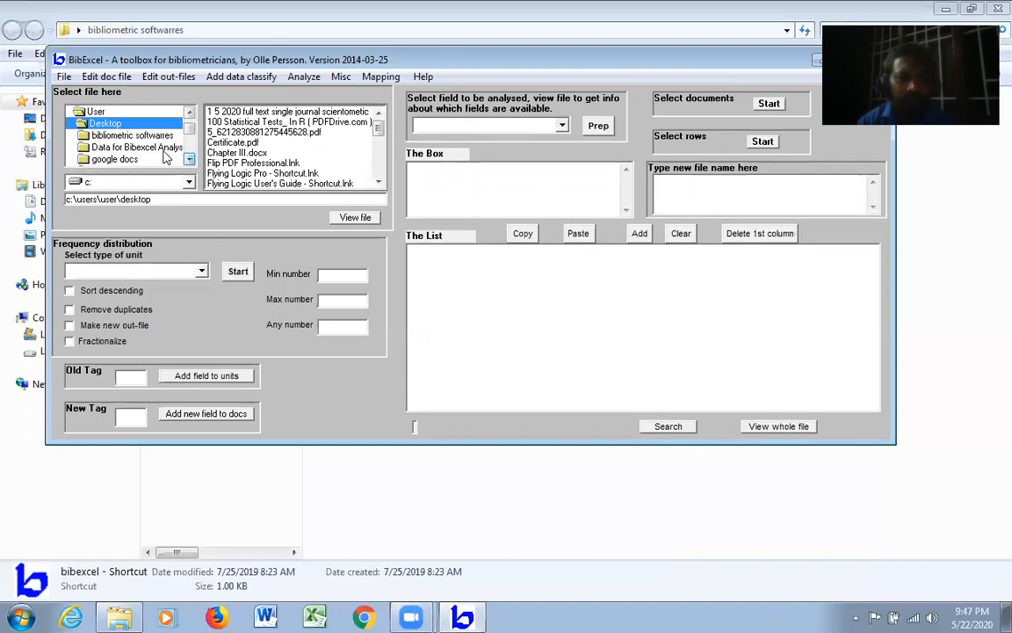
{"action": "double_click", "coordinate": [162, 148]}
{"action": "scroll", "coordinate": [176, 149], "scroll_direction": "down", "scroll_amount": 3}
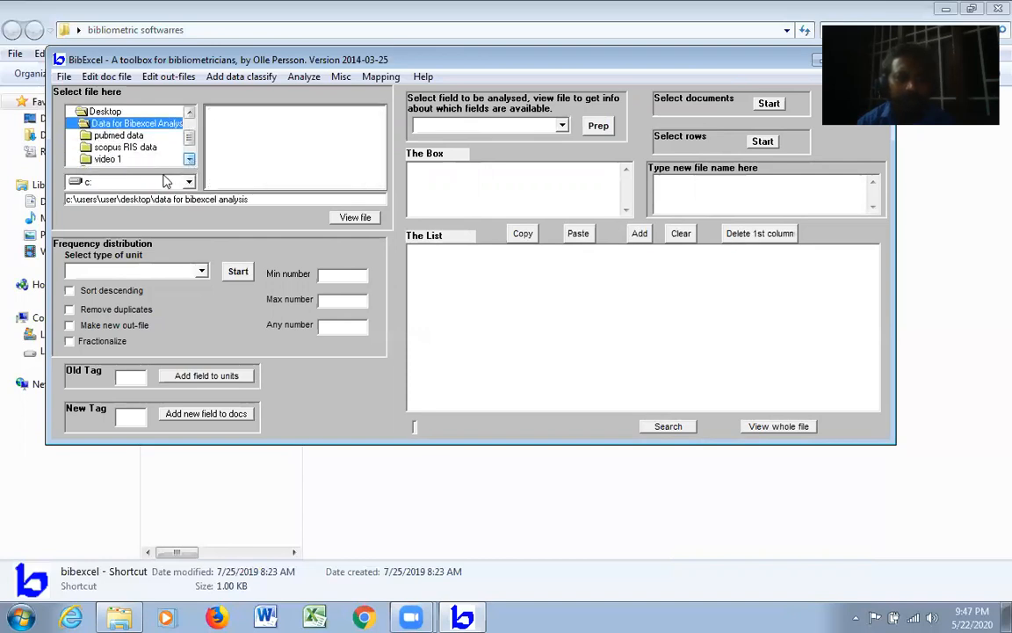
{"action": "double_click", "coordinate": [147, 151]}
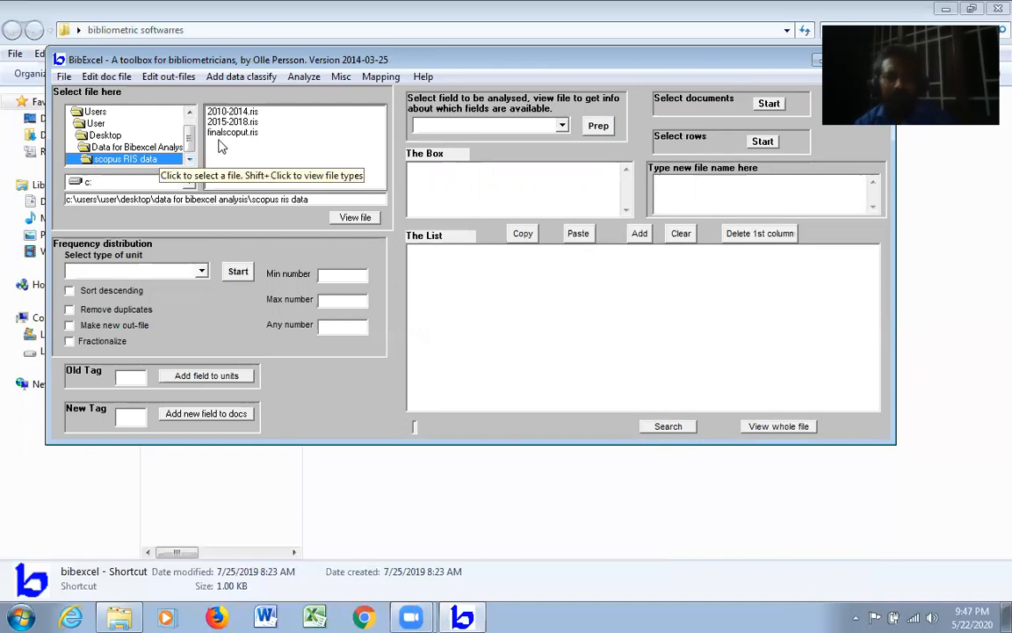
- Try to view the contents of finalscoput.ris
{"action": "left_click", "coordinate": [256, 135]}
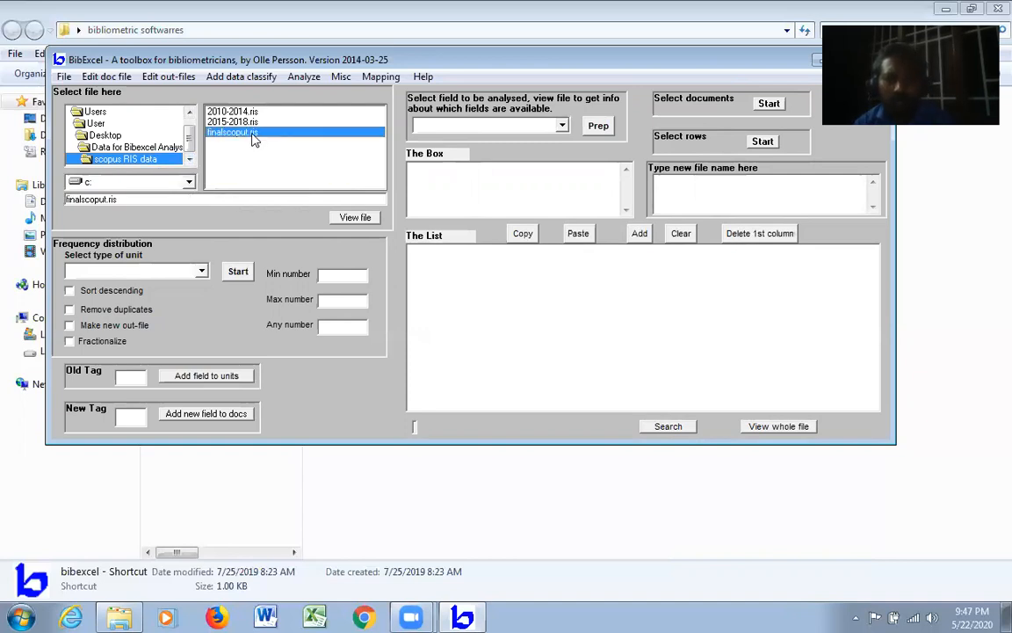
{"action": "left_click", "coordinate": [356, 220]}
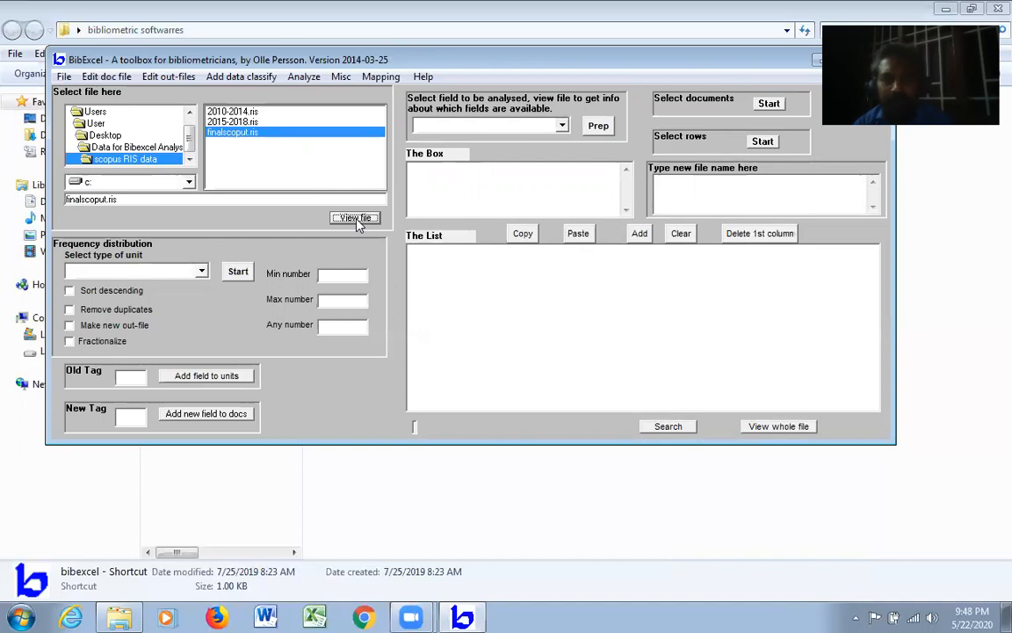
{"action": "left_click", "coordinate": [255, 134]}
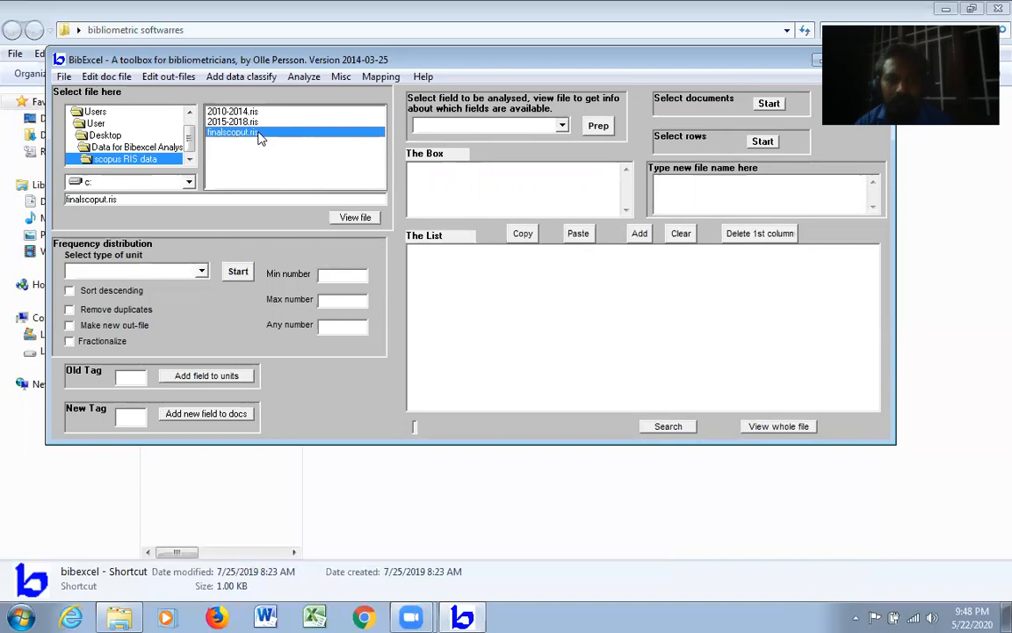
- Select 2010-2014.ris and 2015-2018.ris together and set the new file name to training.ris in the same folder
{"action": "left_click", "coordinate": [257, 112]}
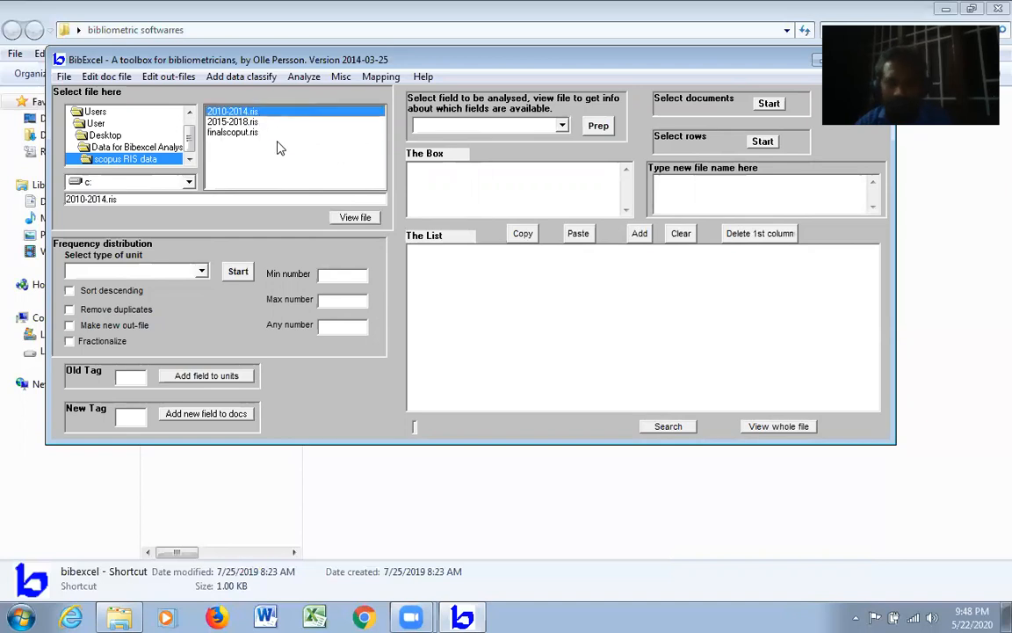
{"action": "left_click", "coordinate": [260, 122], "text": "shift"}
{"action": "left_click", "coordinate": [688, 183]}
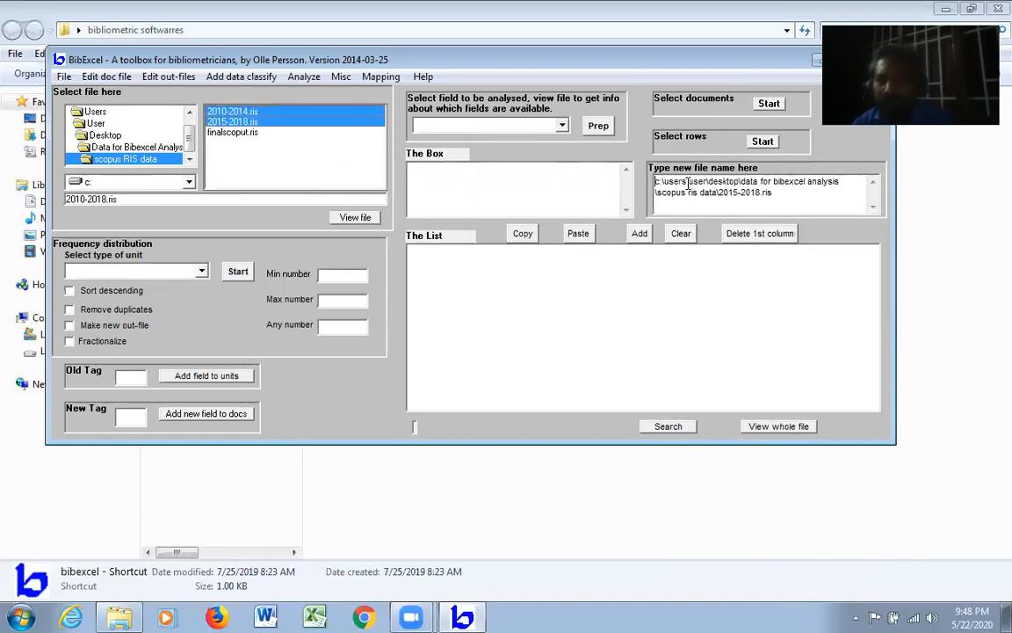
{"action": "left_click", "coordinate": [720, 191]}
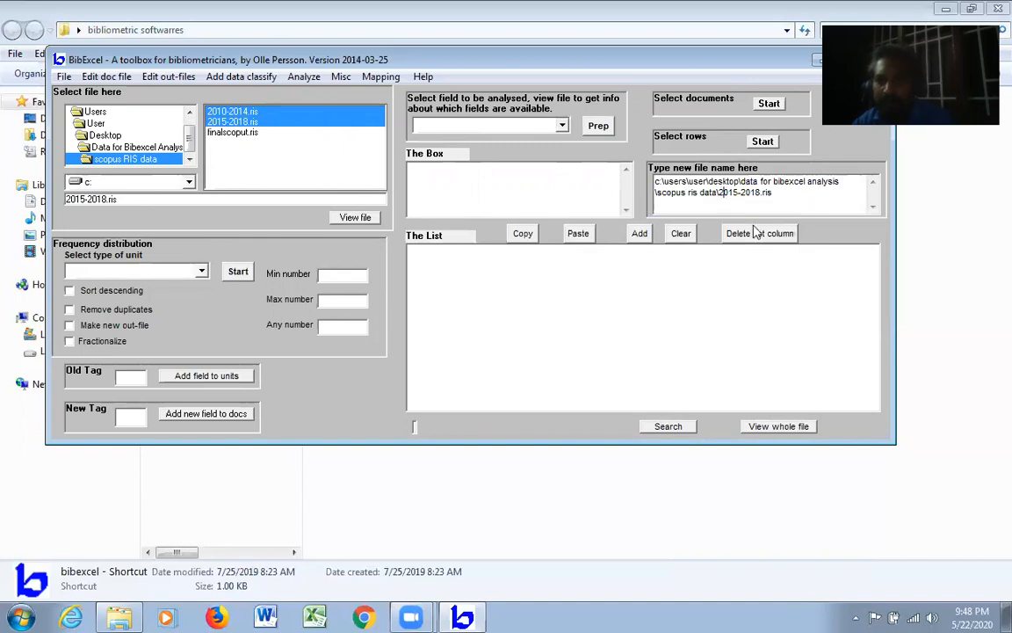
{"action": "type", "text": "training"}
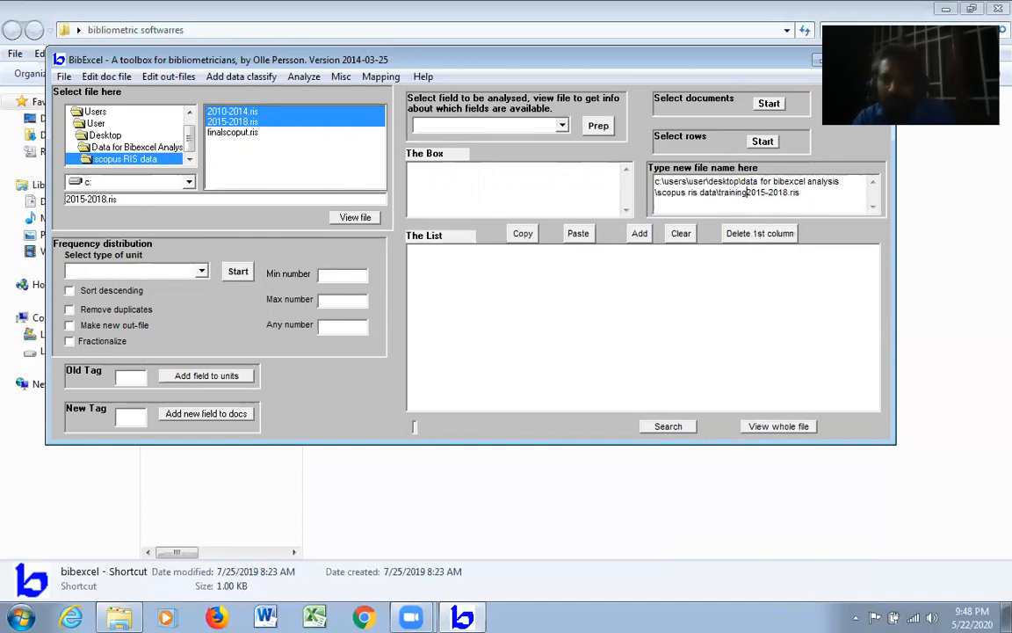
{"action": "key", "text": "Delete"}
{"action": "key", "text": "Delete"}
{"action": "key", "text": "Delete"}
{"action": "key", "text": "Delete"}
{"action": "key", "text": "Delete"}
{"action": "key", "text": "Delete"}
{"action": "key", "text": "Delete"}
{"action": "key", "text": "Delete"}
{"action": "key", "text": "Delete"}
{"action": "key", "text": "Delete"}
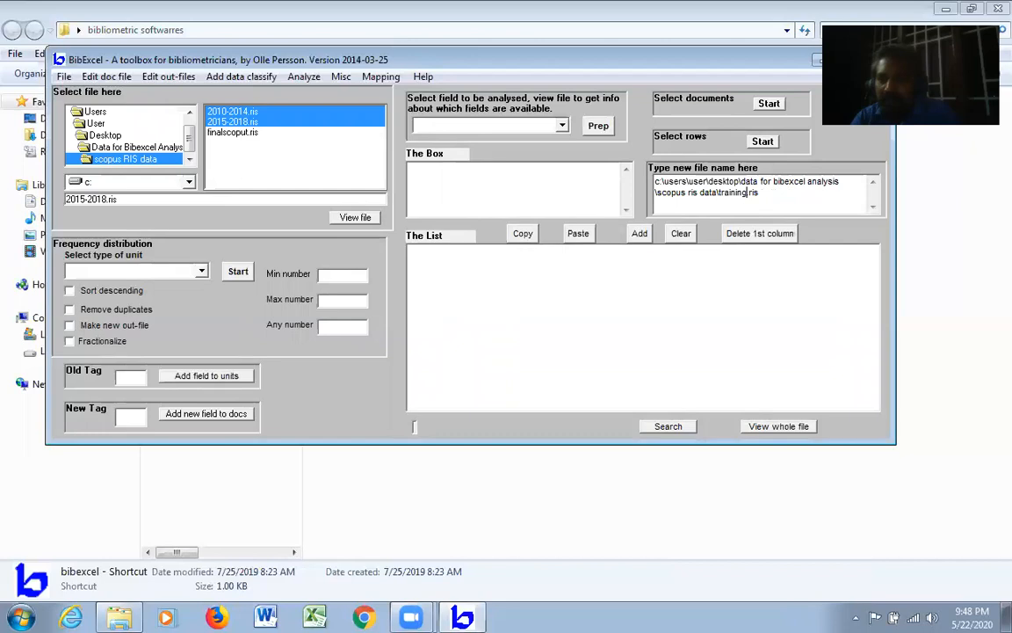
{"action": "type", "text": "."}
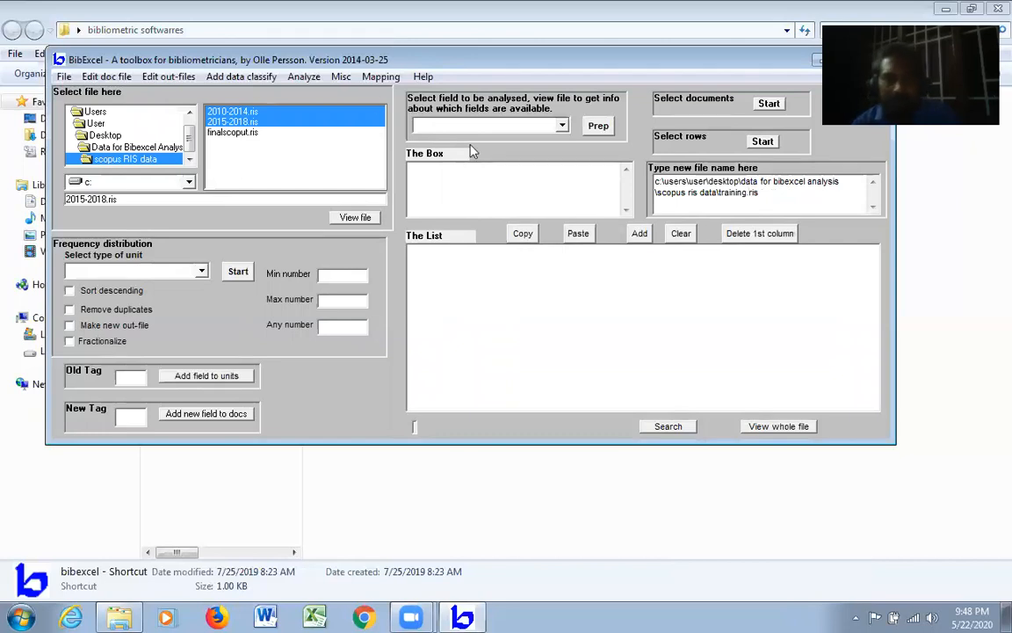
- Append both selected RIS files to training.ris
{"action": "left_click", "coordinate": [64, 77]}
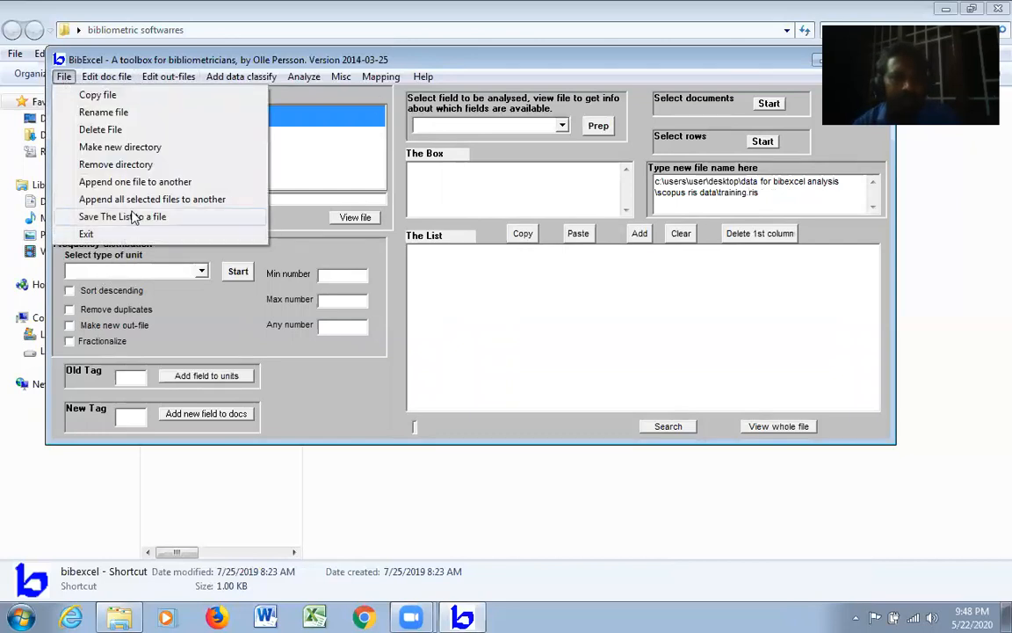
{"action": "left_click", "coordinate": [149, 199]}
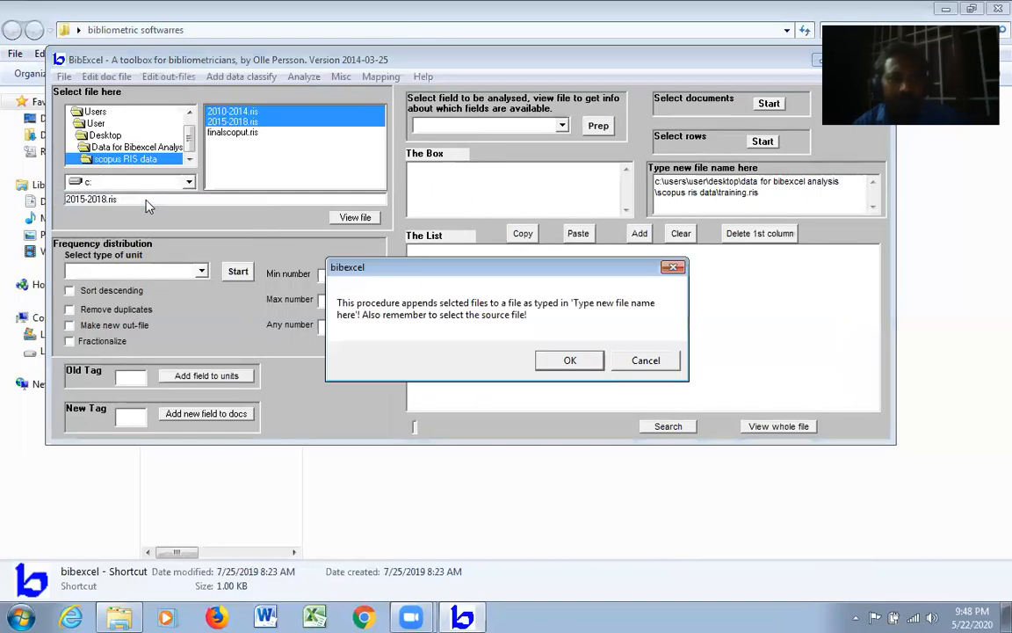
{"action": "left_click", "coordinate": [566, 360]}
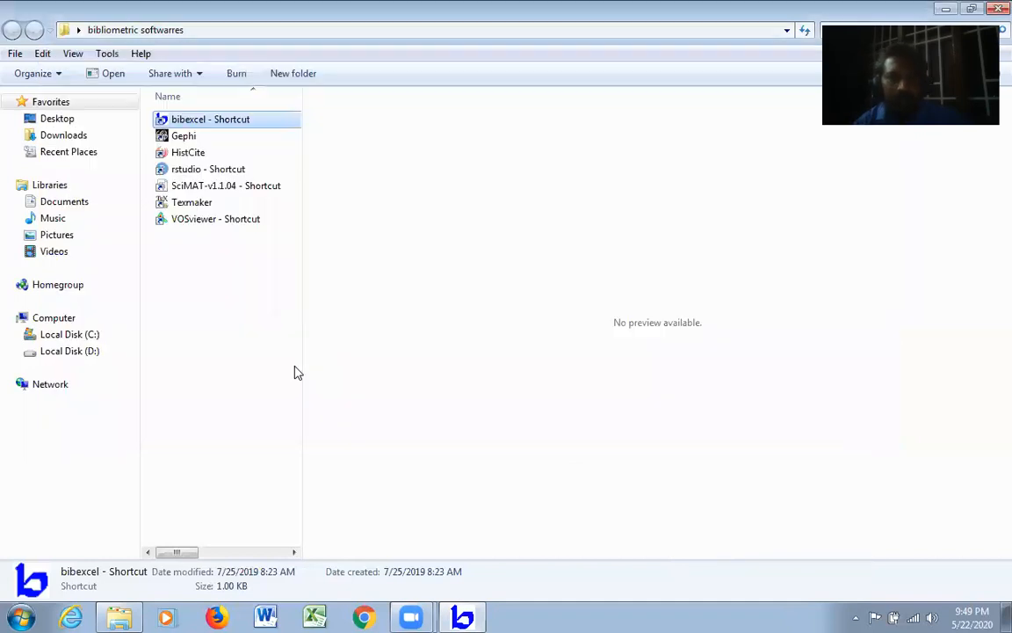
- Relaunch BibExcel from its shortcut and browse on the C: drive to the Users\User folder
{"action": "double_click", "coordinate": [187, 118]}
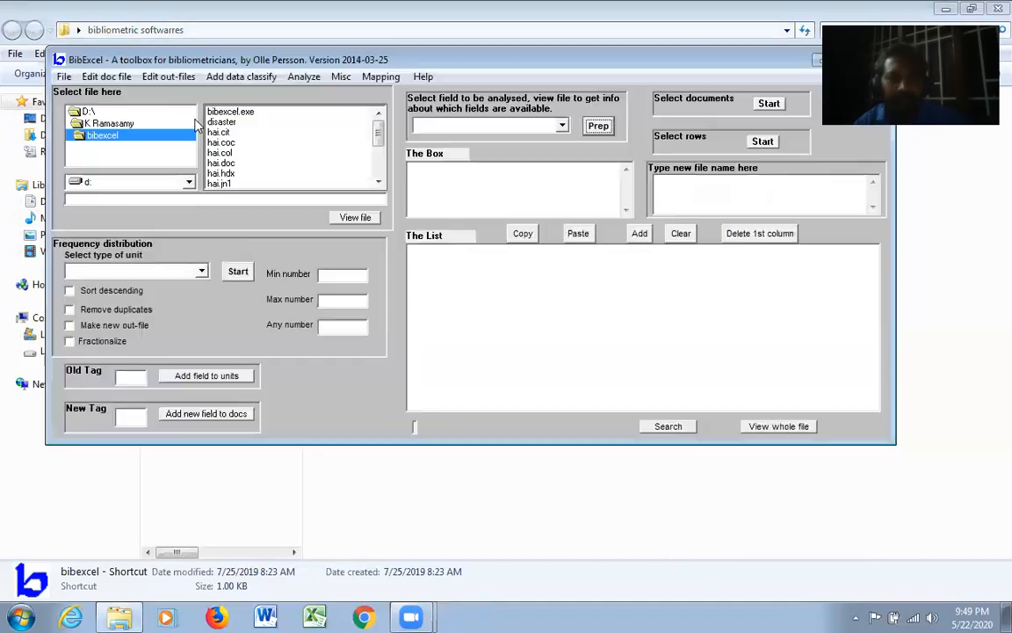
{"action": "left_click", "coordinate": [189, 181]}
{"action": "left_click", "coordinate": [190, 198]}
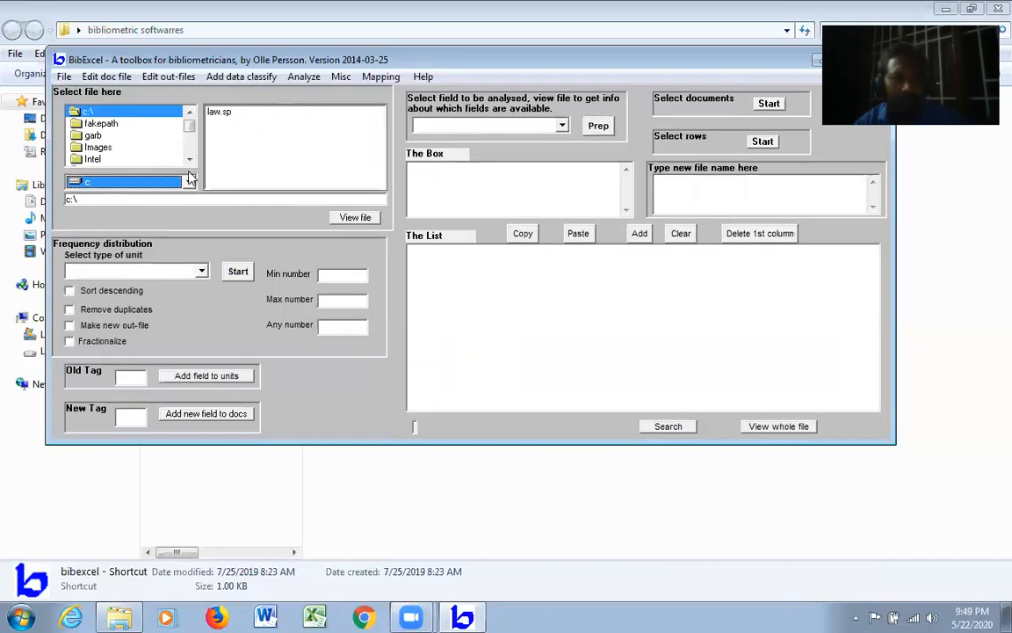
{"action": "left_click", "coordinate": [189, 160]}
{"action": "scroll", "coordinate": [154, 151], "scroll_direction": "down", "scroll_amount": 3}
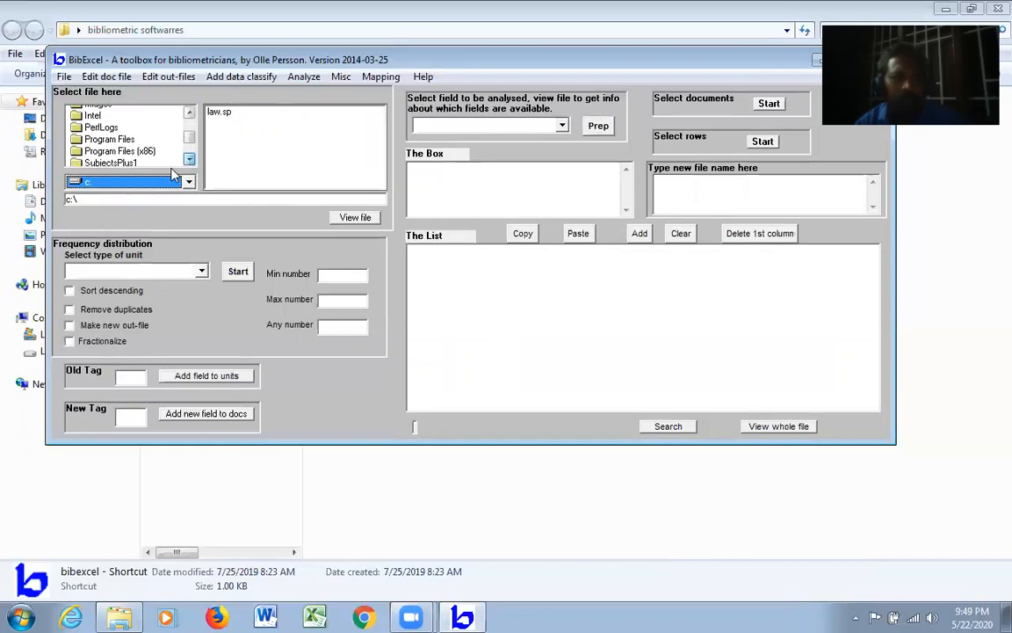
{"action": "double_click", "coordinate": [119, 158]}
{"action": "double_click", "coordinate": [114, 149]}
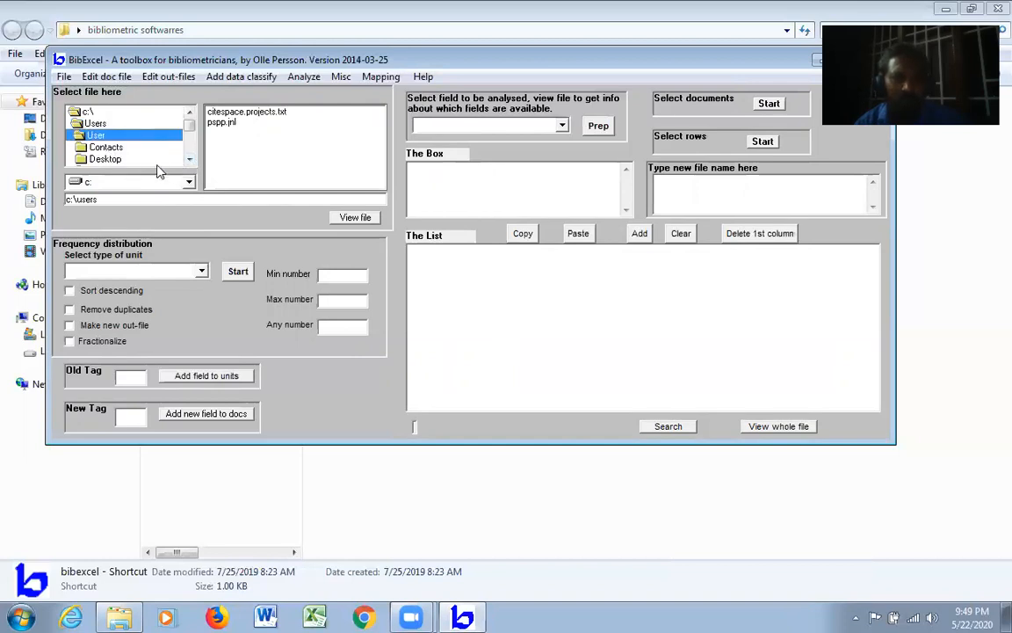
- Browse from the user folder to Desktop\Data for Bibexcel Analysis\scopus RIS data
{"action": "double_click", "coordinate": [98, 157]}
{"action": "left_click", "coordinate": [190, 162]}
{"action": "left_click", "coordinate": [190, 162]}
{"action": "left_click", "coordinate": [190, 162]}
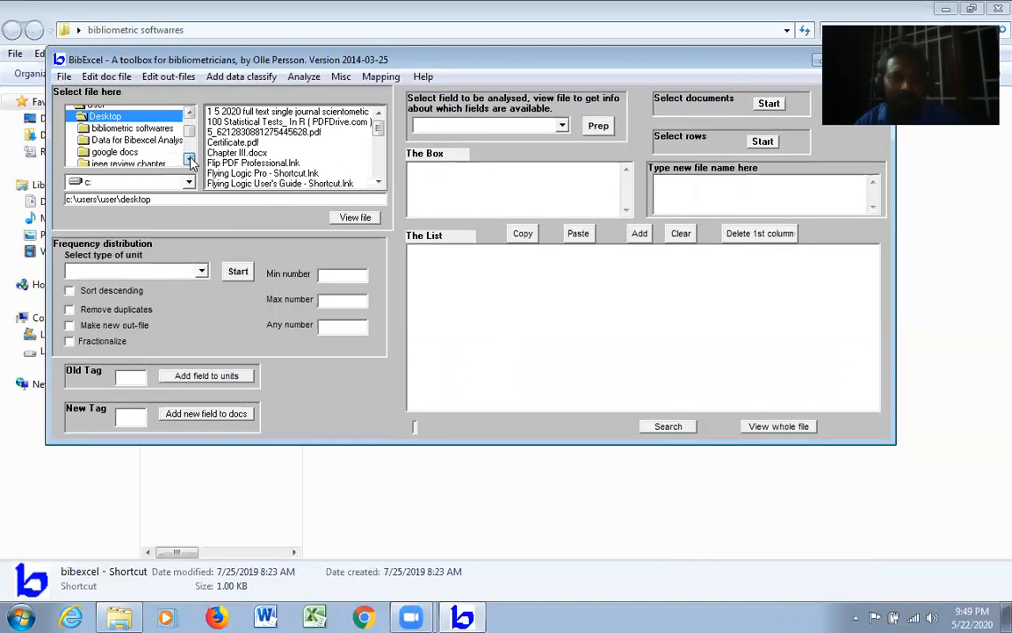
{"action": "left_click", "coordinate": [149, 138]}
{"action": "double_click", "coordinate": [150, 137]}
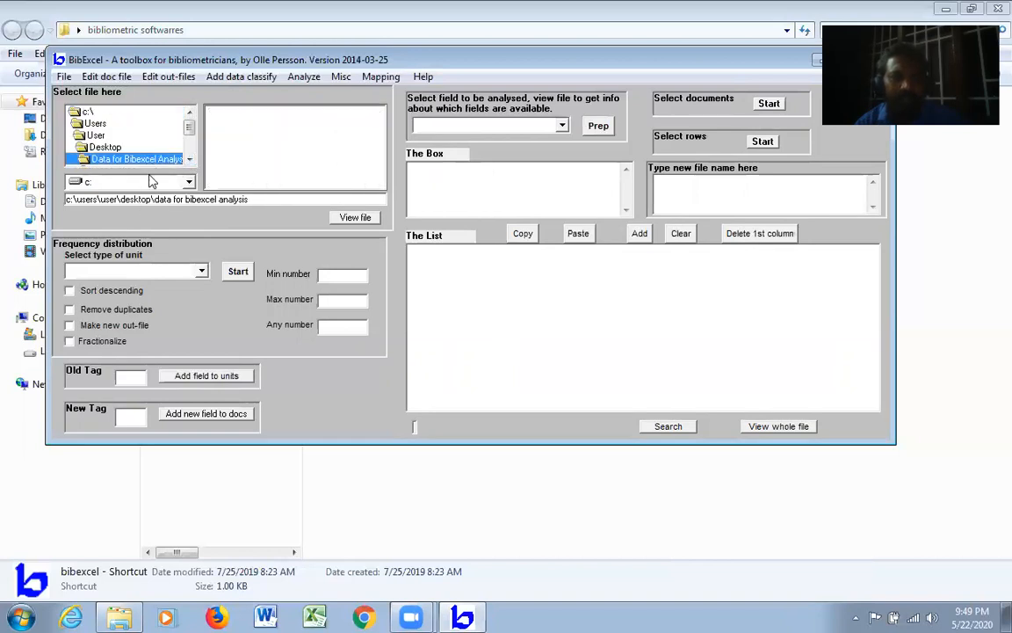
{"action": "scroll", "coordinate": [141, 154], "scroll_direction": "down", "scroll_amount": 3}
{"action": "left_click", "coordinate": [143, 148]}
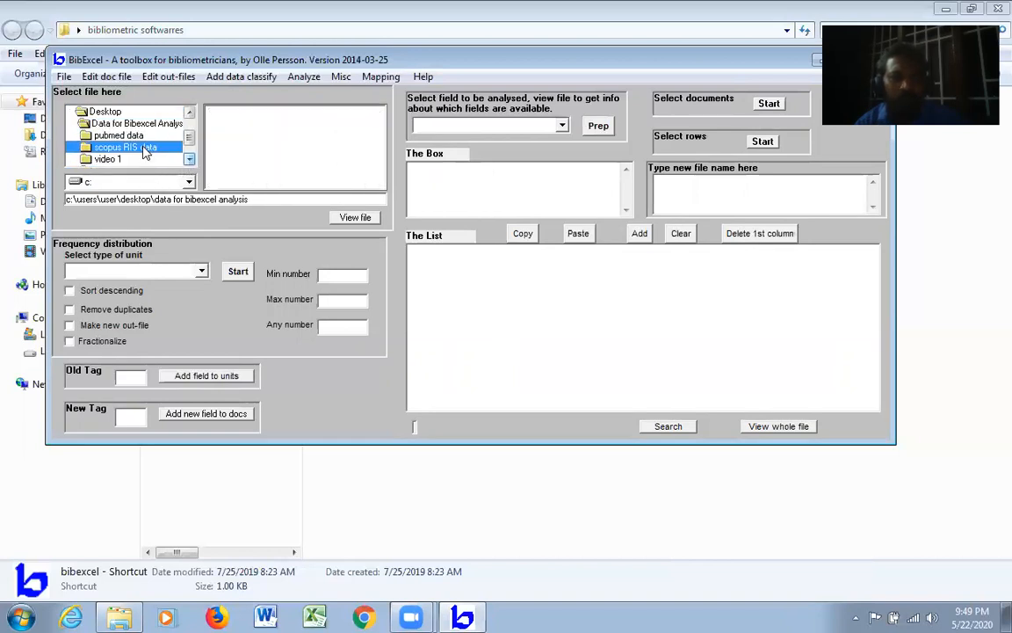
{"action": "double_click", "coordinate": [141, 146]}
- Try to view the contents of training.ris in the scopus RIS data folder
{"action": "left_click", "coordinate": [236, 115]}
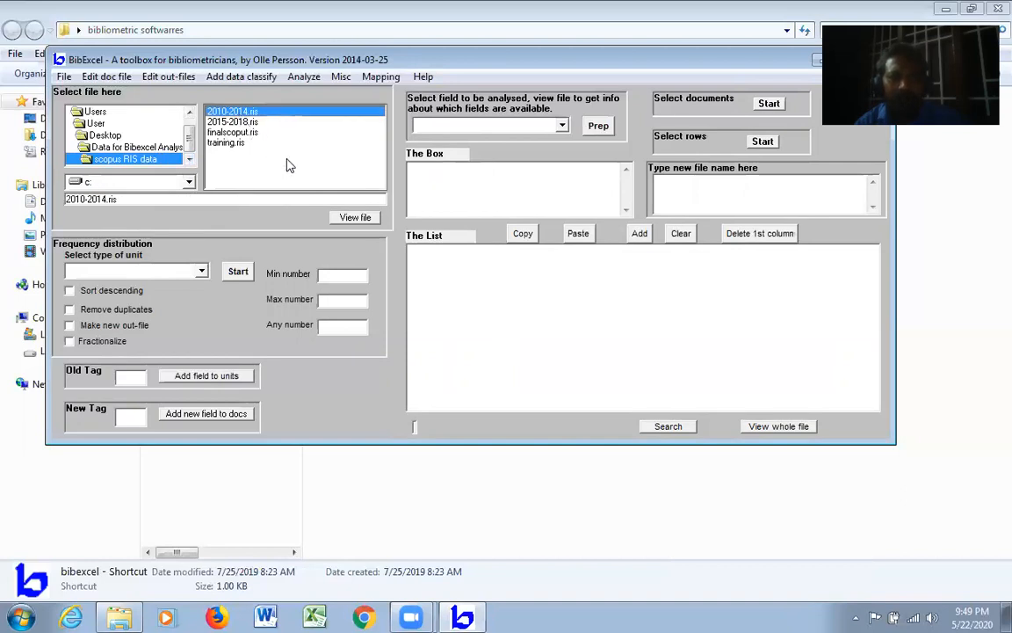
{"action": "left_click", "coordinate": [230, 142]}
{"action": "left_click", "coordinate": [352, 217]}
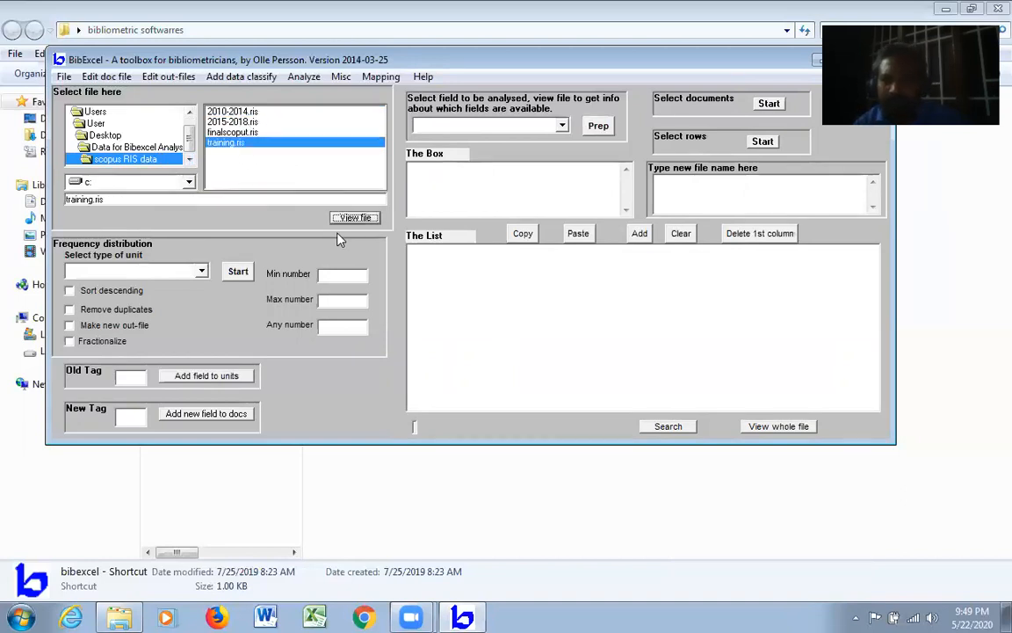
- Try to replace line feeds with carriage returns in 2010-2014.ris
{"action": "left_click", "coordinate": [227, 111]}
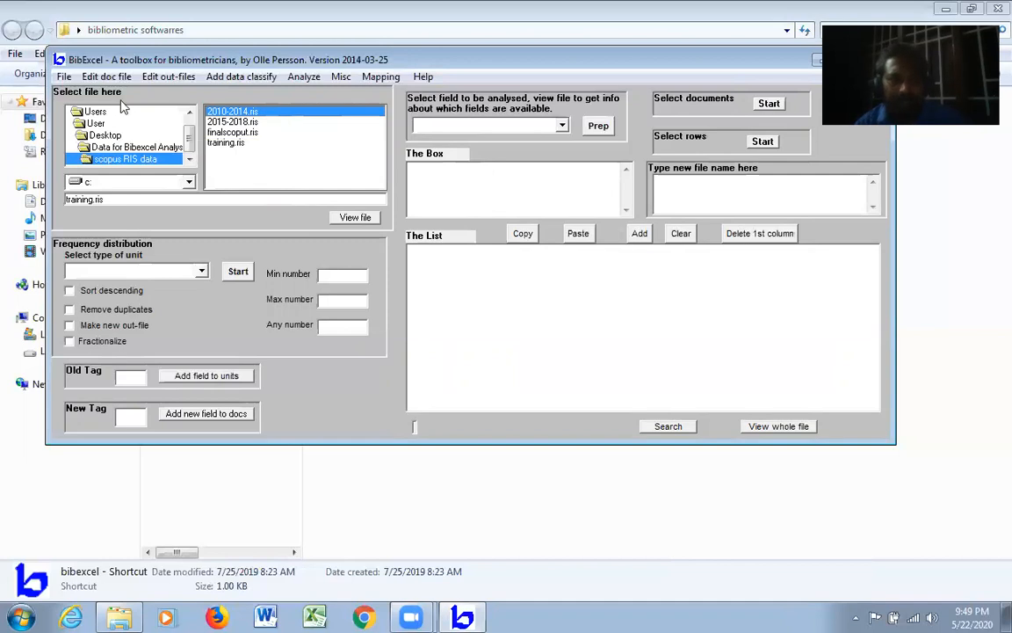
{"action": "left_click", "coordinate": [107, 77]}
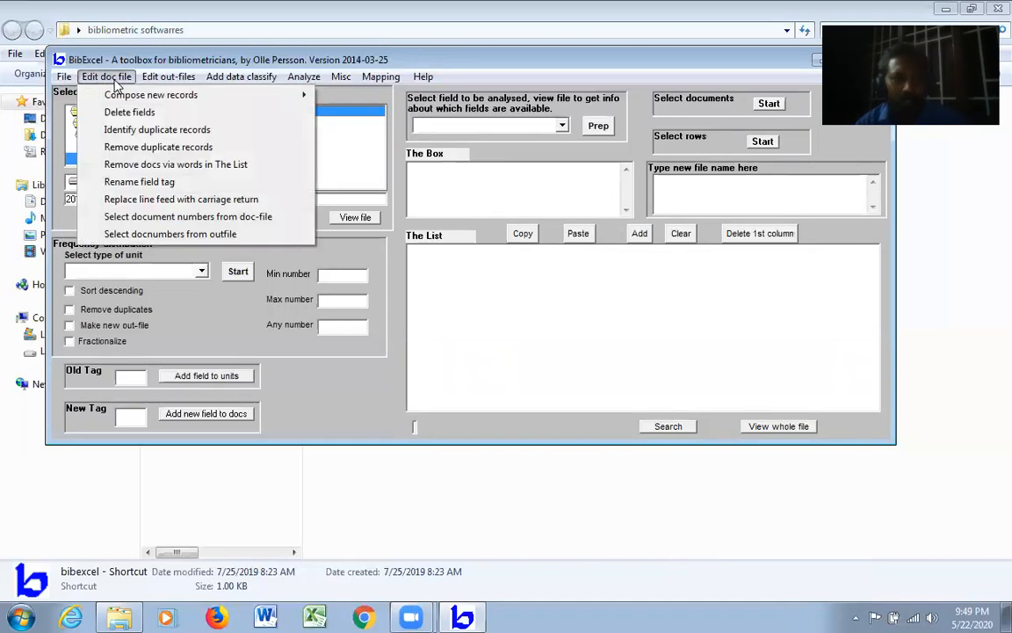
{"action": "left_click", "coordinate": [170, 199]}
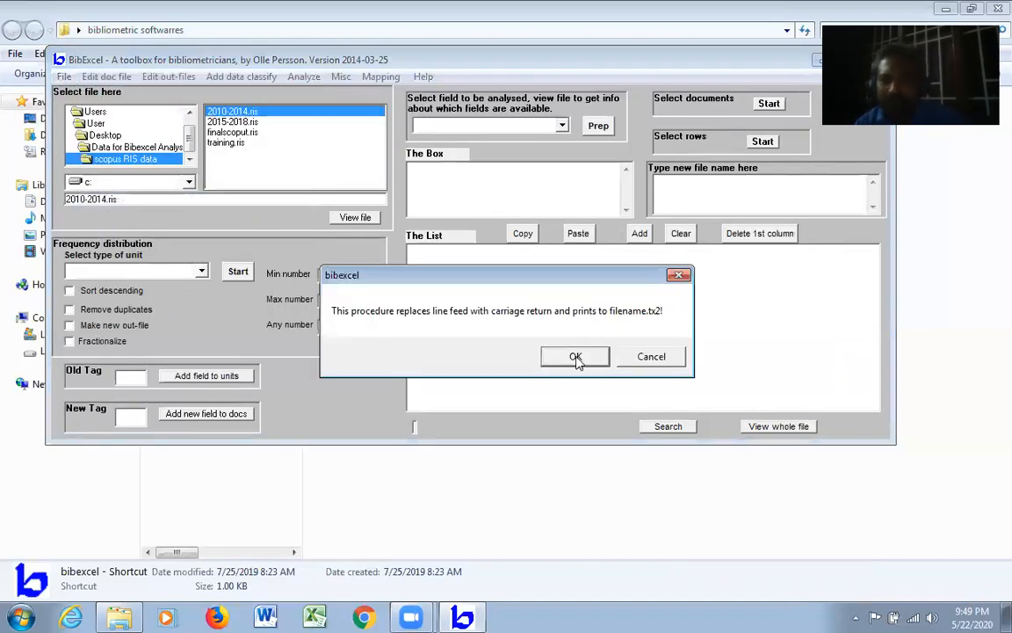
{"action": "left_click", "coordinate": [578, 356]}
{"action": "left_click", "coordinate": [520, 356]}
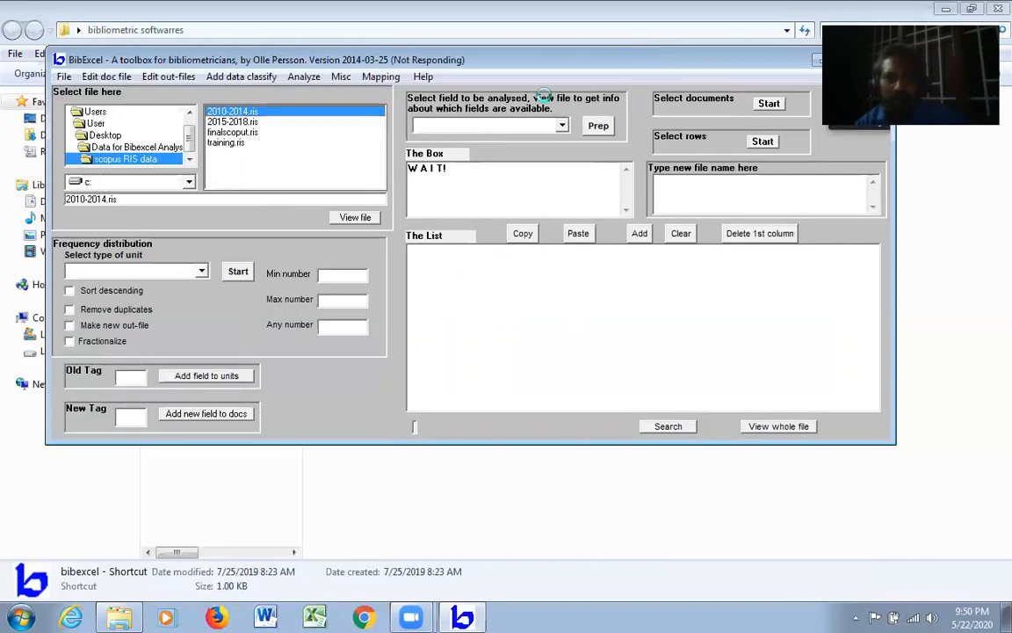
{"action": "left_click_drag", "start_coordinate": [646, 62], "coordinate": [498, 94]}
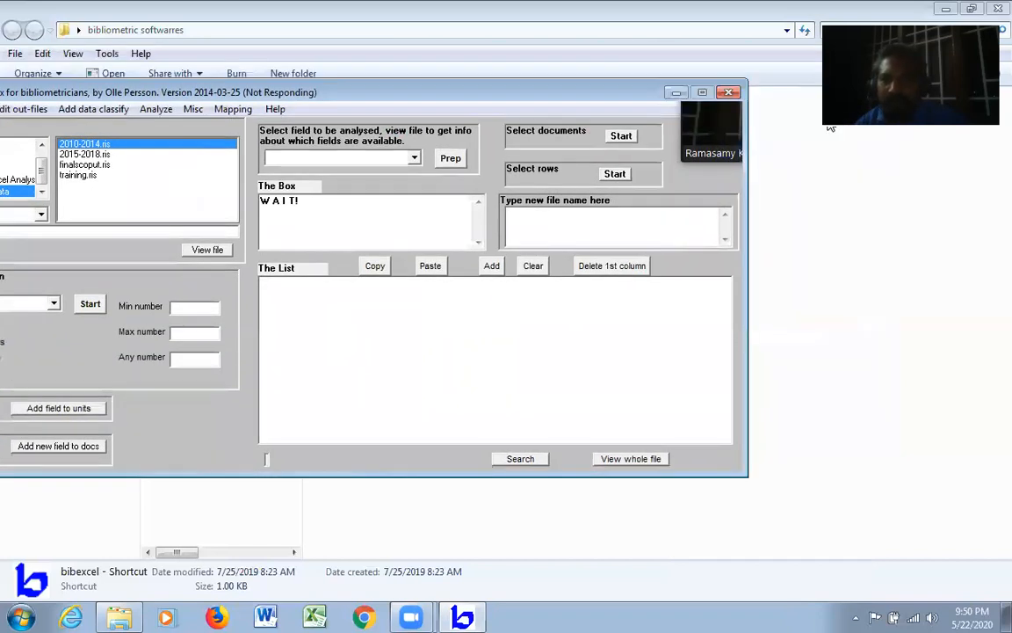
- Start BibExcel again from its shortcut and go to the Users\User folder on the C: drive
{"action": "left_click", "coordinate": [244, 305]}
{"action": "double_click", "coordinate": [201, 119]}
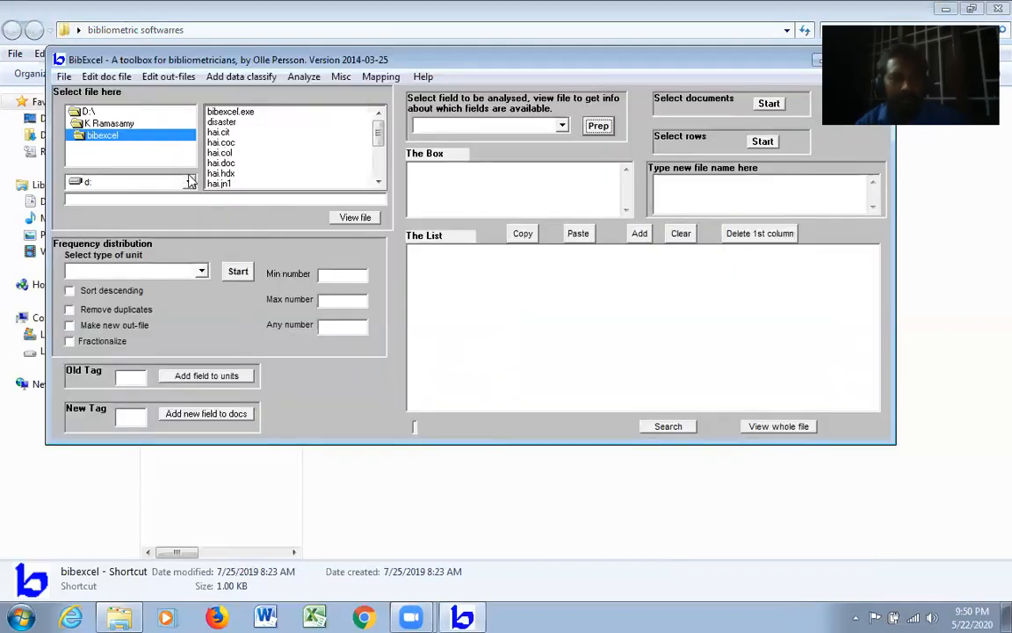
{"action": "left_click", "coordinate": [189, 182]}
{"action": "left_click", "coordinate": [161, 192]}
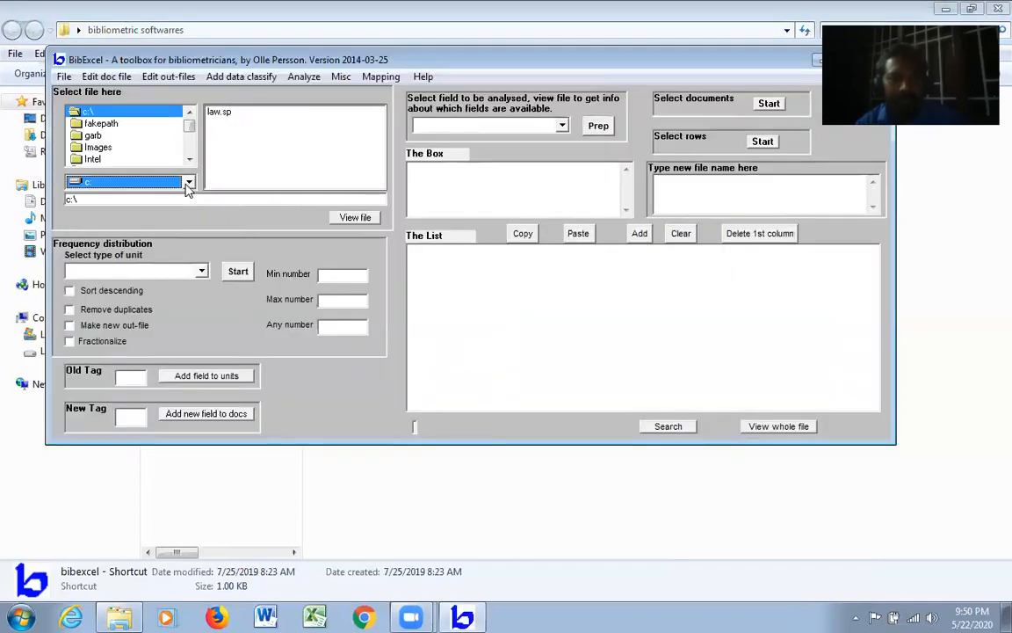
{"action": "scroll", "coordinate": [167, 140], "scroll_direction": "down", "scroll_amount": 5}
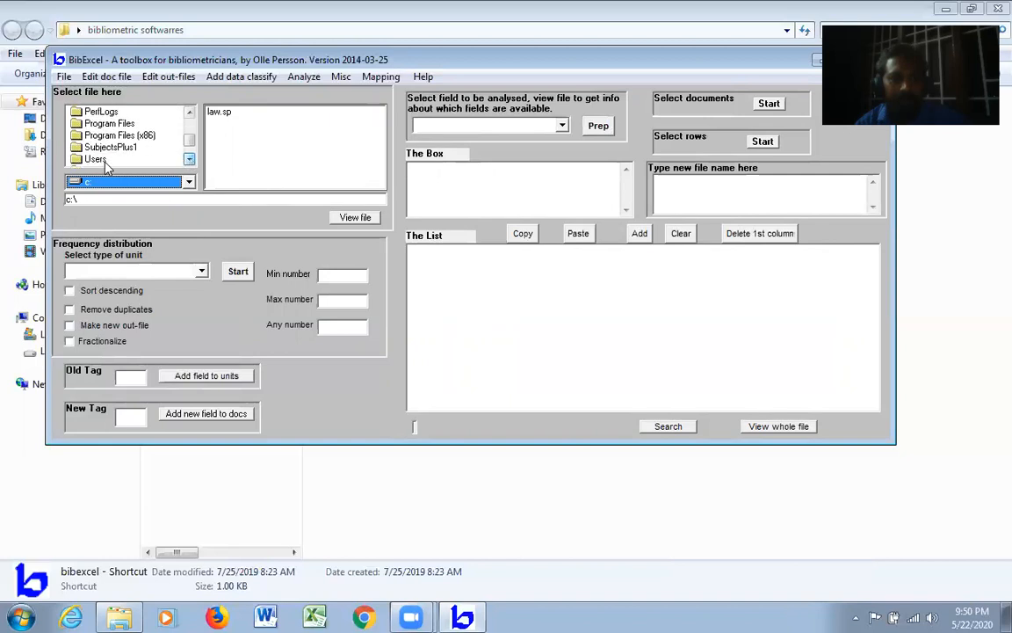
{"action": "double_click", "coordinate": [96, 159]}
{"action": "double_click", "coordinate": [98, 147]}
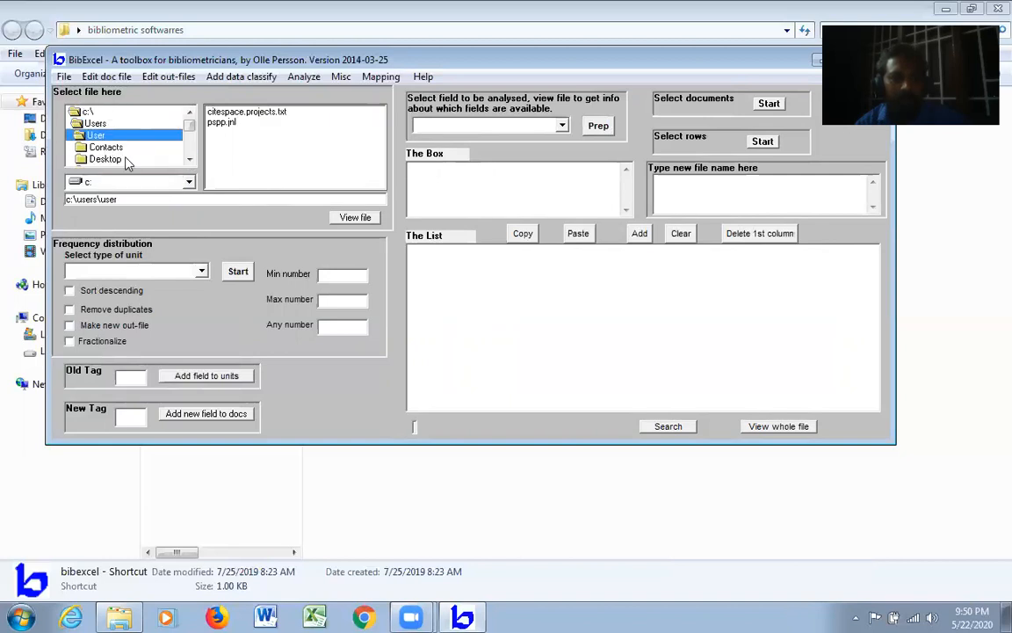
- Browse from the user folder to Desktop\Data for Bibexcel Analysis\pubmed data
{"action": "double_click", "coordinate": [118, 159]}
{"action": "left_click", "coordinate": [189, 159]}
{"action": "left_click", "coordinate": [189, 159]}
{"action": "double_click", "coordinate": [141, 150]}
{"action": "left_click", "coordinate": [189, 159]}
{"action": "scroll", "coordinate": [138, 132], "scroll_direction": "down", "scroll_amount": 2}
{"action": "double_click", "coordinate": [123, 124]}
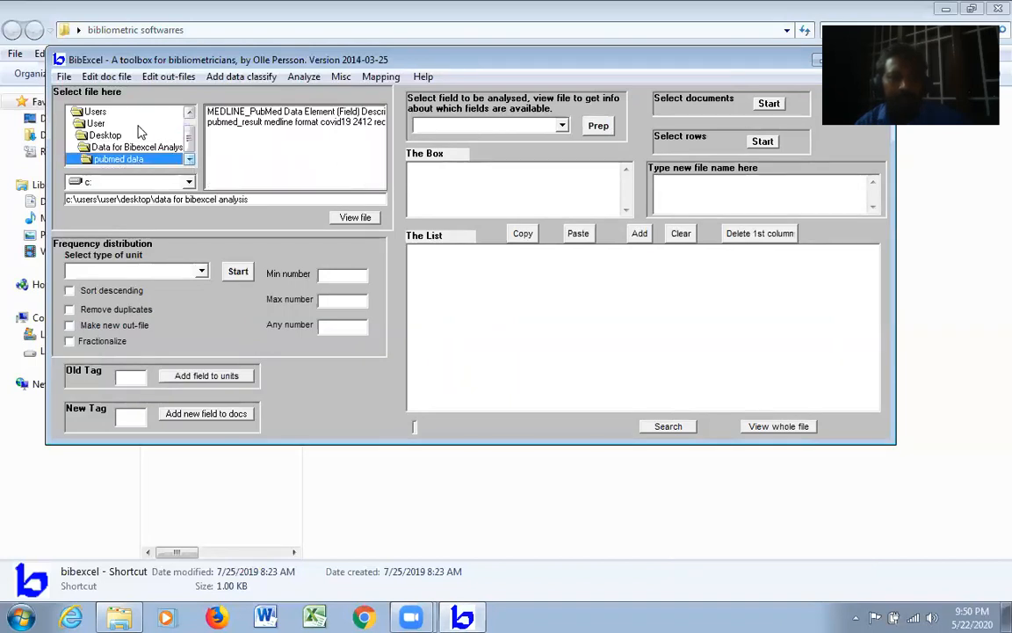
- Convert pubmed_result medline format covid19 2412 records.txt from Medline format to Dialog format
{"action": "left_click", "coordinate": [275, 122]}
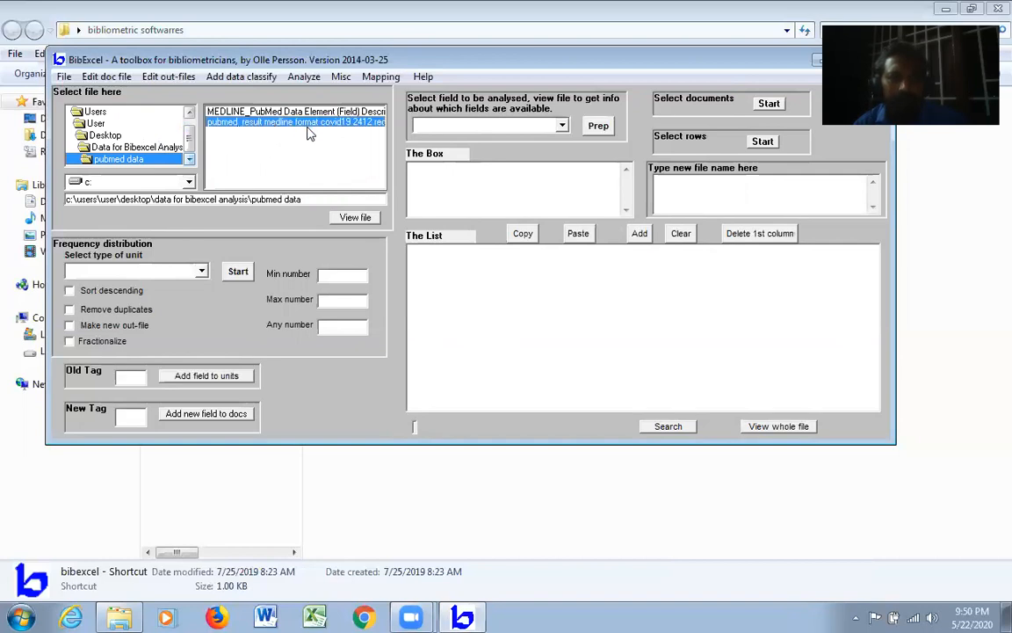
{"action": "left_click", "coordinate": [307, 124]}
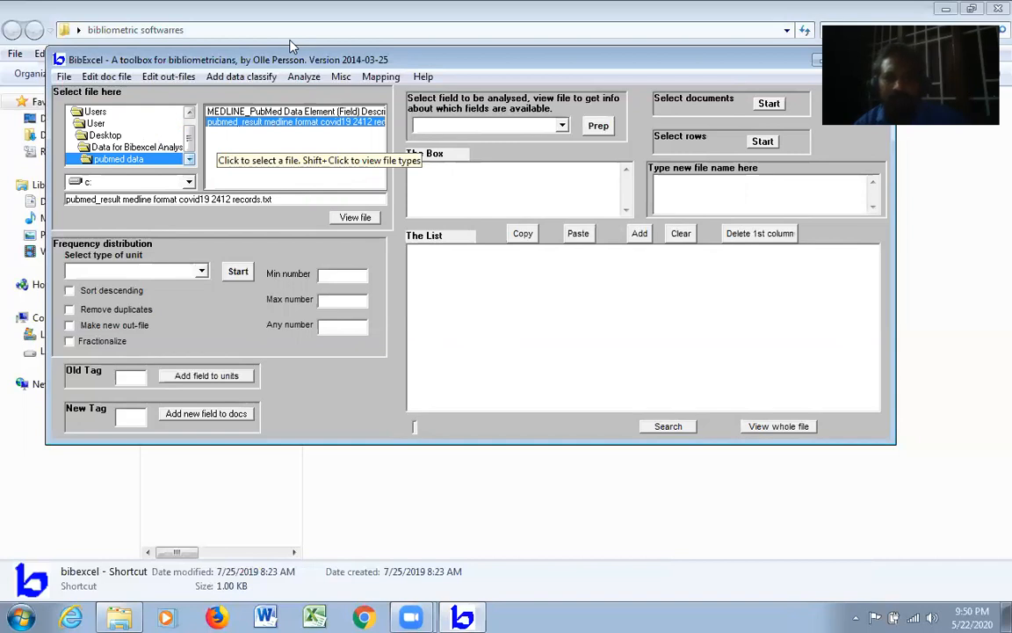
{"action": "left_click", "coordinate": [341, 76]}
{"action": "mouse_move", "coordinate": [397, 99]}
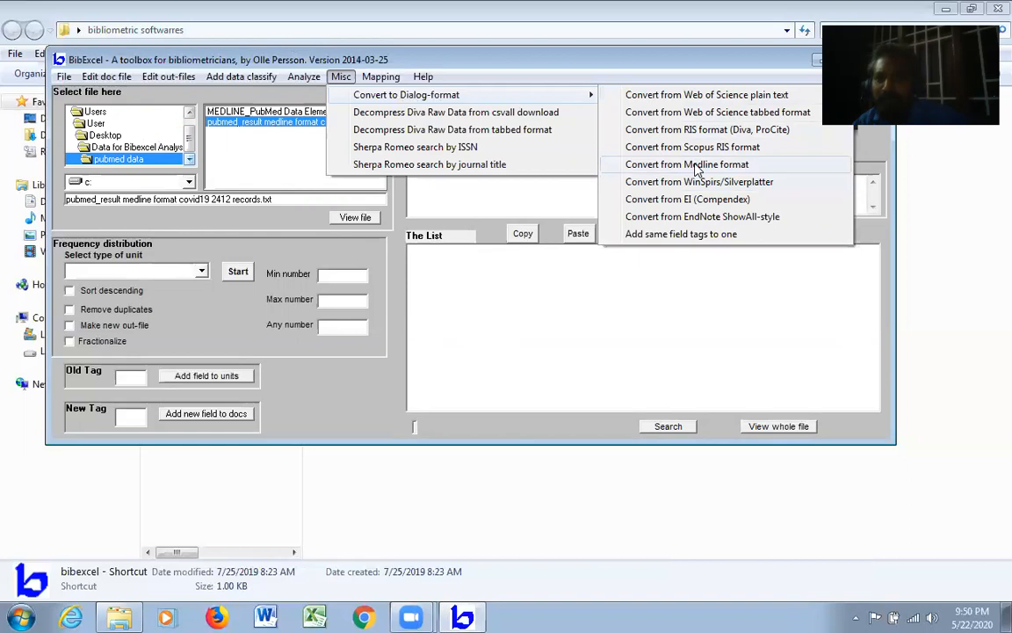
{"action": "left_click", "coordinate": [629, 165]}
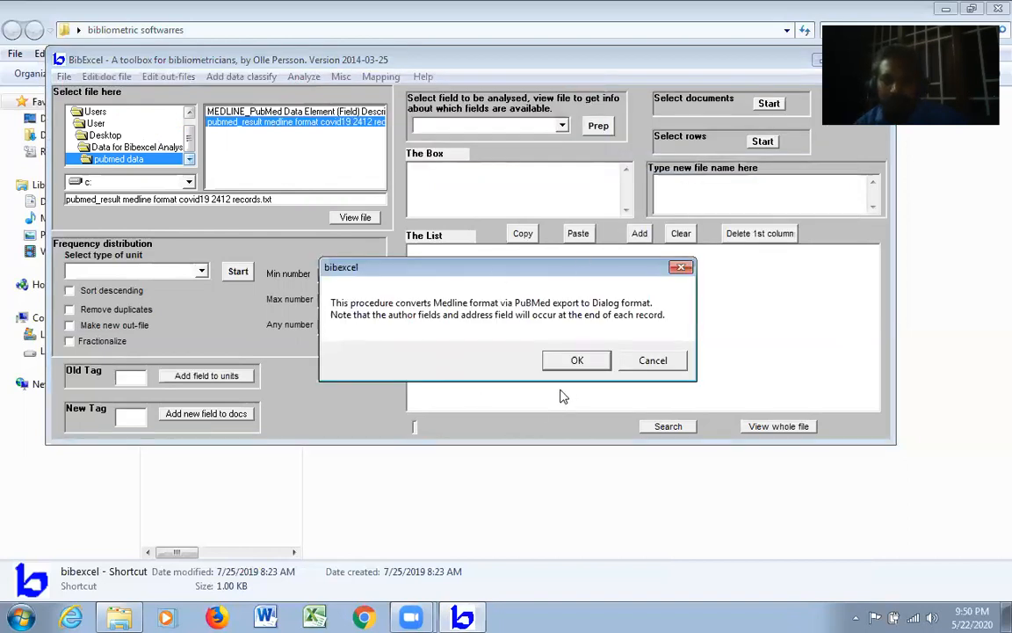
{"action": "left_click", "coordinate": [576, 358]}
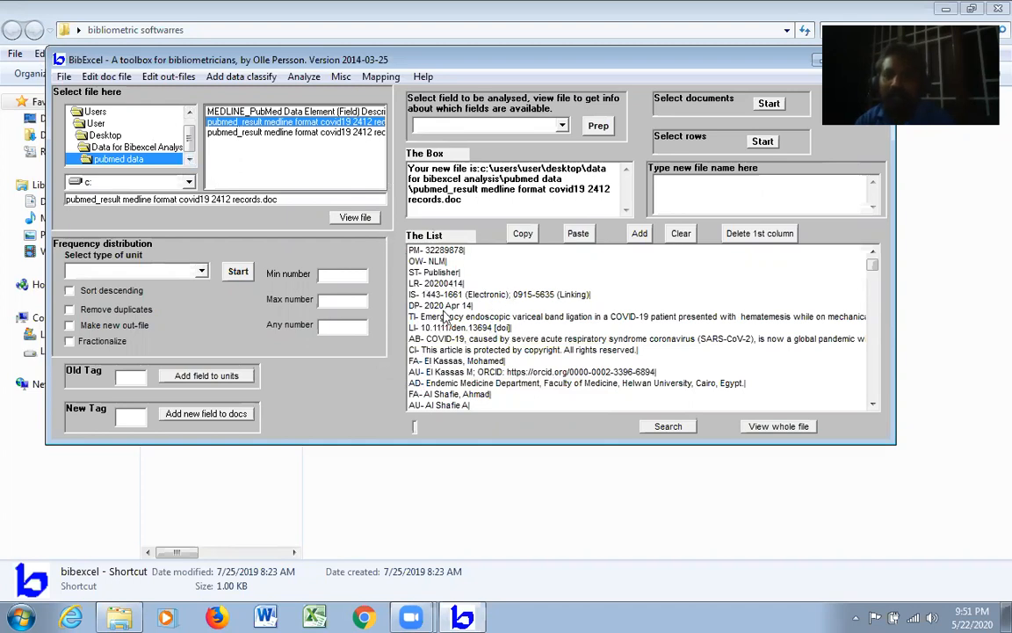
- Examine the field tags of the first converted PubMed record in The List, including language, document type and journal
{"action": "left_click", "coordinate": [876, 403]}
{"action": "left_click", "coordinate": [876, 404]}
{"action": "left_click", "coordinate": [876, 404]}
{"action": "left_click", "coordinate": [876, 404]}
{"action": "left_click", "coordinate": [877, 403]}
{"action": "left_click", "coordinate": [876, 403]}
{"action": "left_click", "coordinate": [876, 403]}
{"action": "left_click", "coordinate": [877, 404]}
{"action": "left_click", "coordinate": [876, 403]}
{"action": "left_click", "coordinate": [876, 403]}
{"action": "left_click", "coordinate": [876, 404]}
{"action": "left_click", "coordinate": [876, 403]}
{"action": "left_click", "coordinate": [876, 403]}
{"action": "left_click", "coordinate": [876, 403]}
{"action": "left_click", "coordinate": [876, 403]}
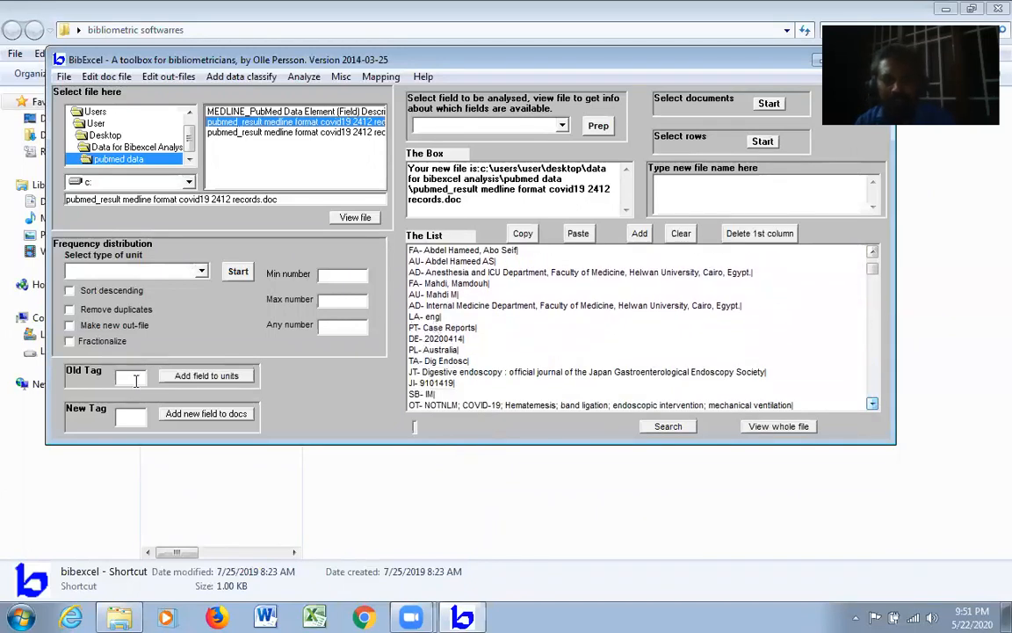
- Prepare an out-file from the converted PubMed records using the old tag la with Whole field intact
{"action": "type", "text": "la"}
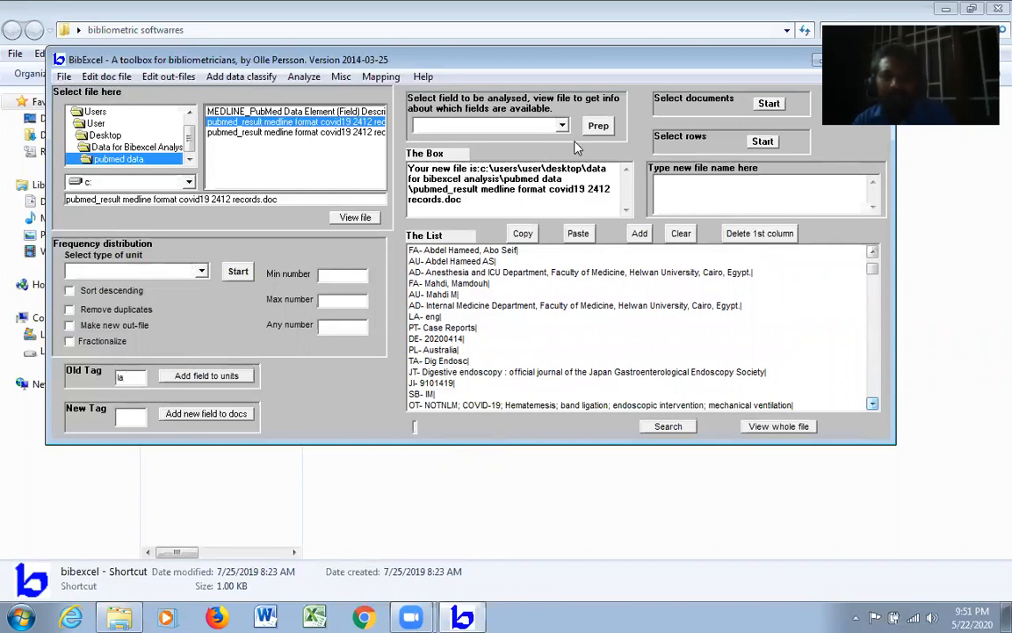
{"action": "left_click", "coordinate": [560, 125]}
{"action": "left_click", "coordinate": [431, 183]}
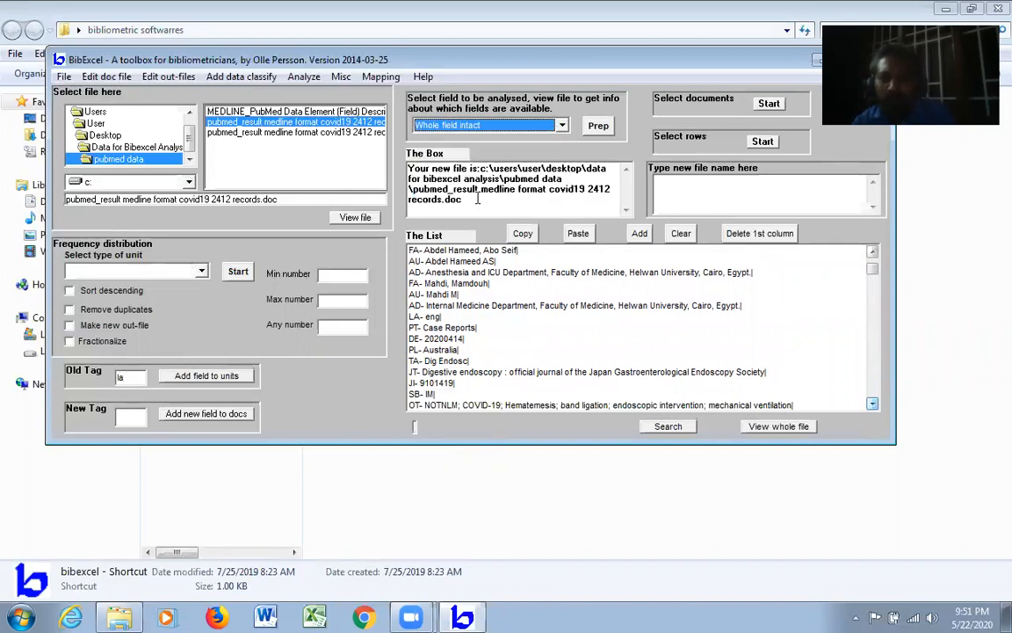
{"action": "left_click", "coordinate": [598, 126]}
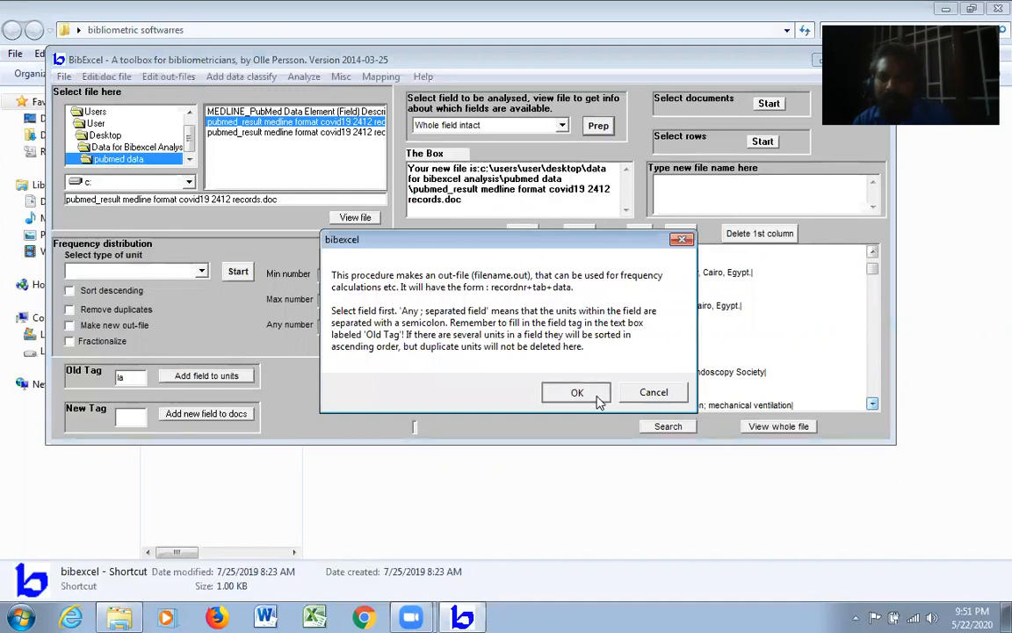
{"action": "left_click", "coordinate": [579, 393]}
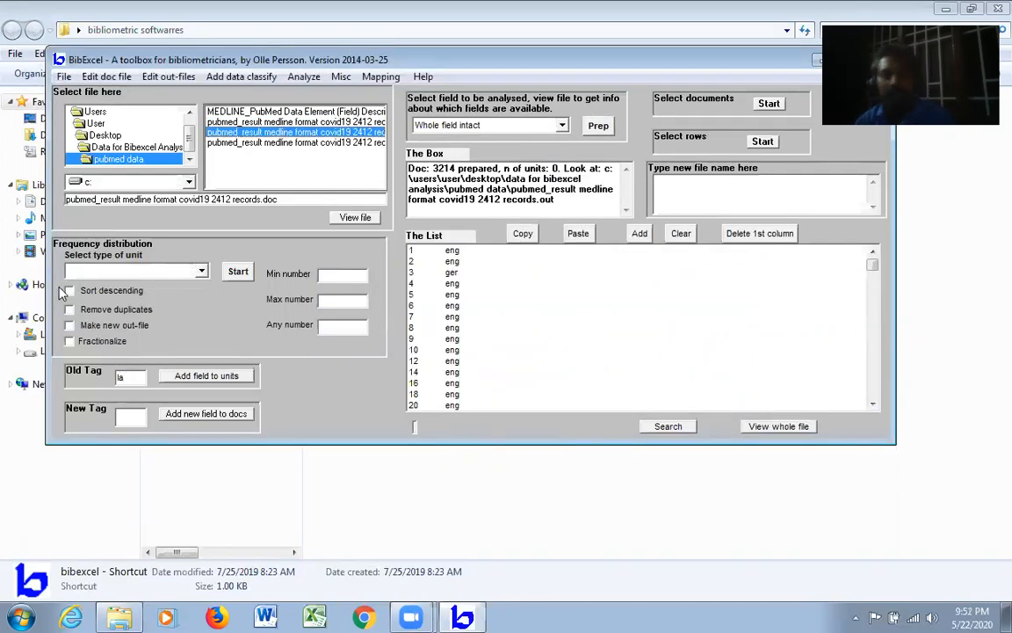
- Calculate the frequency distribution of the language out-file by Whole string, sorted in descending order
{"action": "left_click", "coordinate": [193, 273]}
{"action": "left_click", "coordinate": [93, 287]}
{"action": "left_click", "coordinate": [101, 290]}
{"action": "left_click", "coordinate": [236, 272]}
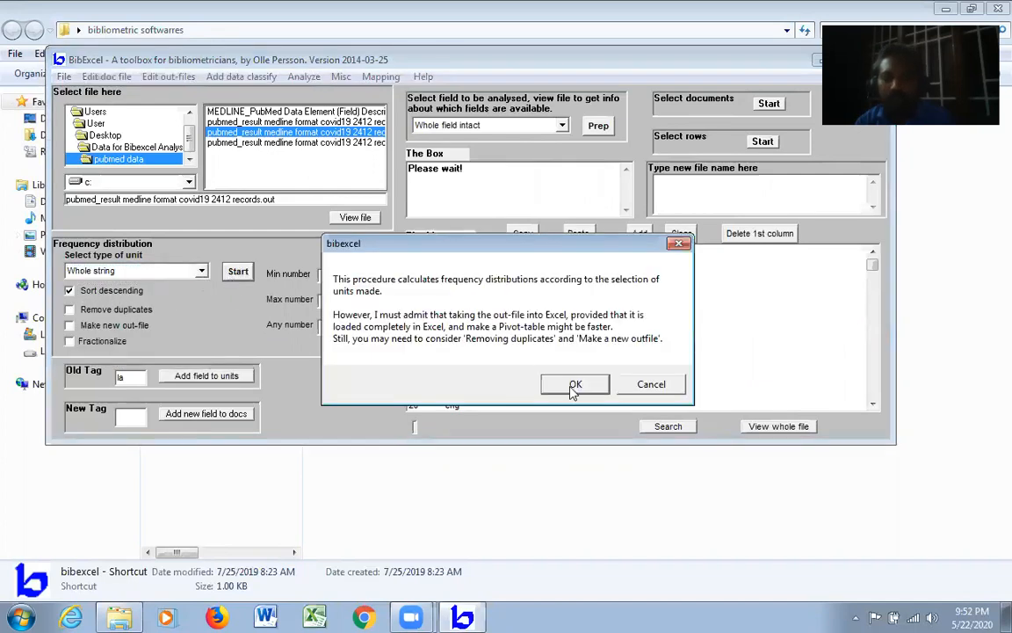
{"action": "left_click", "coordinate": [573, 384]}
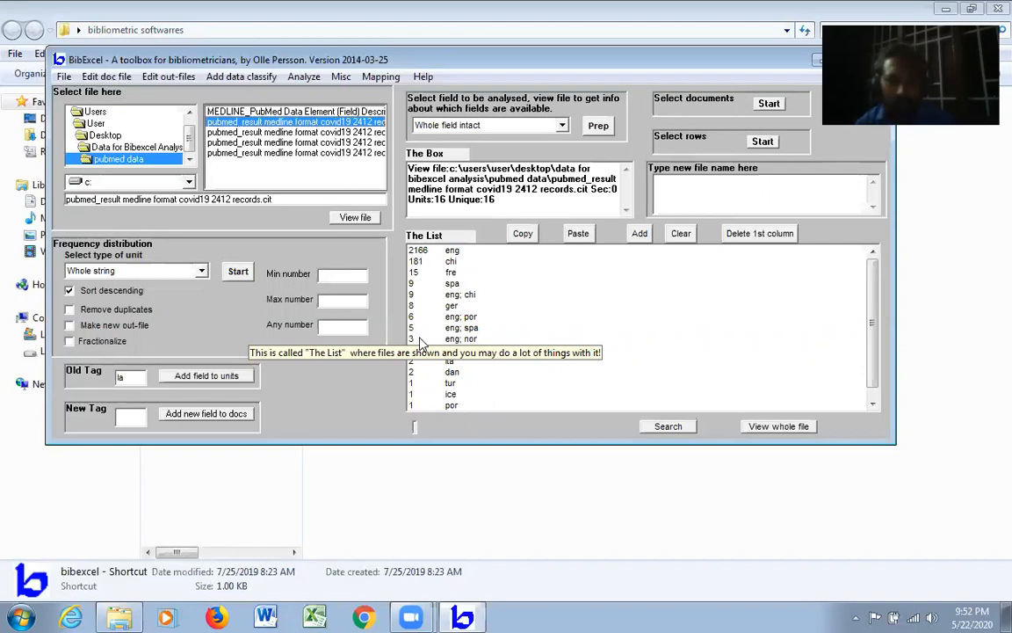
- View the converted file pubmed_result medline format covid19 2412 records.doc in The List
{"action": "left_click", "coordinate": [138, 148]}
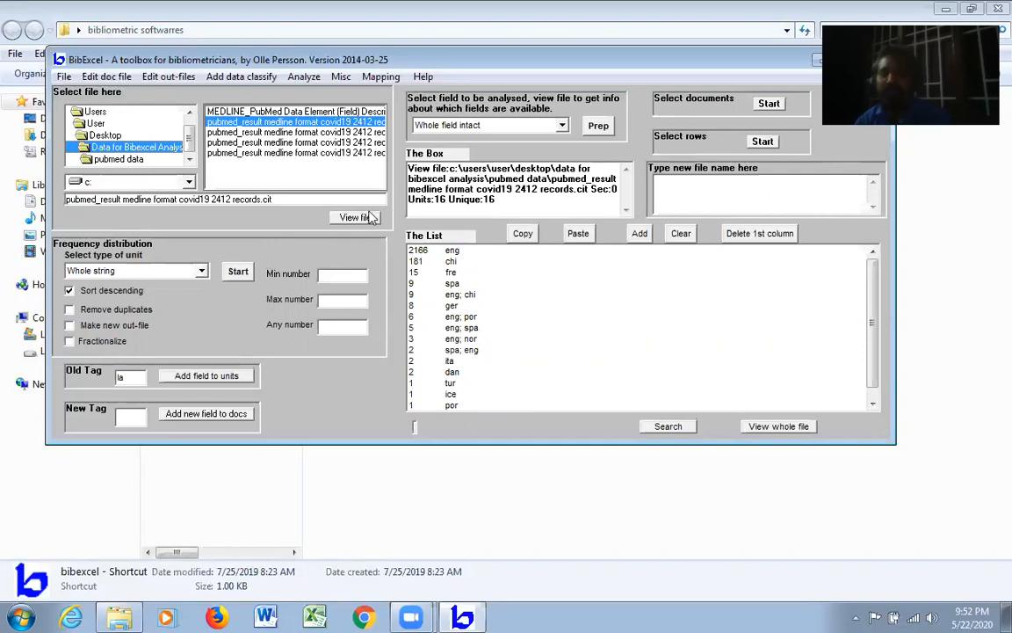
{"action": "left_click", "coordinate": [310, 132]}
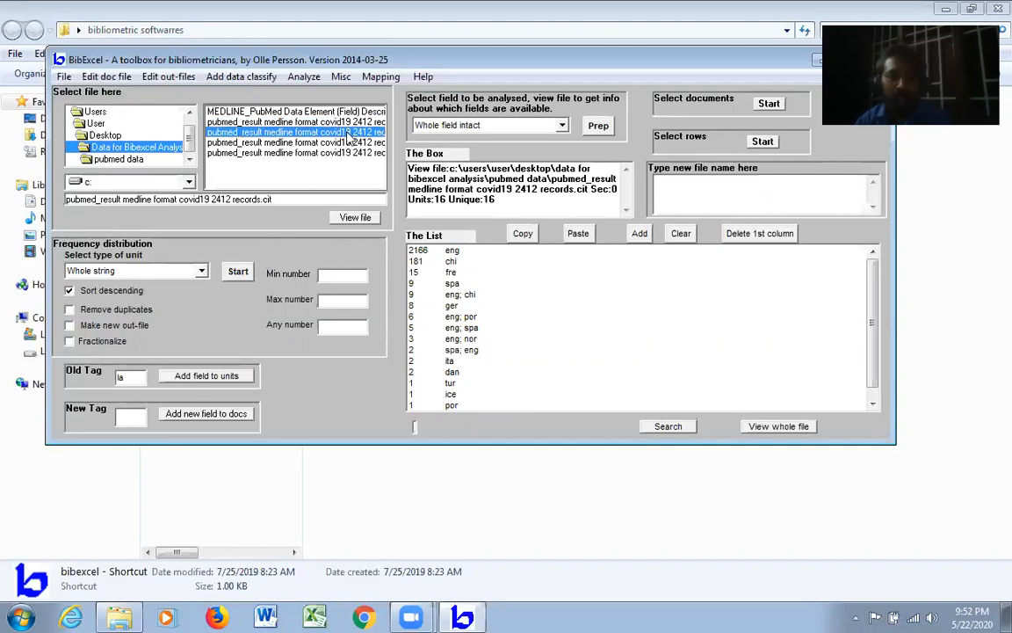
{"action": "left_click", "coordinate": [366, 219]}
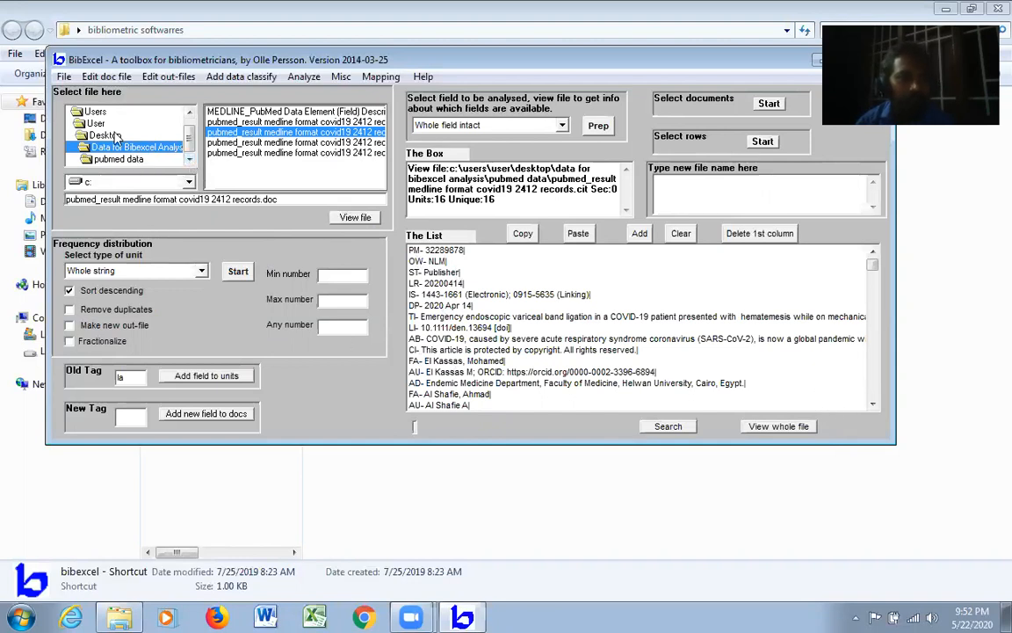
- Open the scopus RIS data folder inside the Data for Bibexcel Analysis folder
{"action": "double_click", "coordinate": [152, 146]}
{"action": "left_click", "coordinate": [190, 160]}
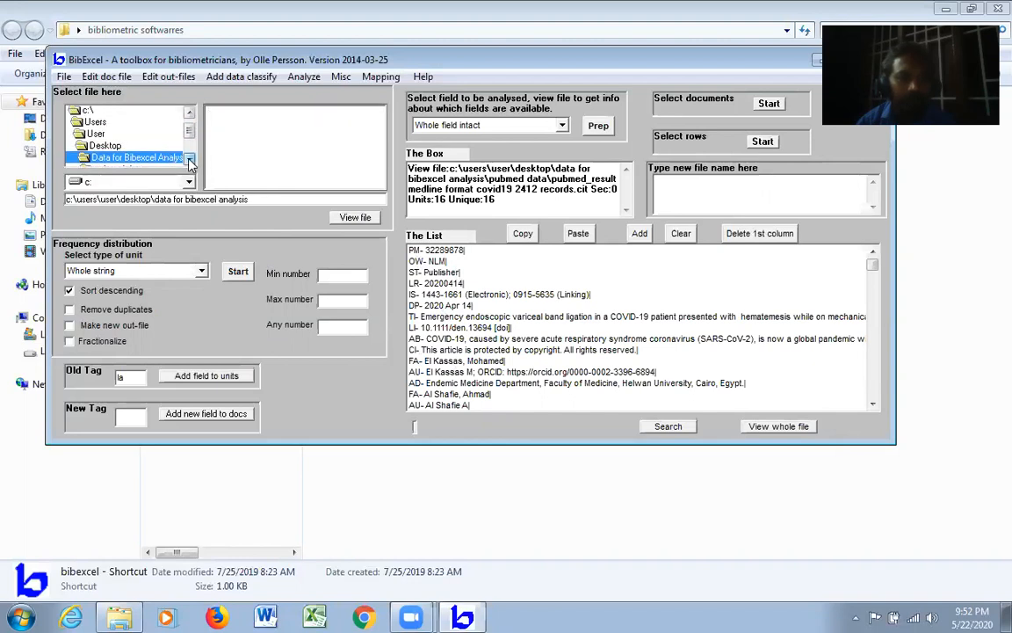
{"action": "left_click", "coordinate": [190, 160]}
{"action": "left_click", "coordinate": [190, 160]}
{"action": "double_click", "coordinate": [128, 136]}
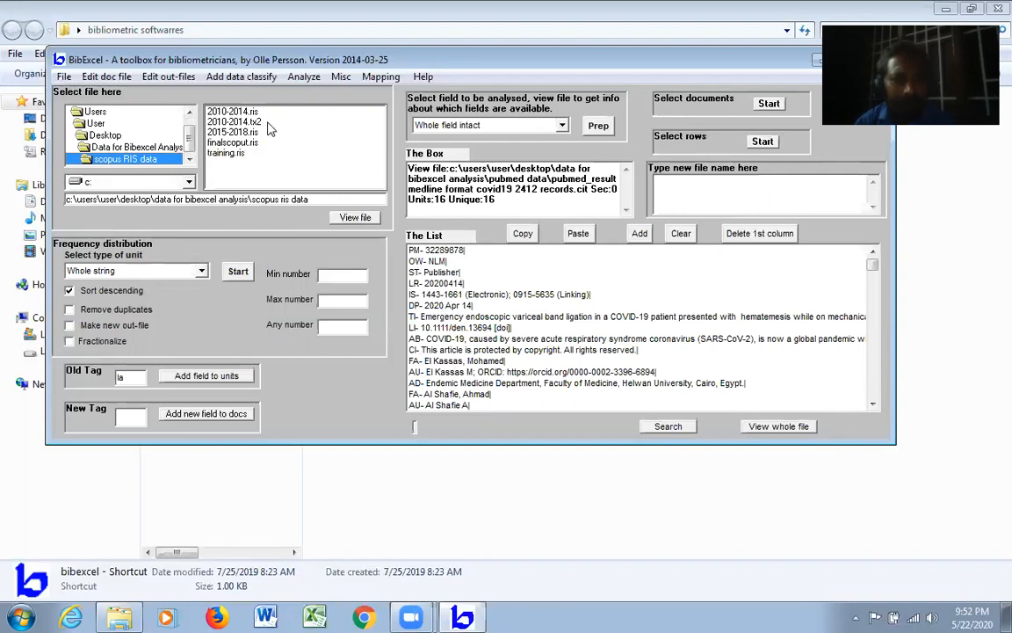
- Convert the file 2010-2014.ris from Scopus RIS format to Dialog format
{"action": "left_click", "coordinate": [222, 110]}
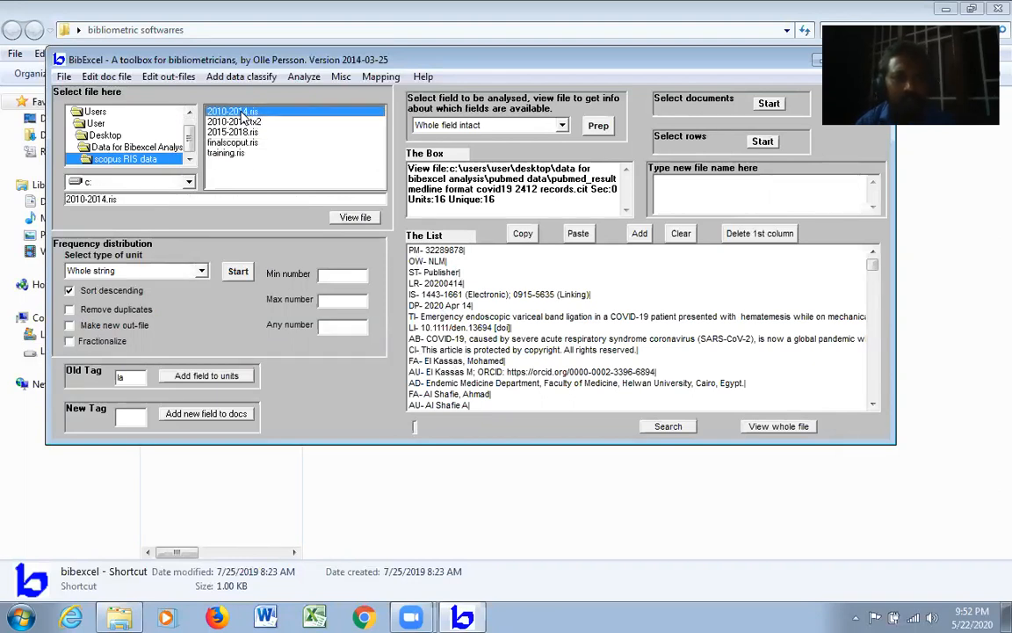
{"action": "left_click", "coordinate": [341, 77]}
{"action": "mouse_move", "coordinate": [381, 76]}
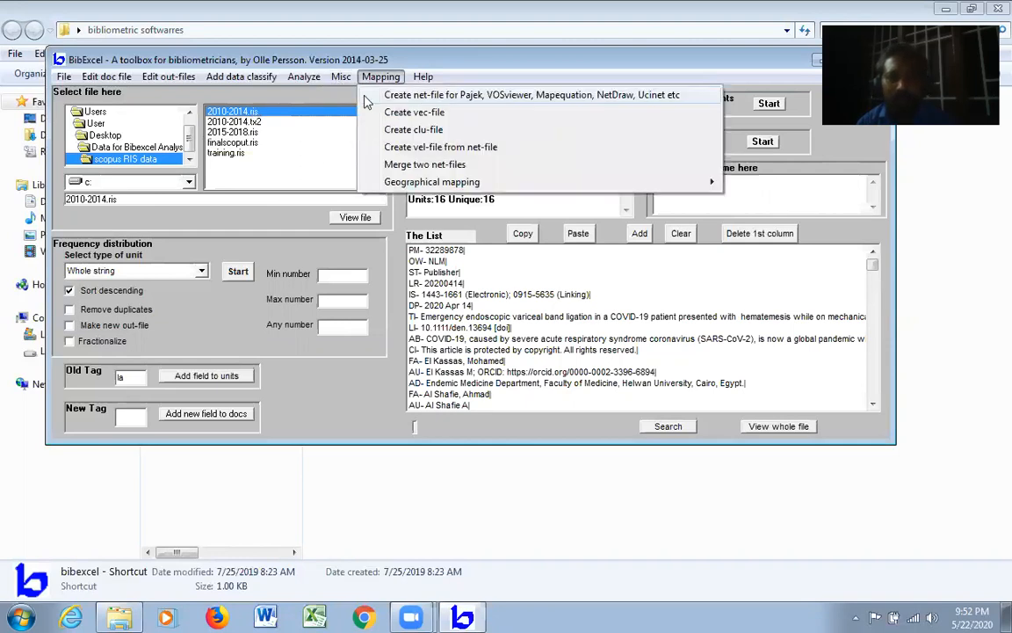
{"action": "mouse_move", "coordinate": [341, 76]}
{"action": "mouse_move", "coordinate": [360, 94]}
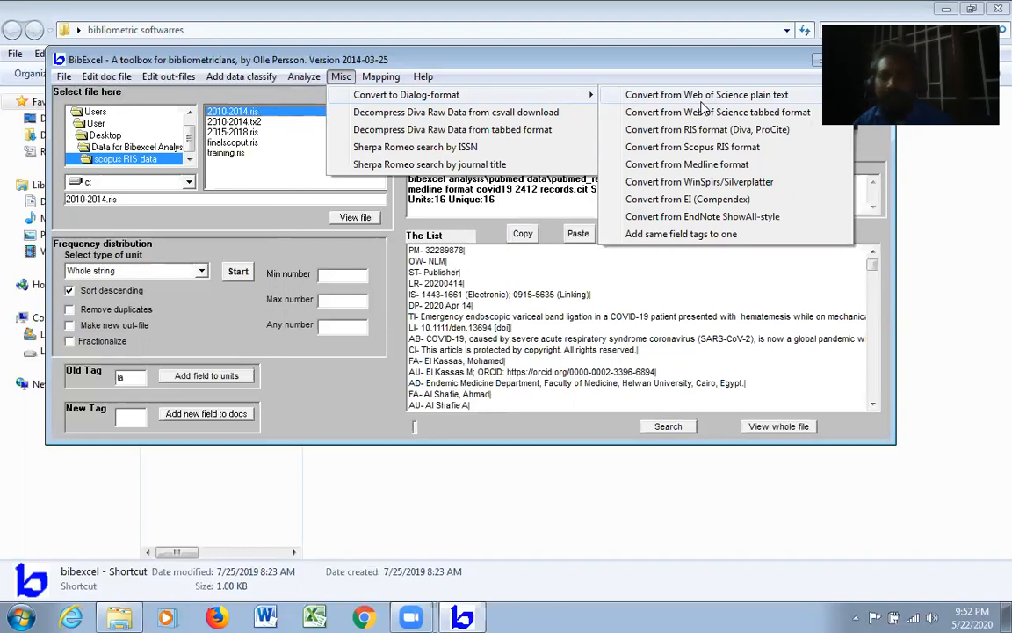
{"action": "left_click", "coordinate": [720, 149]}
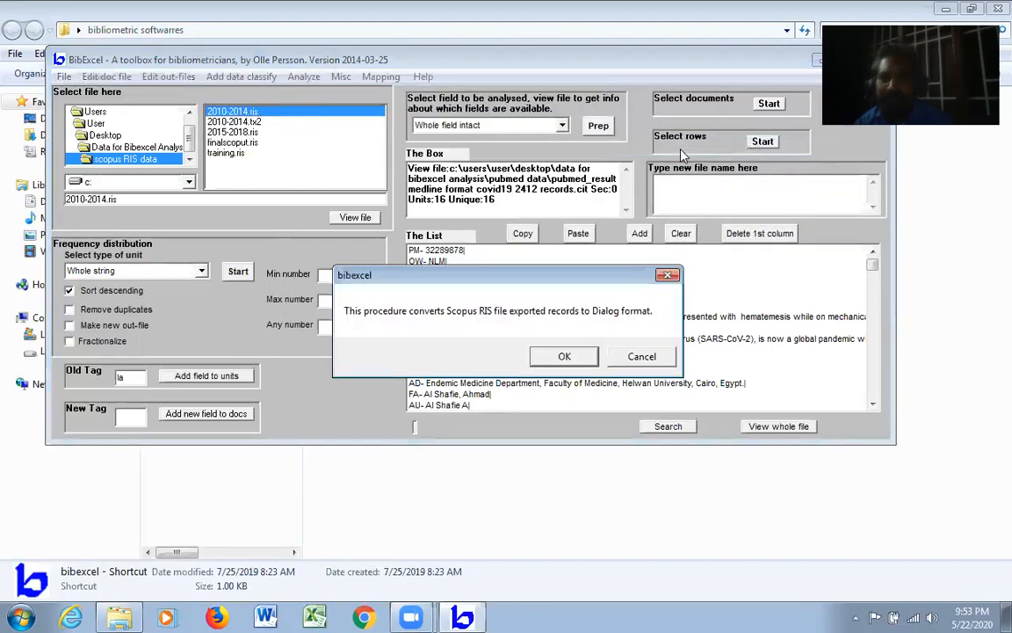
{"action": "left_click", "coordinate": [564, 357]}
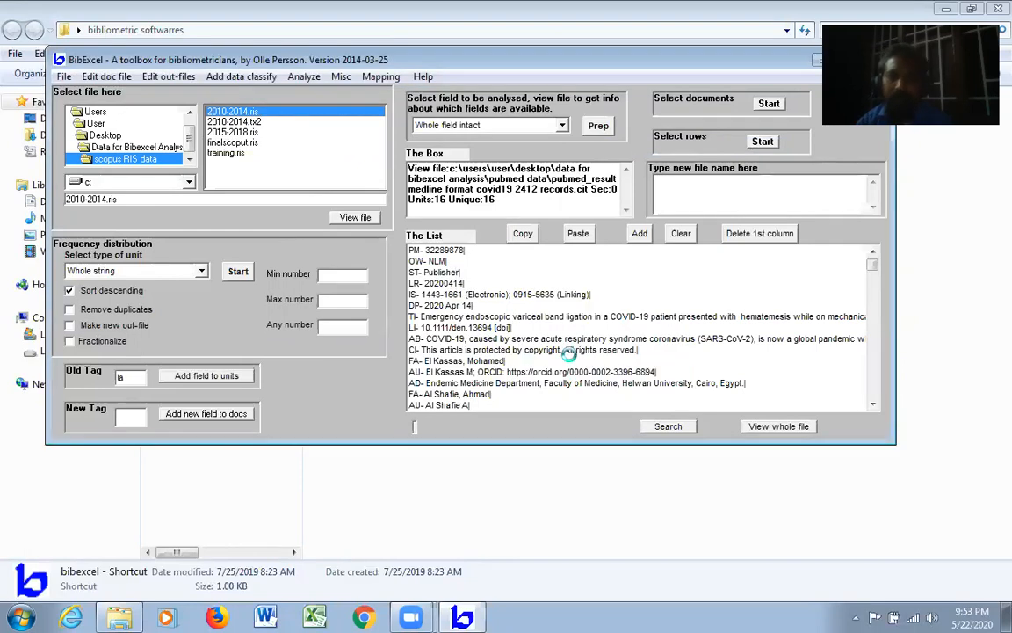